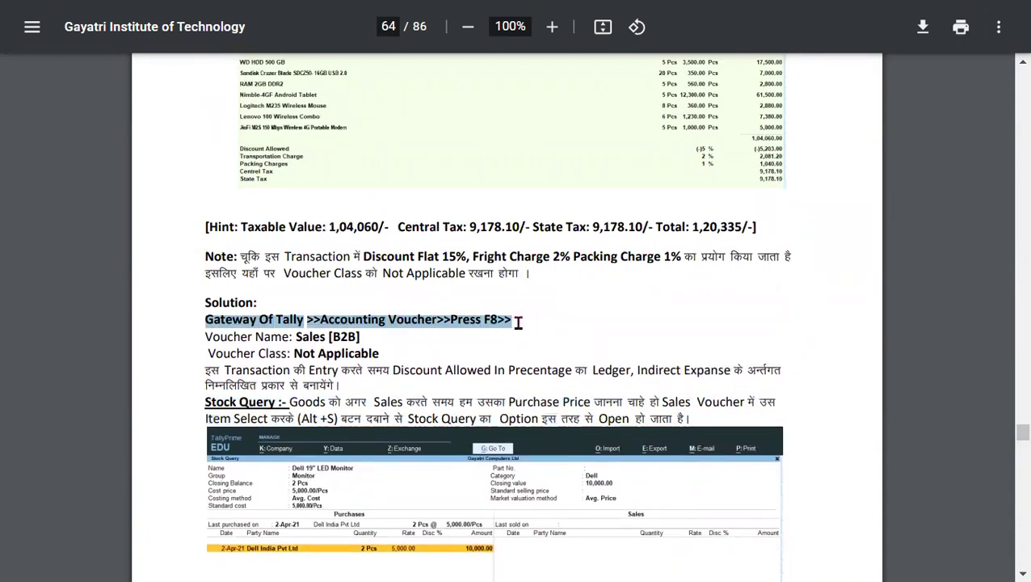
Highlight the Sales [B2B] voucher name in the solution, leave the PDF's full-screen view and launch TallyPrime
{"action": "left_click_drag", "start_coordinate": [205, 337], "coordinate": [365, 337]}
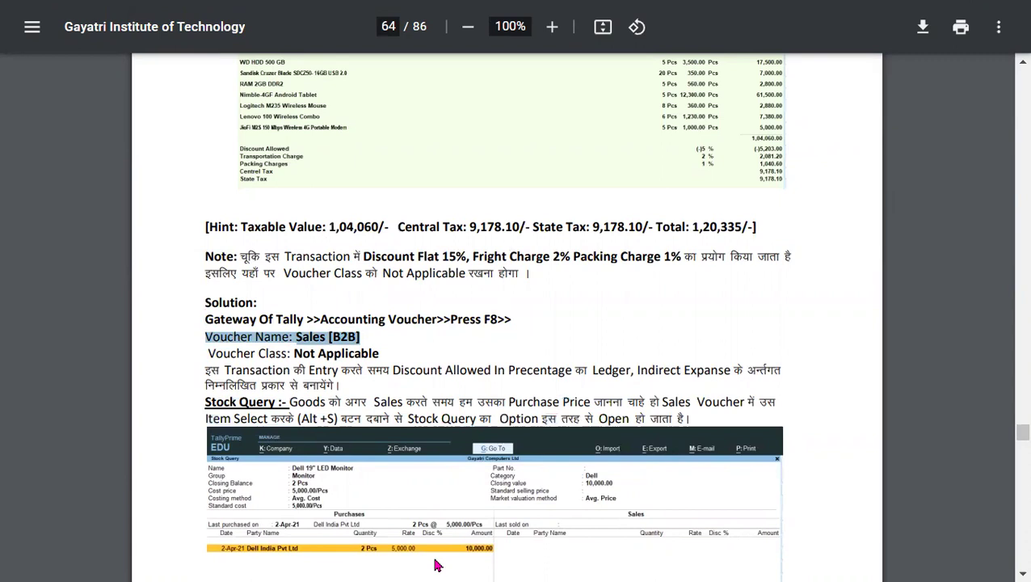
{"action": "key", "text": "F11"}
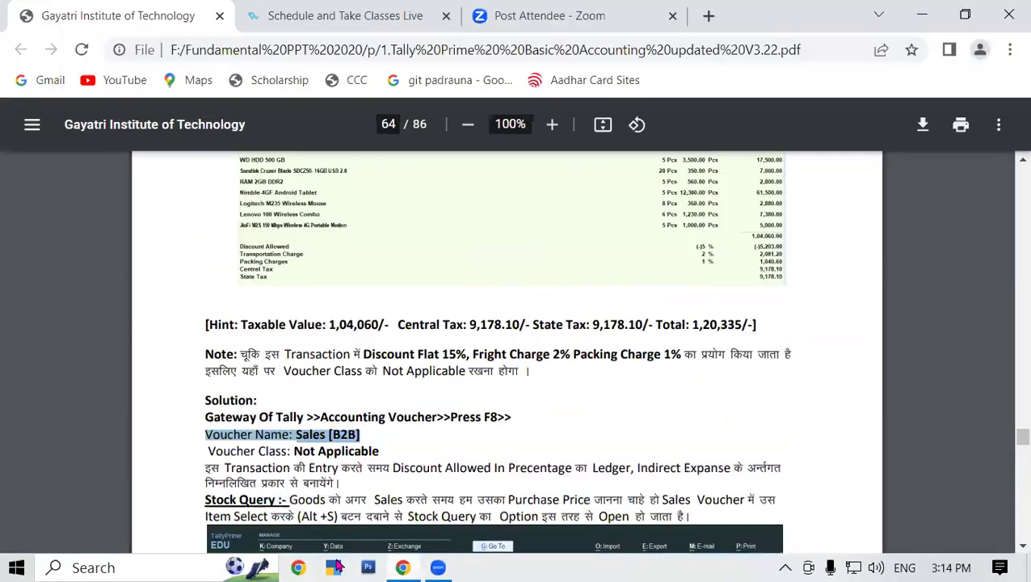
{"action": "left_click", "coordinate": [332, 567]}
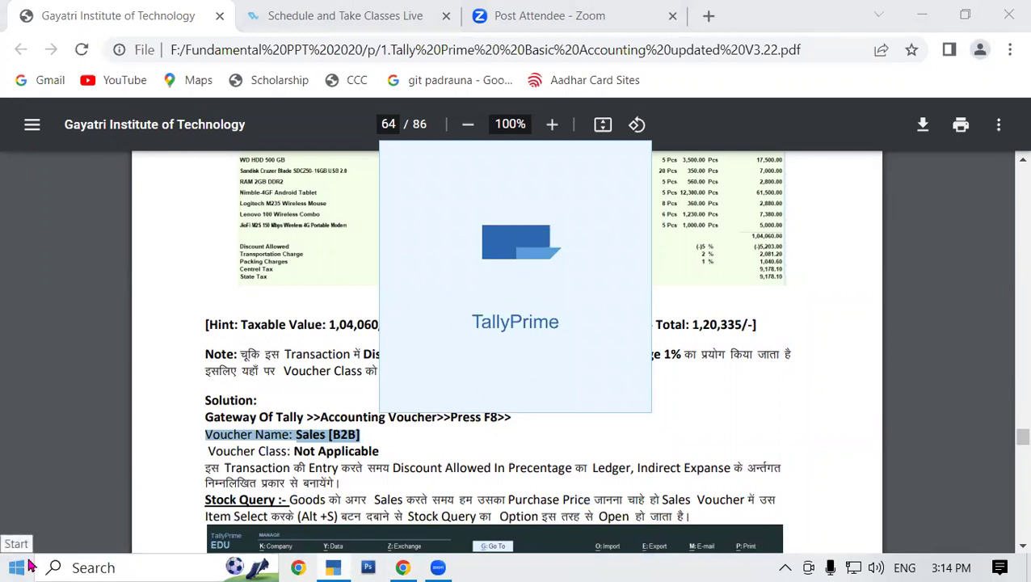
Go back to the B2B-003 sales transaction in the PDF and highlight the party name HP Logic PC World
{"action": "scroll", "coordinate": [321, 412], "scroll_direction": "up", "scroll_amount": 10}
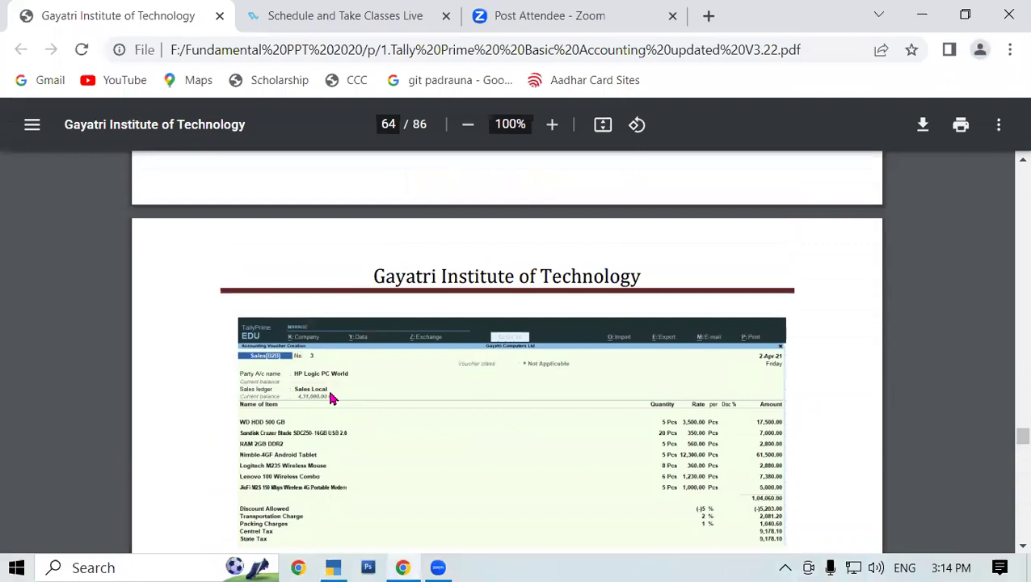
{"action": "scroll", "coordinate": [332, 397], "scroll_direction": "up", "scroll_amount": 3}
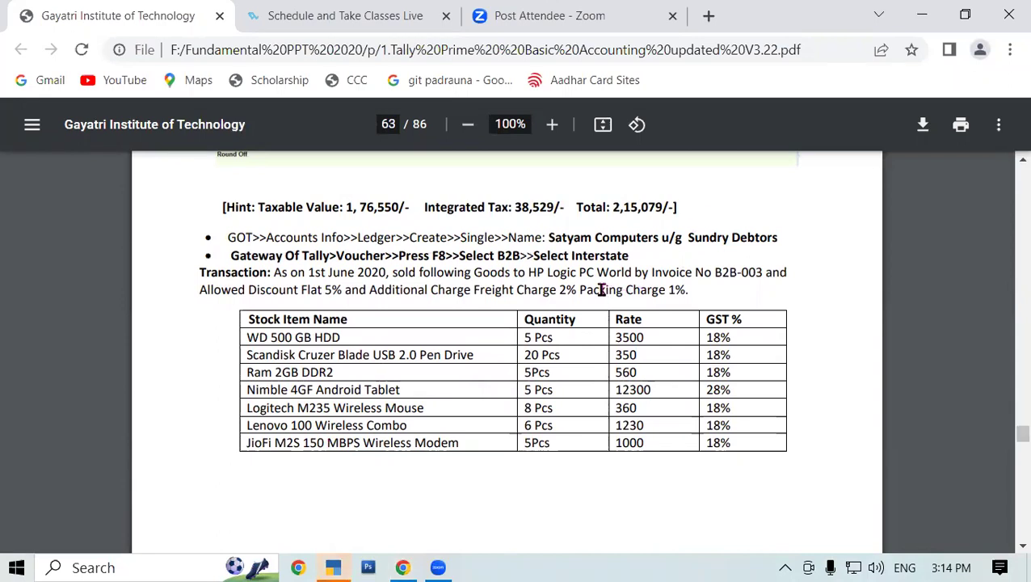
{"action": "left_click_drag", "start_coordinate": [521, 275], "coordinate": [632, 275]}
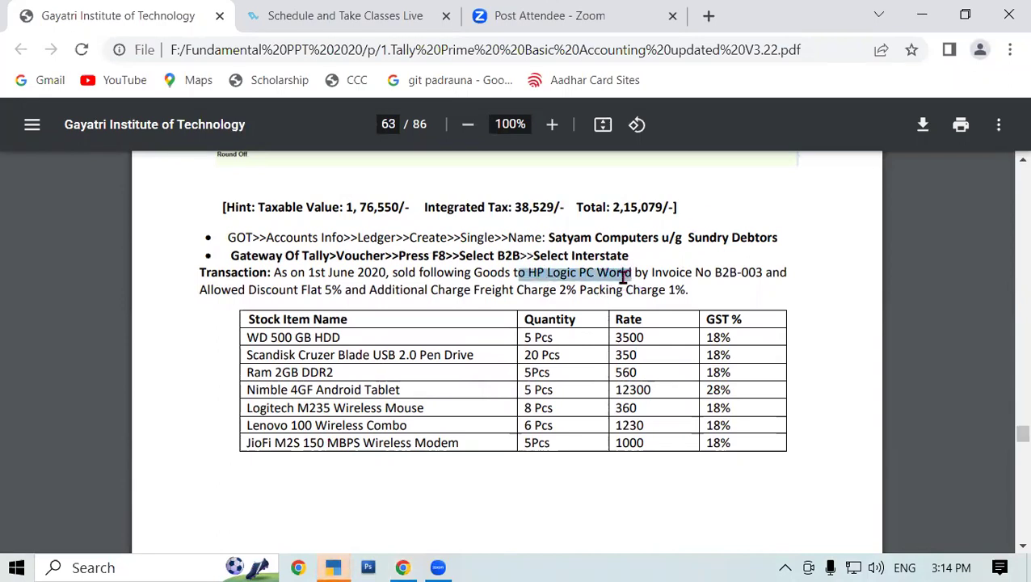
{"action": "left_click", "coordinate": [552, 276]}
{"action": "left_click_drag", "start_coordinate": [528, 274], "coordinate": [630, 275]}
Switch to TallyPrime, open company selection and browse to the D:\ drive
{"action": "left_click", "coordinate": [337, 566]}
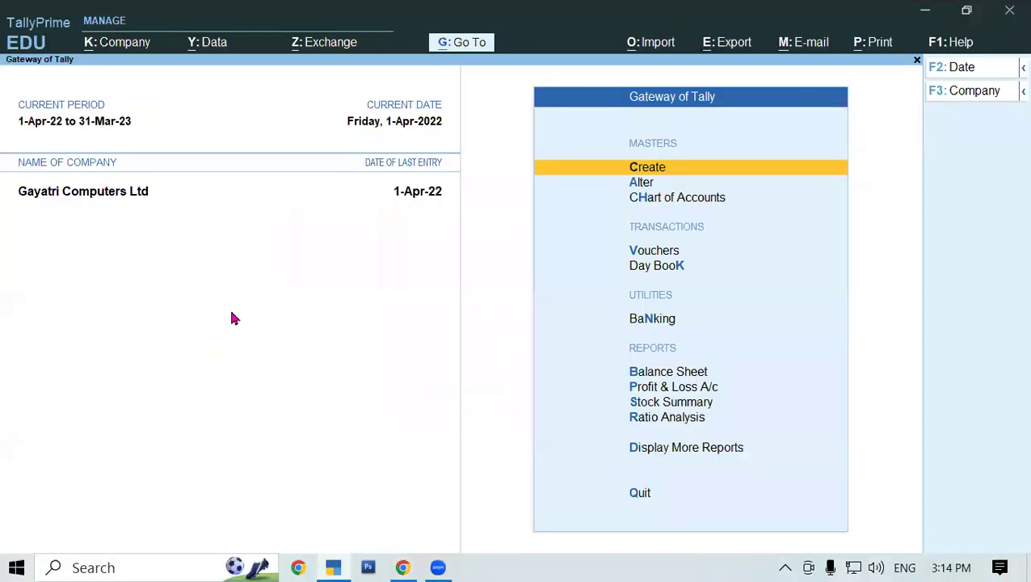
{"action": "key", "text": "F3"}
{"action": "key", "text": "Up"}
{"action": "key", "text": "Up"}
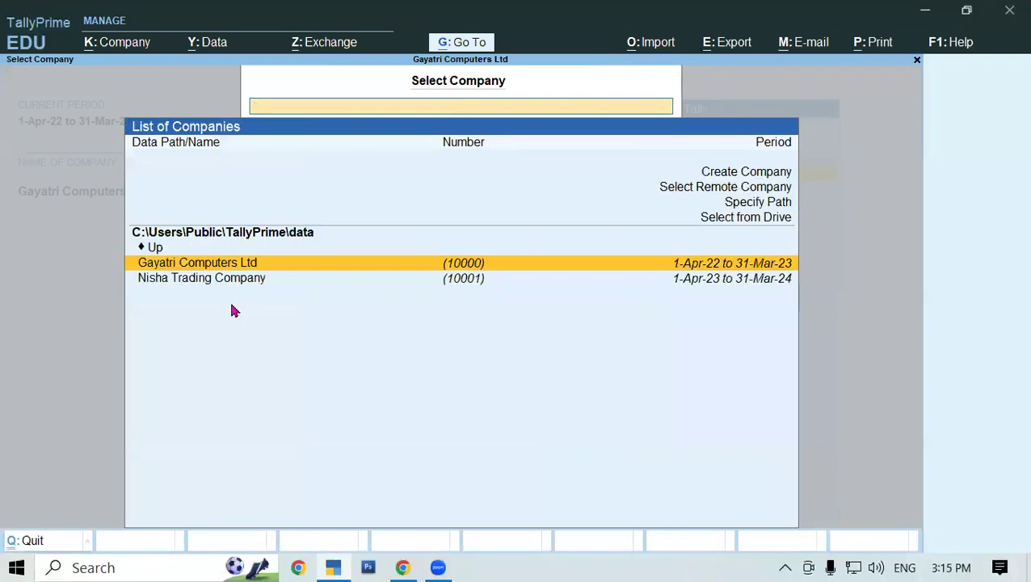
{"action": "key", "text": "Up"}
{"action": "key", "text": "Return"}
{"action": "key", "text": "Return"}
{"action": "key", "text": "Return"}
{"action": "key", "text": "Down"}
{"action": "key", "text": "Return"}
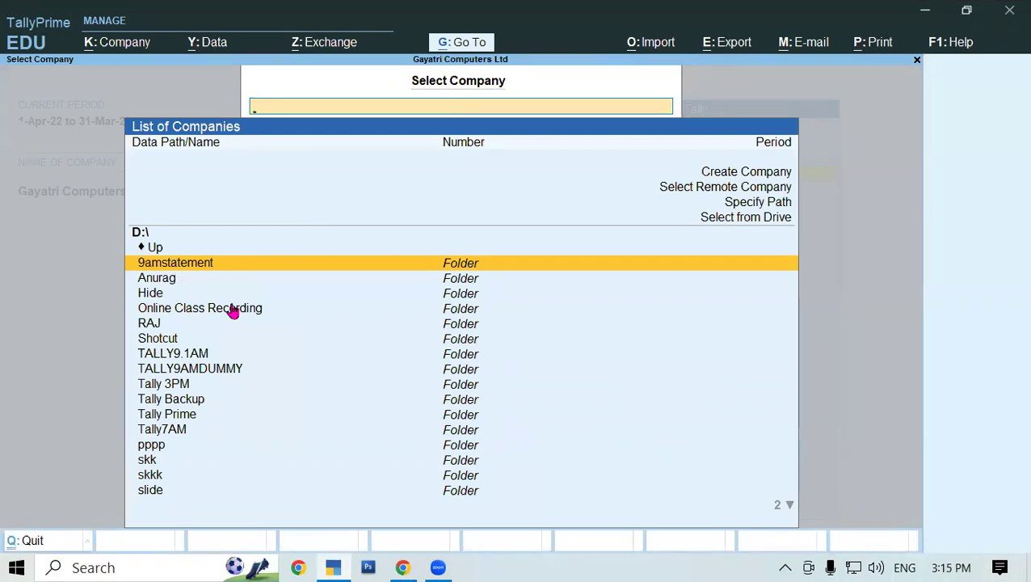
Open the Tally 3PM folder and load the company Gayatri Computers Ltd 3.1
{"action": "key", "text": "Down"}
{"action": "key", "text": "Down"}
{"action": "key", "text": "Down"}
{"action": "key", "text": "Down"}
{"action": "key", "text": "Down"}
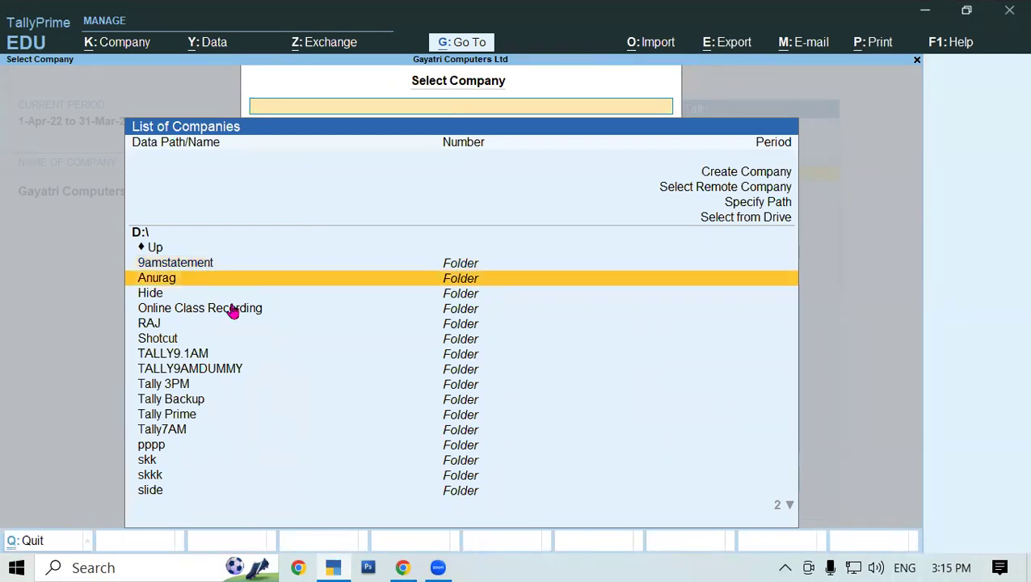
{"action": "key", "text": "Down"}
{"action": "key", "text": "Down"}
{"action": "key", "text": "Down"}
{"action": "key", "text": "Return"}
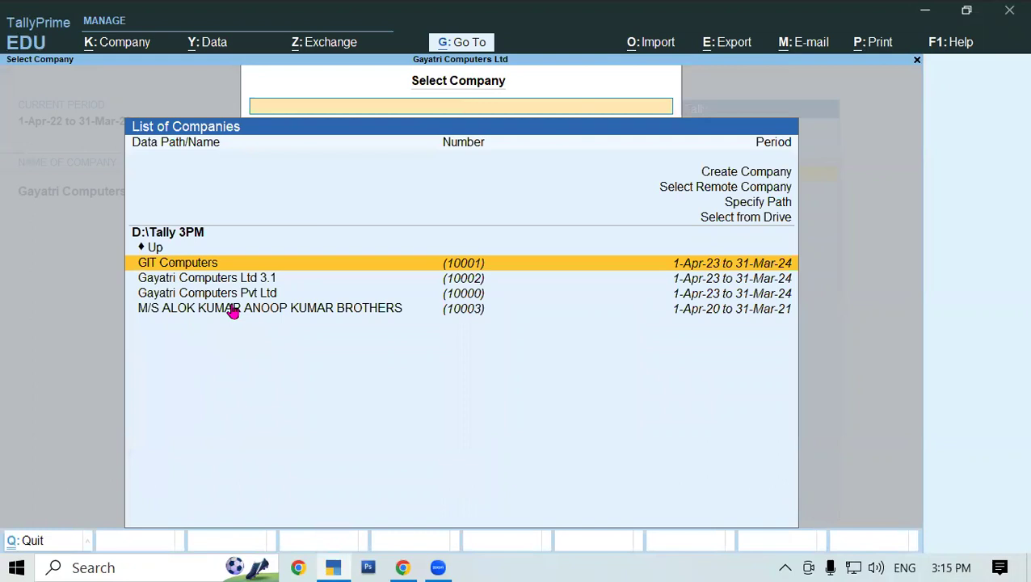
{"action": "key", "text": "Down"}
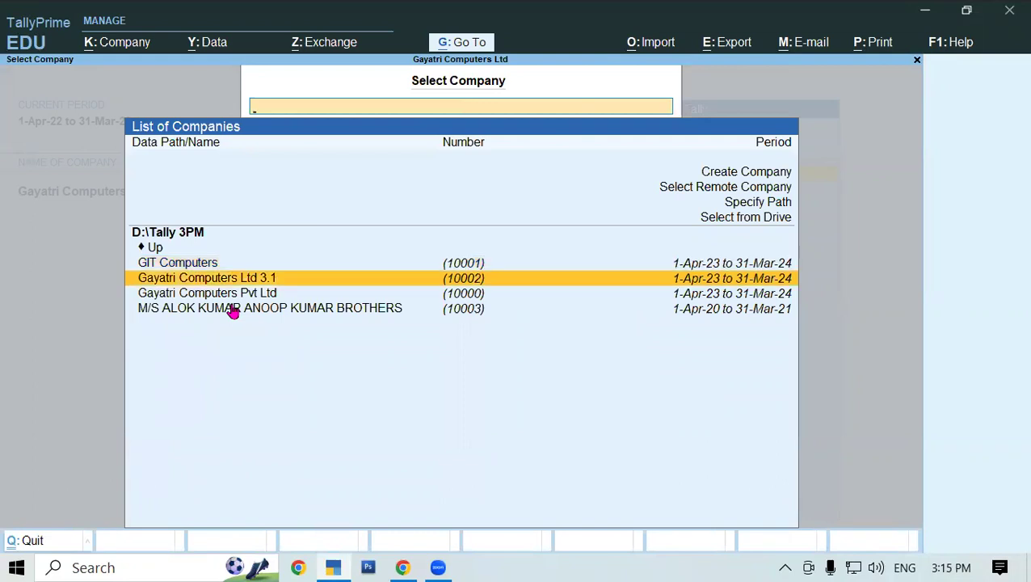
{"action": "key", "text": "Return"}
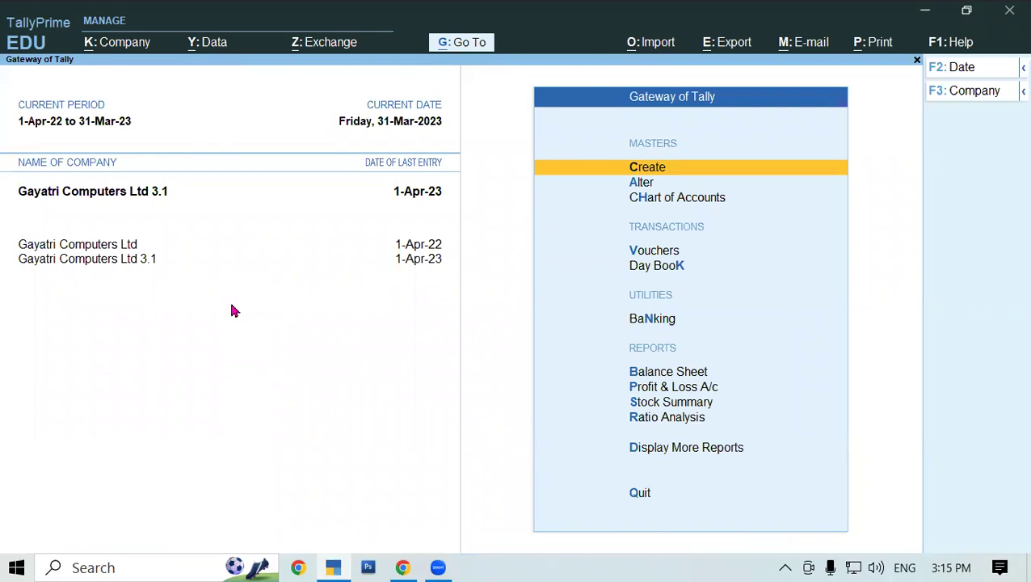
Change the company's current period to 1-4-2023 through 31-03-2024
{"action": "key", "text": "alt+F2"}
{"action": "type", "text": "01-04-2"}
{"action": "type", "text": "023"}
{"action": "key", "text": "Return"}
{"action": "type", "text": "31-03-2024"}
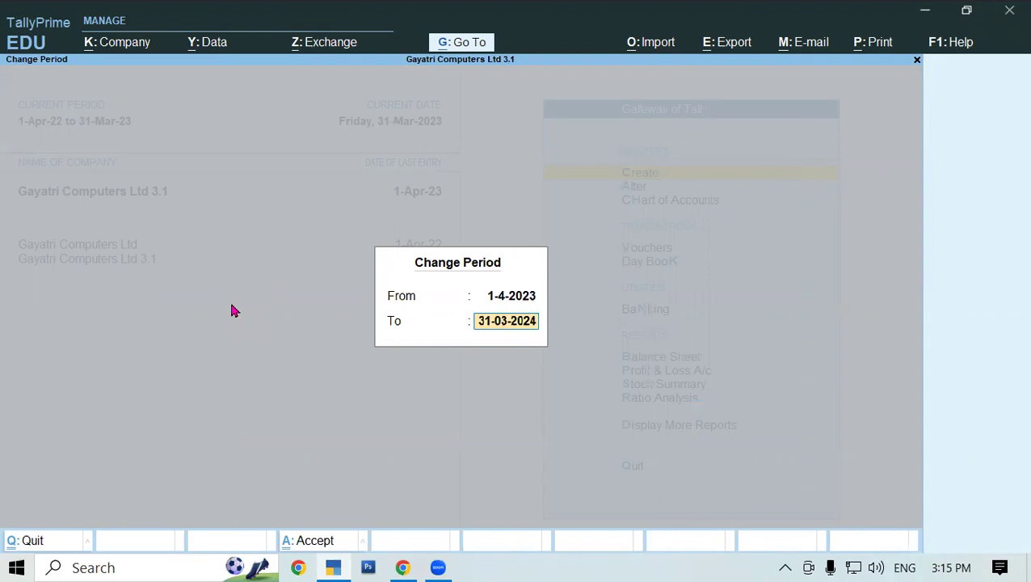
{"action": "key", "text": "Return"}
Open voucher entry for Gayatri Computers Ltd 3.1
{"action": "key", "text": "Down"}
{"action": "key", "text": "Down"}
{"action": "key", "text": "Down"}
{"action": "key", "text": "Down"}
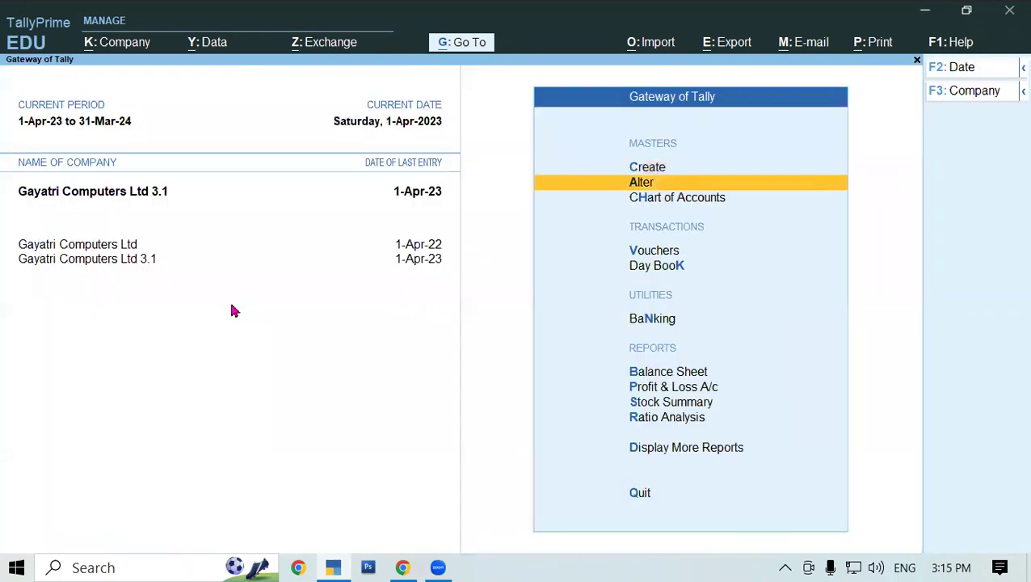
{"action": "key", "text": "Up"}
{"action": "key", "text": "Return"}
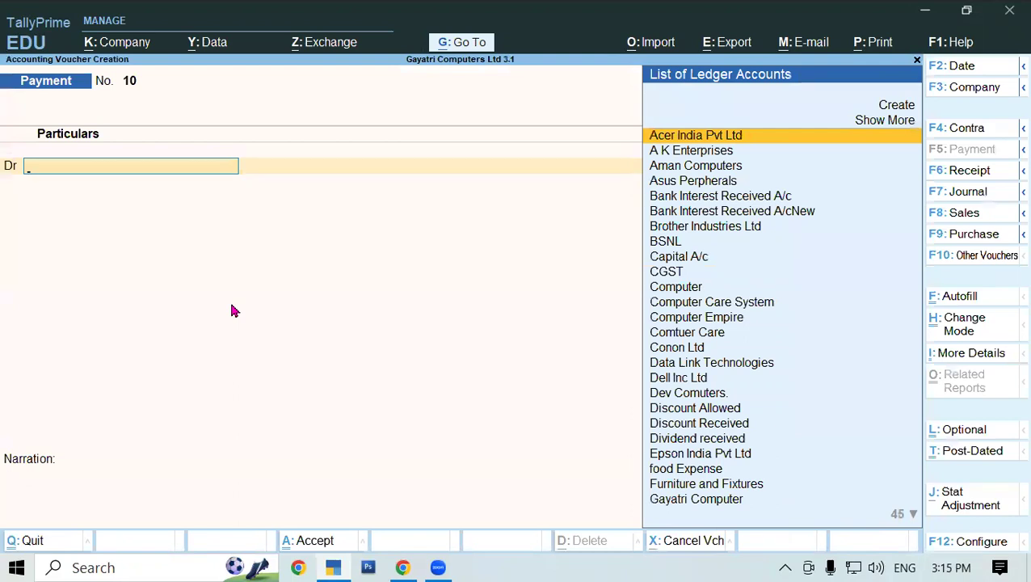
Start a sales voucher of type Sales B2B with the voucher class Sales Local
{"action": "key", "text": "F8"}
{"action": "key", "text": "Down"}
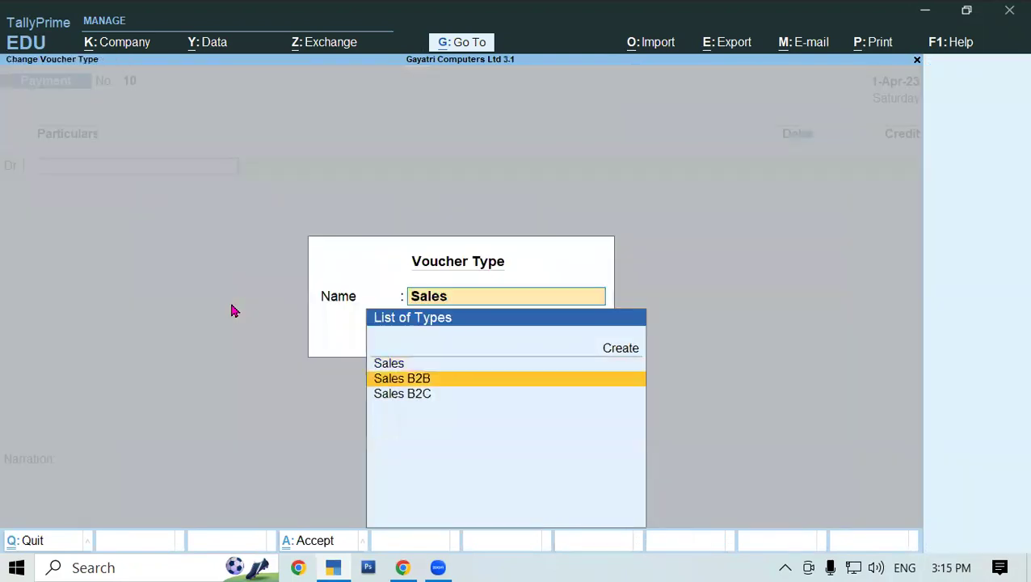
{"action": "key", "text": "Return"}
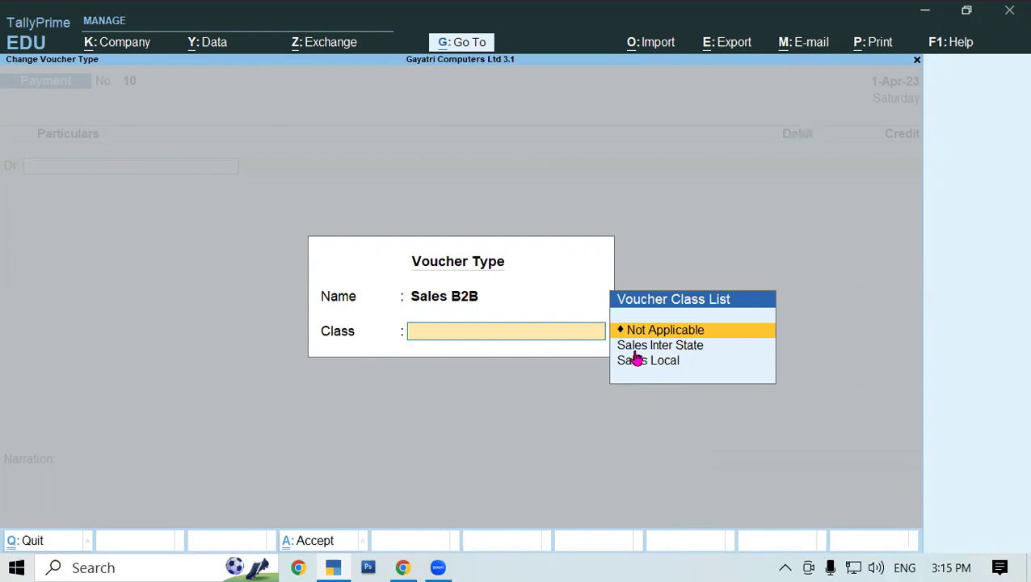
{"action": "key", "text": "Down"}
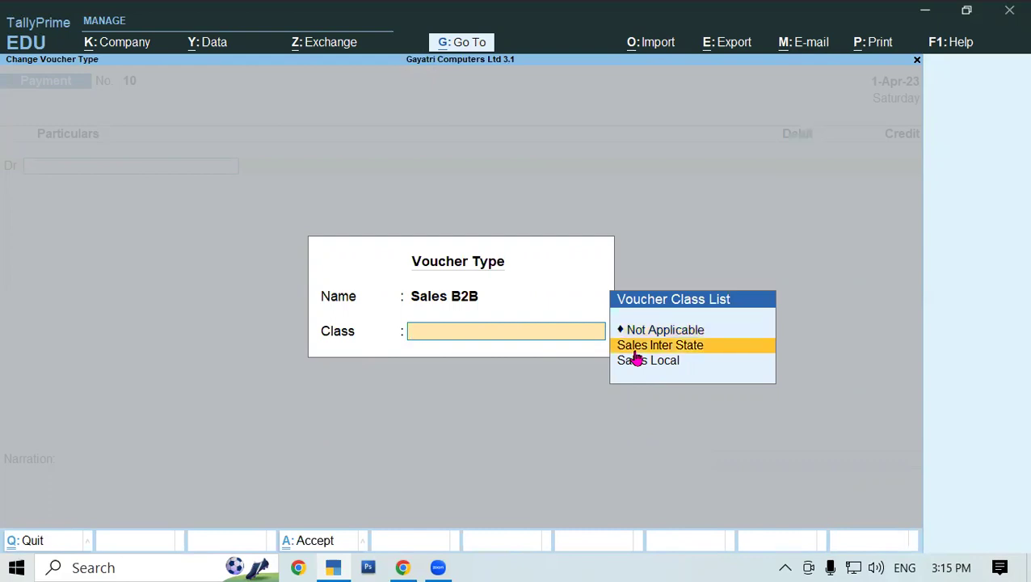
{"action": "key", "text": "Down"}
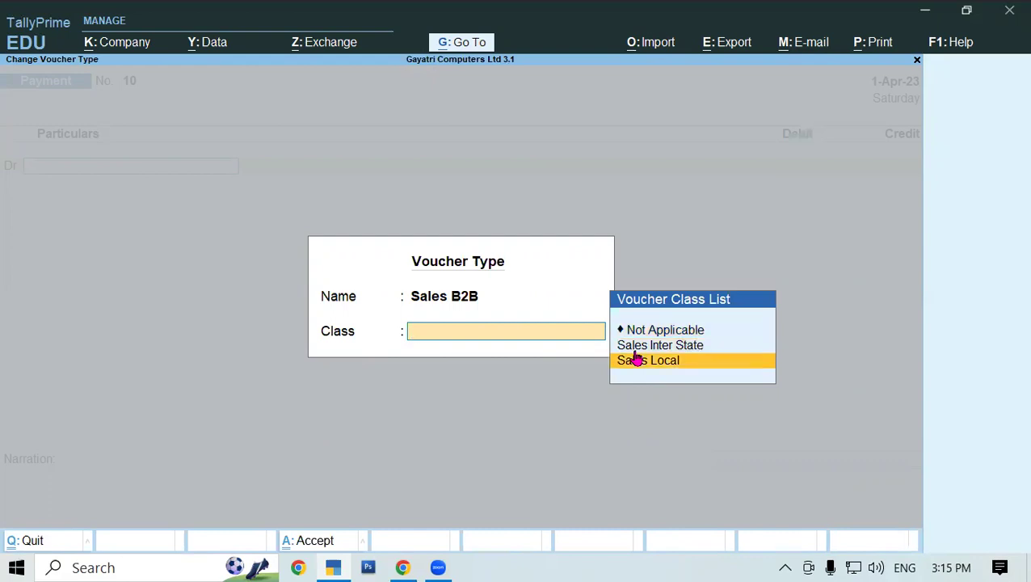
{"action": "key", "text": "Up"}
{"action": "key", "text": "Down"}
{"action": "key", "text": "Return"}
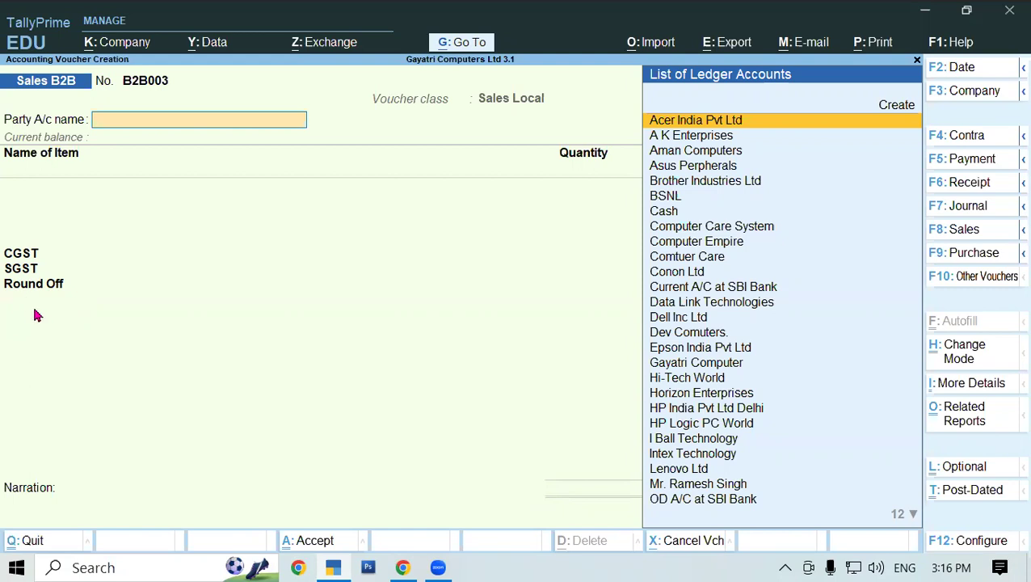
Restart the sales voucher as type Sales B2B with the voucher class Not Applicable
{"action": "key", "text": "F9"}
{"action": "key", "text": "F8"}
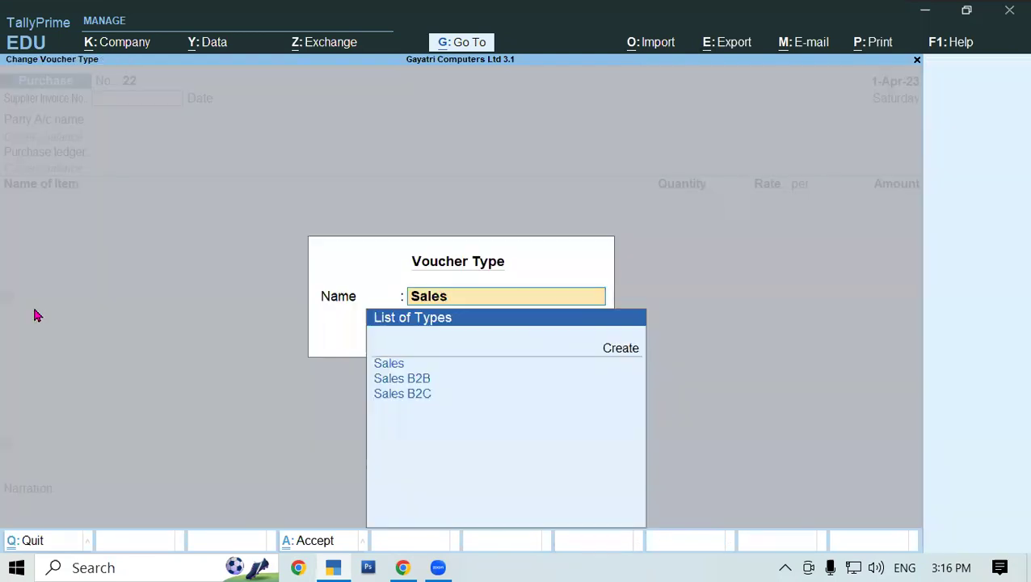
{"action": "key", "text": "Down"}
{"action": "key", "text": "Return"}
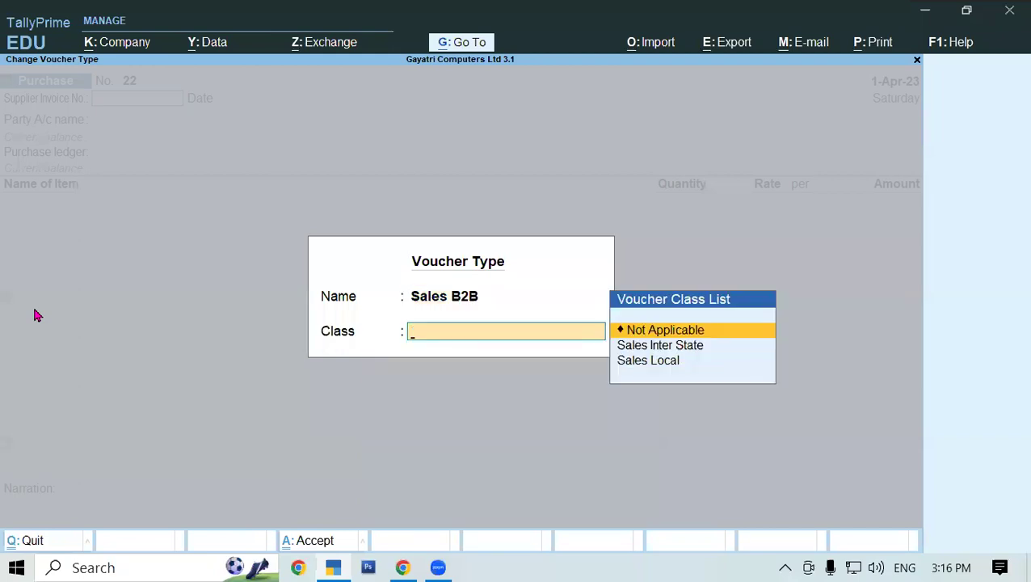
{"action": "key", "text": "Return"}
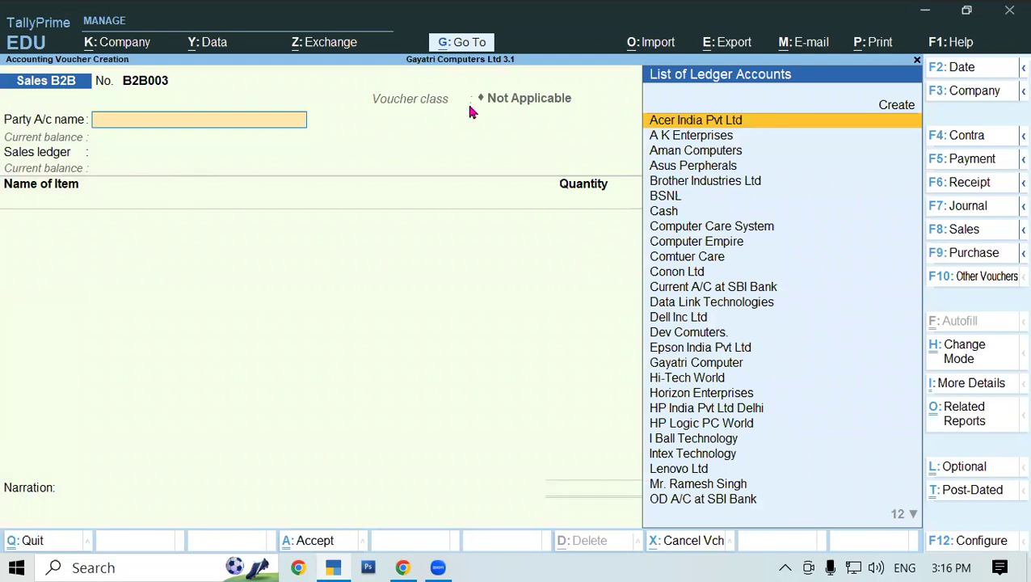
Choose HP Logic PC World as the party account and leave all dispatch details blank
{"action": "type", "text": "Hp"}
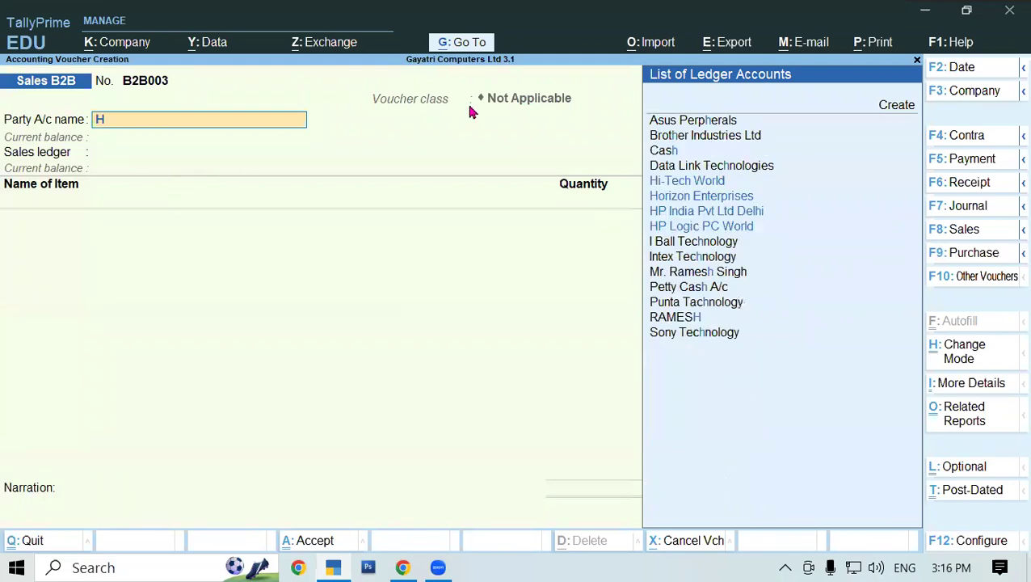
{"action": "key", "text": "Down"}
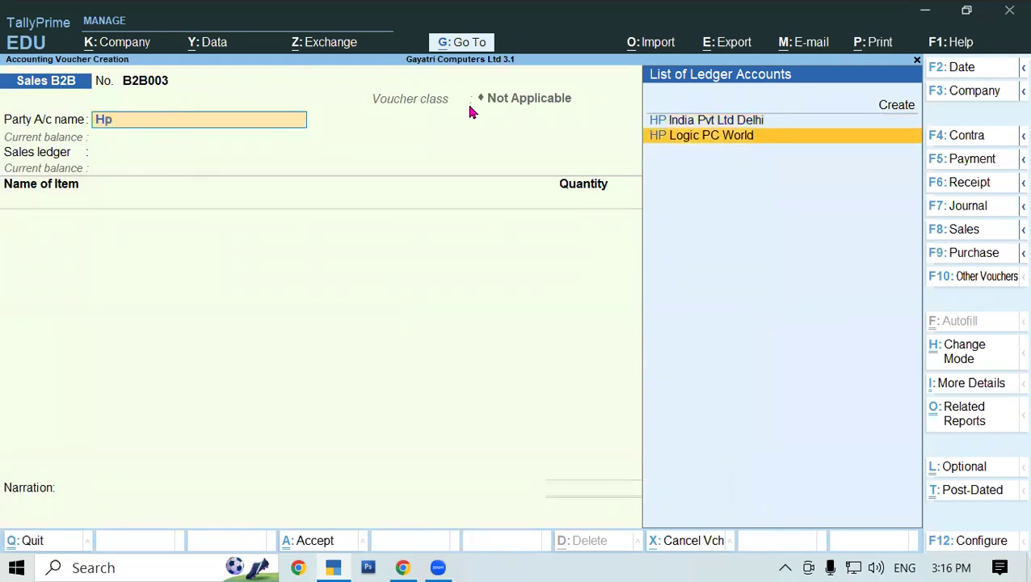
{"action": "key", "text": "Return"}
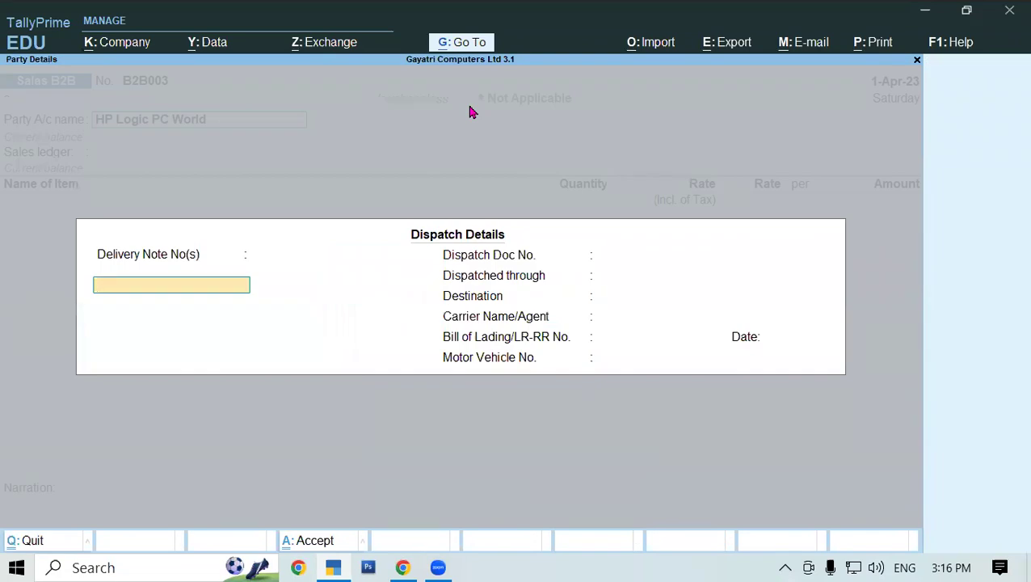
{"action": "key", "text": "Return"}
{"action": "key", "text": "Return"}
{"action": "key", "text": "Return"}
{"action": "key", "text": "Return"}
{"action": "key", "text": "Return"}
{"action": "key", "text": "Return"}
{"action": "key", "text": "Return"}
{"action": "key", "text": "Return"}
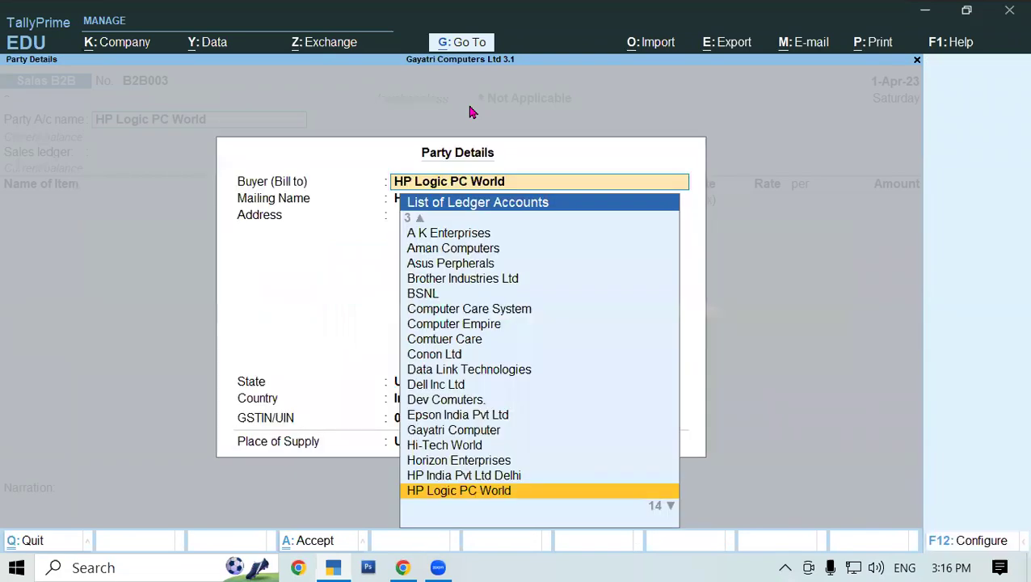
Accept the buyer details with Uttar Pradesh as place of supply and choose Sales Local as the sales ledger
{"action": "key", "text": "Return"}
{"action": "key", "text": "Return"}
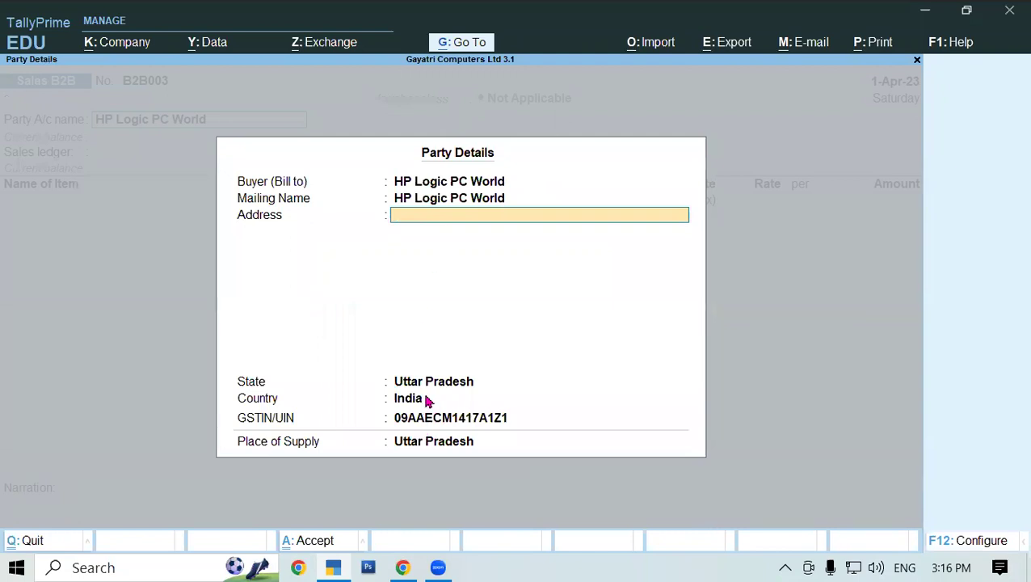
{"action": "key", "text": "Return"}
{"action": "key", "text": "Return"}
{"action": "key", "text": "Return"}
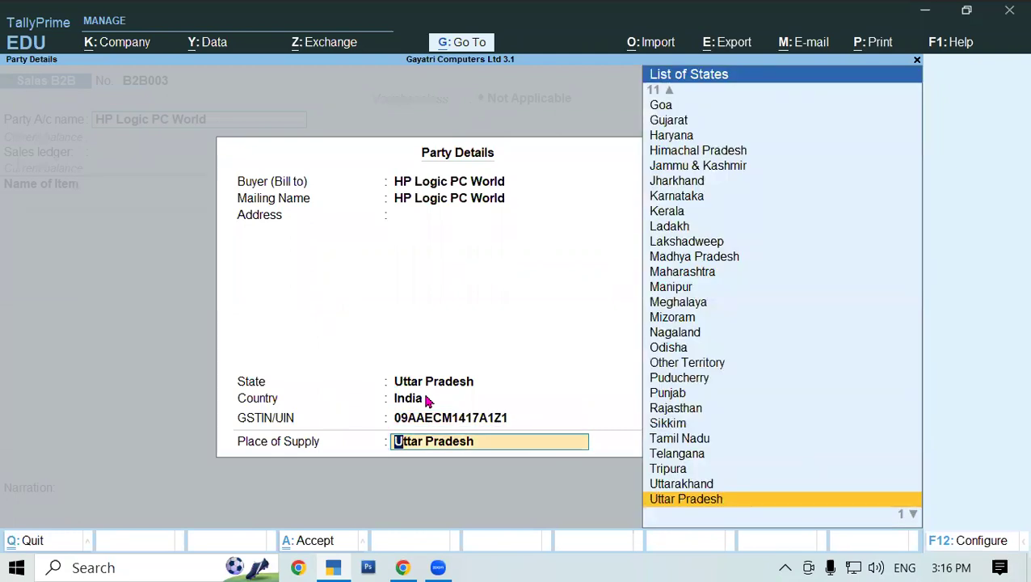
{"action": "key", "text": "Return"}
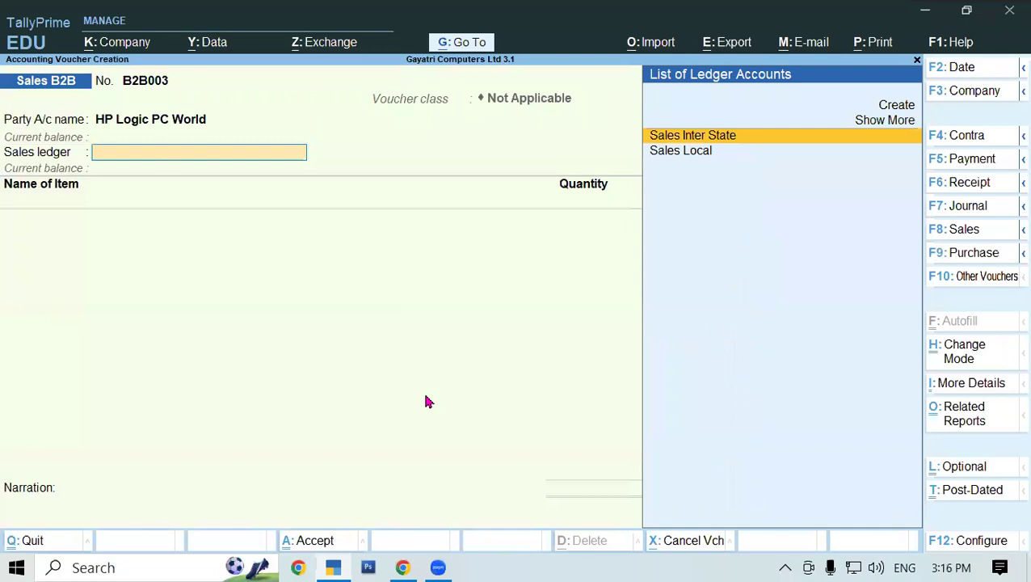
{"action": "key", "text": "Down"}
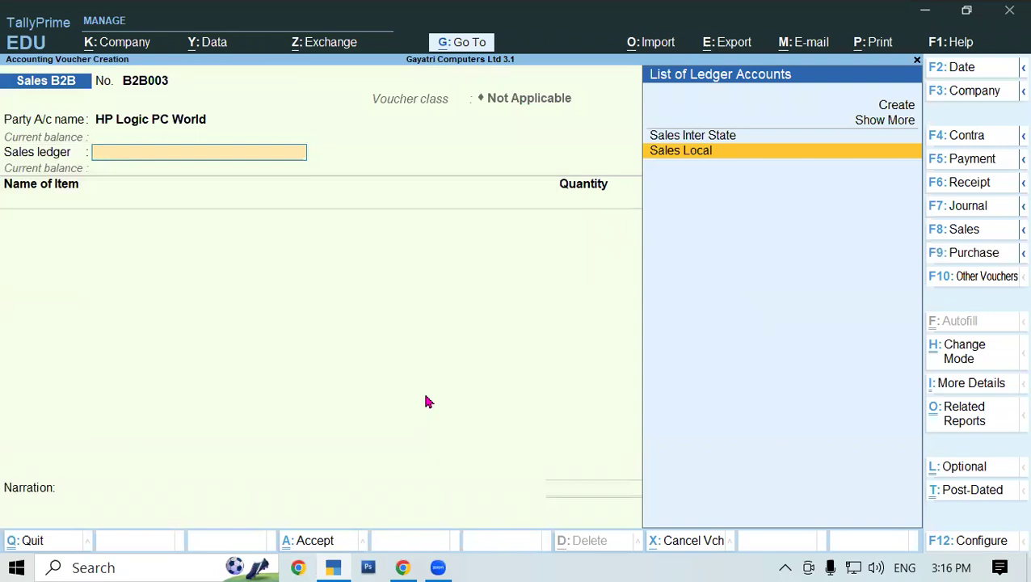
{"action": "key", "text": "Return"}
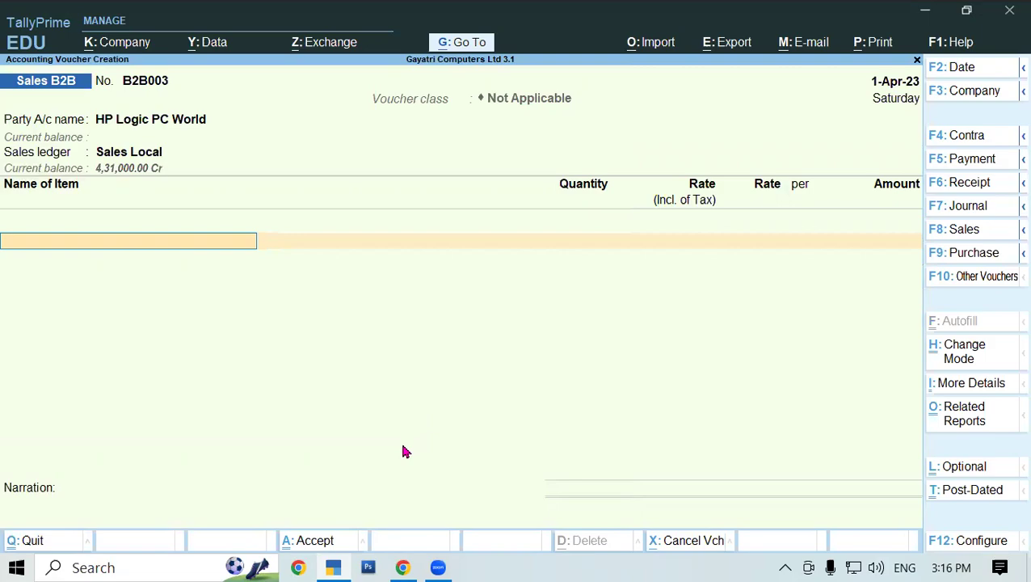
Switch to the PDF exercise in Chrome, check the party name and first stock item, and return to TallyPrime
{"action": "key", "text": "alt+Tab"}
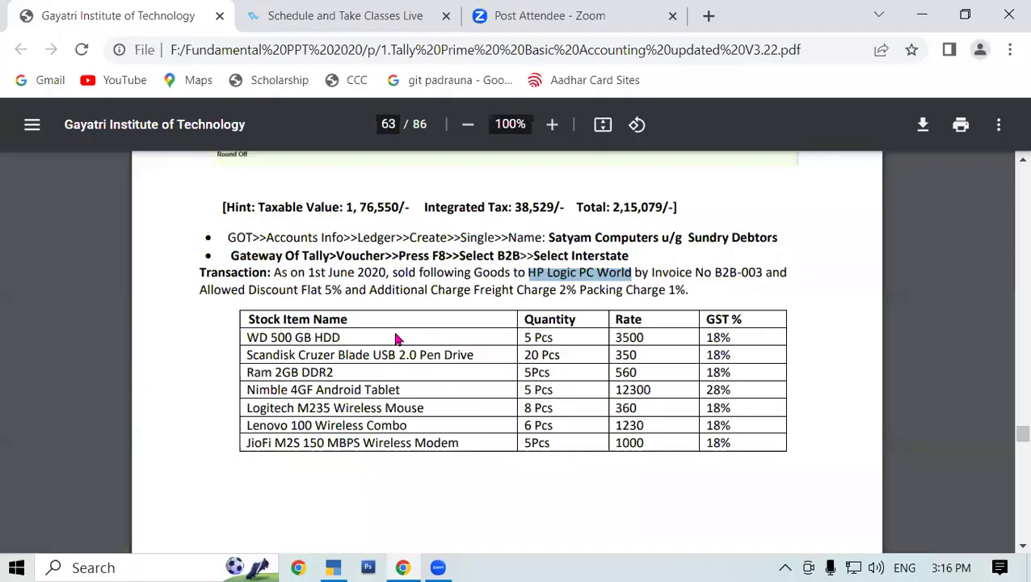
{"action": "left_click_drag", "start_coordinate": [248, 339], "coordinate": [303, 336]}
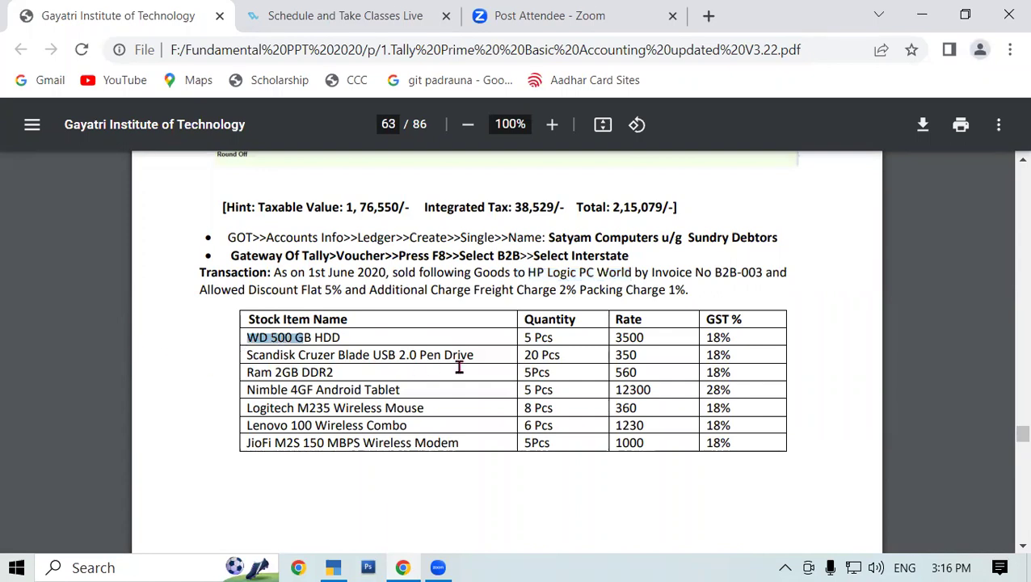
{"action": "left_click_drag", "start_coordinate": [530, 273], "coordinate": [624, 280]}
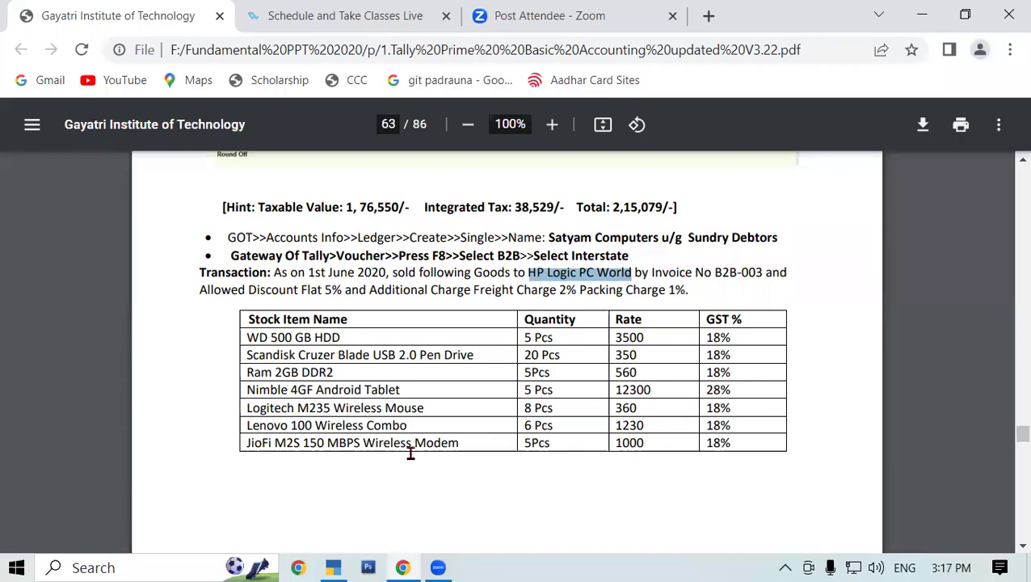
{"action": "left_click", "coordinate": [329, 564]}
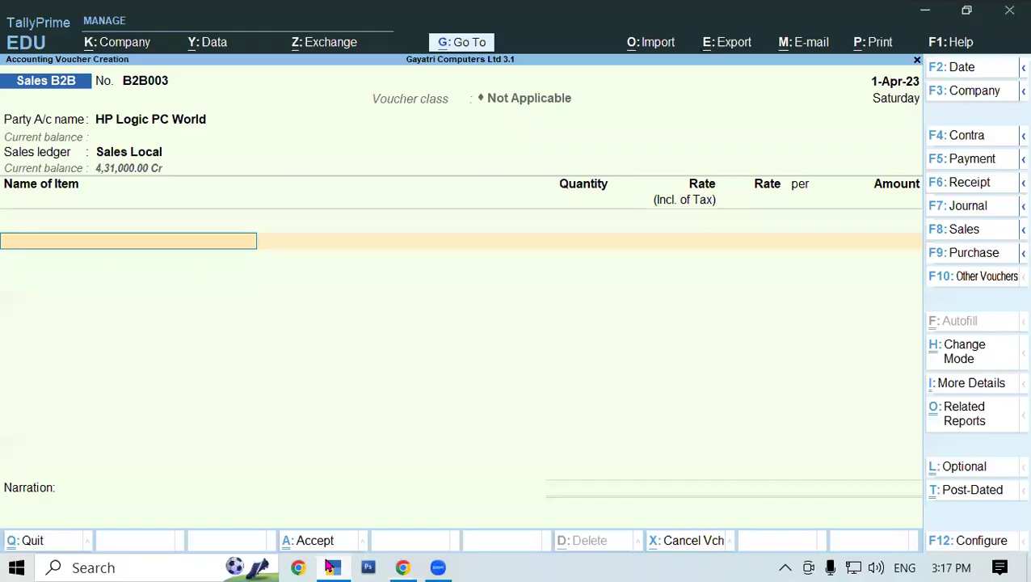
Recheck HP Logic PC World as the party, going through its dispatch and buyer details and the Sales Local ledger without changes
{"action": "left_click", "coordinate": [123, 126]}
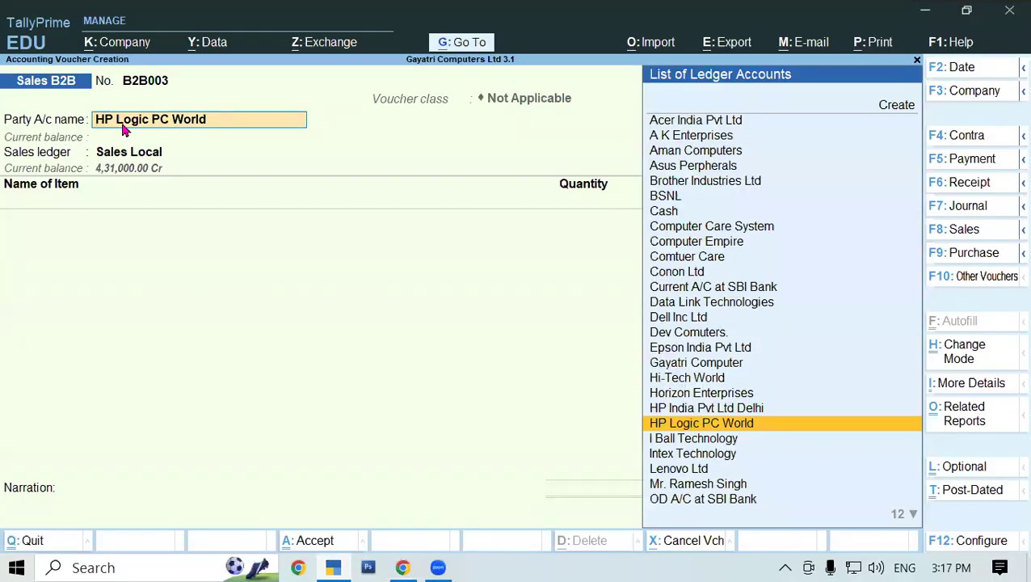
{"action": "key", "text": "Return"}
{"action": "key", "text": "Return"}
{"action": "key", "text": "Return"}
{"action": "key", "text": "Return"}
{"action": "key", "text": "Return"}
{"action": "key", "text": "Return"}
{"action": "key", "text": "Return"}
{"action": "key", "text": "Return"}
{"action": "key", "text": "Return"}
{"action": "key", "text": "Return"}
{"action": "key", "text": "Return"}
{"action": "key", "text": "Return"}
{"action": "key", "text": "Return"}
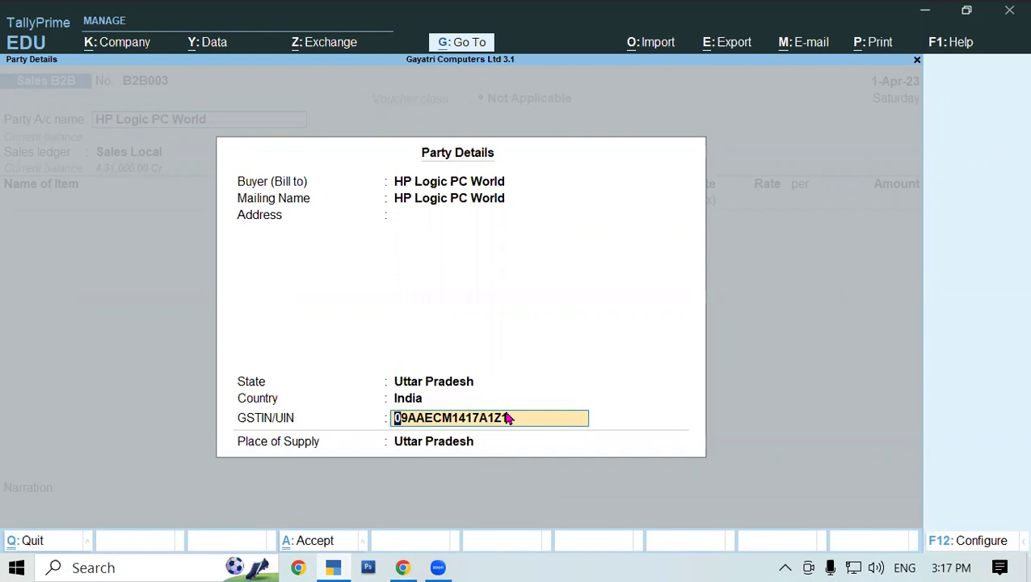
{"action": "key", "text": "Return"}
{"action": "key", "text": "Return"}
{"action": "key", "text": "Return"}
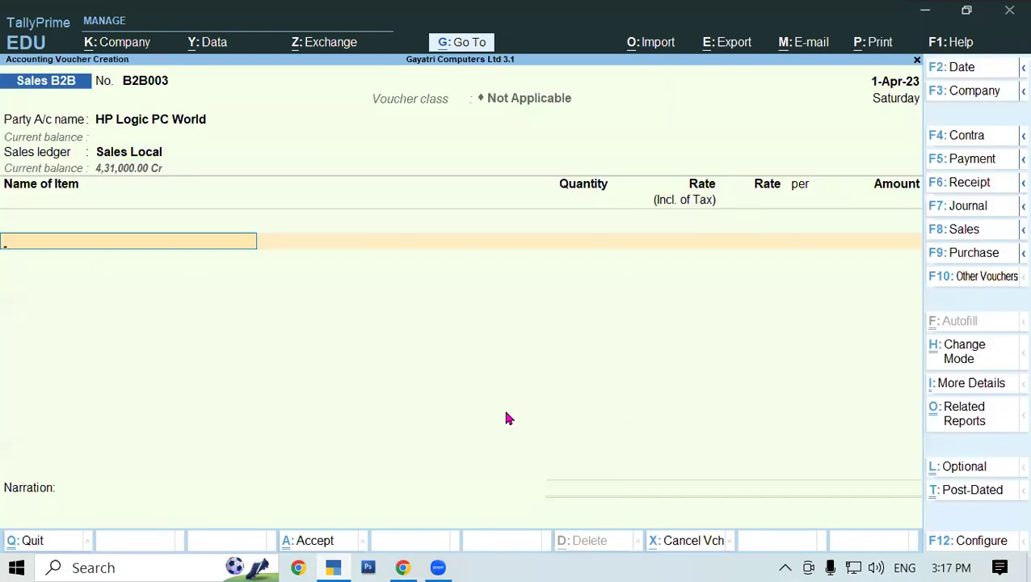
Consult the PDF exercise in Chrome, and in TallyPrime add WD HDD 500 GB as the first item from the Warehouse location
{"action": "left_click", "coordinate": [400, 565]}
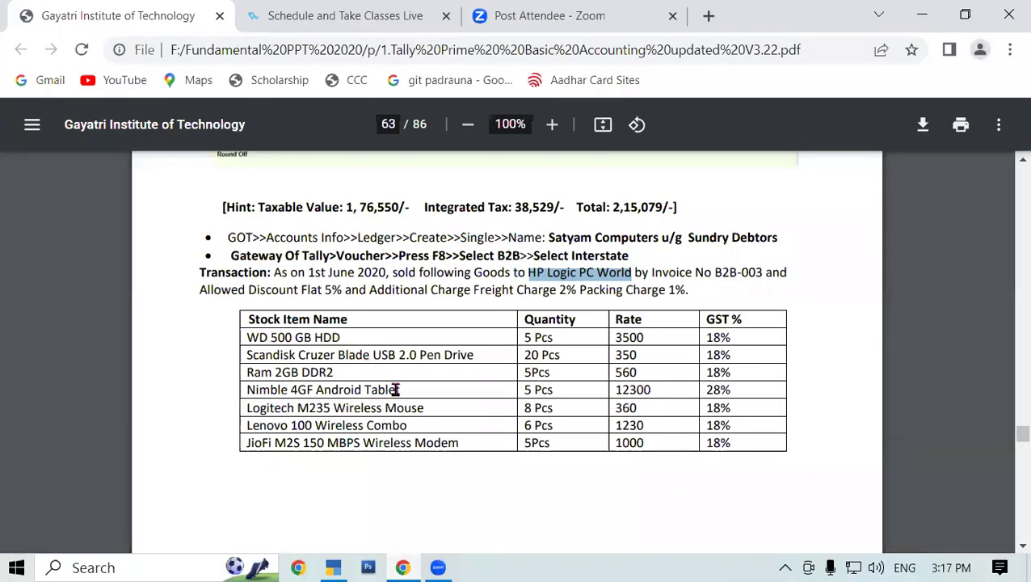
{"action": "left_click", "coordinate": [334, 567]}
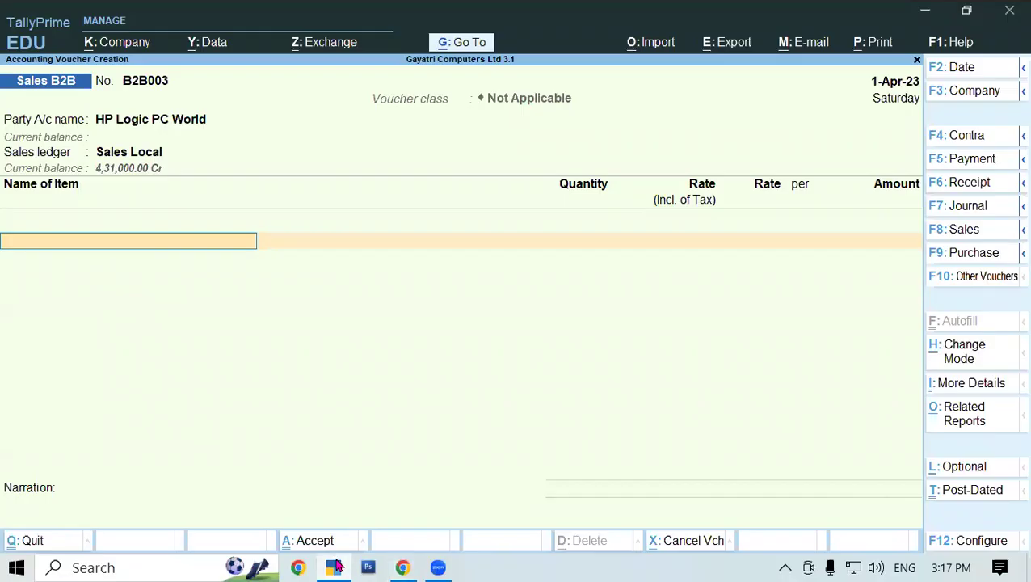
{"action": "type", "text": "wd"}
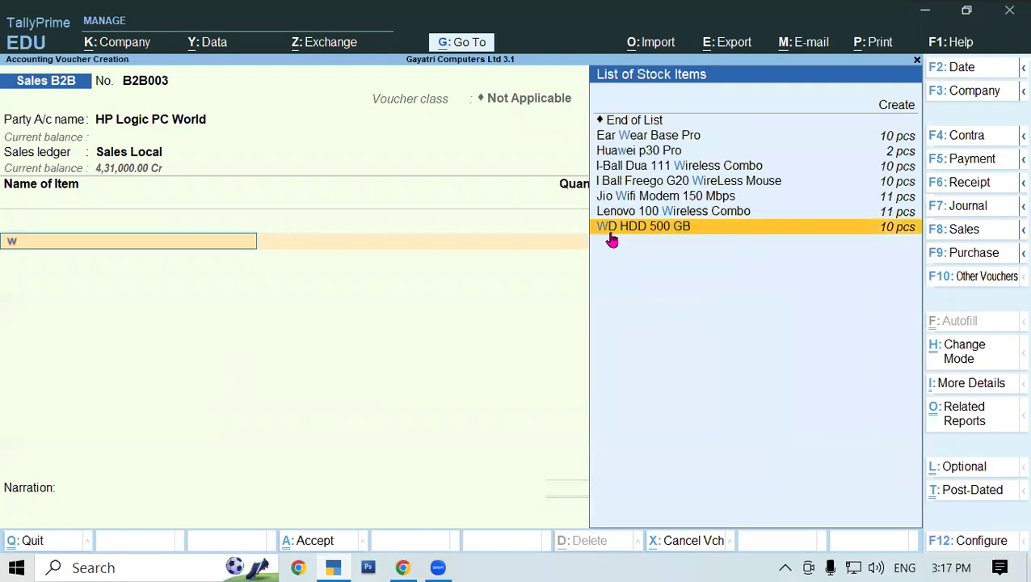
{"action": "key", "text": "Return"}
{"action": "key", "text": "Return"}
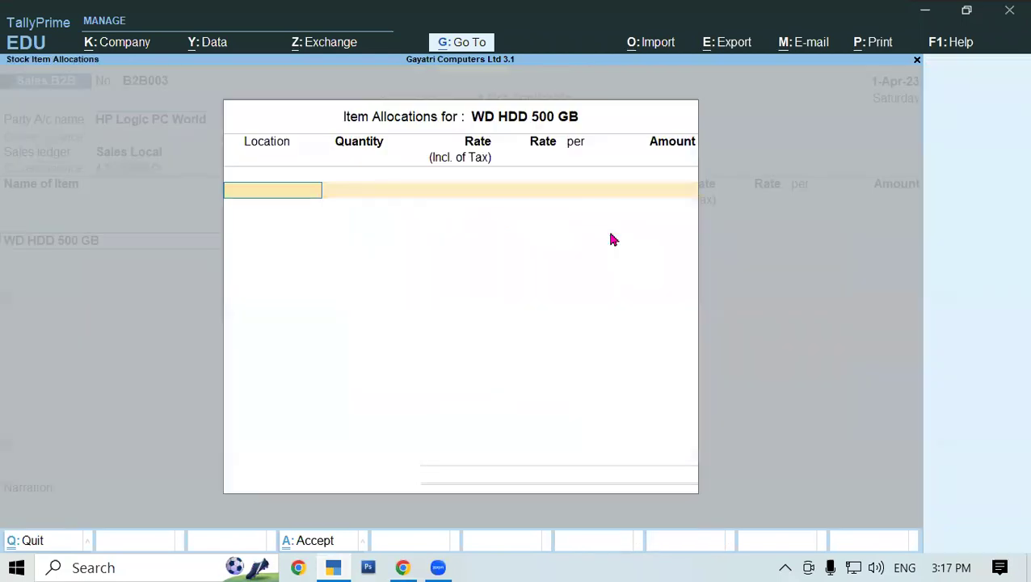
{"action": "key", "text": "Down"}
{"action": "key", "text": "Down"}
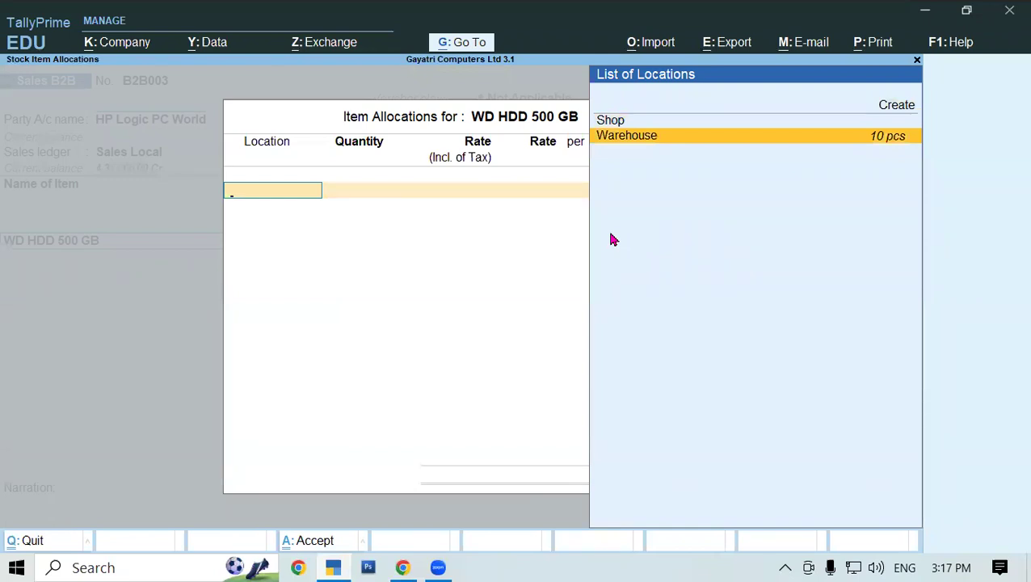
{"action": "key", "text": "Return"}
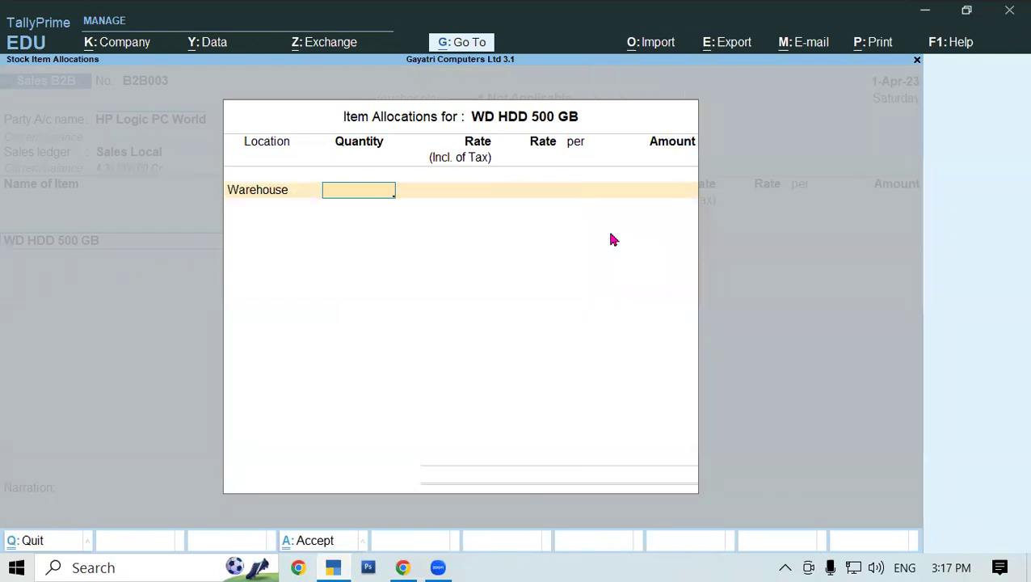
Enter a quantity of 5 pcs at a tax-exclusive rate of 3,500 for WD HDD 500 GB
{"action": "type", "text": "5"}
{"action": "key", "text": "Return"}
{"action": "key", "text": "Return"}
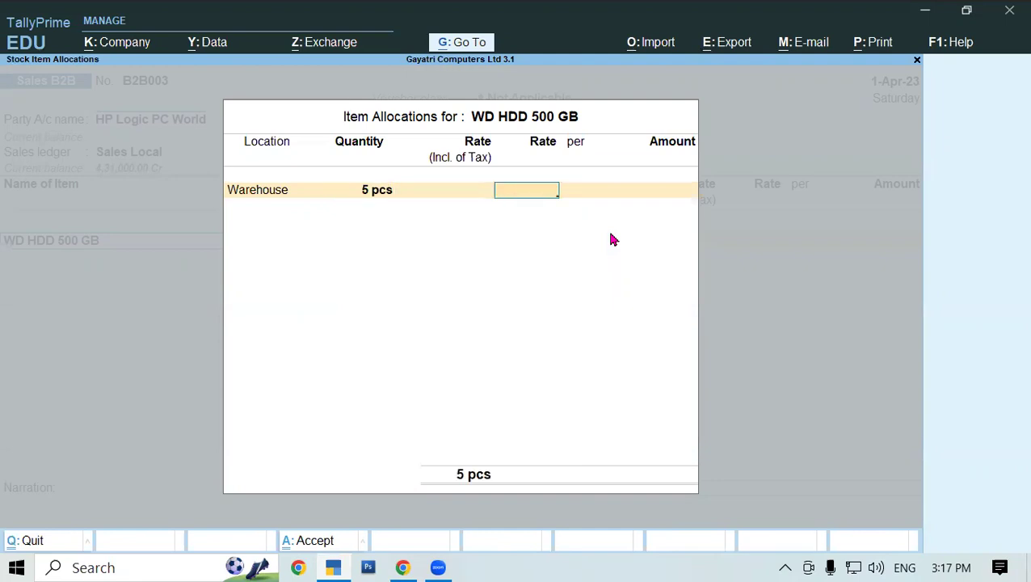
{"action": "type", "text": "3500"}
{"action": "key", "text": "Return"}
{"action": "key", "text": "Return"}
{"action": "key", "text": "Return"}
{"action": "key", "text": "Return"}
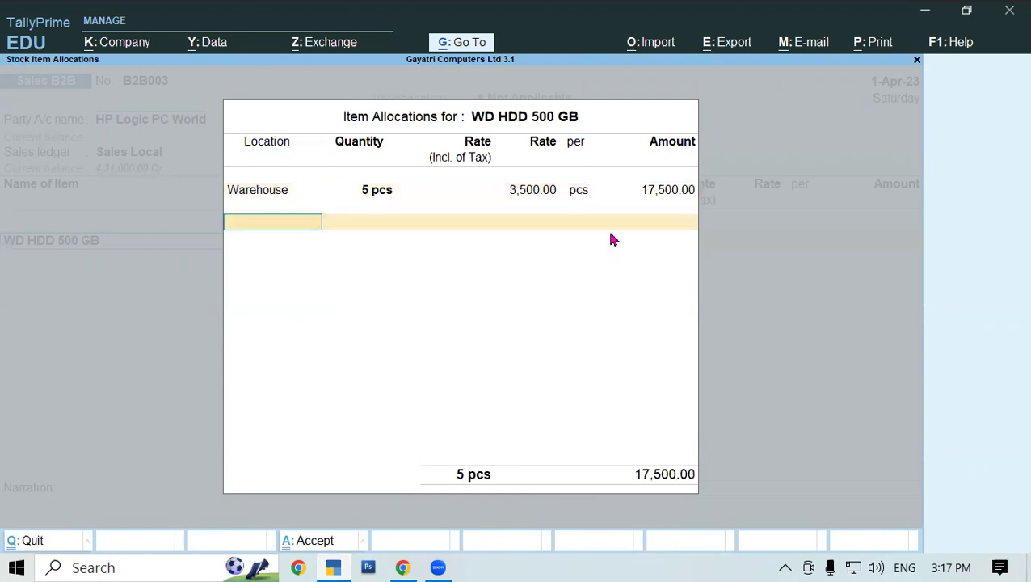
Set Provide Rate Inclusive of Tax for Stock Items to No in the voucher configuration and accept the WD HDD 500 GB line
{"action": "key", "text": "F12"}
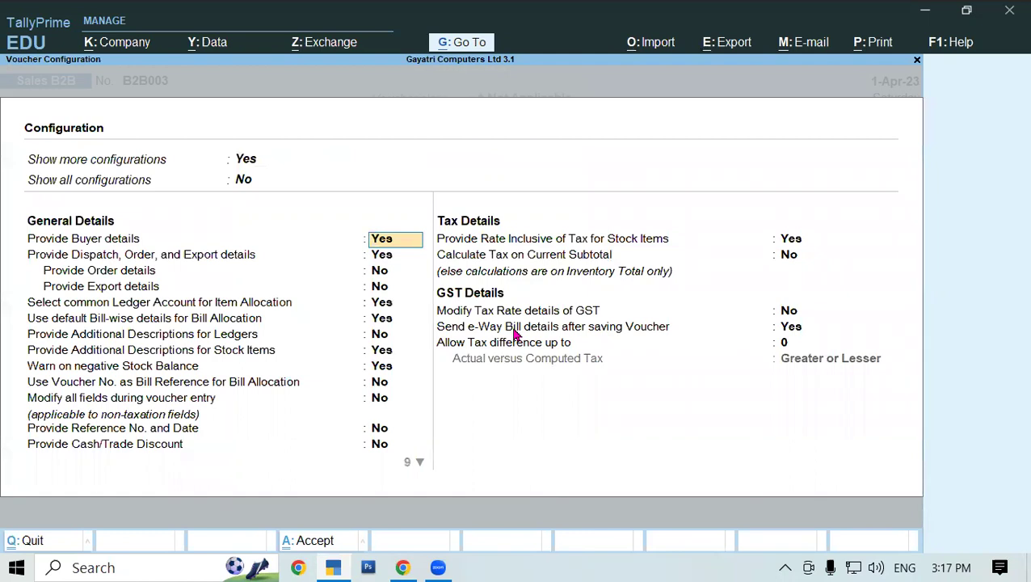
{"action": "left_click", "coordinate": [532, 243]}
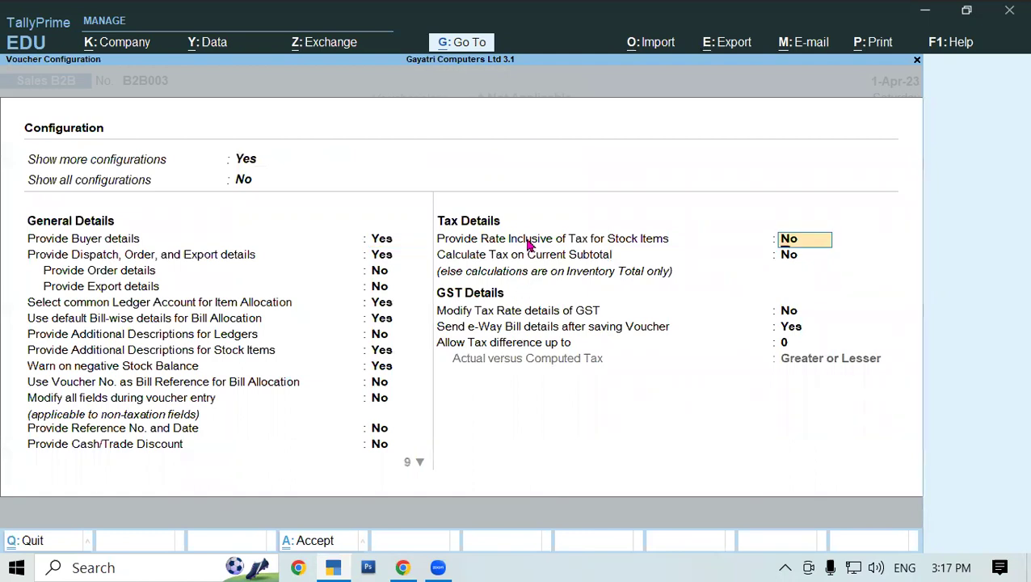
{"action": "key", "text": "ctrl+a"}
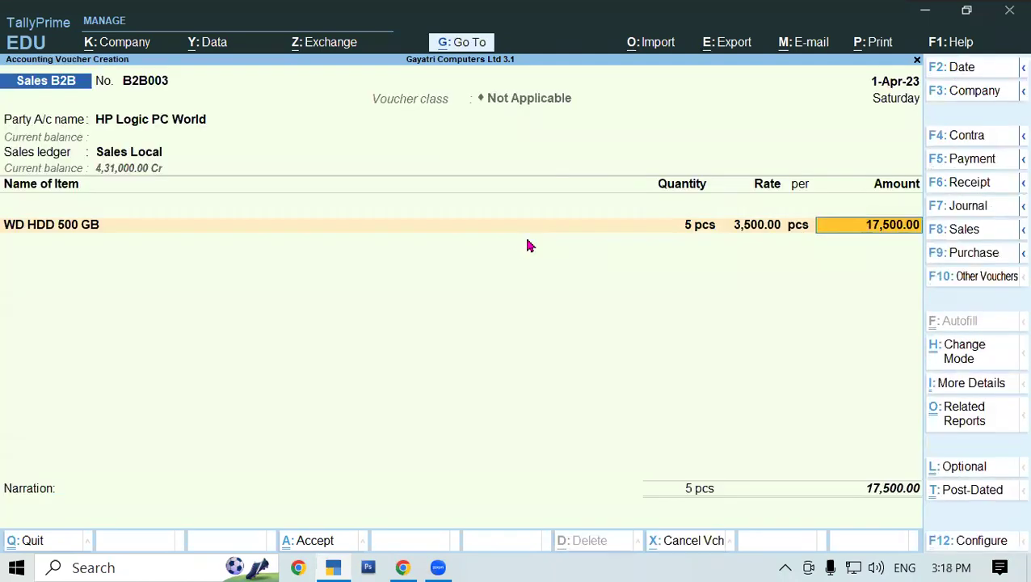
{"action": "key", "text": "Return"}
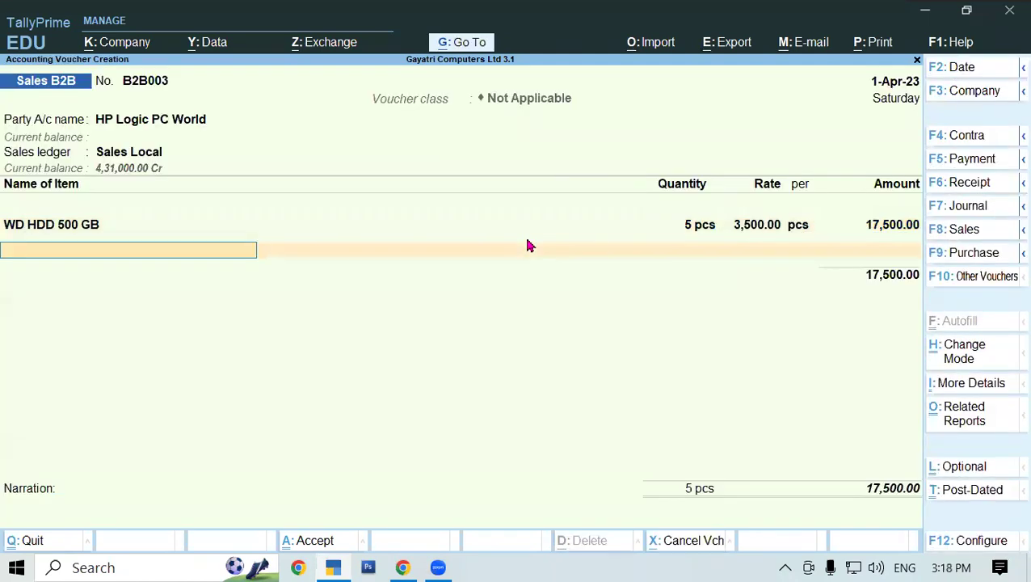
Check the second item in Chrome's PDF and add SanDisk Cruzer Blade SDCZ50-16GB USB 2.0 Pen Drive from the Shop location in TallyPrime
{"action": "left_click", "coordinate": [402, 567]}
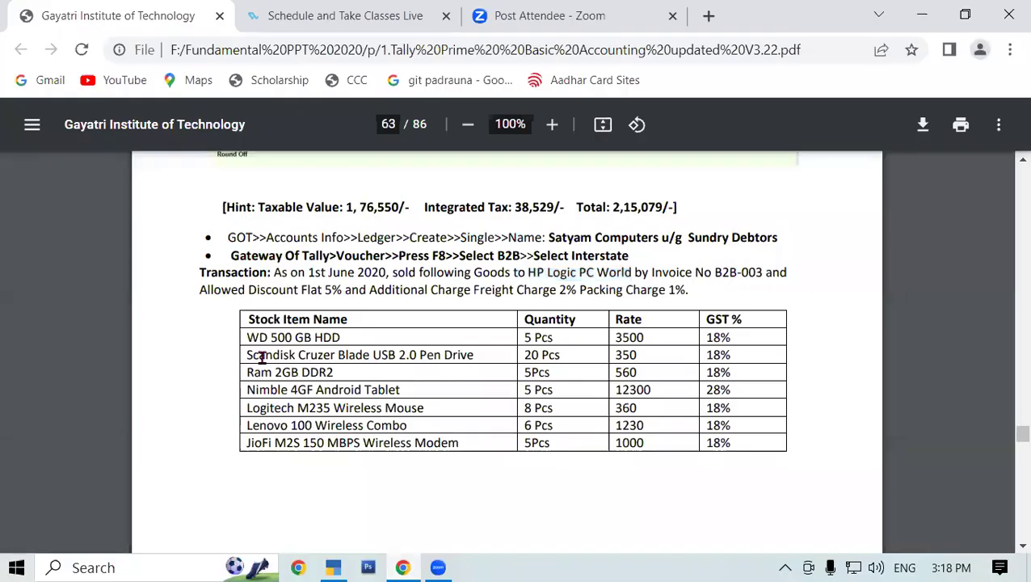
{"action": "left_click_drag", "start_coordinate": [259, 356], "coordinate": [379, 361]}
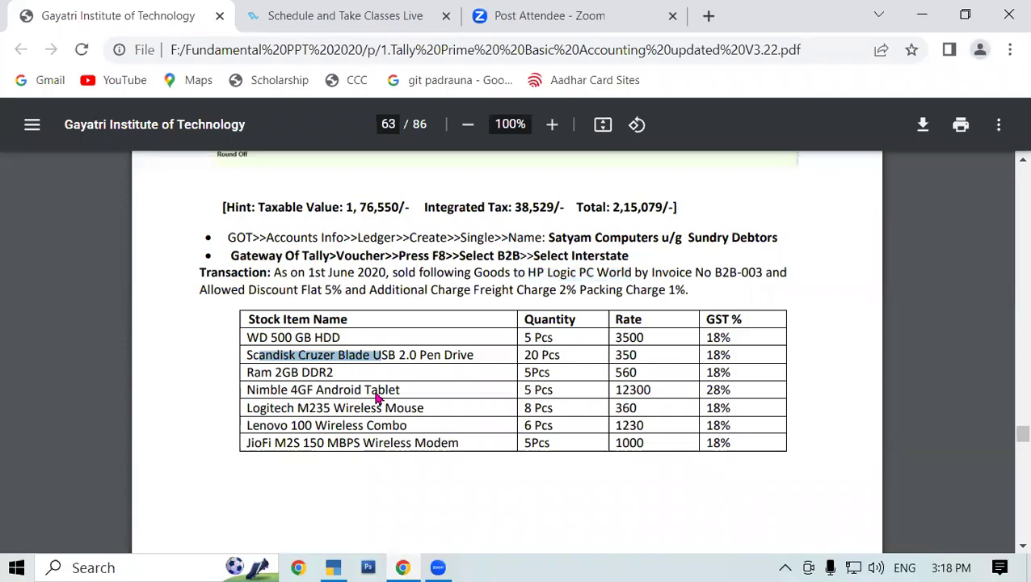
{"action": "key", "text": "alt+Tab"}
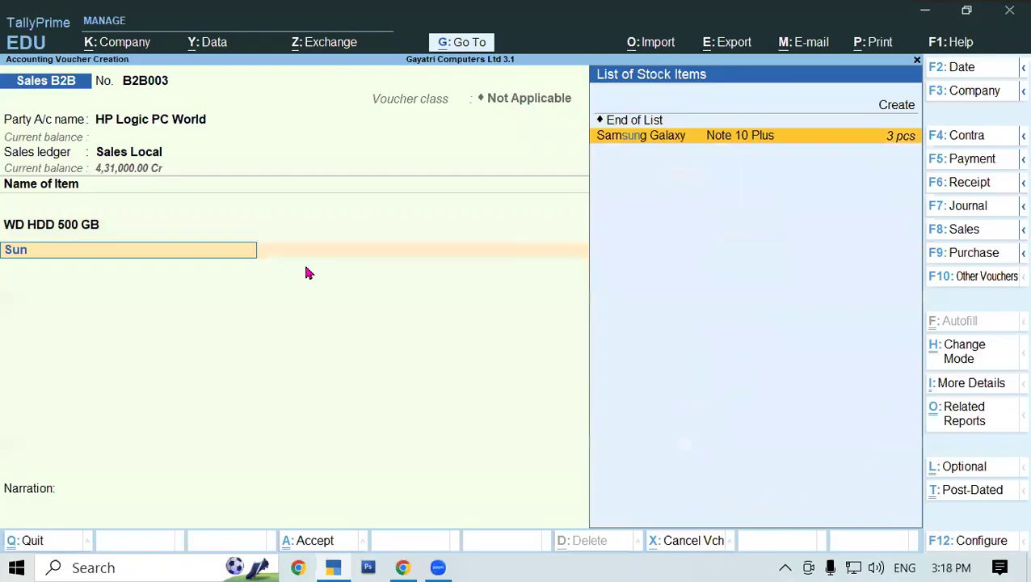
{"action": "type", "text": "Sun"}
{"action": "key", "text": "BackSpace"}
{"action": "key", "text": "BackSpace"}
{"action": "type", "text": "a"}
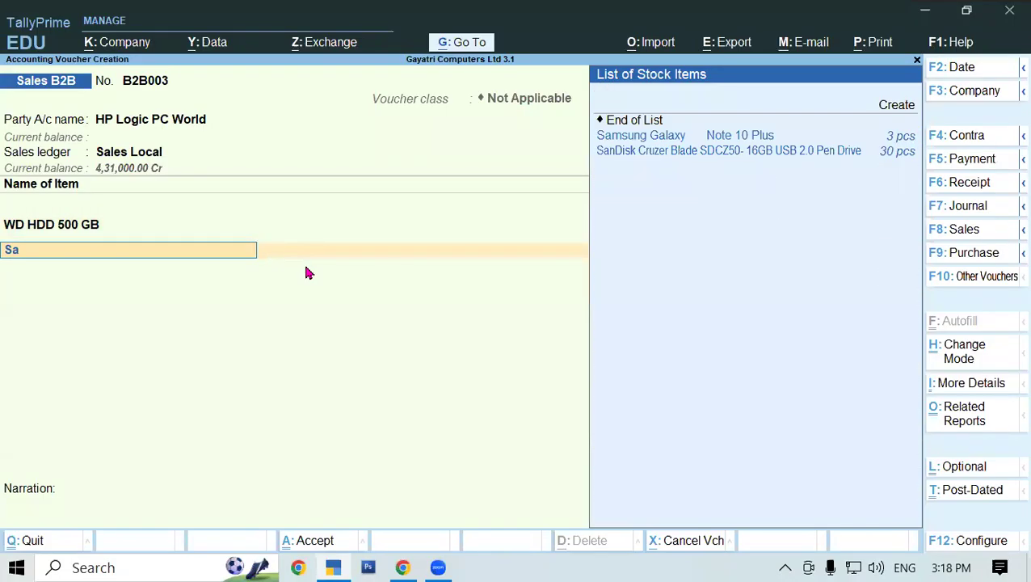
{"action": "key", "text": "Down"}
{"action": "key", "text": "Return"}
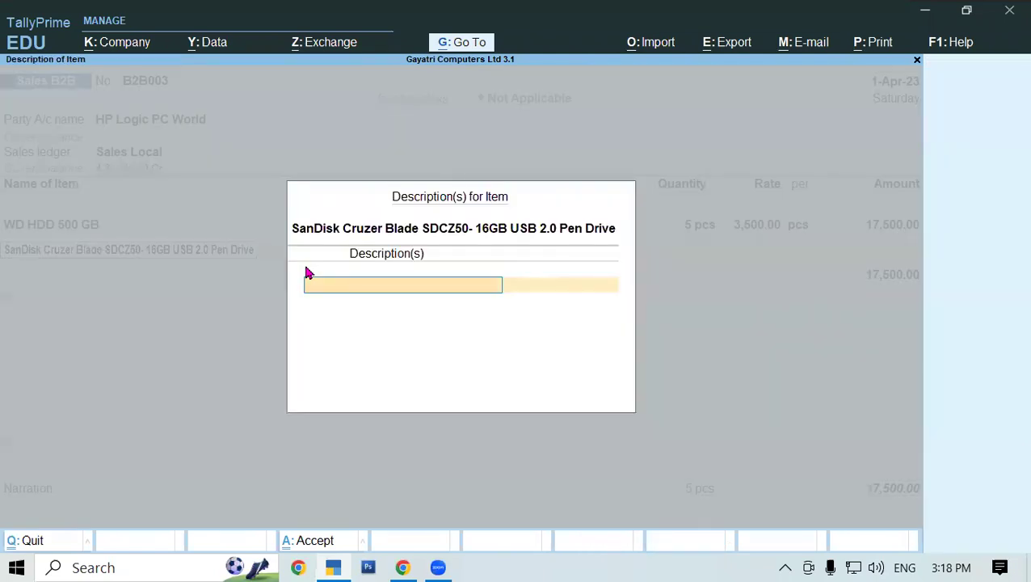
{"action": "key", "text": "Return"}
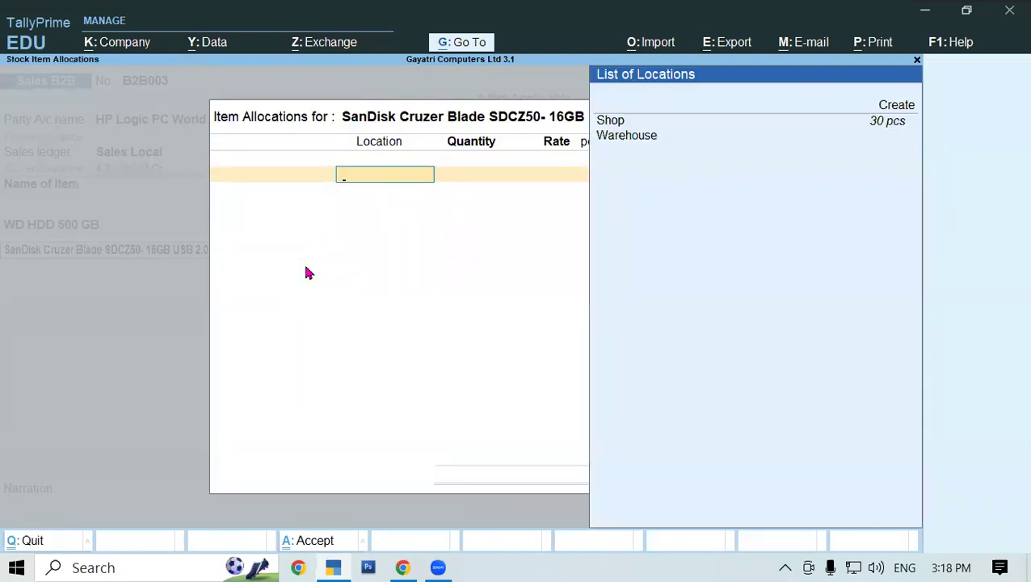
{"action": "key", "text": "Down"}
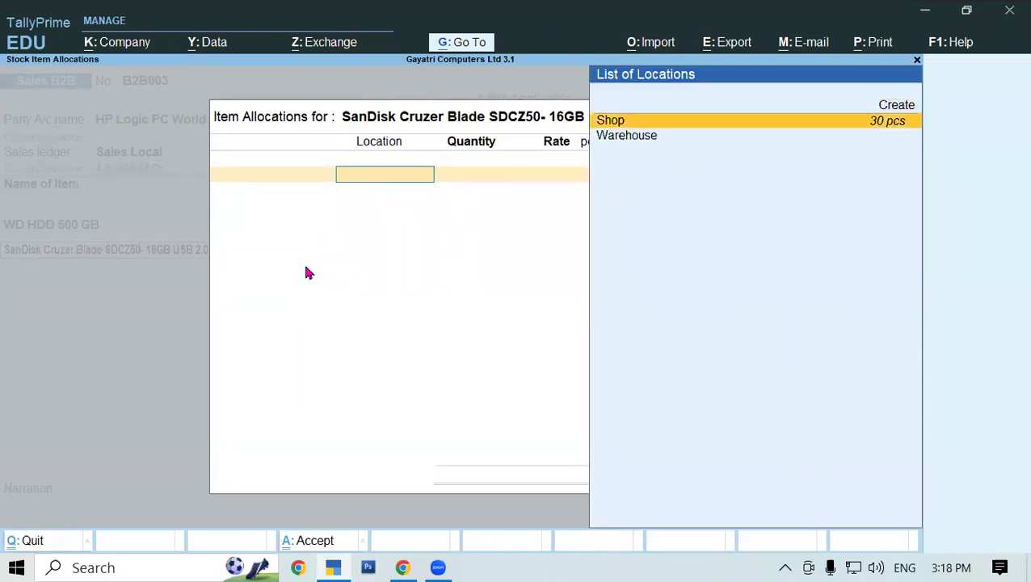
{"action": "key", "text": "Return"}
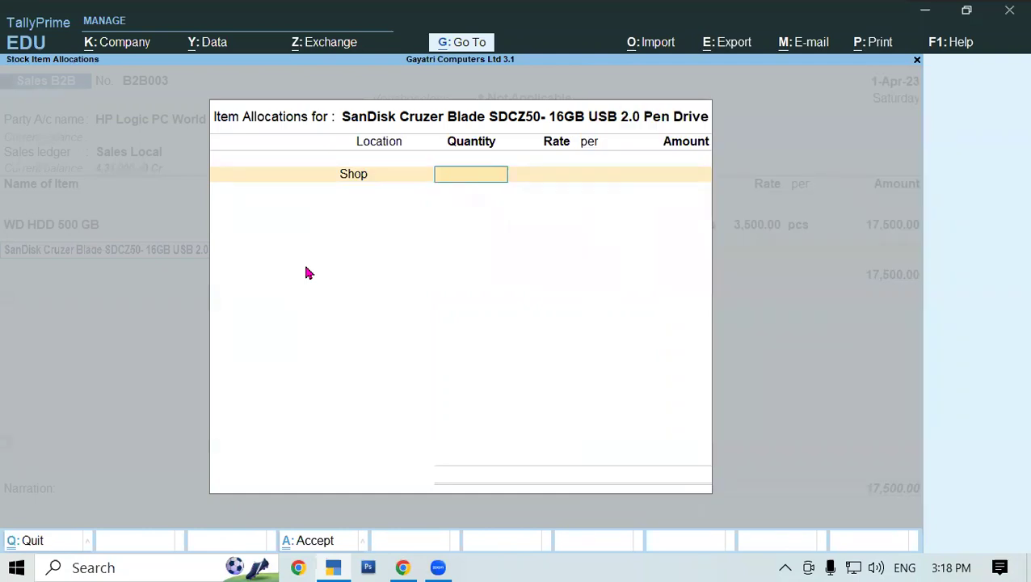
Enter 20 pcs at a rate of 350 for the SanDisk pen drive and accept the item line
{"action": "type", "text": "20"}
{"action": "key", "text": "Return"}
{"action": "type", "text": "350"}
{"action": "key", "text": "Return"}
{"action": "key", "text": "Return"}
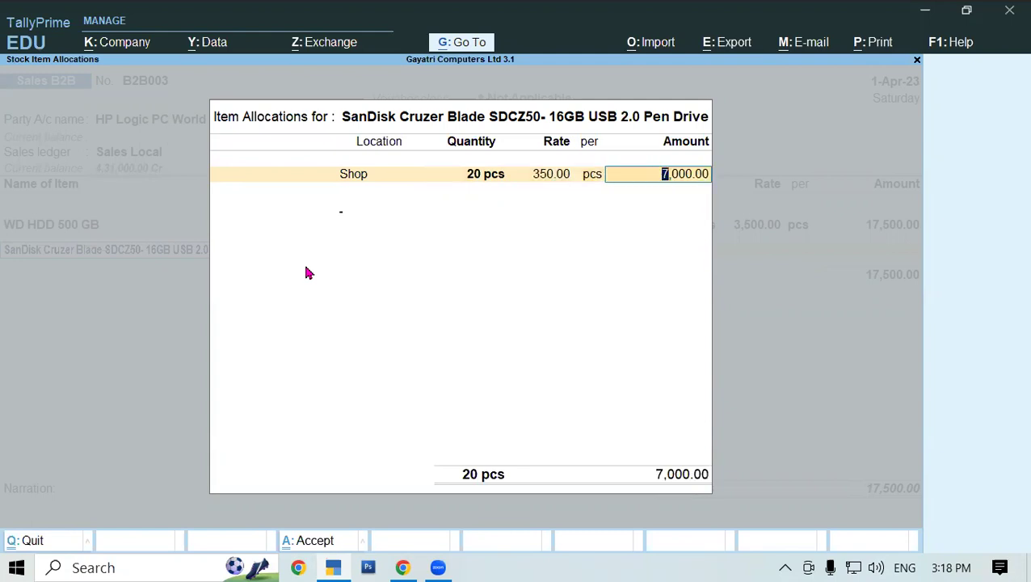
{"action": "key", "text": "Return"}
{"action": "key", "text": "Return"}
{"action": "key", "text": "Return"}
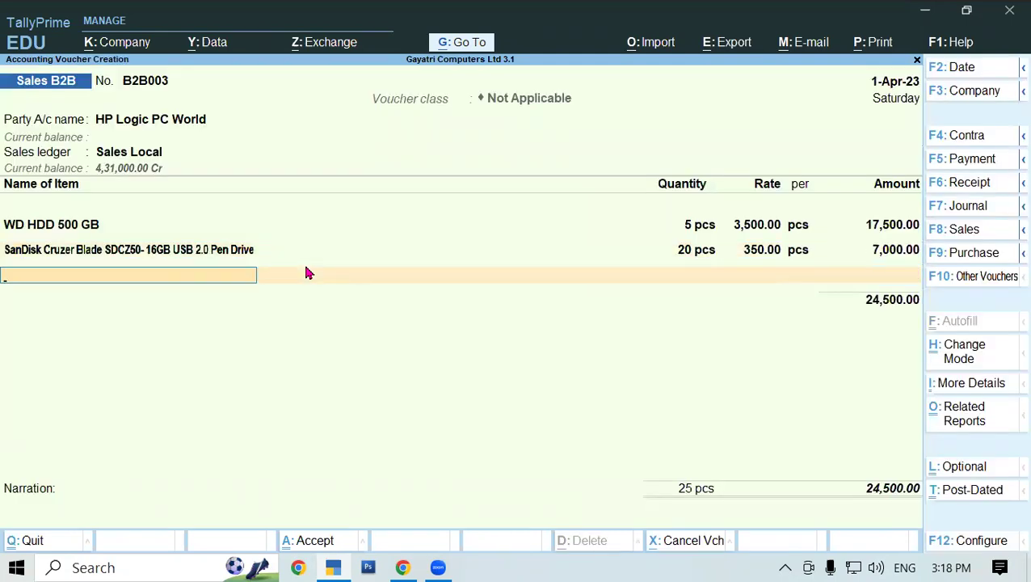
Check the third item in Chrome's PDF exercise and add Ram 2GB DDR2 from the Warehouse location in TallyPrime
{"action": "key", "text": "alt+Tab"}
{"action": "left_click_drag", "start_coordinate": [349, 355], "coordinate": [518, 373]}
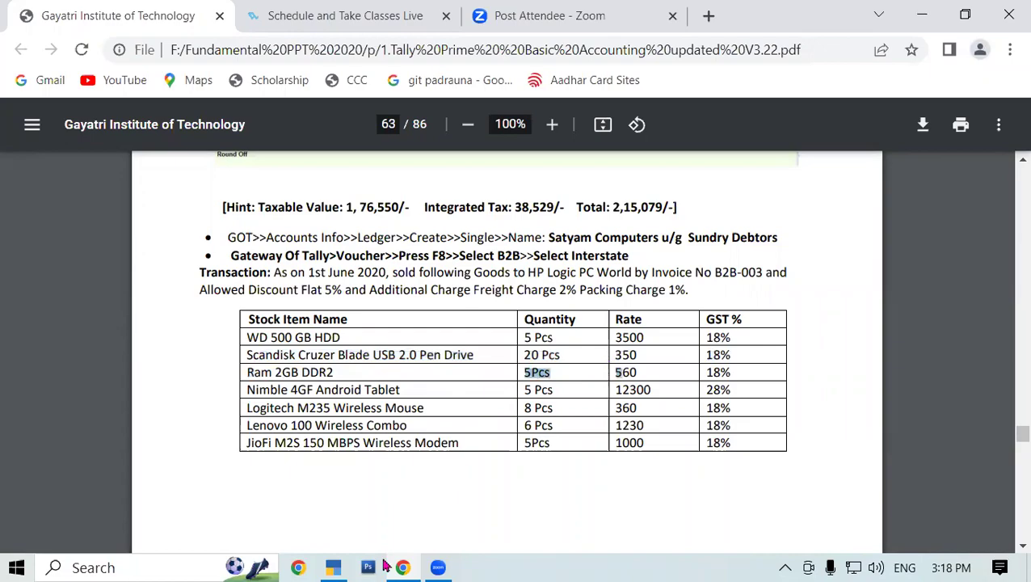
{"action": "key", "text": "alt+Tab"}
{"action": "type", "text": "Ra"}
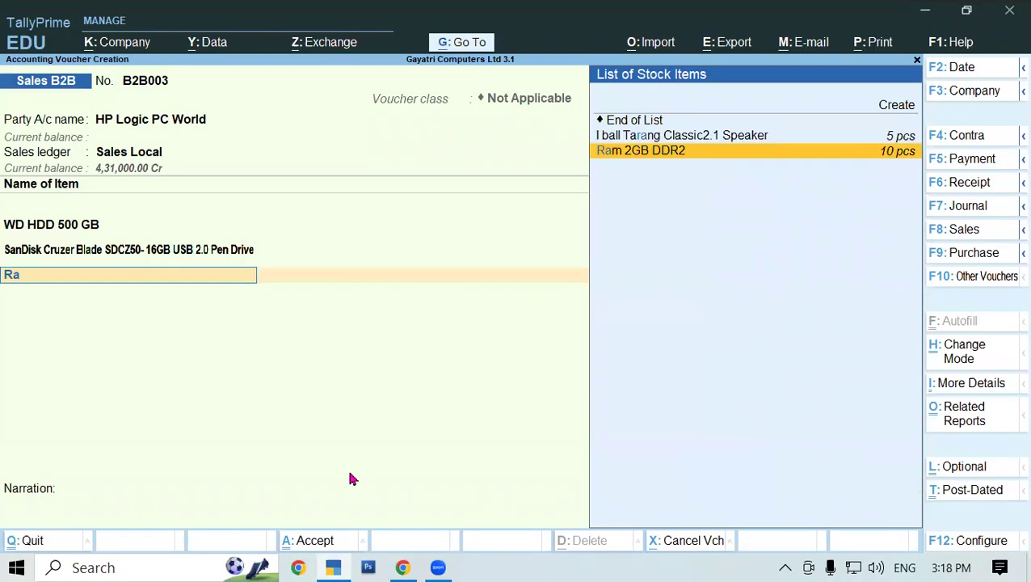
{"action": "key", "text": "Return"}
{"action": "key", "text": "Return"}
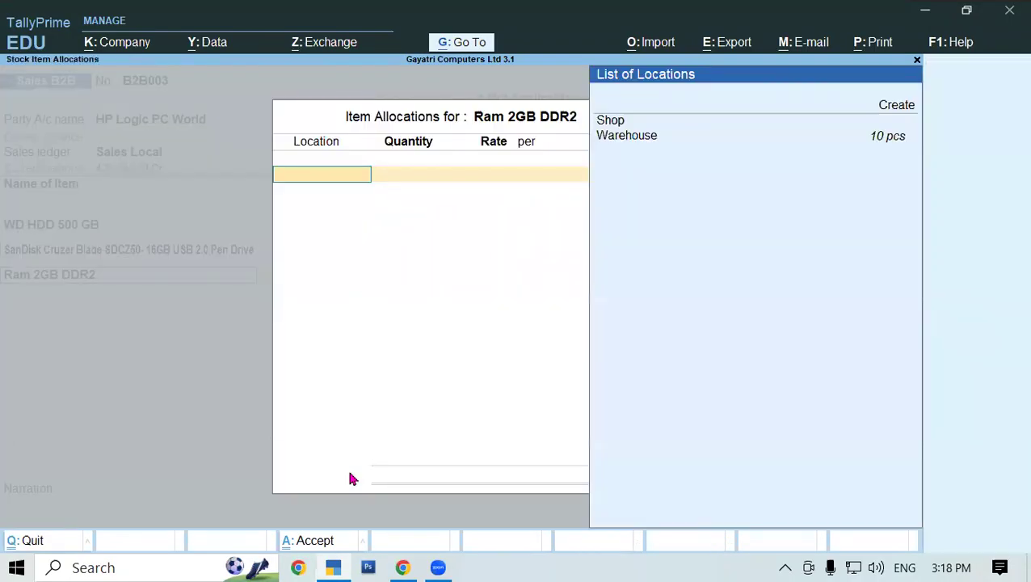
{"action": "key", "text": "Down"}
{"action": "key", "text": "Return"}
Enter 5 pcs at a rate of 560 for Ram 2GB DDR2 and accept the item line
{"action": "type", "text": "5"}
{"action": "key", "text": "Return"}
{"action": "type", "text": "560"}
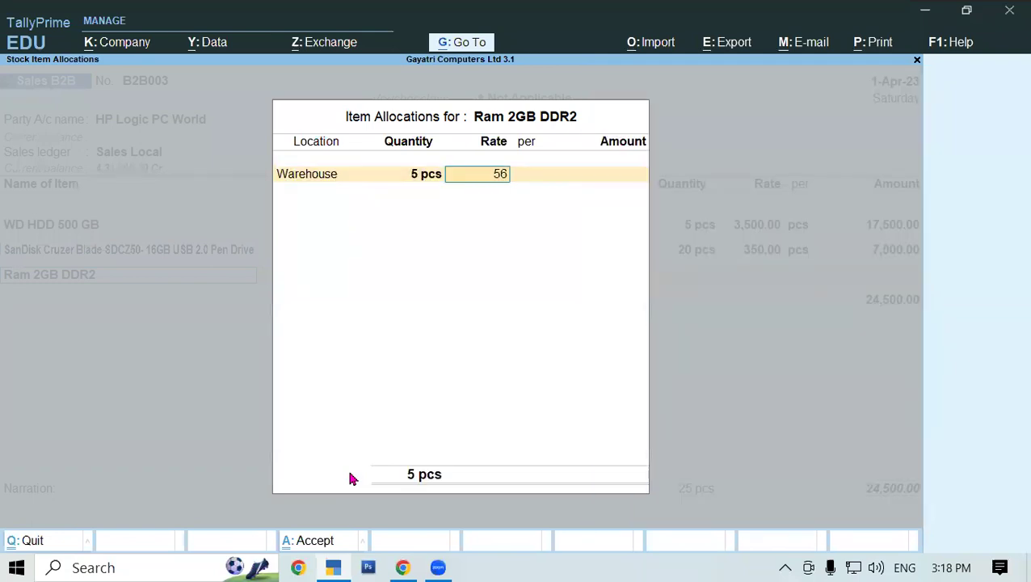
{"action": "key", "text": "Return"}
{"action": "key", "text": "Return"}
{"action": "key", "text": "Return"}
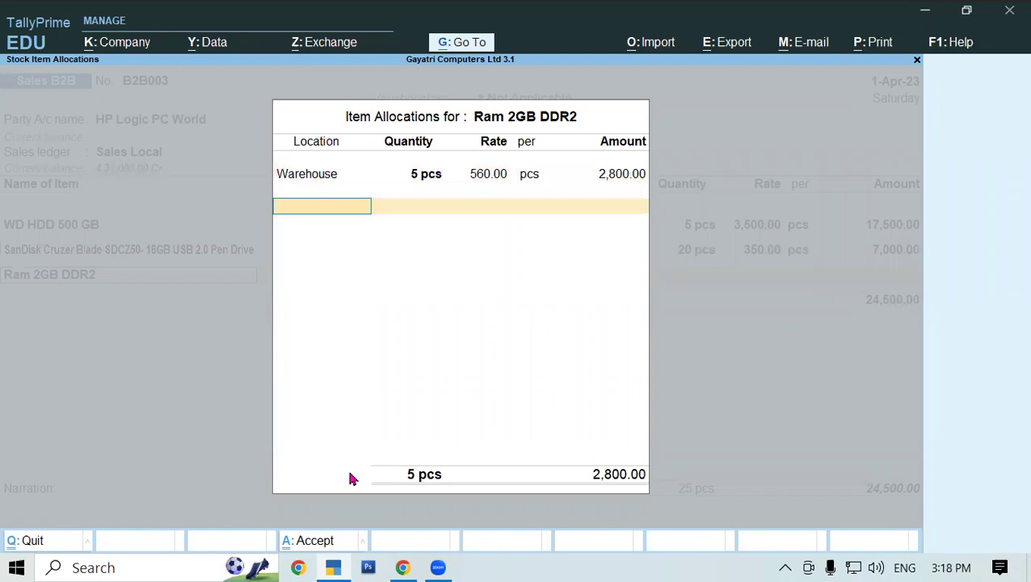
{"action": "key", "text": "Return"}
{"action": "key", "text": "Return"}
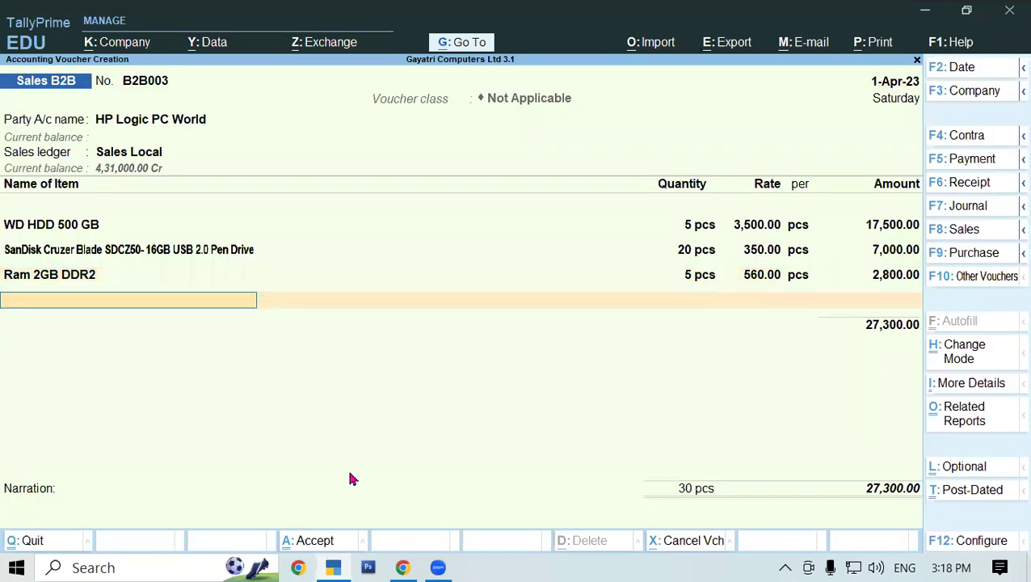
Check the fourth item in Chrome's PDF exercise and search TallyPrime's stock item list for the Nimble tablet
{"action": "left_click", "coordinate": [404, 567]}
{"action": "left_click_drag", "start_coordinate": [248, 389], "coordinate": [361, 389]}
{"action": "left_click", "coordinate": [333, 567]}
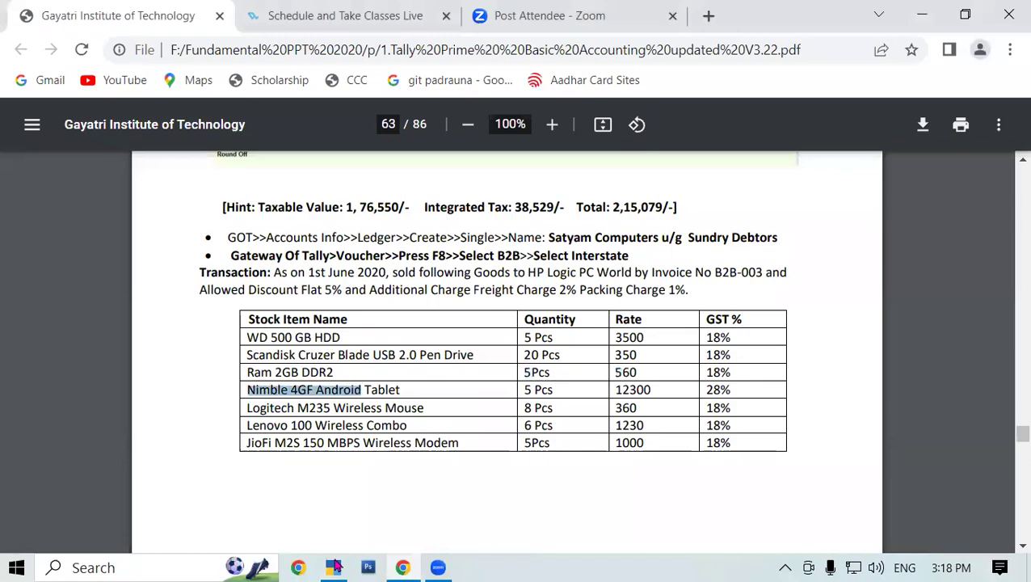
{"action": "type", "text": "Ni"}
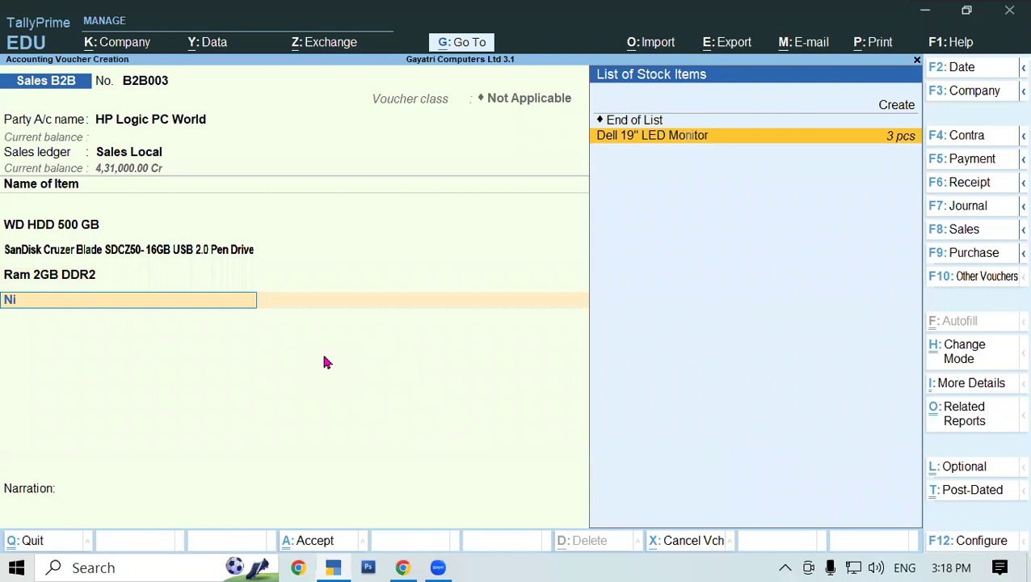
{"action": "key", "text": "BackSpace"}
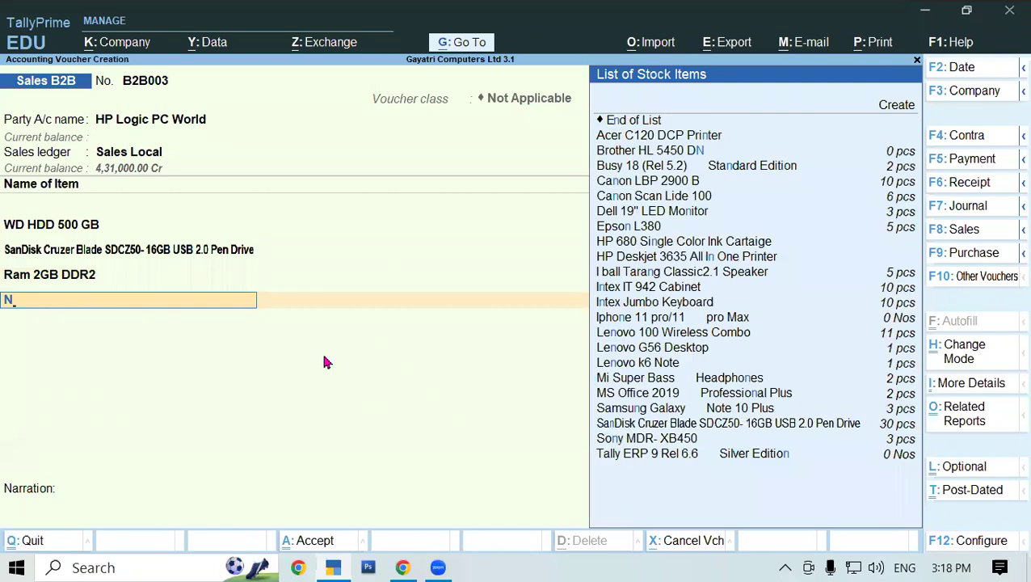
{"action": "key", "text": "Down"}
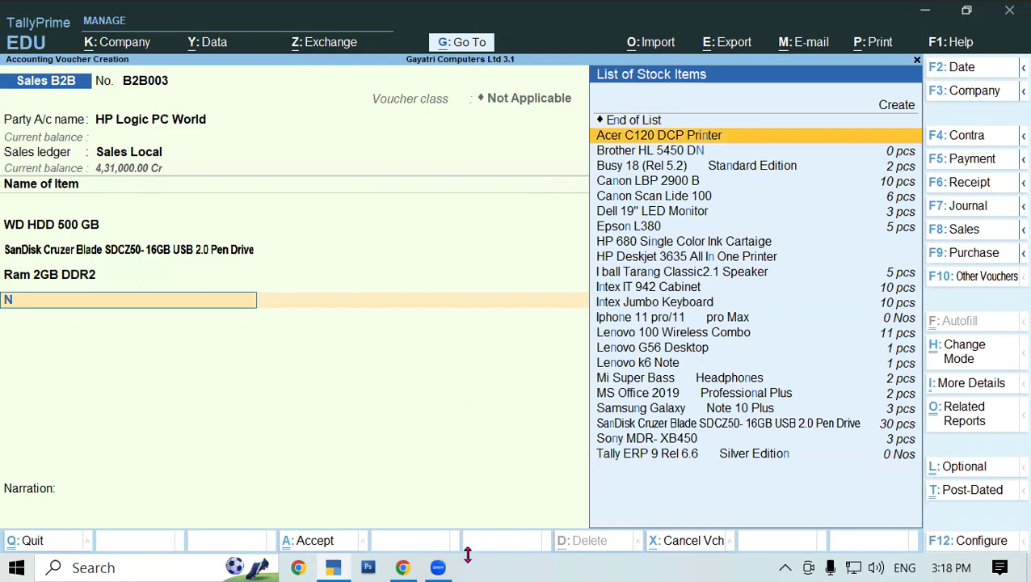
{"action": "left_click", "coordinate": [402, 567]}
{"action": "left_click", "coordinate": [332, 567]}
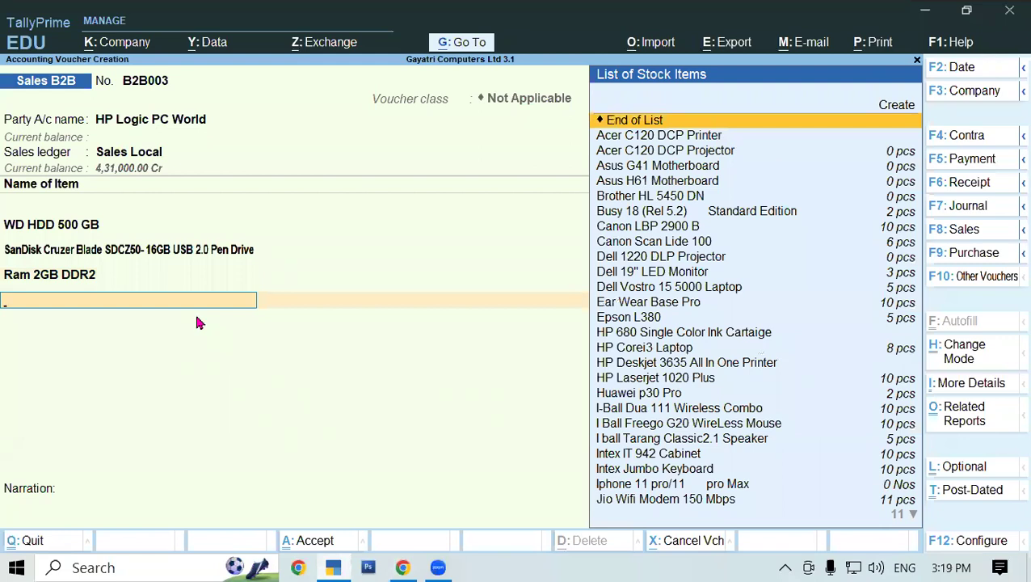
{"action": "type", "text": "M"}
{"action": "key", "text": "BackSpace"}
{"action": "type", "text": "N"}
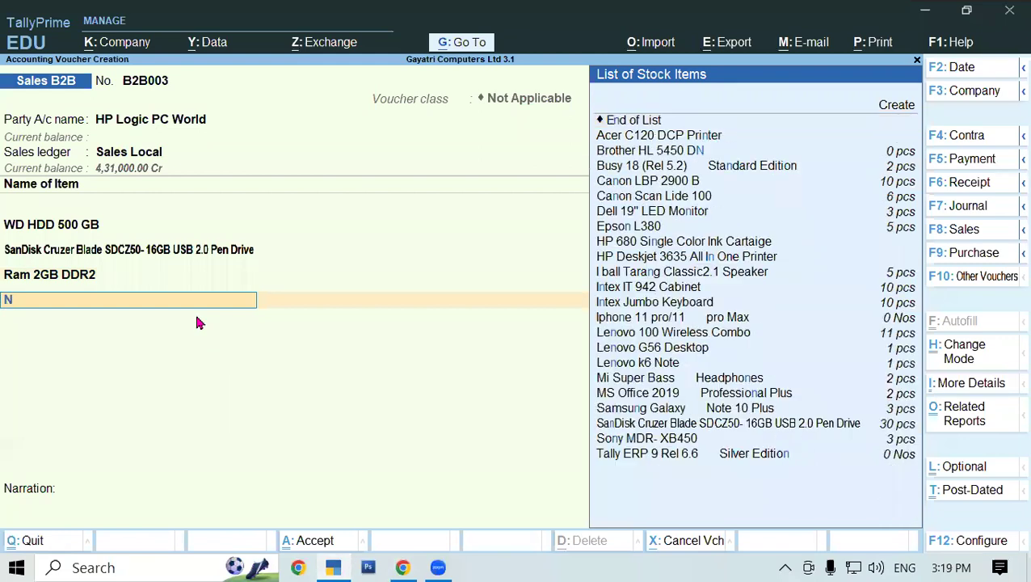
{"action": "scroll", "coordinate": [732, 404], "scroll_direction": "down", "scroll_amount": 4}
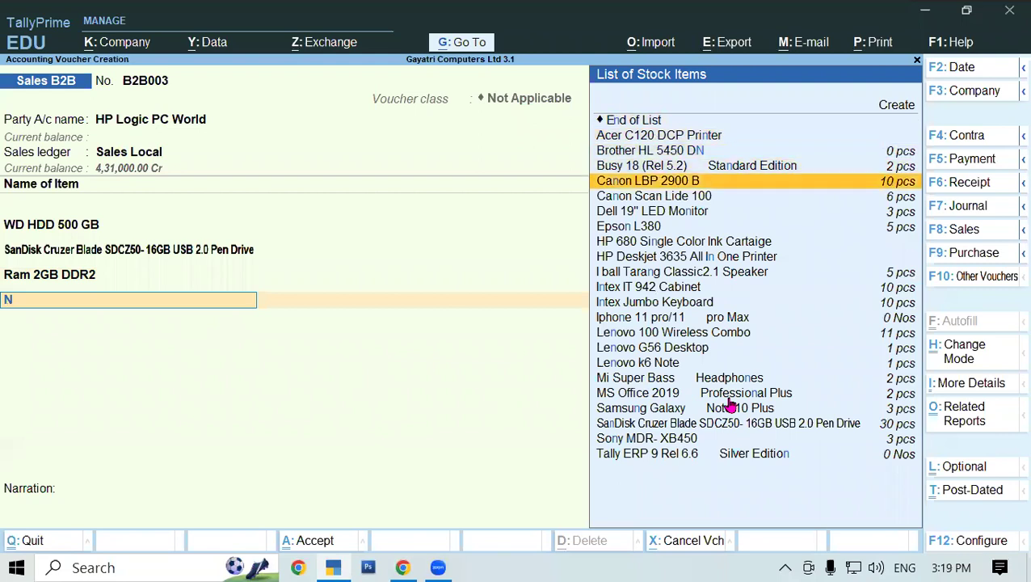
{"action": "scroll", "coordinate": [731, 404], "scroll_direction": "down", "scroll_amount": 3}
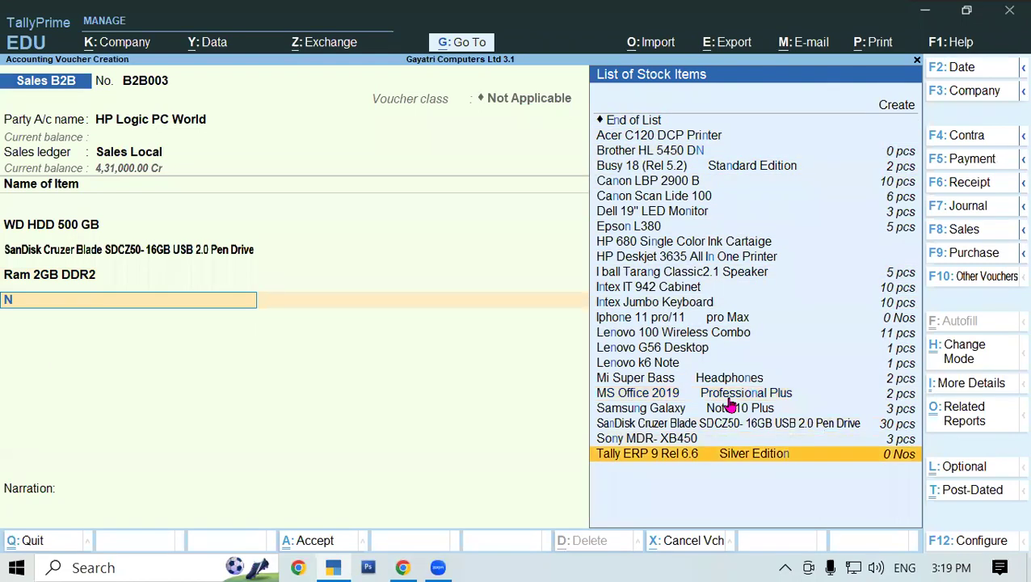
{"action": "scroll", "coordinate": [731, 404], "scroll_direction": "up", "scroll_amount": 7}
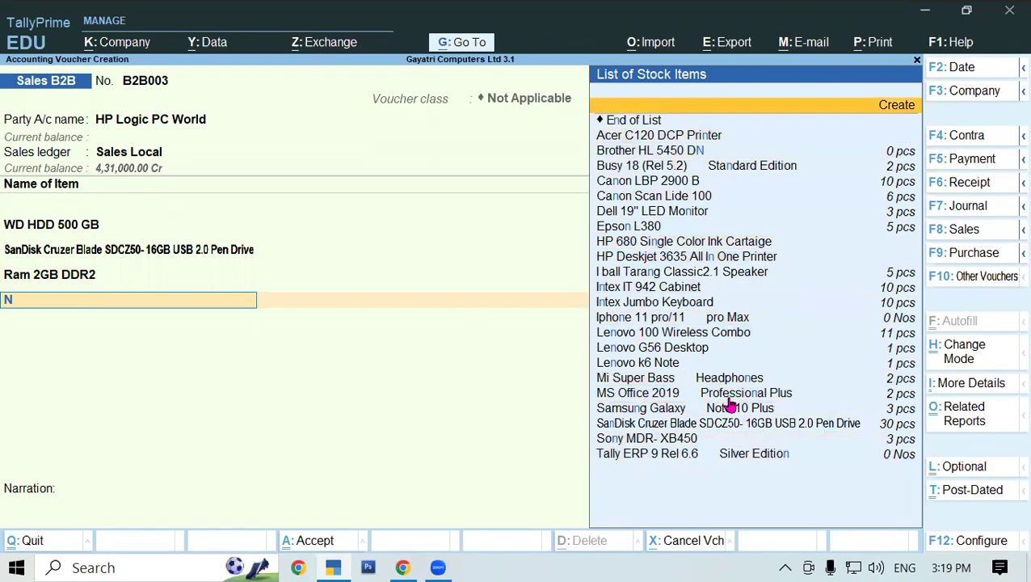
Start a new stock item in TallyPrime, naming it Nimble 4GF Android Tablet by copying the name from Chrome's PDF
{"action": "key", "text": "Return"}
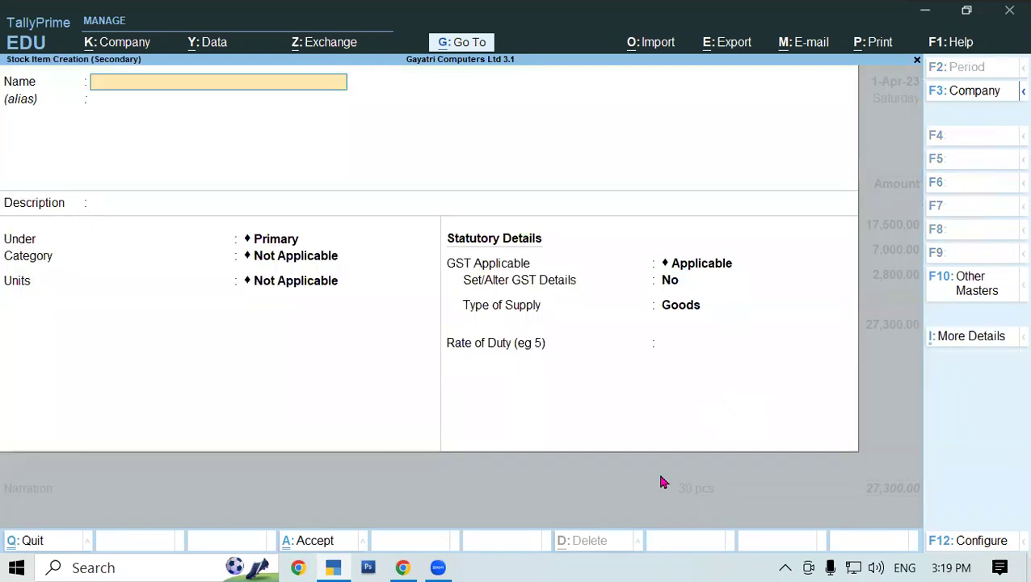
{"action": "left_click", "coordinate": [403, 567]}
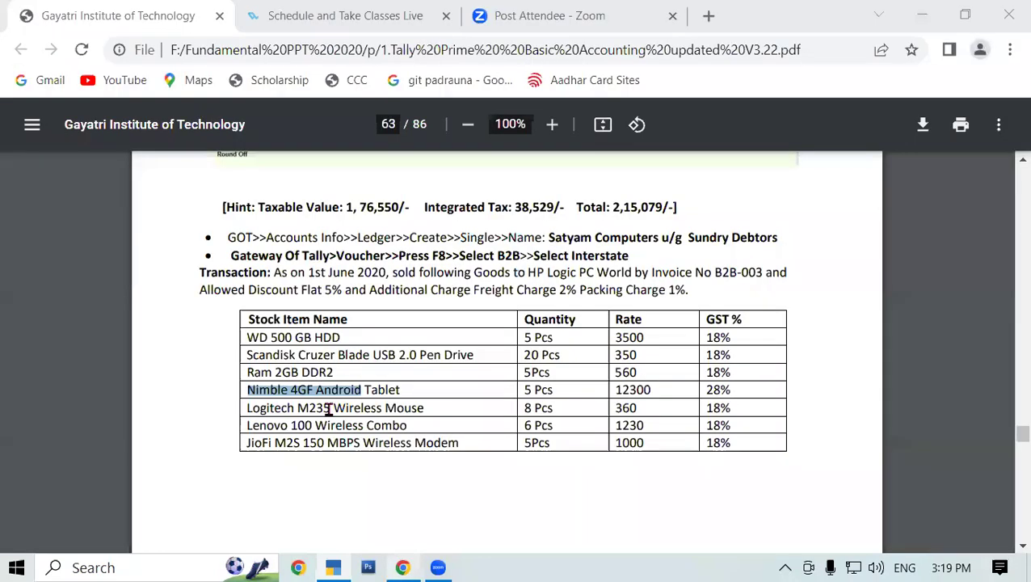
{"action": "left_click_drag", "start_coordinate": [244, 390], "coordinate": [412, 389]}
{"action": "key", "text": "ctrl+c"}
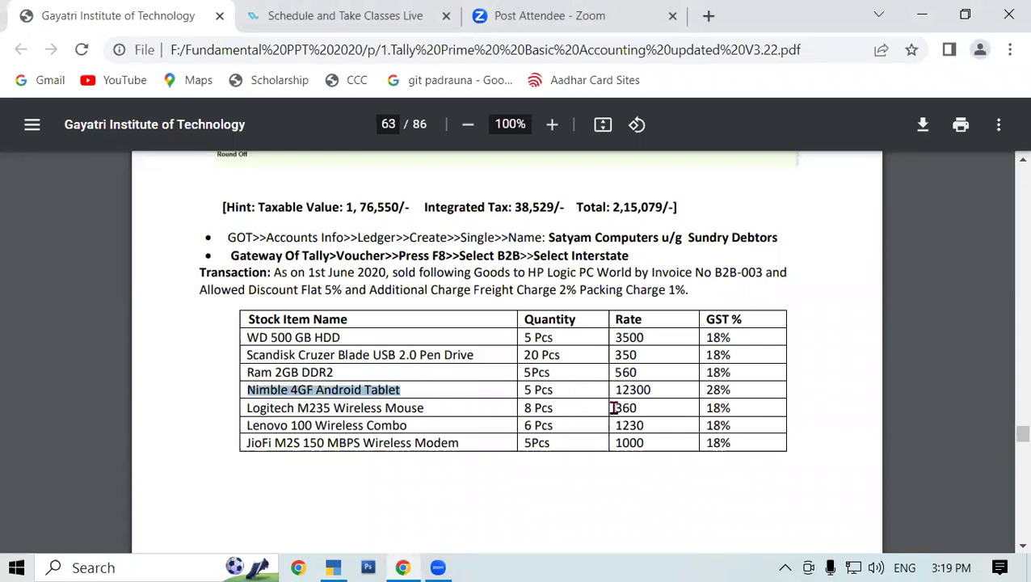
{"action": "left_click", "coordinate": [334, 567]}
{"action": "key", "text": "ctrl+v"}
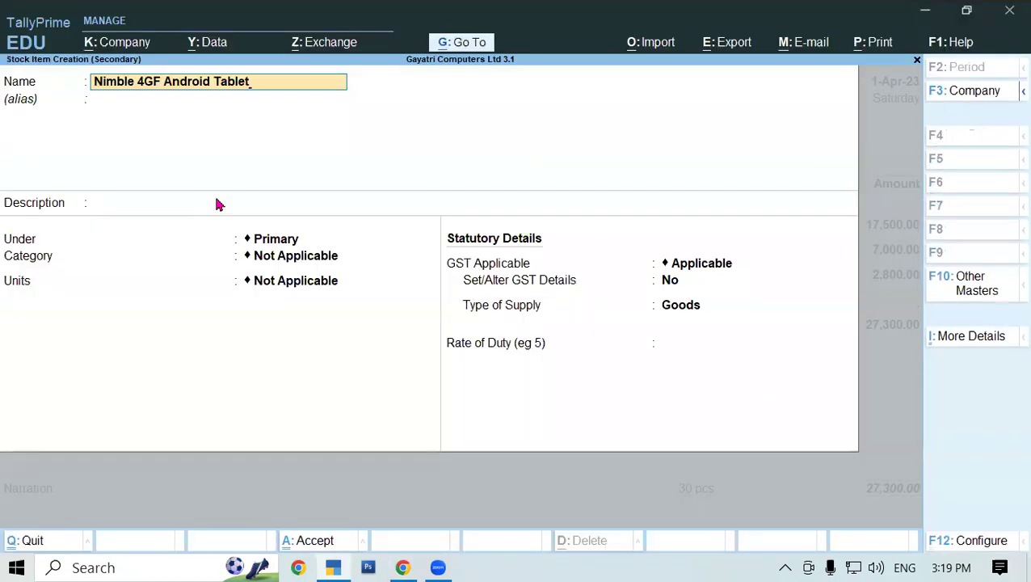
{"action": "key", "text": "Return"}
{"action": "key", "text": "Return"}
{"action": "key", "text": "Return"}
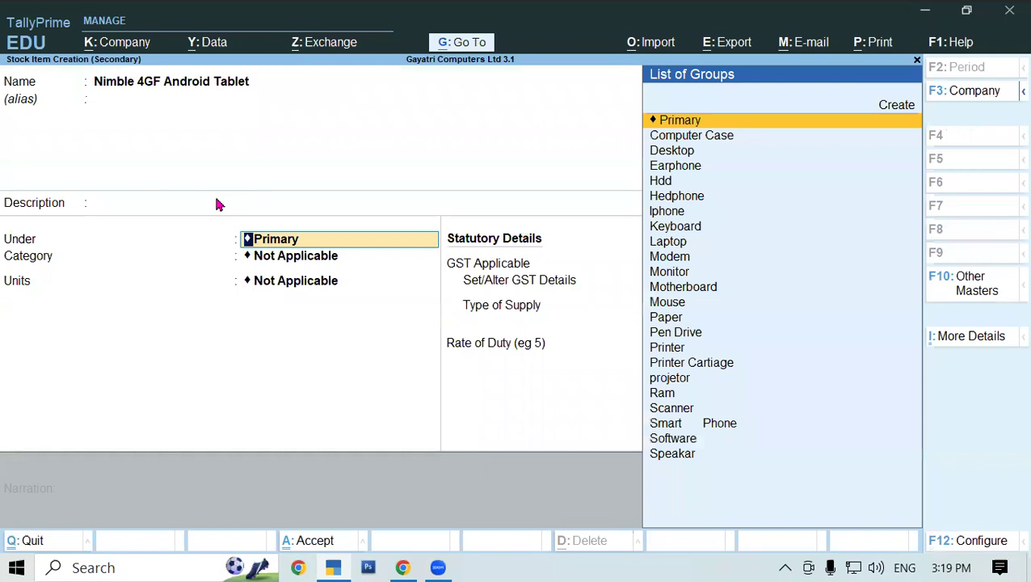
Create a new stock group named Tablet under Primary for the item, without adding item quantities
{"action": "type", "text": "t"}
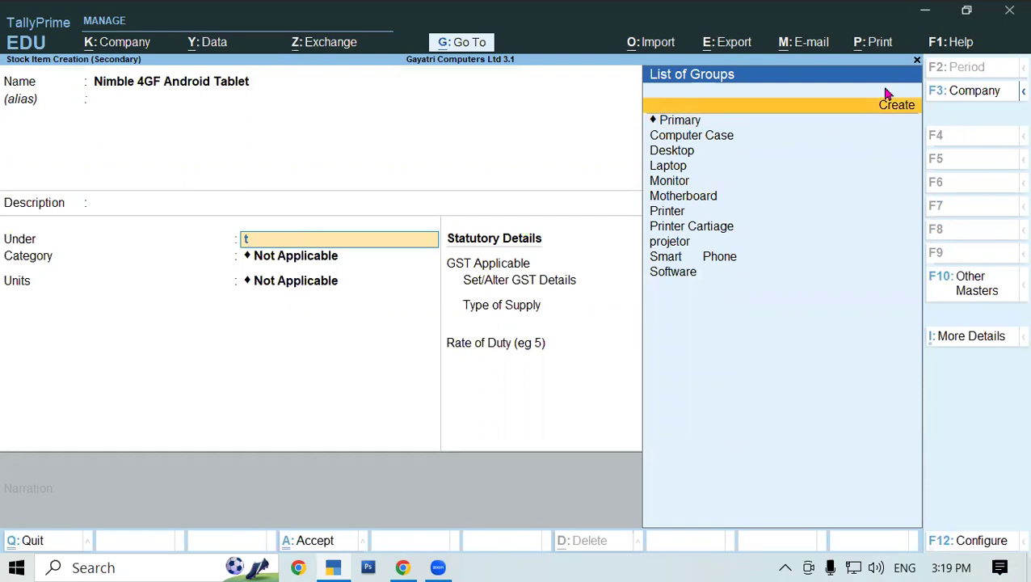
{"action": "left_click", "coordinate": [888, 108]}
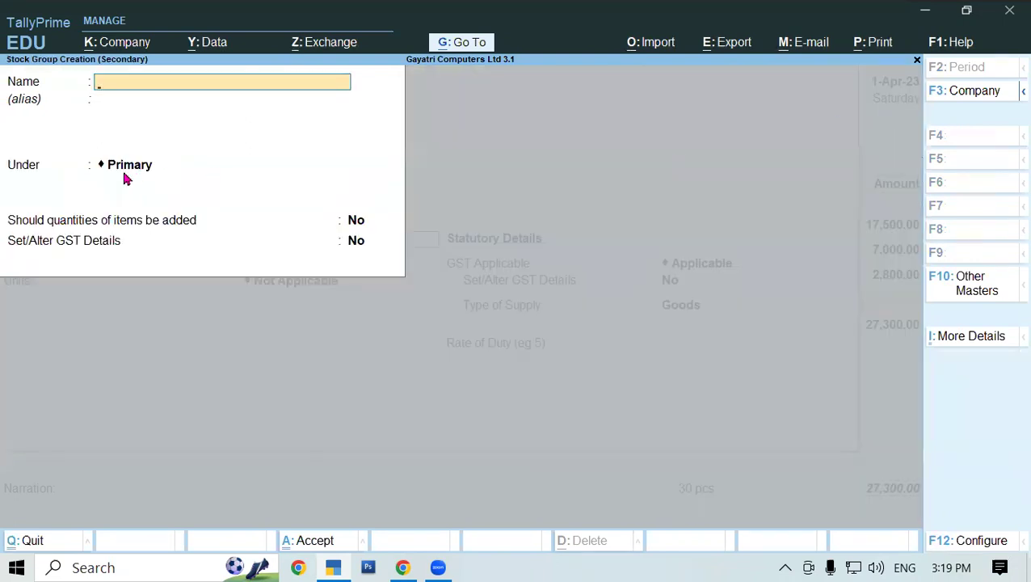
{"action": "type", "text": "Tablet"}
{"action": "key", "text": "Return"}
{"action": "key", "text": "Return"}
{"action": "key", "text": "Return"}
{"action": "key", "text": "Return"}
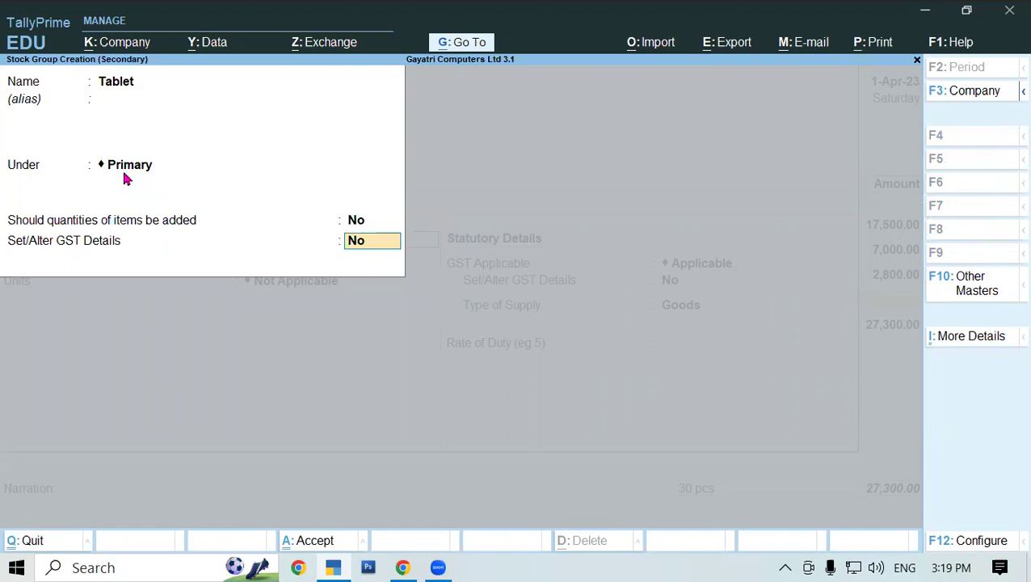
Enable GST details for the Tablet group, with description Tablet, a blank HSN/SAC and taxability set to Taxable
{"action": "type", "text": "y"}
{"action": "key", "text": "Return"}
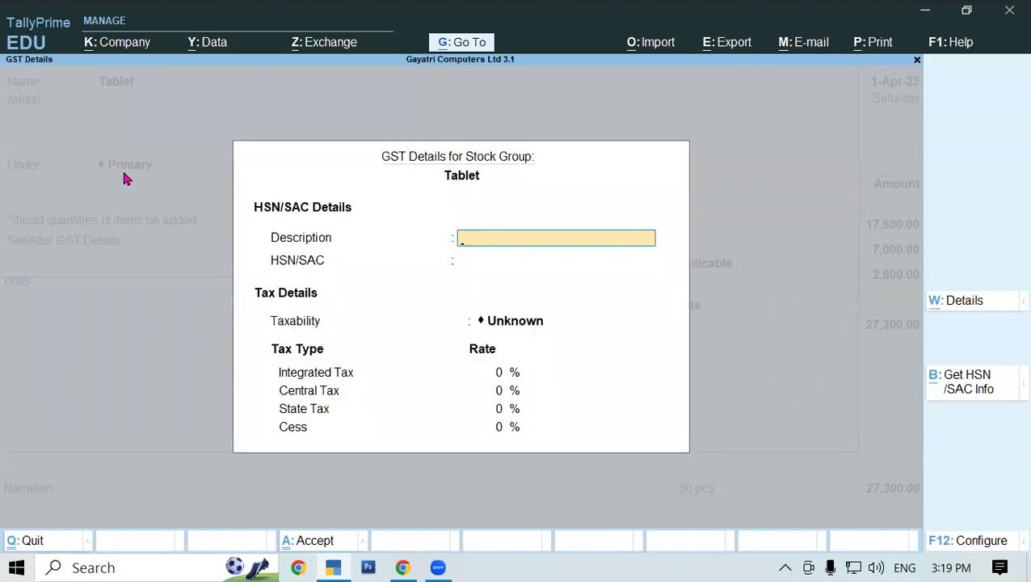
{"action": "type", "text": "Tablet"}
{"action": "key", "text": "Return"}
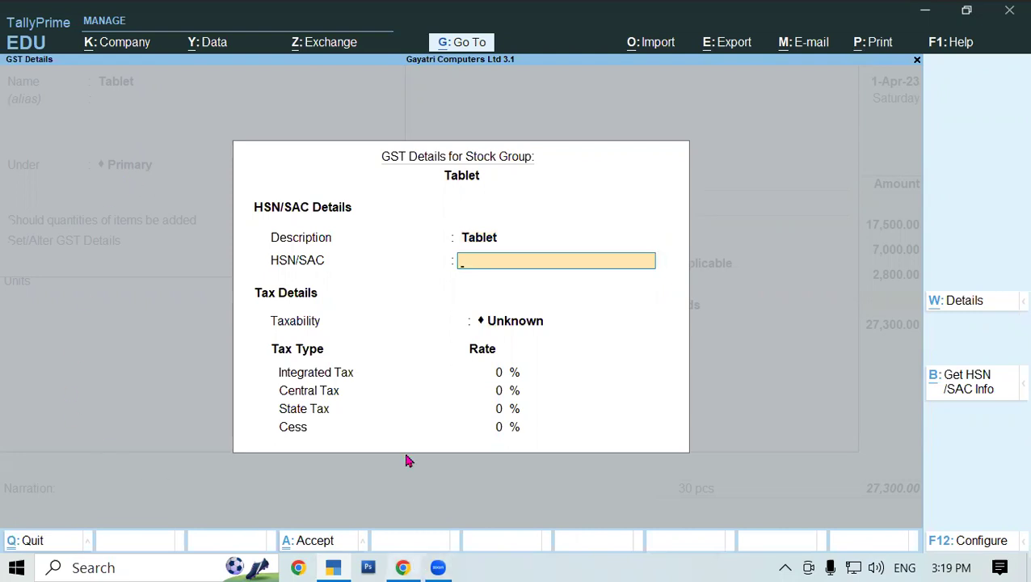
{"action": "key", "text": "Return"}
{"action": "key", "text": "Down"}
{"action": "key", "text": "Down"}
{"action": "key", "text": "Down"}
{"action": "key", "text": "Return"}
Set the Tablet group's integrated tax rate to 28% and save the GST details and the group
{"action": "type", "text": "18"}
{"action": "key", "text": "BackSpace"}
{"action": "key", "text": "BackSpace"}
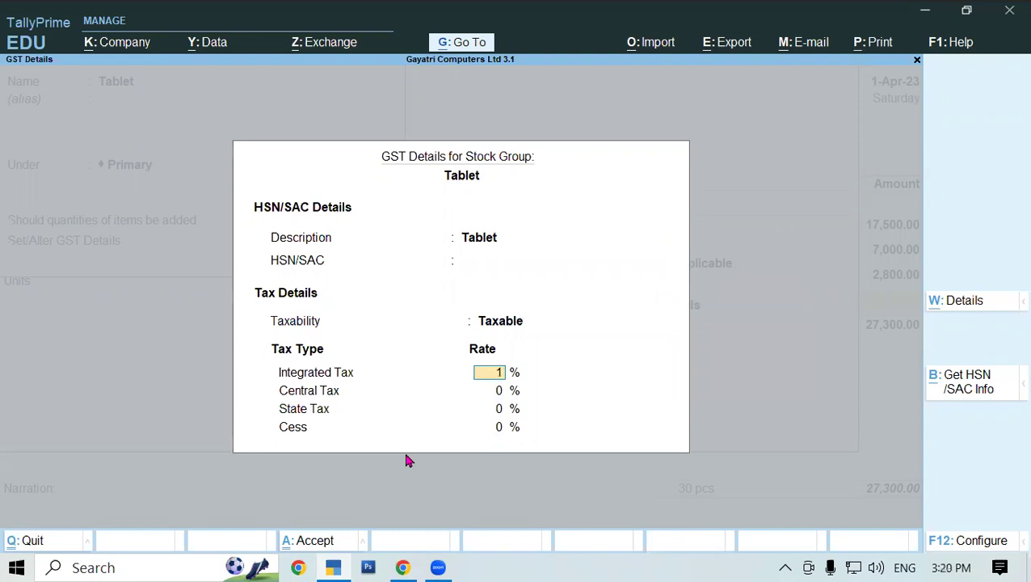
{"action": "type", "text": "28"}
{"action": "key", "text": "Return"}
{"action": "key", "text": "Return"}
{"action": "key", "text": "Return"}
{"action": "key", "text": "Return"}
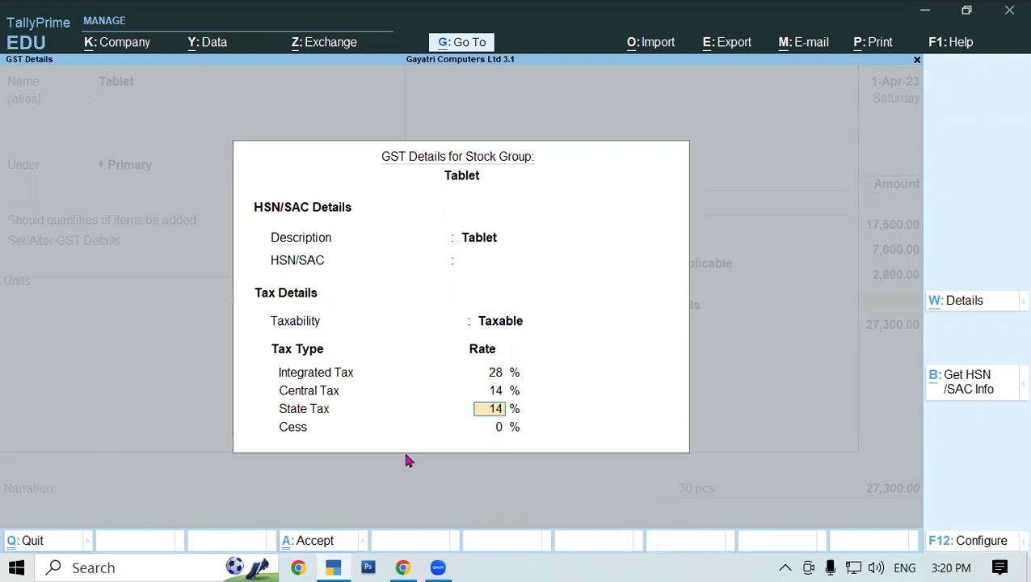
{"action": "key", "text": "Return"}
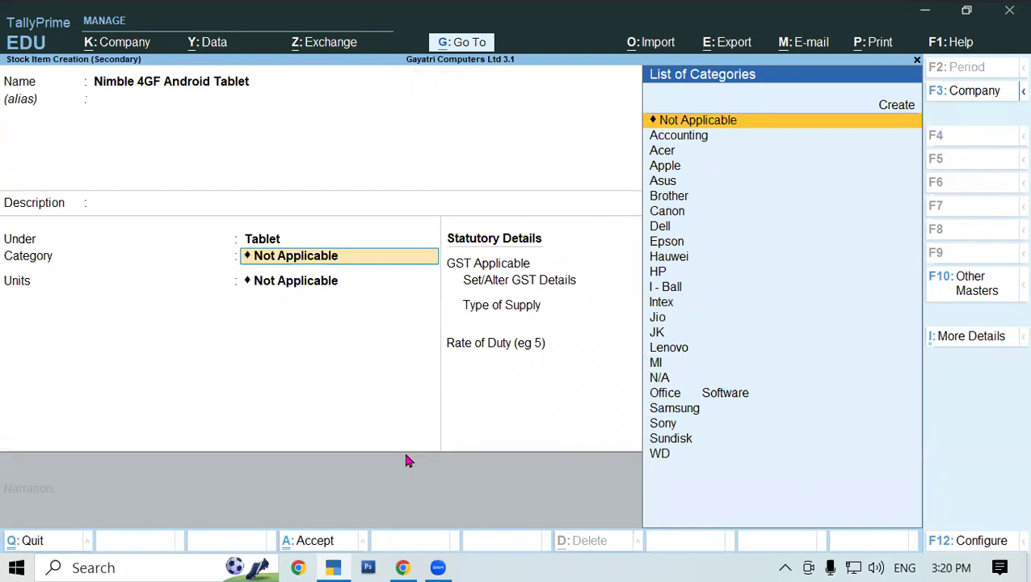
Set the tablet's category to N/A and units to pcs, and save the stock item
{"action": "type", "text": "n"}
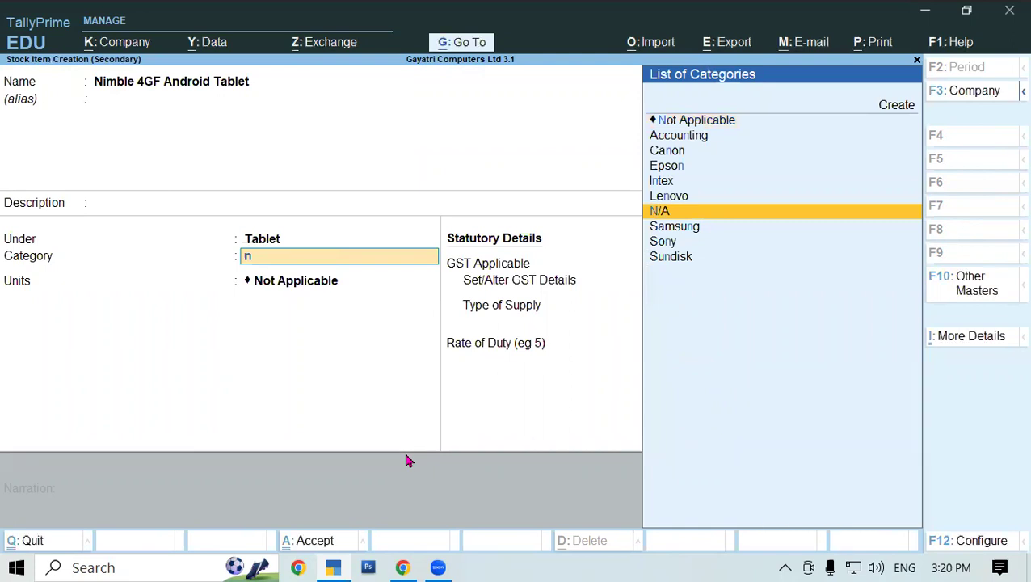
{"action": "key", "text": "Return"}
{"action": "key", "text": "Down"}
{"action": "key", "text": "Down"}
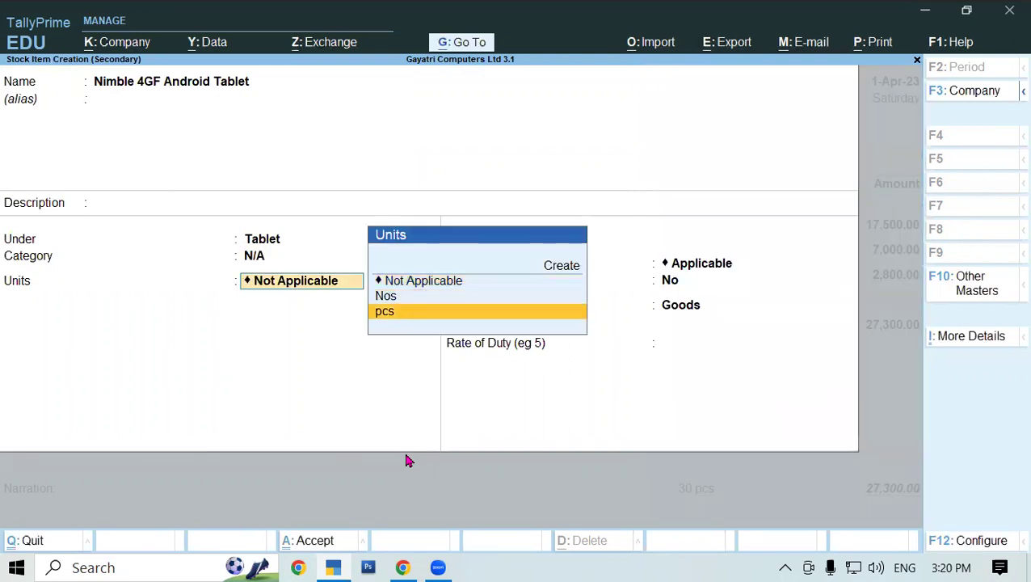
{"action": "key", "text": "Return"}
{"action": "key", "text": "Return"}
{"action": "key", "text": "Return"}
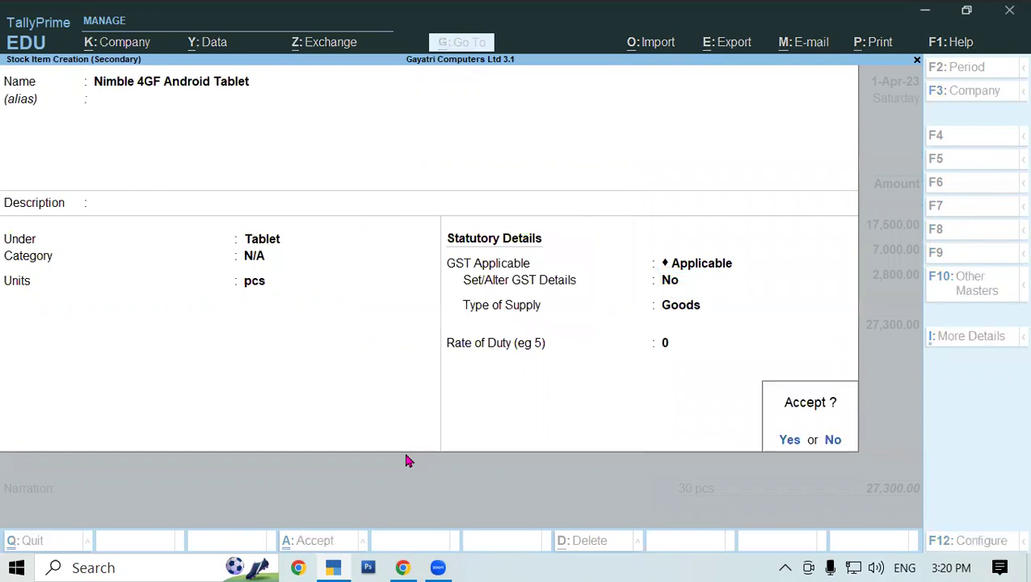
{"action": "key", "text": "y"}
Allocate 5 pcs of the Nimble tablet from the Shop location at a rate of 12300 and accept the item line
{"action": "key", "text": "Return"}
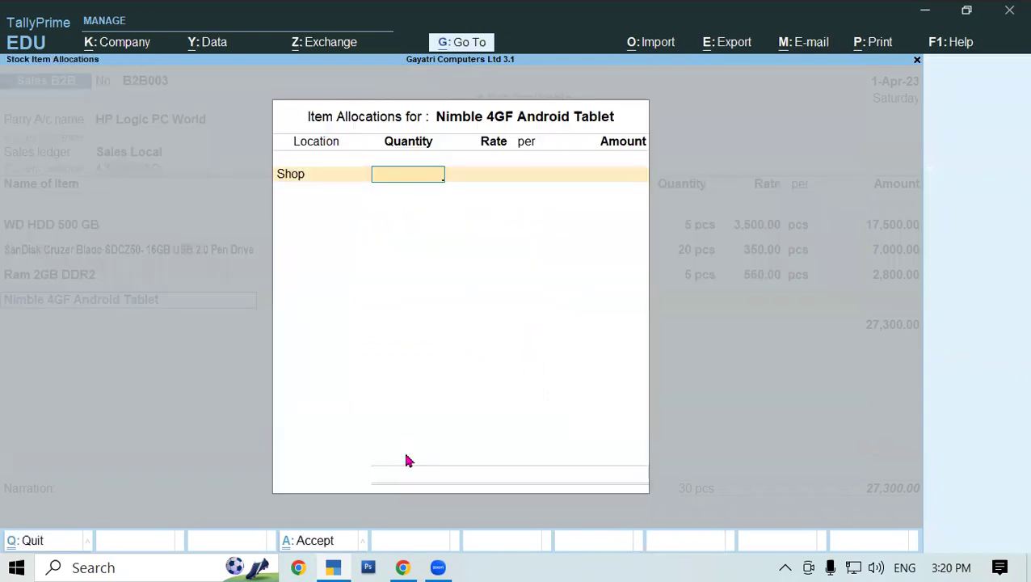
{"action": "type", "text": "5"}
{"action": "key", "text": "Return"}
{"action": "type", "text": "12300"}
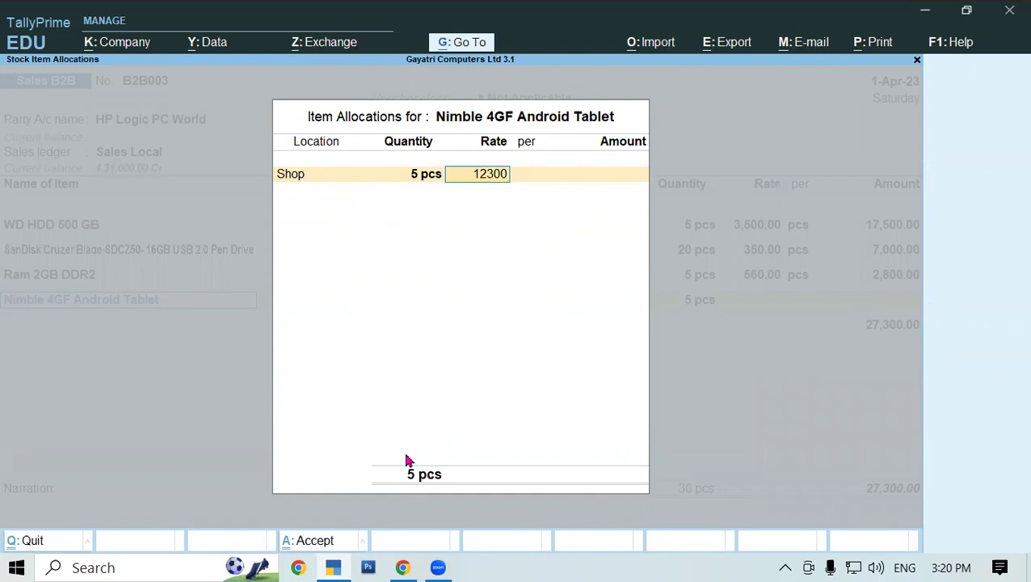
{"action": "key", "text": "Return"}
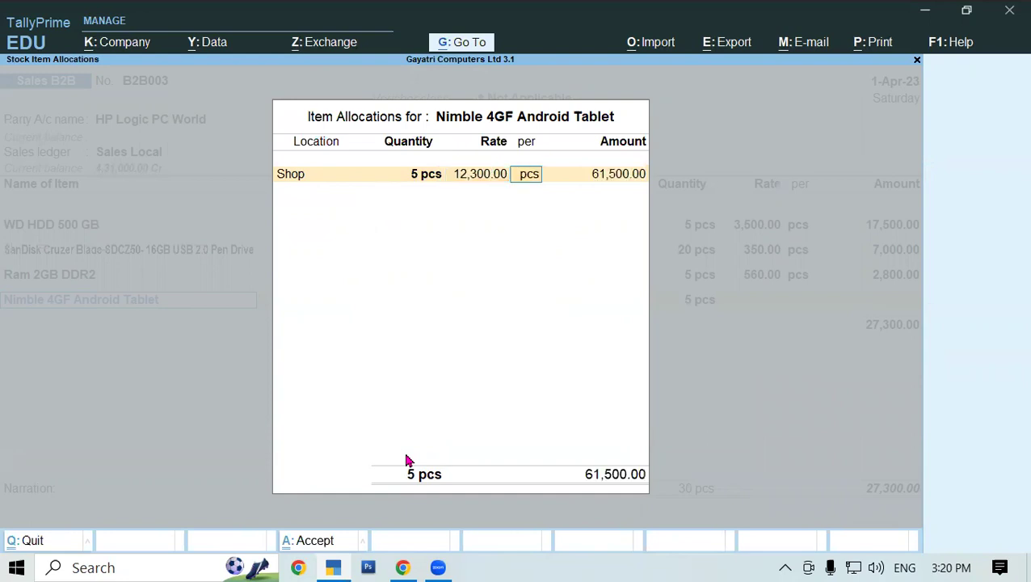
{"action": "key", "text": "Return"}
{"action": "key", "text": "Return"}
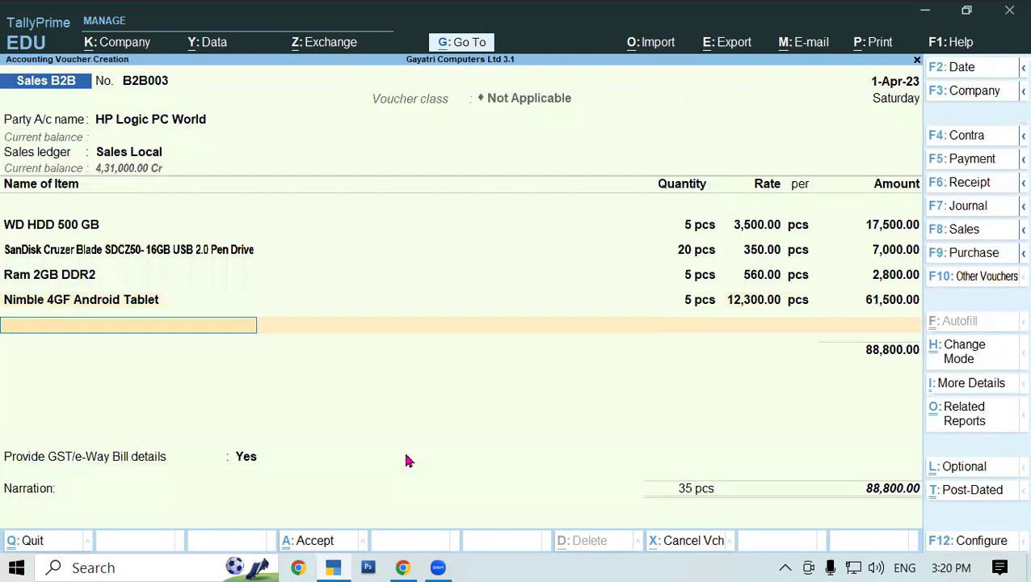
Search the voucher's stock items for the Logitech mouse, and copy the name Logitech M235 Wireless Mouse from the PDF in Chrome
{"action": "left_click", "coordinate": [403, 567]}
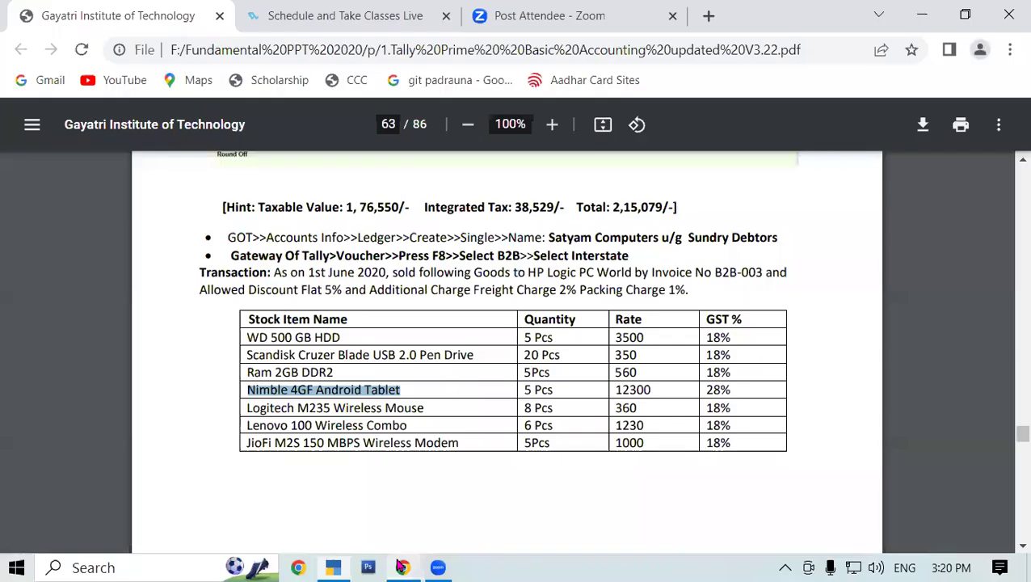
{"action": "left_click_drag", "start_coordinate": [247, 408], "coordinate": [316, 408]}
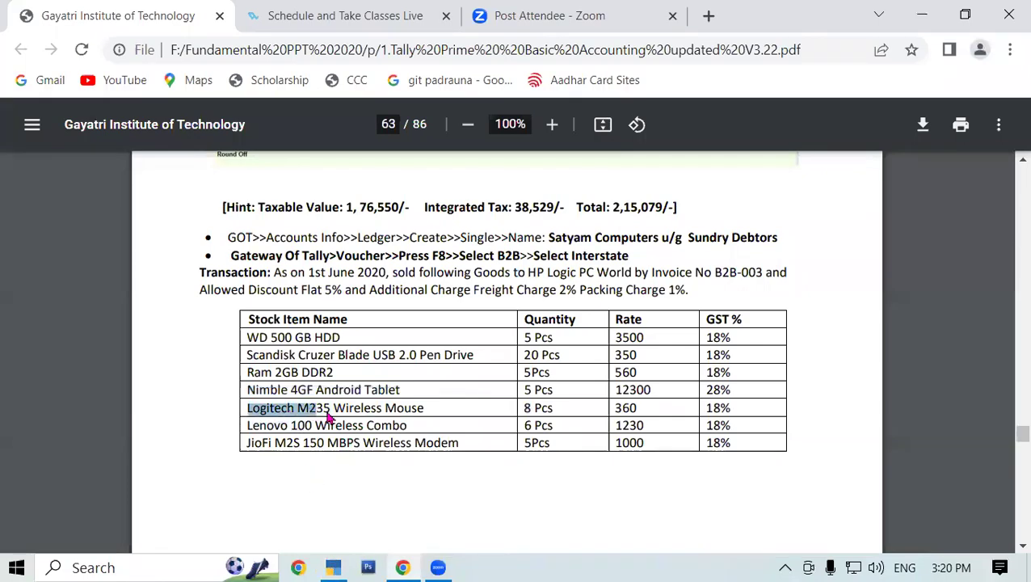
{"action": "key", "text": "alt+Tab"}
{"action": "type", "text": "Lo"}
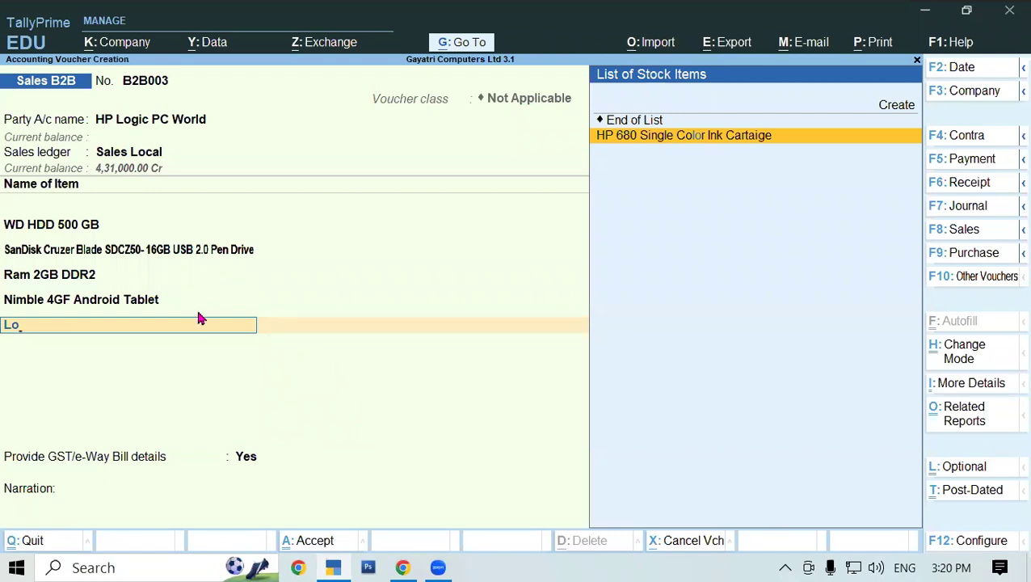
{"action": "left_click", "coordinate": [402, 567]}
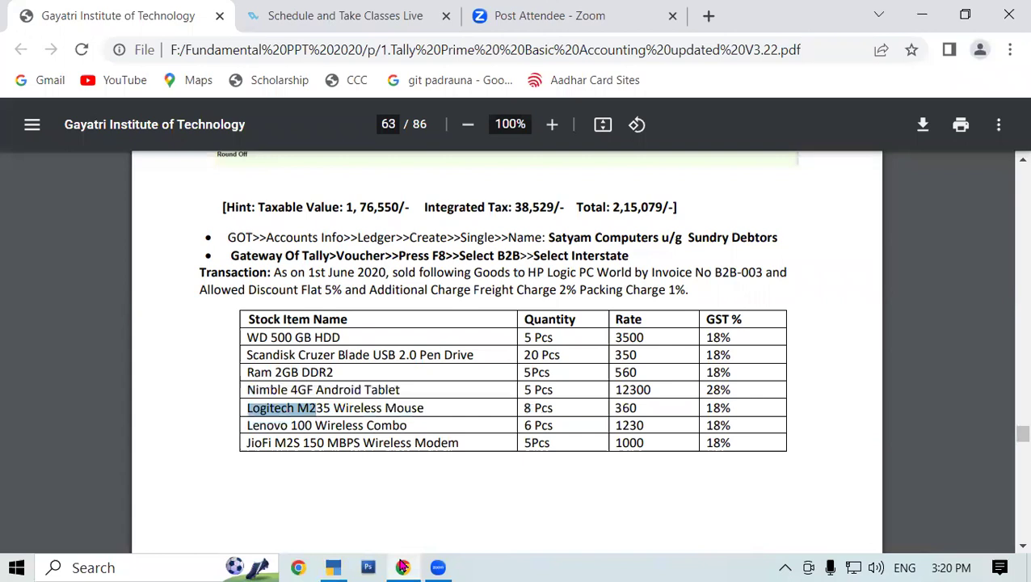
{"action": "left_click_drag", "start_coordinate": [425, 408], "coordinate": [246, 408]}
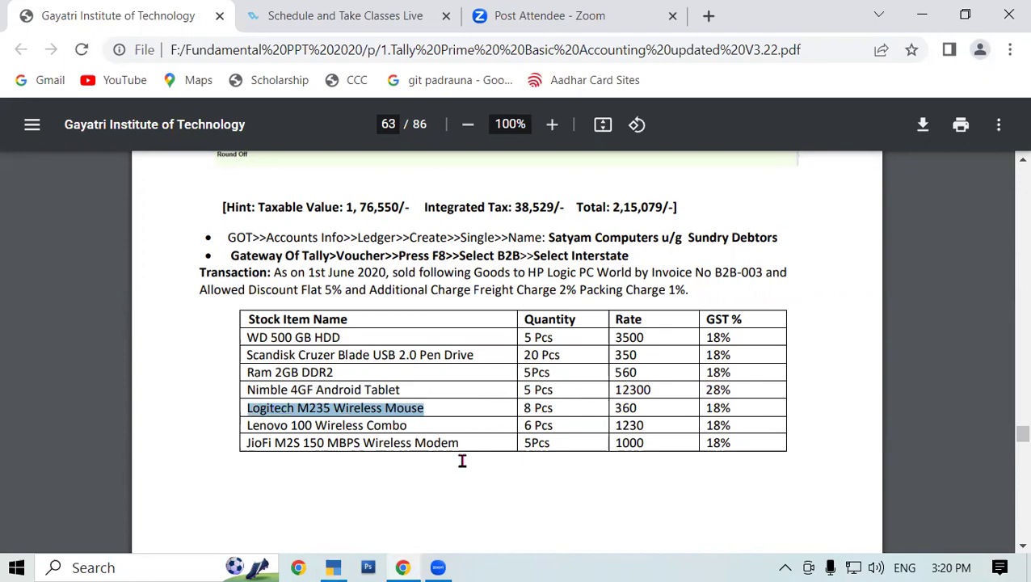
{"action": "left_click", "coordinate": [333, 567]}
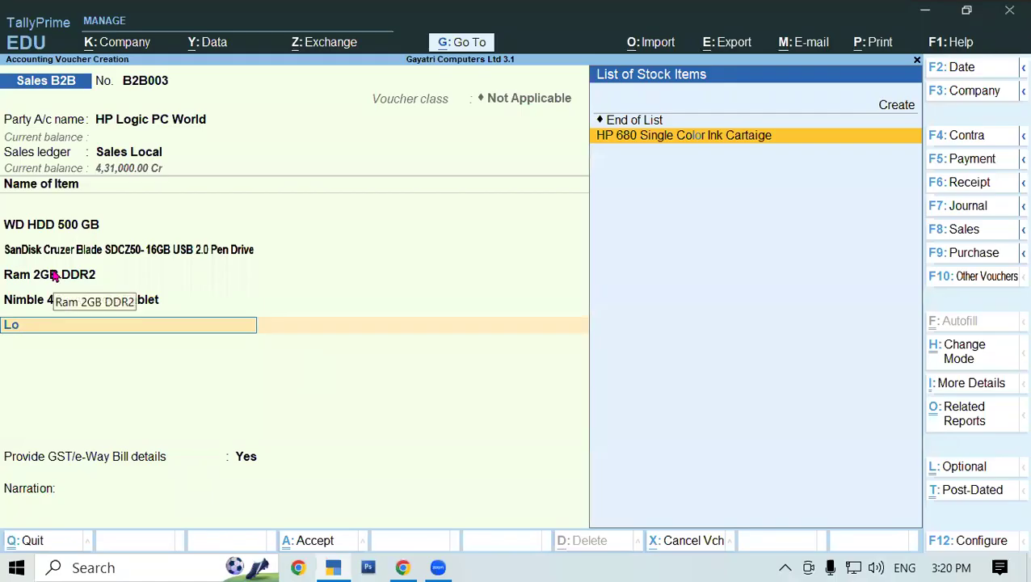
Create a stock item named Logitech M235 Wireless Mouse under the Mouse group, with alias and description left blank
{"action": "key", "text": "alt+c"}
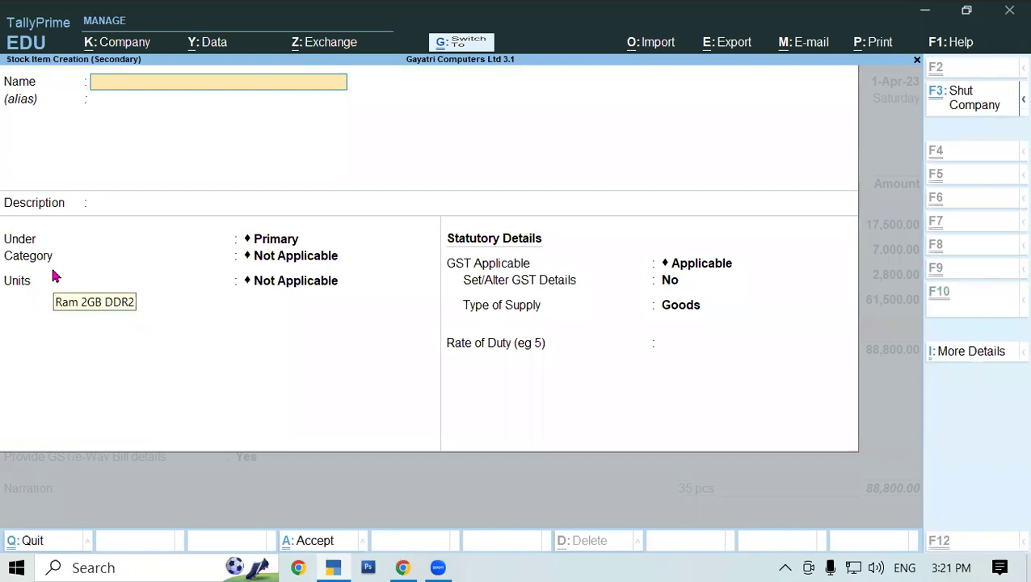
{"action": "key", "text": "ctrl+alt+v"}
{"action": "key", "text": "Return"}
{"action": "key", "text": "Return"}
{"action": "key", "text": "Return"}
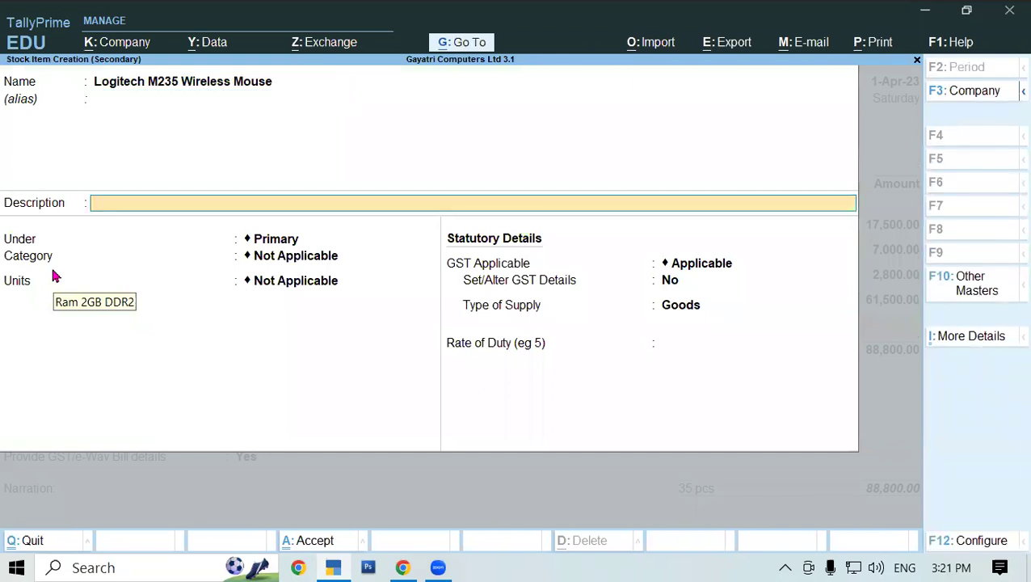
{"action": "type", "text": "Mo"}
{"action": "key", "text": "Down"}
{"action": "key", "text": "Down"}
{"action": "key", "text": "Down"}
{"action": "key", "text": "Down"}
{"action": "key", "text": "Return"}
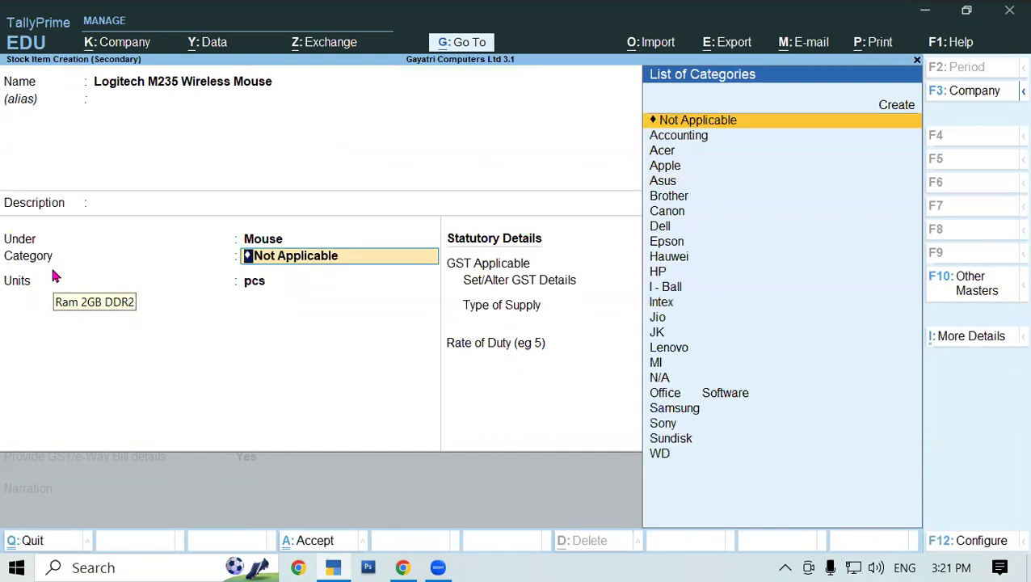
Create a stock category named Logitake under Primary and assign it to the mouse
{"action": "type", "text": "l"}
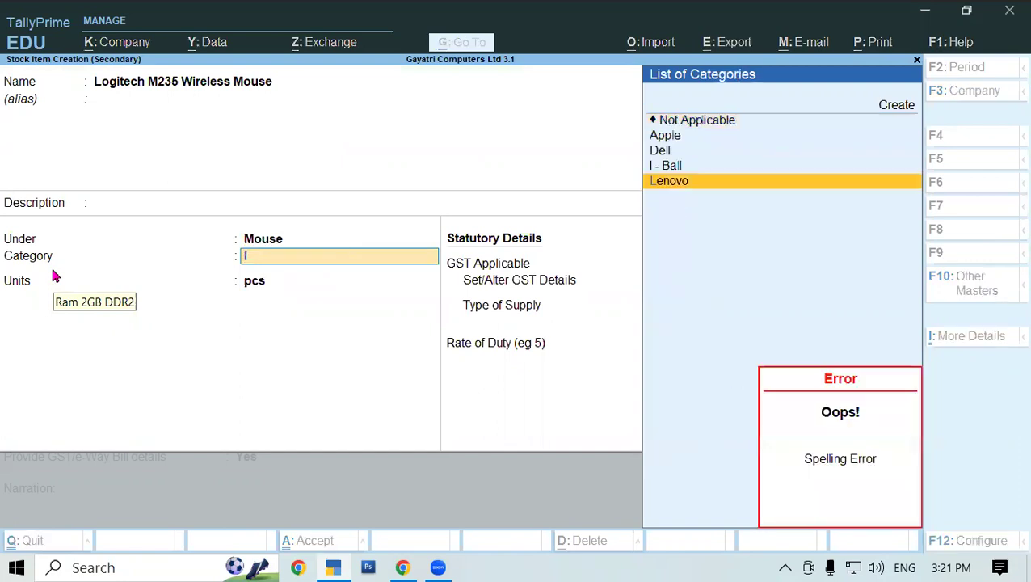
{"action": "key", "text": "Up"}
{"action": "key", "text": "Up"}
{"action": "key", "text": "Up"}
{"action": "key", "text": "Up"}
{"action": "key", "text": "Up"}
{"action": "key", "text": "Return"}
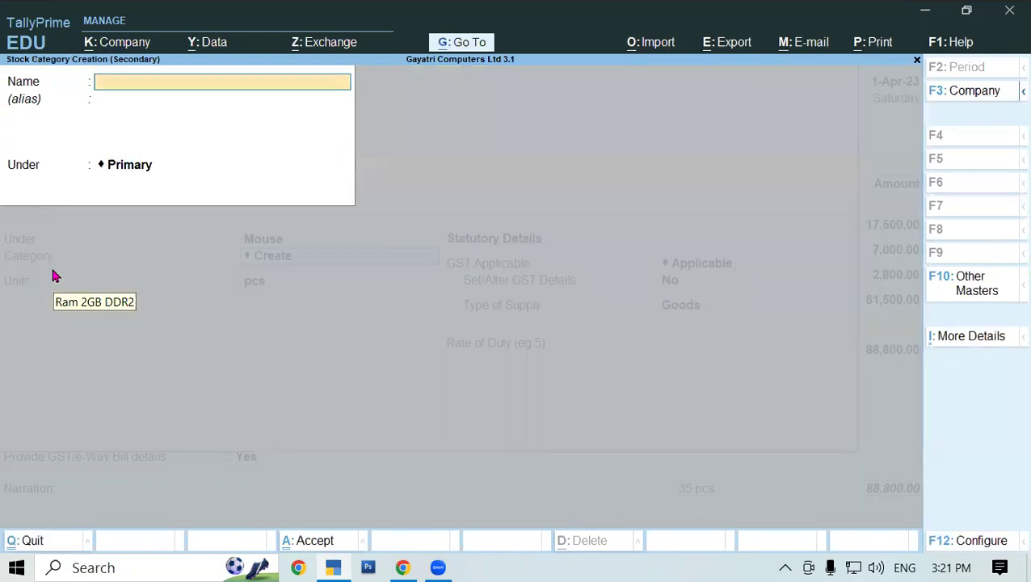
{"action": "type", "text": "Logitake"}
{"action": "key", "text": "Return"}
{"action": "key", "text": "Return"}
{"action": "key", "text": "Return"}
{"action": "key", "text": "Return"}
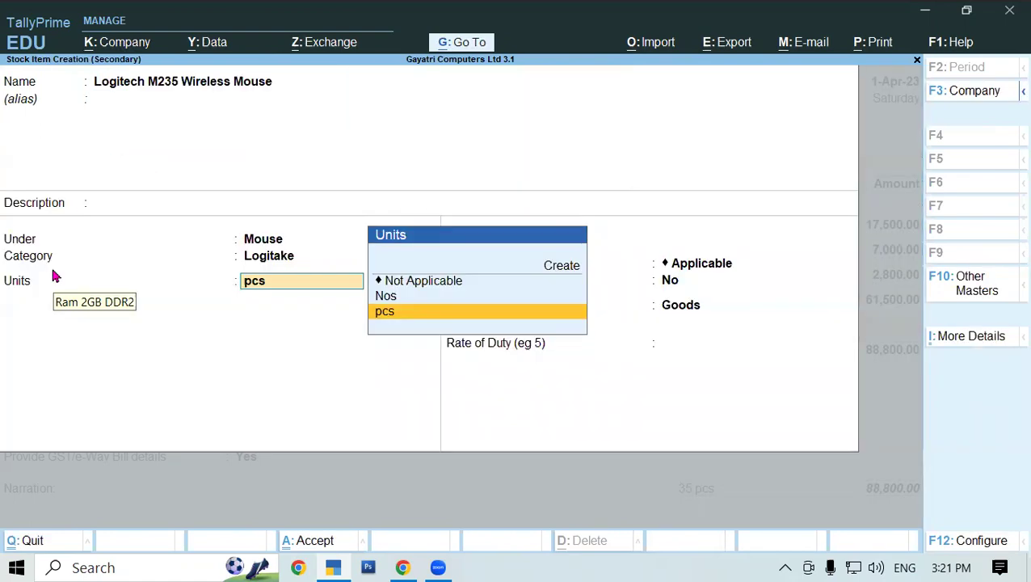
Keep the mouse's units as pcs, leave its rate of duty blank, and save the stock item
{"action": "key", "text": "Return"}
{"action": "key", "text": "Return"}
{"action": "key", "text": "Return"}
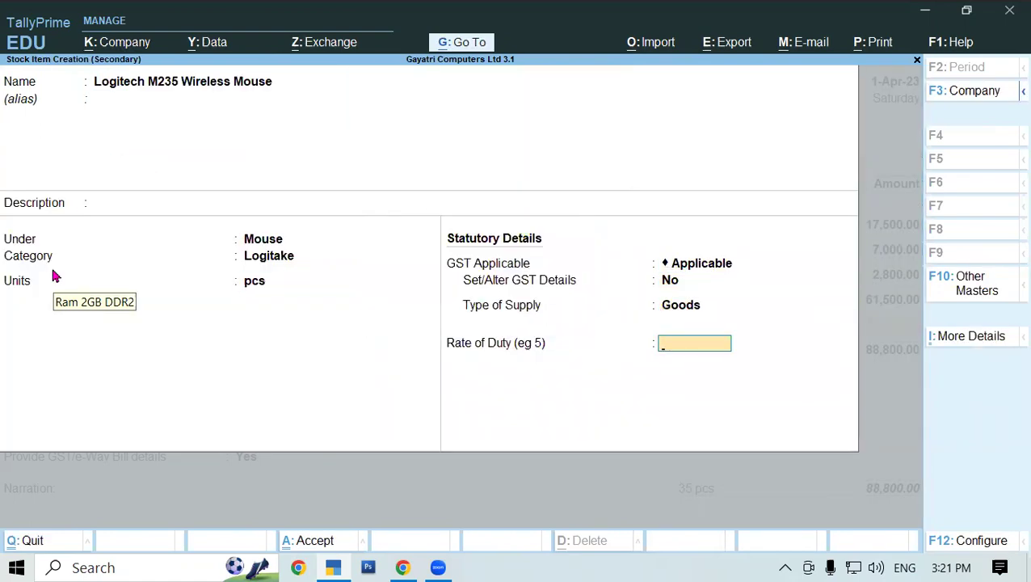
{"action": "key", "text": "Return"}
{"action": "key", "text": "Return"}
{"action": "key", "text": "Return"}
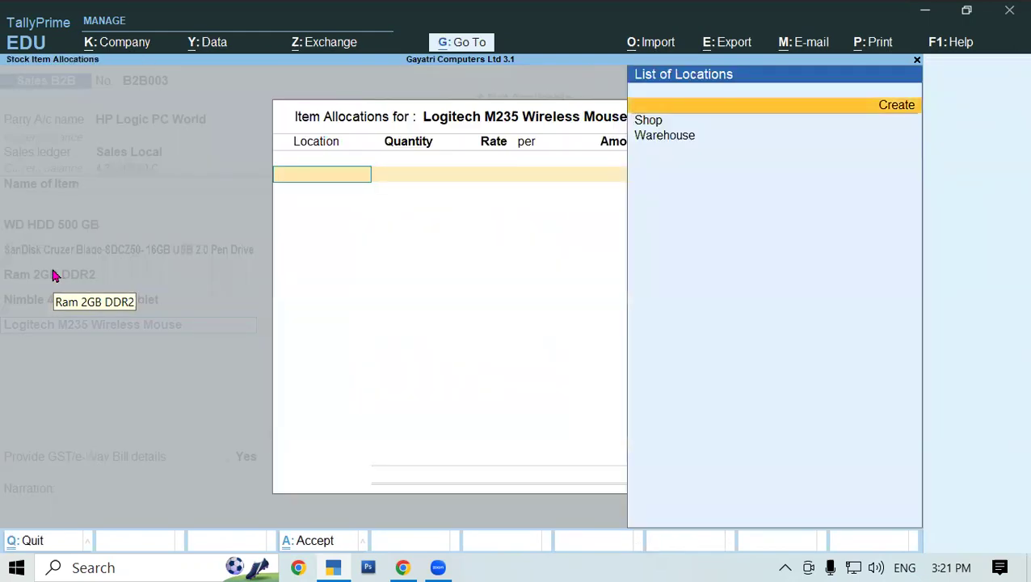
Allocate 8 pcs of the Logitech mouse from the Shop location at a rate of 360
{"action": "key", "text": "Down"}
{"action": "key", "text": "Return"}
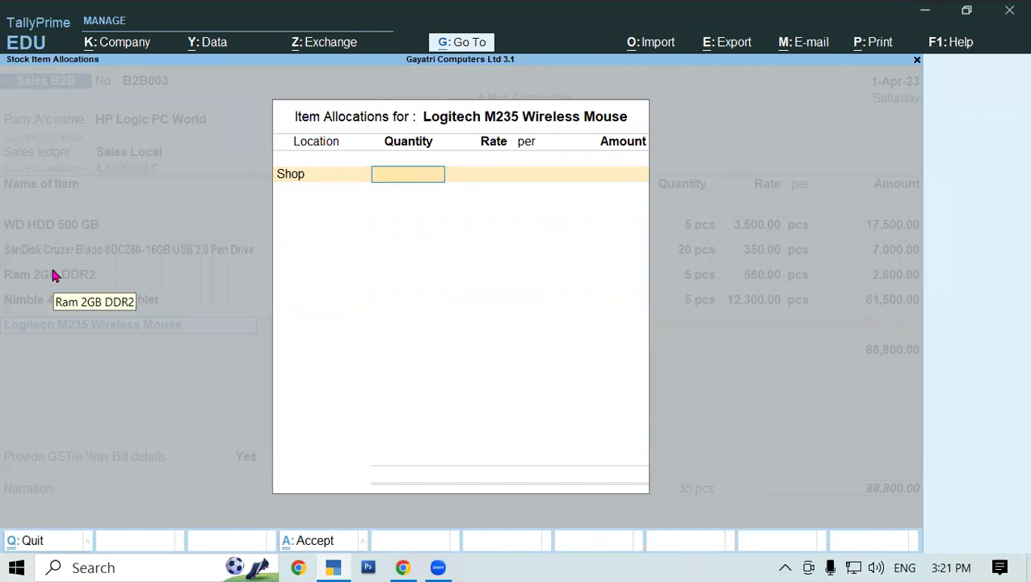
{"action": "type", "text": "8"}
{"action": "key", "text": "Return"}
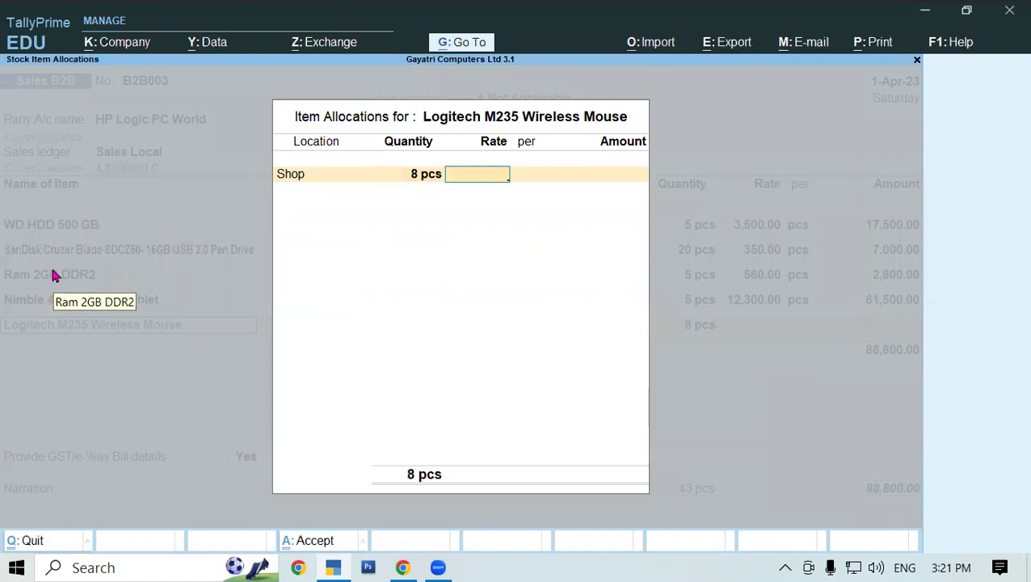
{"action": "type", "text": "360"}
{"action": "key", "text": "Return"}
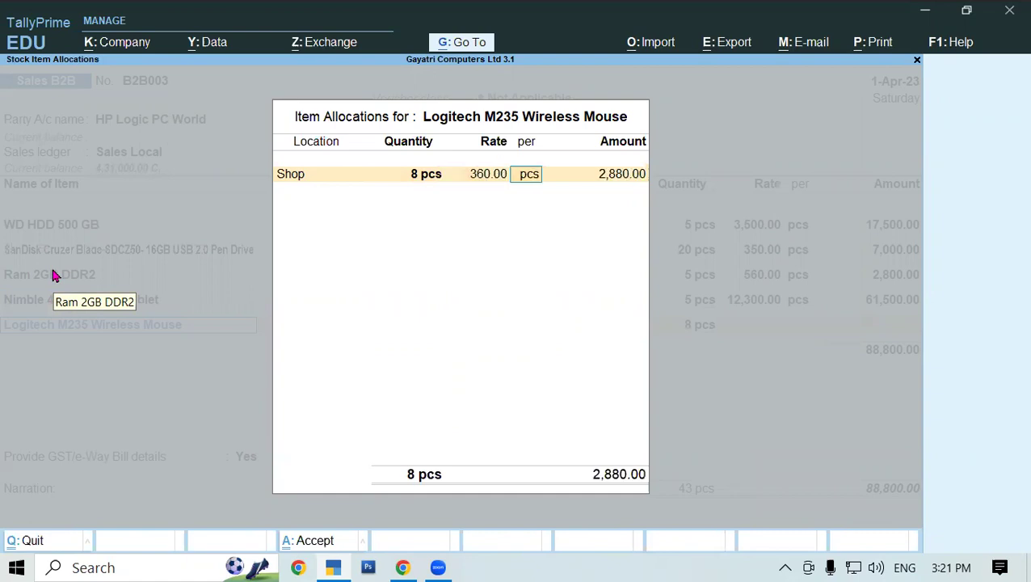
{"action": "key", "text": "Return"}
{"action": "key", "text": "Return"}
{"action": "key", "text": "Return"}
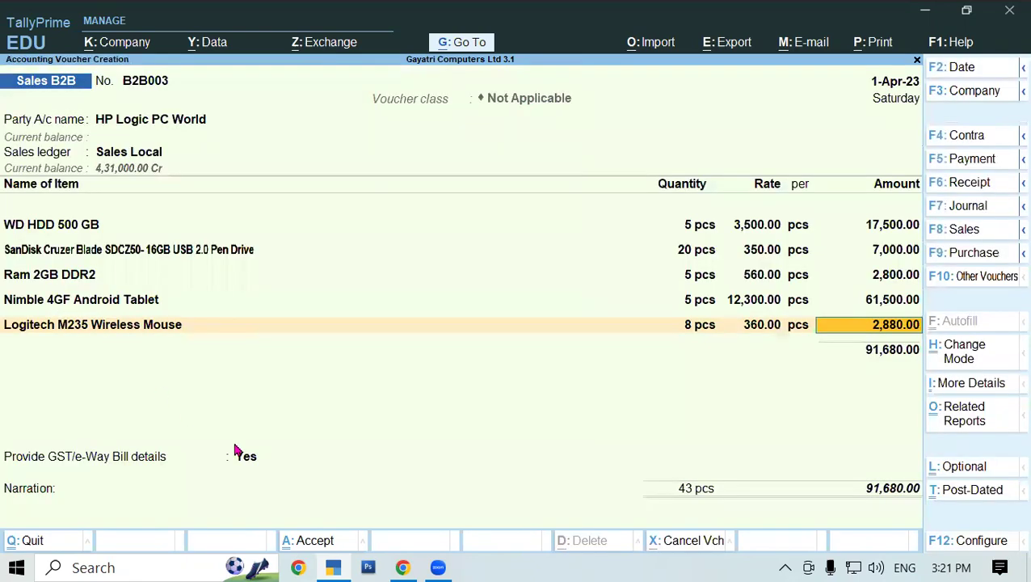
Check the next item in the PDF in Chrome, and add Lenovo 100 Wireless Combo to the TallyPrime invoice
{"action": "key", "text": "alt+Tab"}
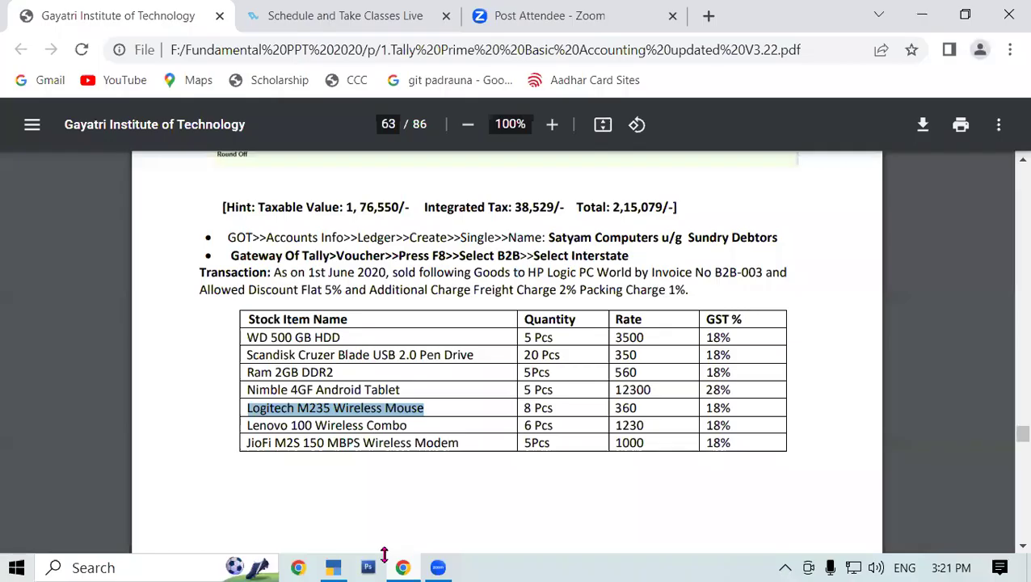
{"action": "left_click", "coordinate": [248, 429]}
{"action": "left_click_drag", "start_coordinate": [248, 429], "coordinate": [395, 428]}
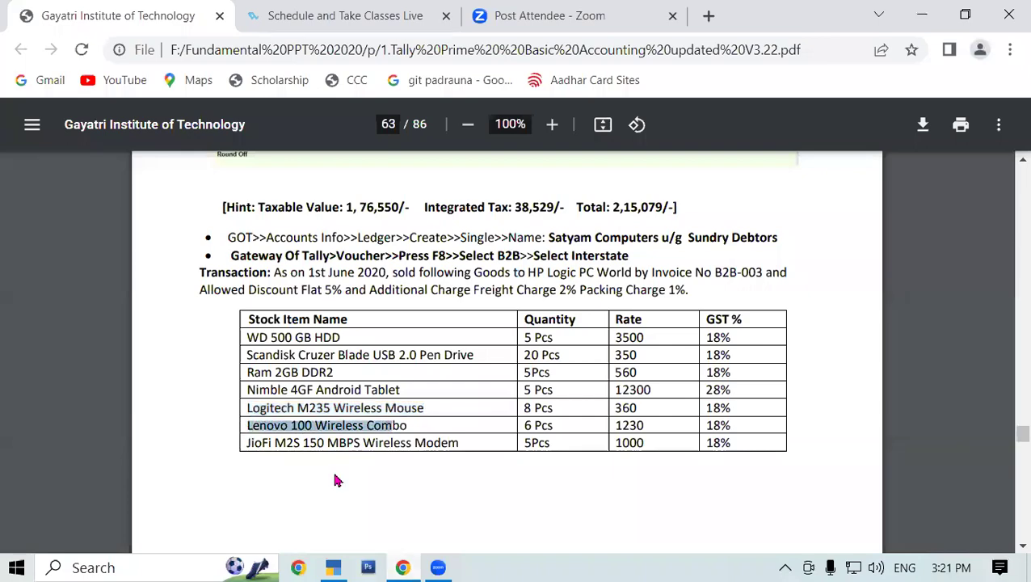
{"action": "left_click", "coordinate": [331, 567]}
{"action": "key", "text": "Return"}
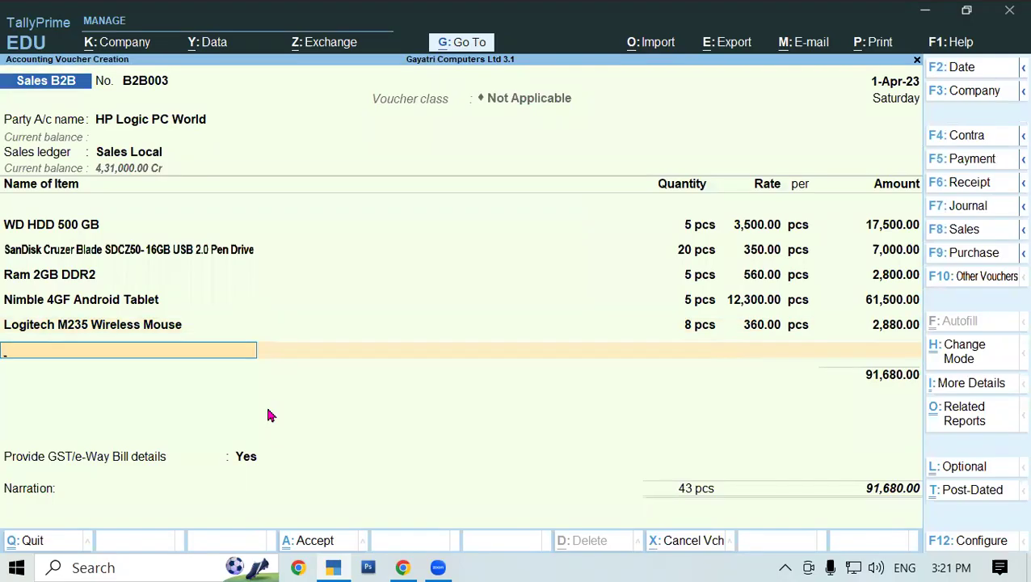
{"action": "type", "text": "Le"}
{"action": "key", "text": "Down"}
{"action": "key", "text": "Up"}
{"action": "key", "text": "Return"}
{"action": "key", "text": "Return"}
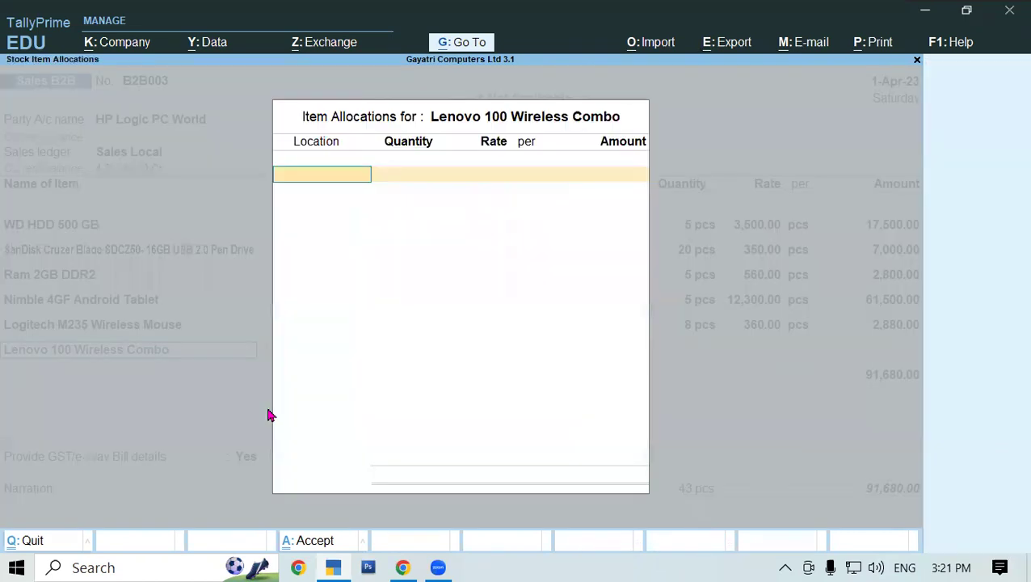
Allocate 6 pcs of the Lenovo combo from the Shop location at a rate of 1230 and accept the item line
{"action": "key", "text": "Down"}
{"action": "key", "text": "Return"}
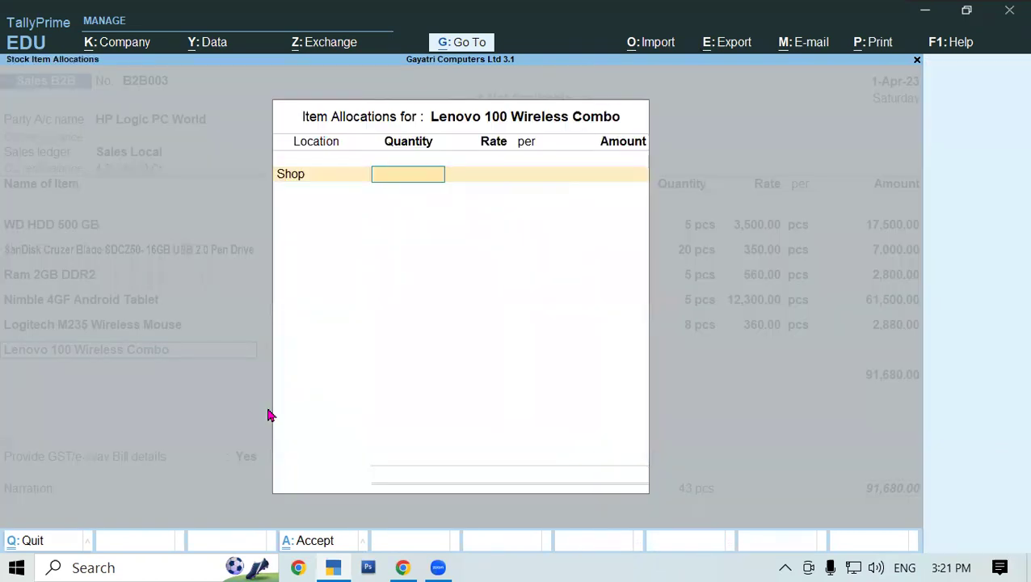
{"action": "type", "text": "6"}
{"action": "key", "text": "Return"}
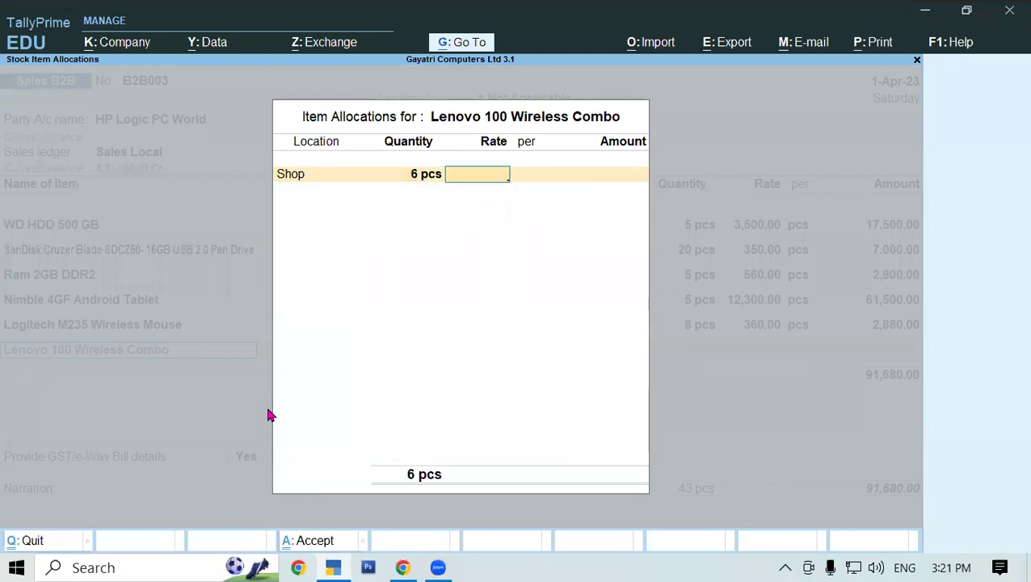
{"action": "type", "text": "1230"}
{"action": "key", "text": "Return"}
{"action": "key", "text": "Return"}
{"action": "key", "text": "Return"}
{"action": "key", "text": "Return"}
{"action": "key", "text": "Return"}
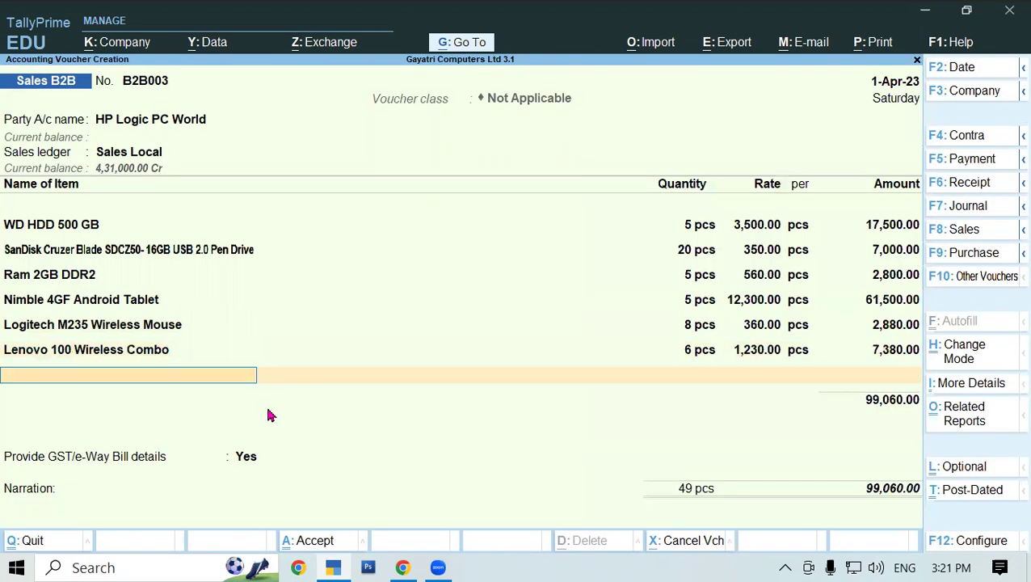
Check the last item in the PDF in Chrome, and add Jio Wifi Modem 150 Mbps to the TallyPrime invoice
{"action": "left_click", "coordinate": [401, 567]}
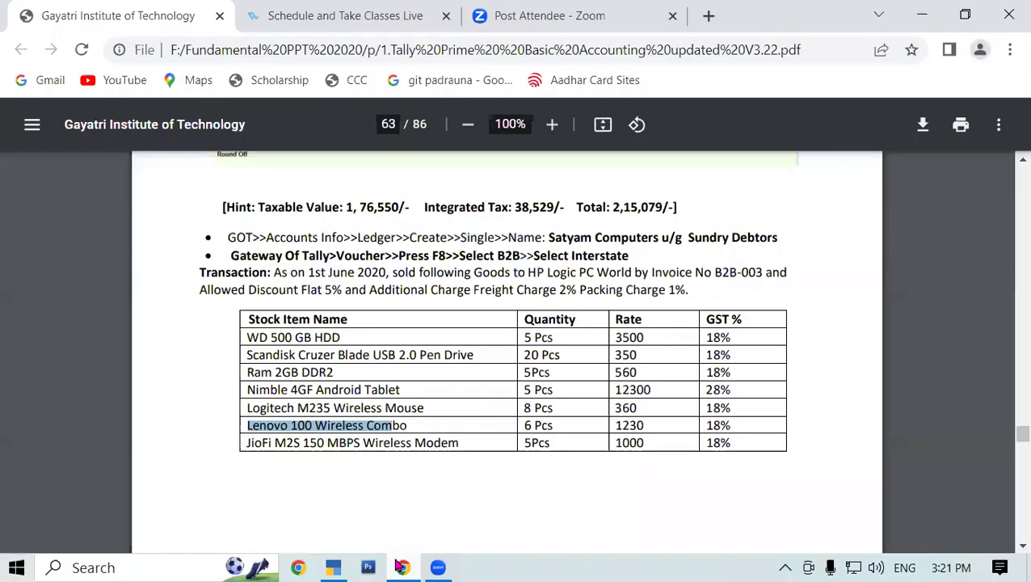
{"action": "left_click_drag", "start_coordinate": [245, 446], "coordinate": [354, 455]}
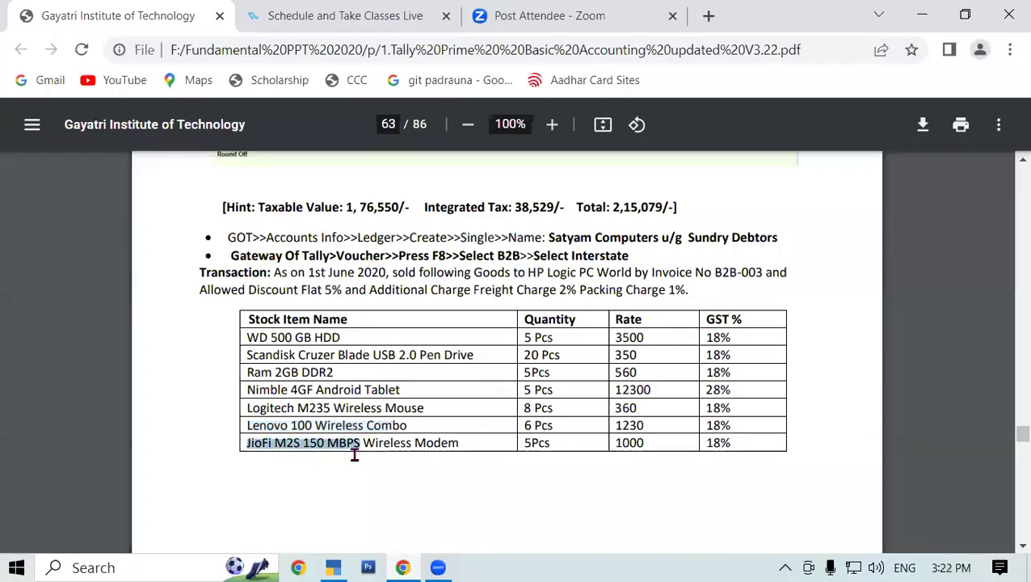
{"action": "left_click", "coordinate": [332, 566]}
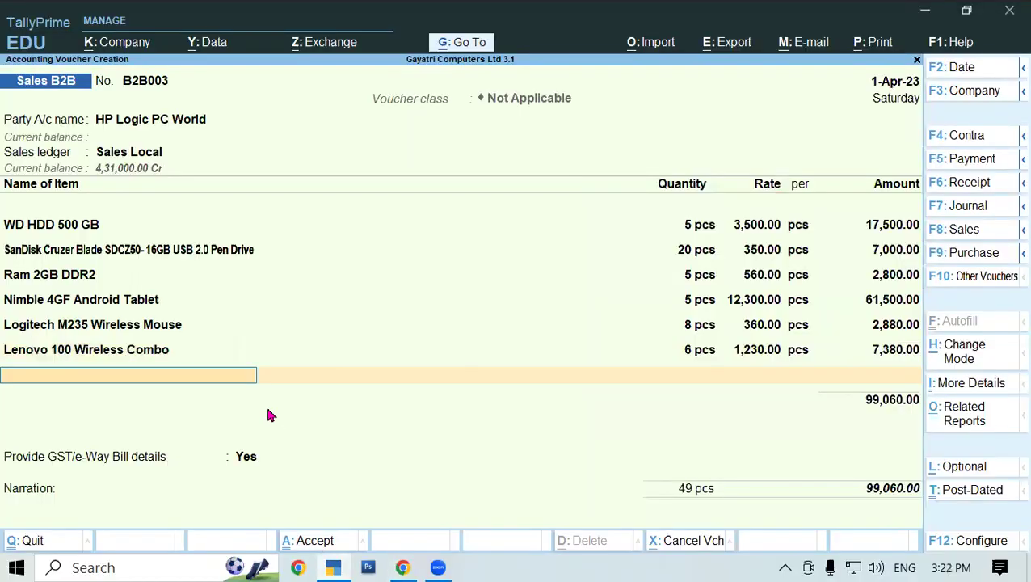
{"action": "type", "text": "Ji"}
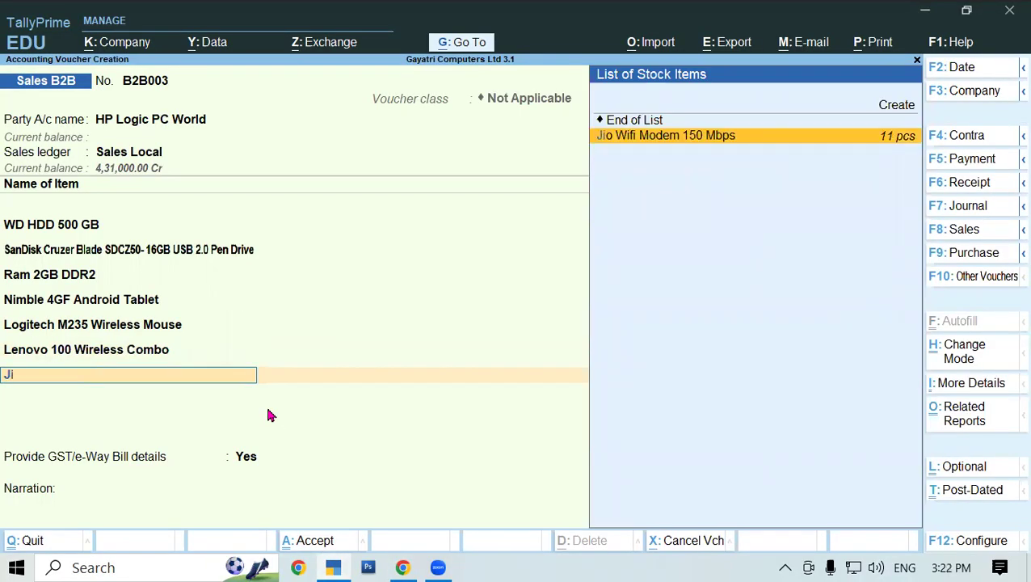
{"action": "key", "text": "Return"}
{"action": "key", "text": "Return"}
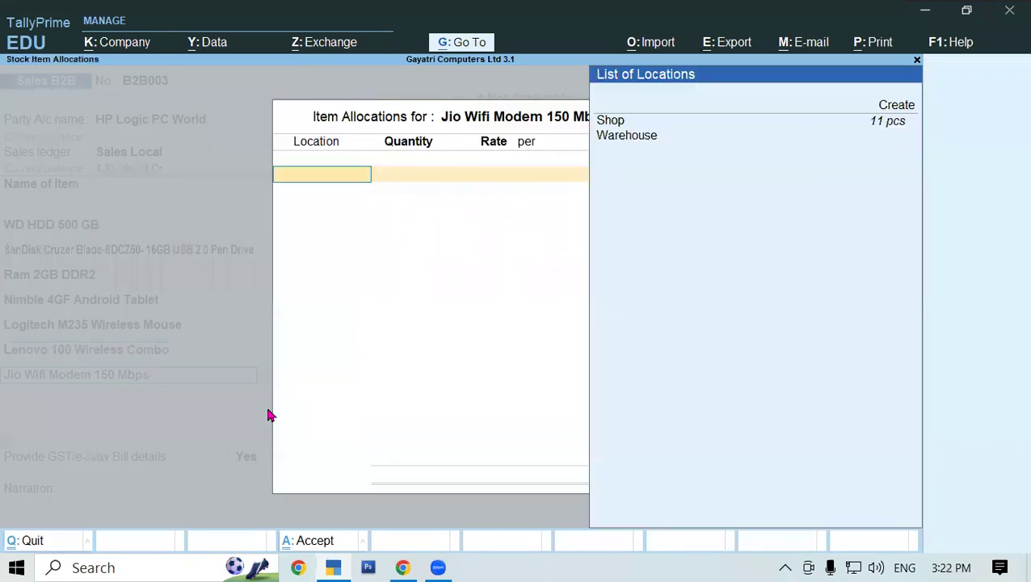
Allocate 5 pcs of the Jio modem from the Shop location at a rate of 1000 and end the item list
{"action": "key", "text": "Down"}
{"action": "key", "text": "Return"}
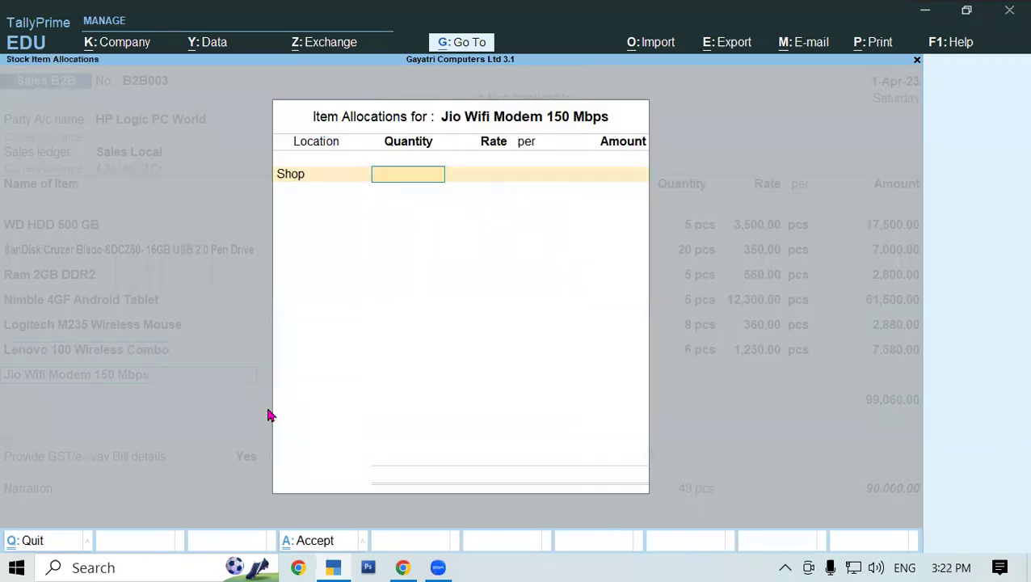
{"action": "type", "text": "5"}
{"action": "key", "text": "Return"}
{"action": "type", "text": "1,000"}
{"action": "key", "text": "Return"}
{"action": "key", "text": "Return"}
{"action": "key", "text": "Return"}
{"action": "key", "text": "Return"}
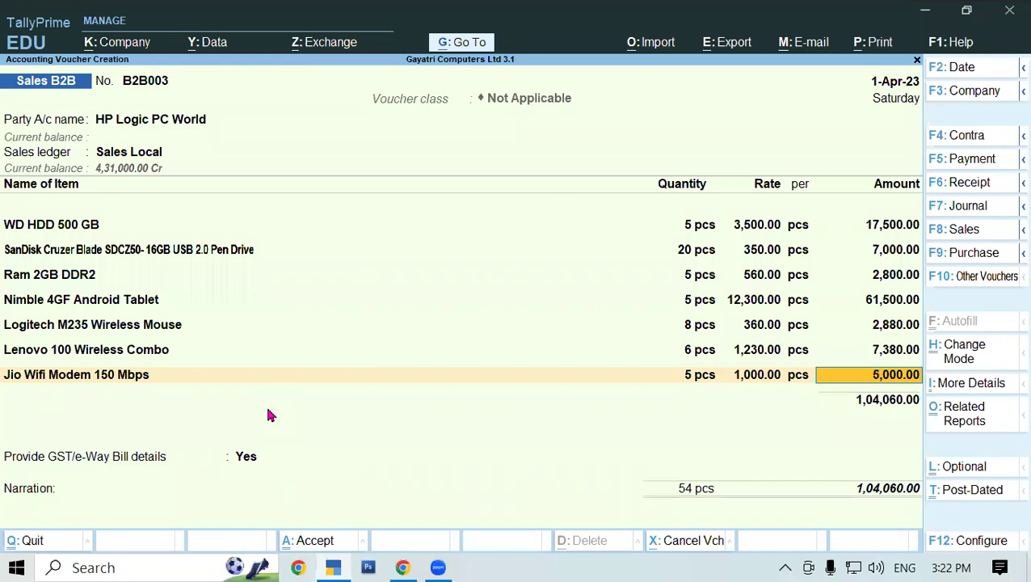
{"action": "key", "text": "Return"}
{"action": "key", "text": "Return"}
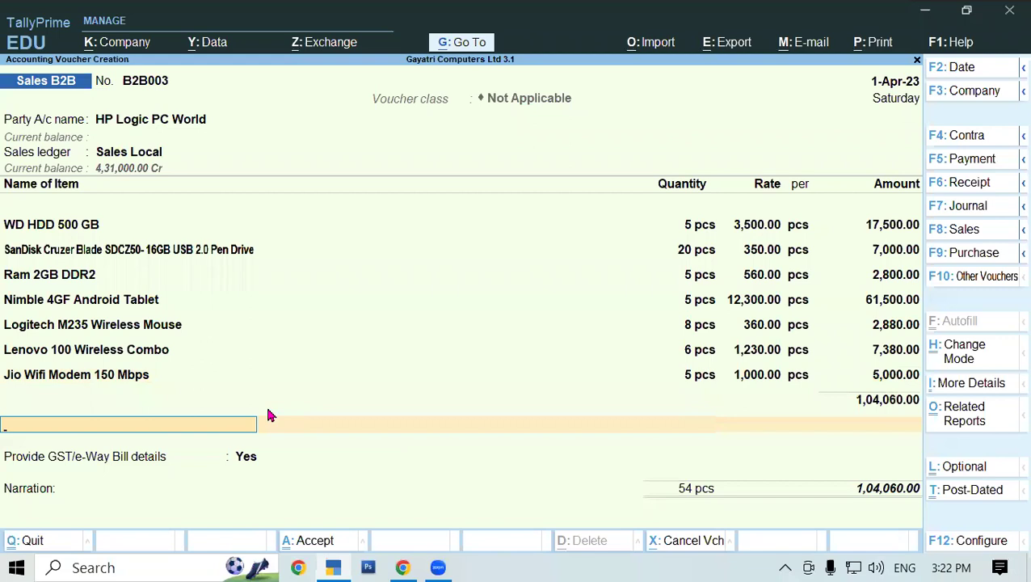
Add the Discount Allowed ledger to the invoice at -5%
{"action": "type", "text": "Di"}
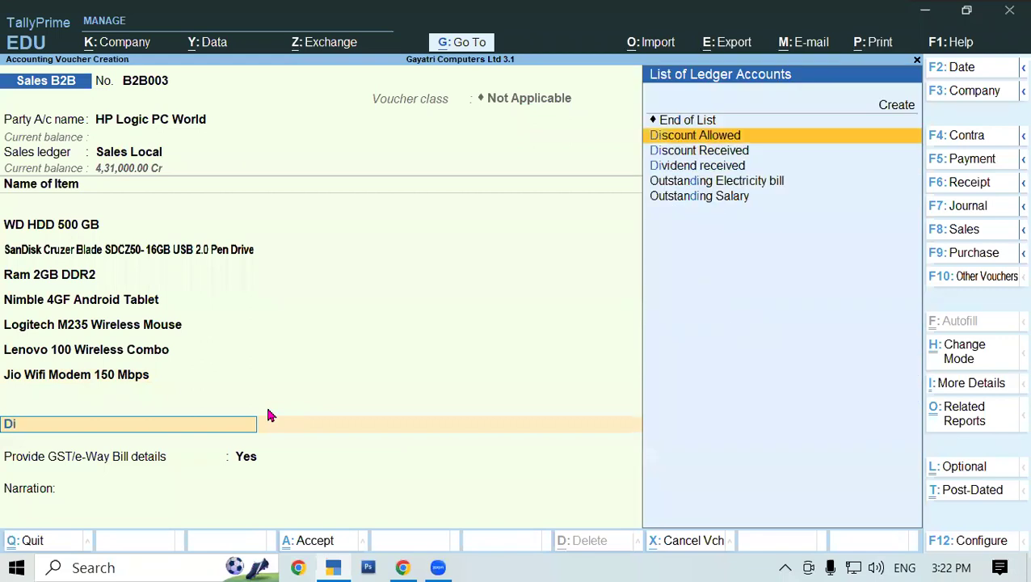
{"action": "key", "text": "Return"}
{"action": "key", "text": "Return"}
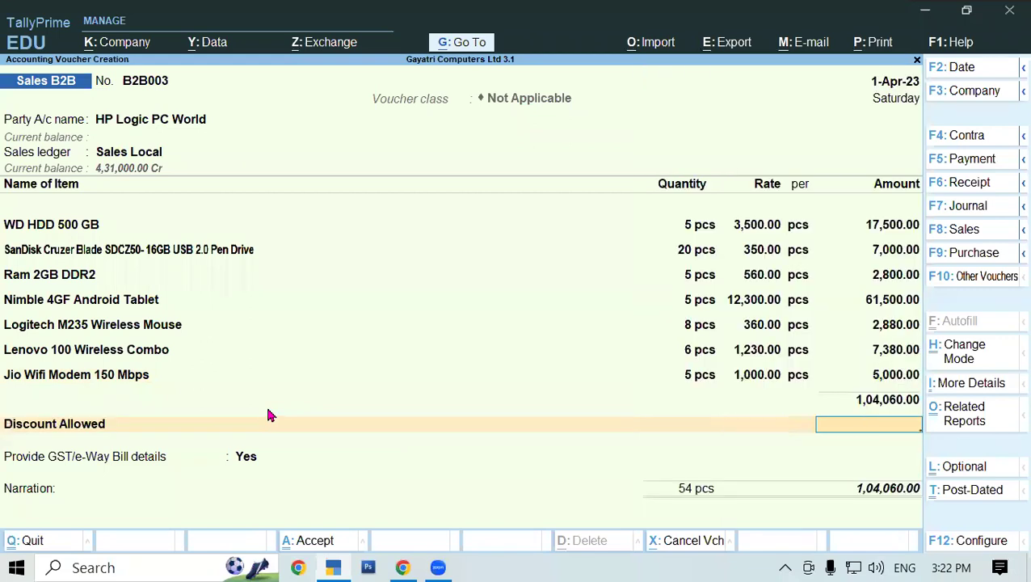
{"action": "key", "text": "BackSpace"}
{"action": "type", "text": "-5"}
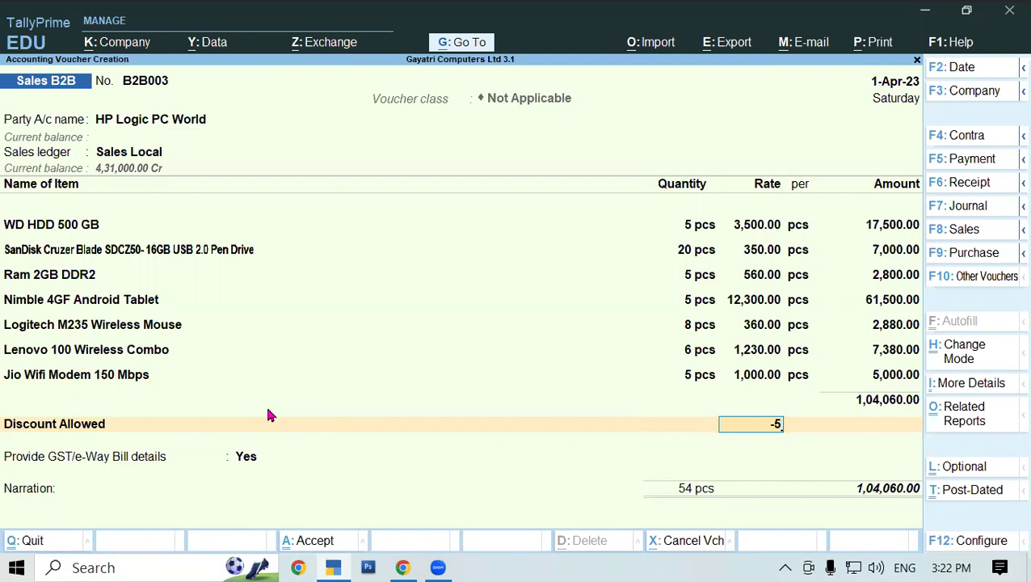
{"action": "key", "text": "Return"}
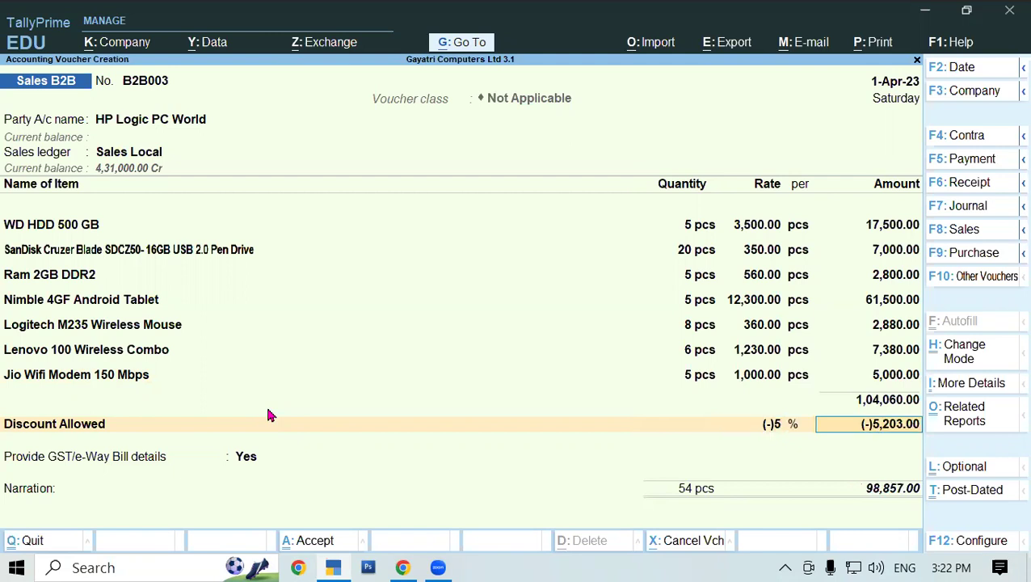
{"action": "key", "text": "Return"}
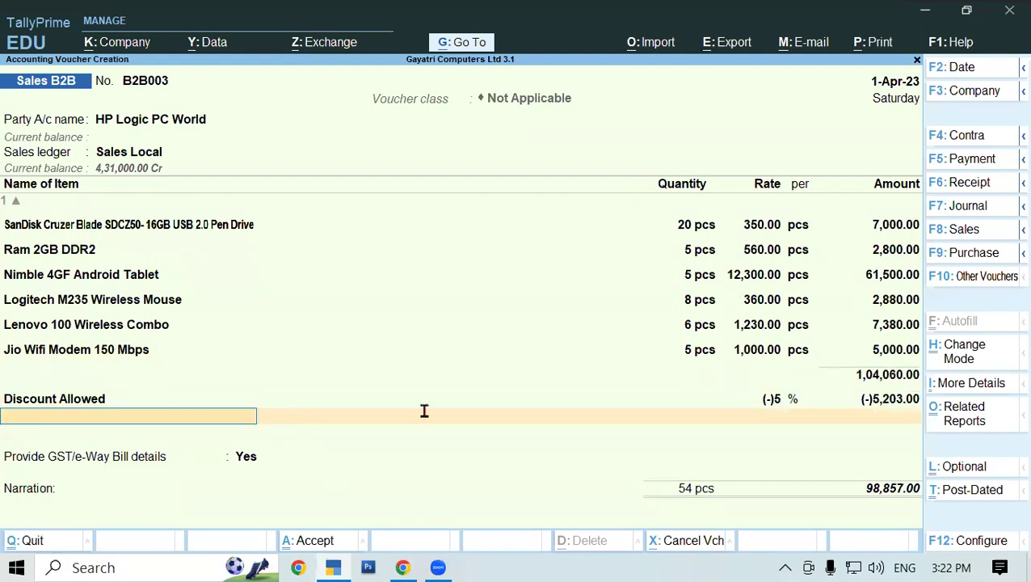
Check the charges in the PDF in Chrome, and add Transportation charge at 2% to the TallyPrime invoice
{"action": "key", "text": "alt+Tab"}
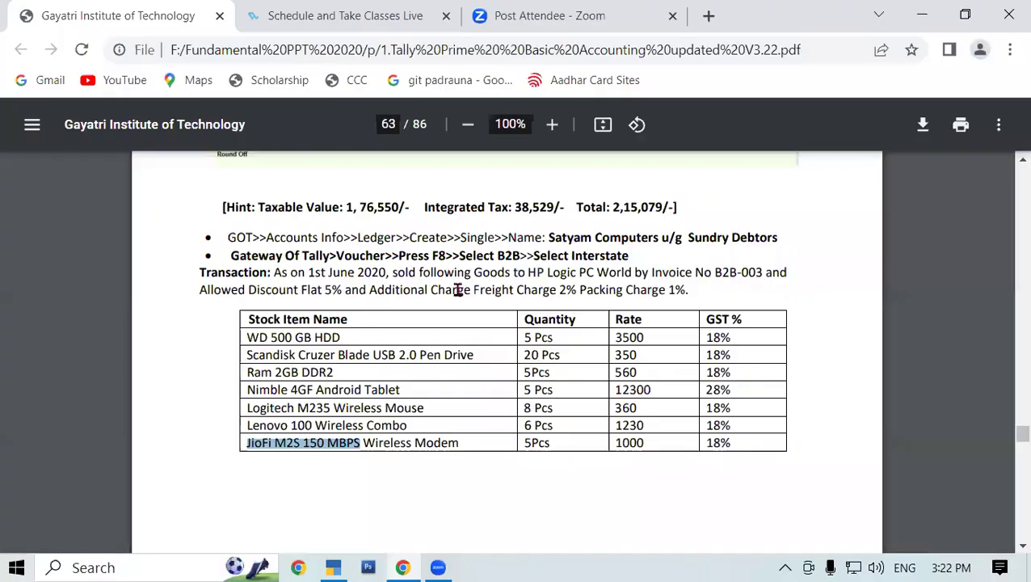
{"action": "left_click", "coordinate": [334, 567]}
{"action": "type", "text": "T"}
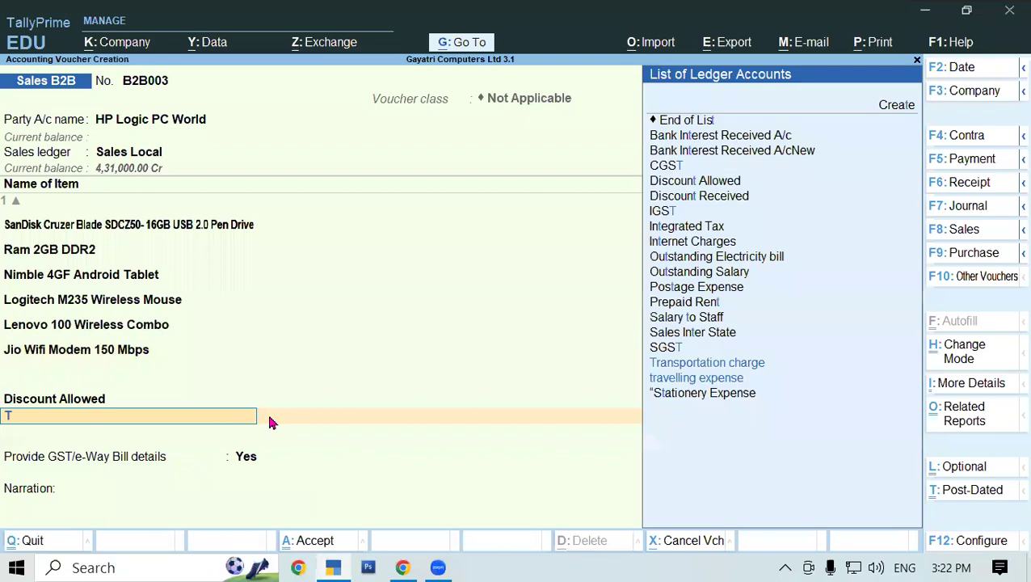
{"action": "key", "text": "Down"}
{"action": "key", "text": "Down"}
{"action": "key", "text": "Up"}
{"action": "key", "text": "Return"}
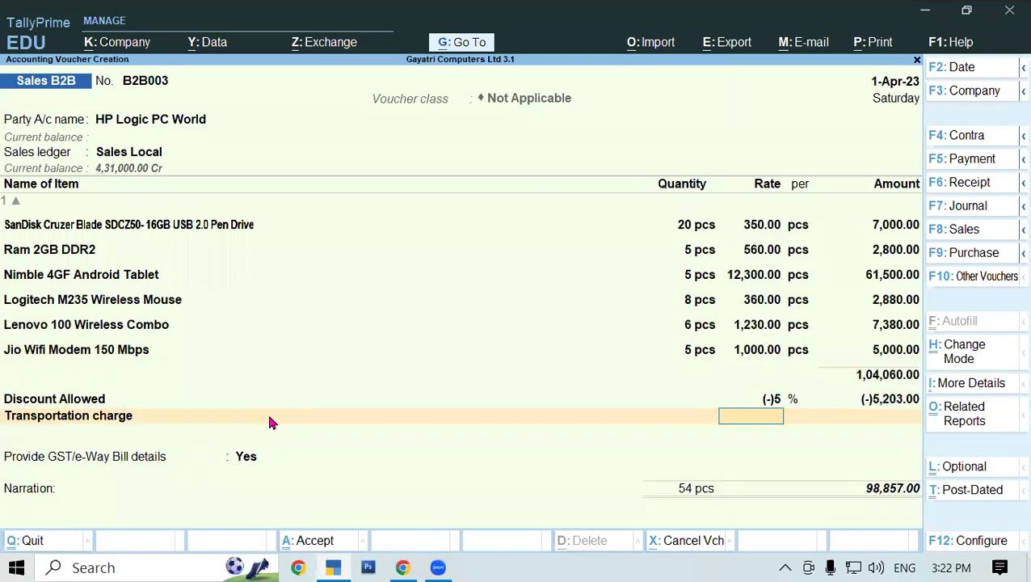
{"action": "type", "text": "2"}
{"action": "key", "text": "Return"}
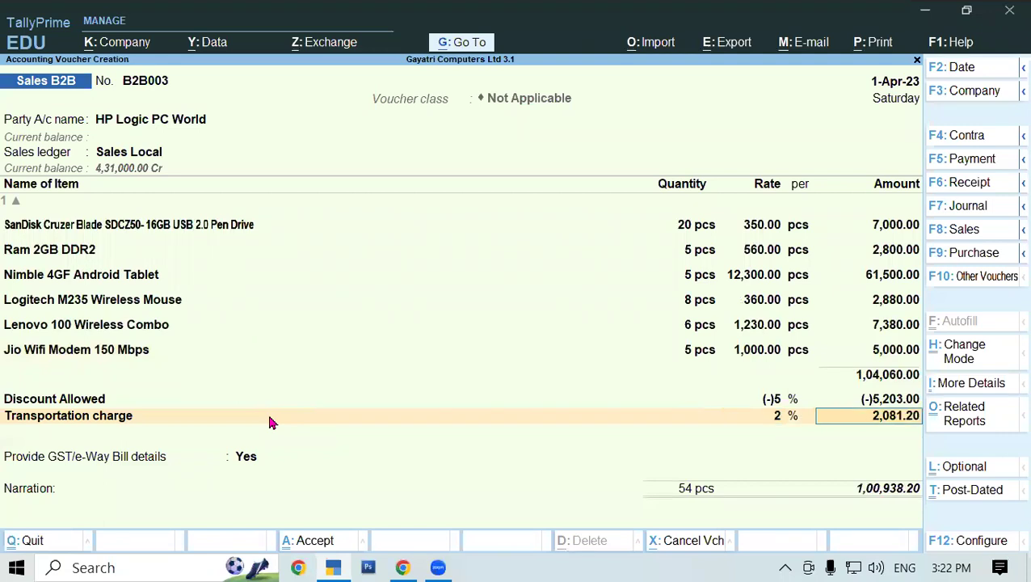
{"action": "key", "text": "Return"}
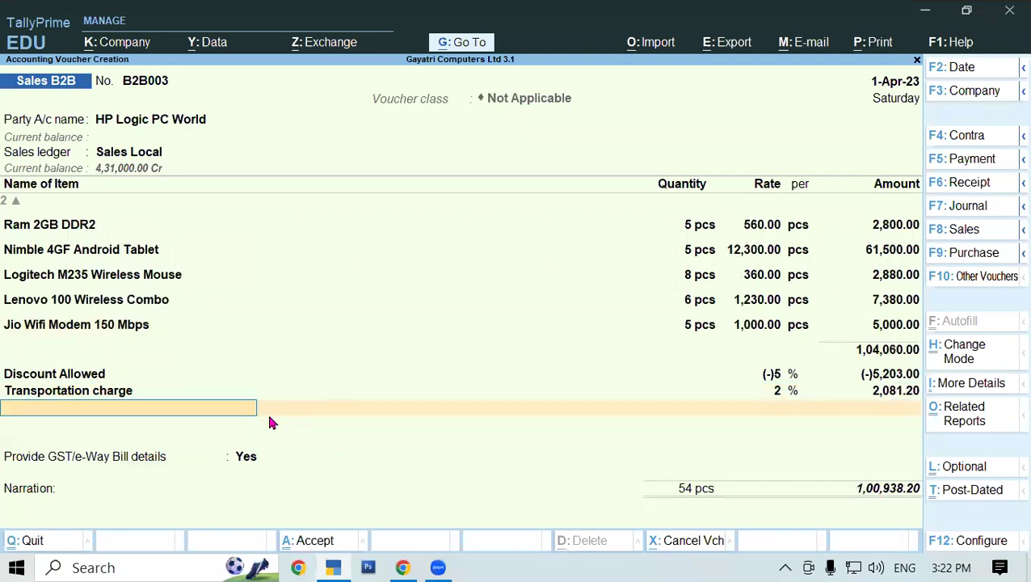
Add the Packing charge ledger to the invoice at 1%
{"action": "type", "text": "Pa"}
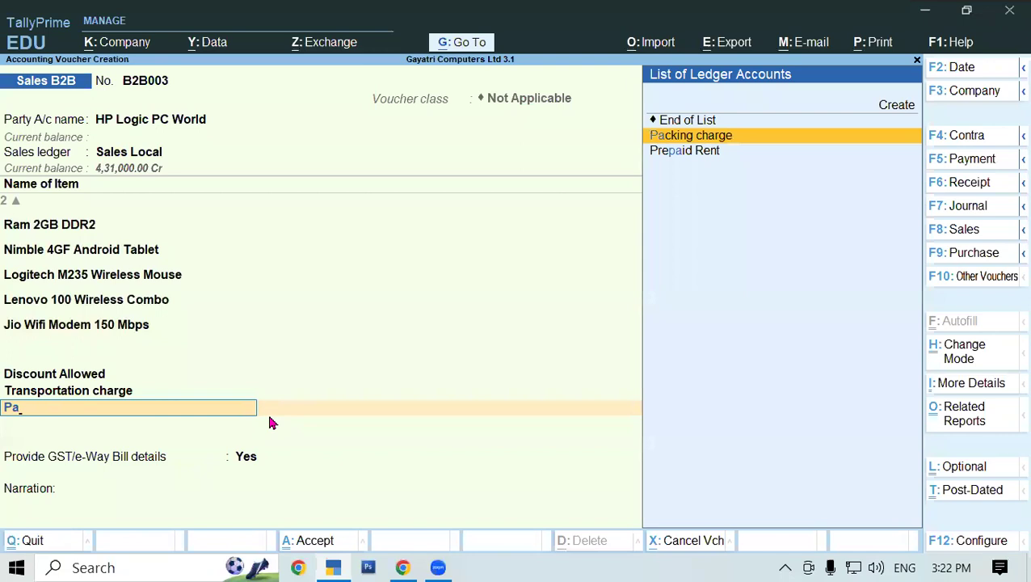
{"action": "key", "text": "Return"}
{"action": "type", "text": "1"}
{"action": "key", "text": "Return"}
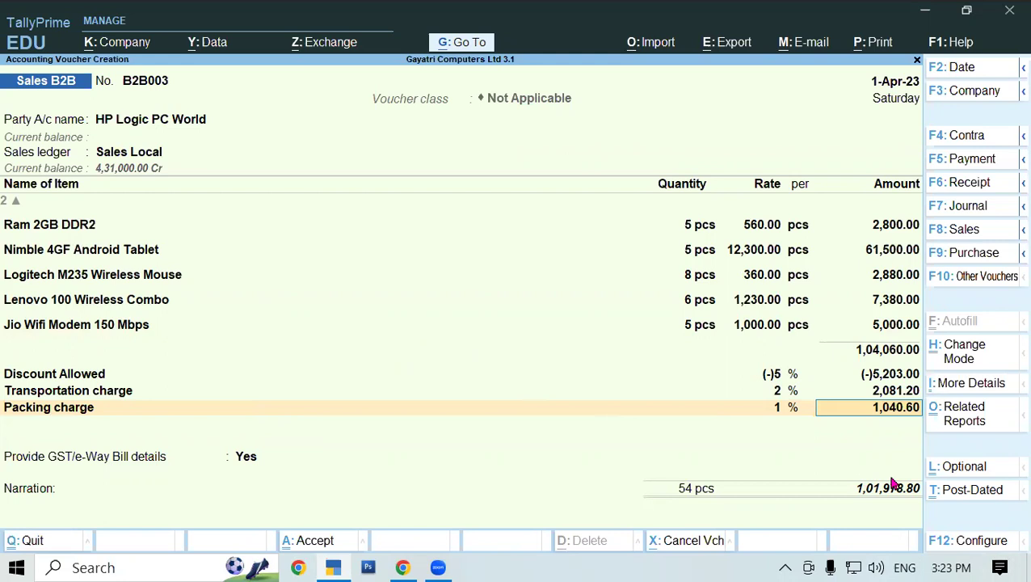
{"action": "key", "text": "Return"}
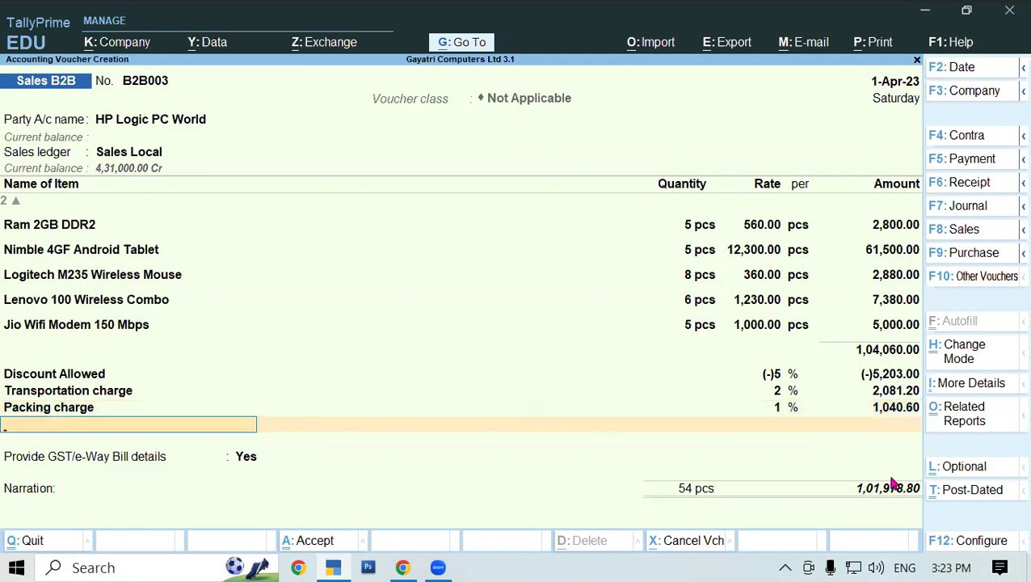
Try a Round Off line on the invoice, and compare the ledger lines with the sample voucher in the PDF in Chrome
{"action": "type", "text": "Ro"}
{"action": "key", "text": "Return"}
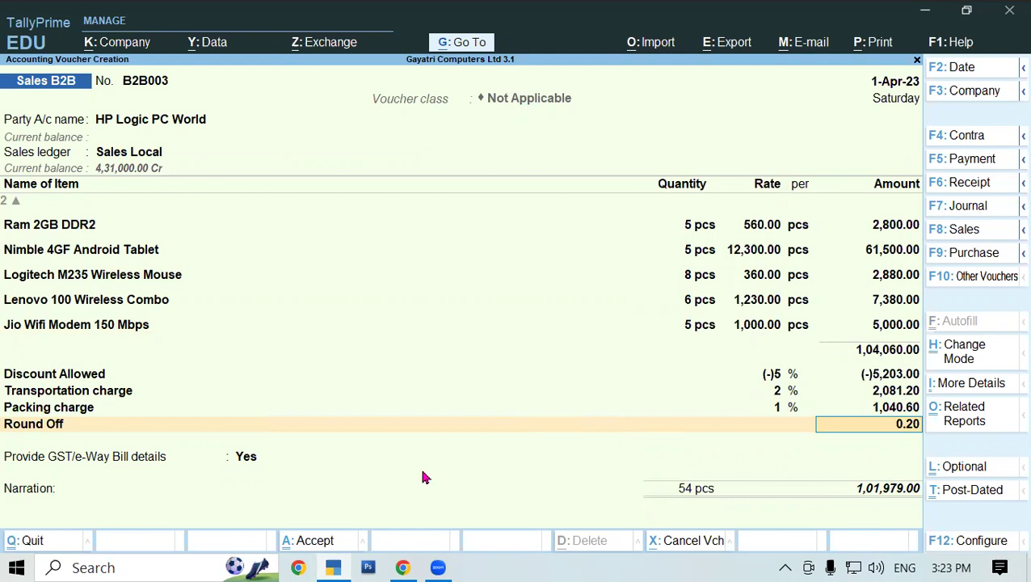
{"action": "left_click", "coordinate": [404, 567]}
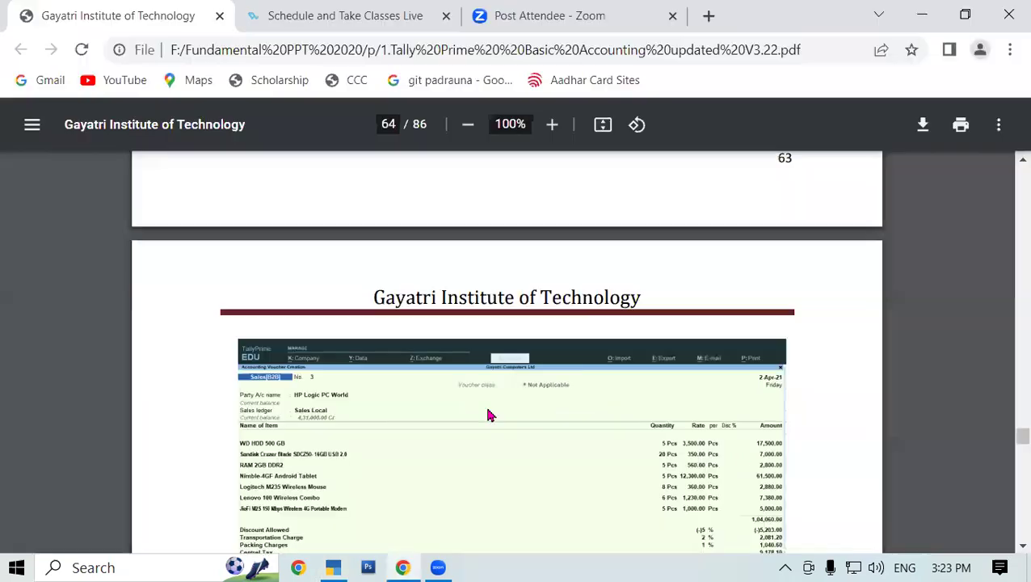
{"action": "scroll", "coordinate": [488, 415], "scroll_direction": "down", "scroll_amount": 1}
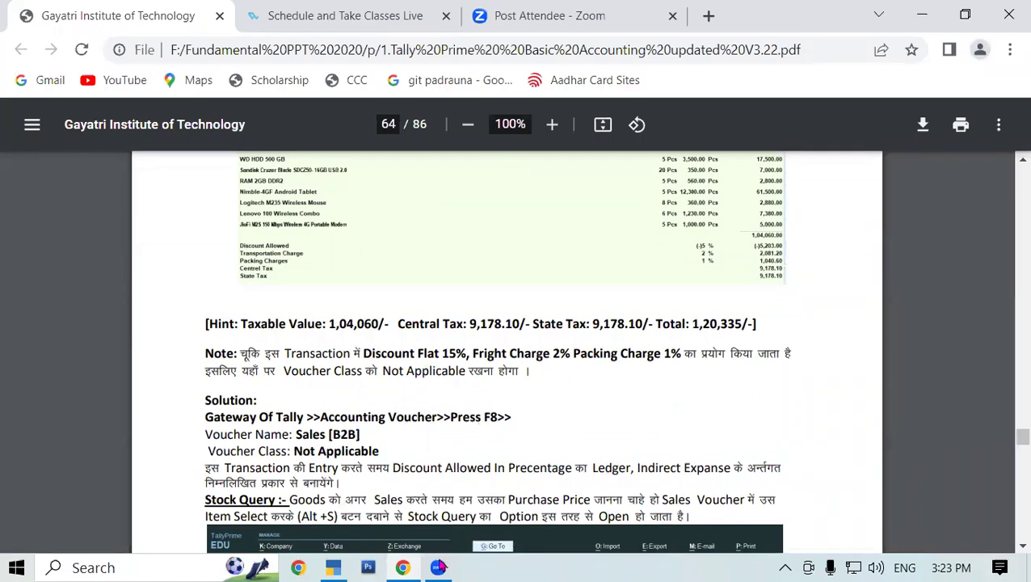
{"action": "left_click", "coordinate": [332, 567]}
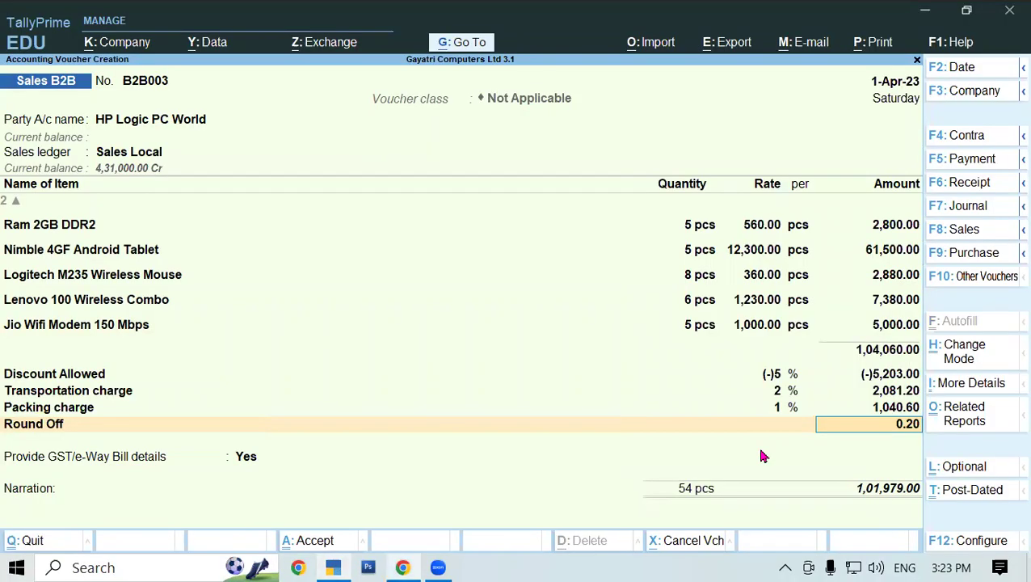
Replace the Round Off line with the CGST ledger, and add the SGST ledger below it
{"action": "key", "text": "BackSpace"}
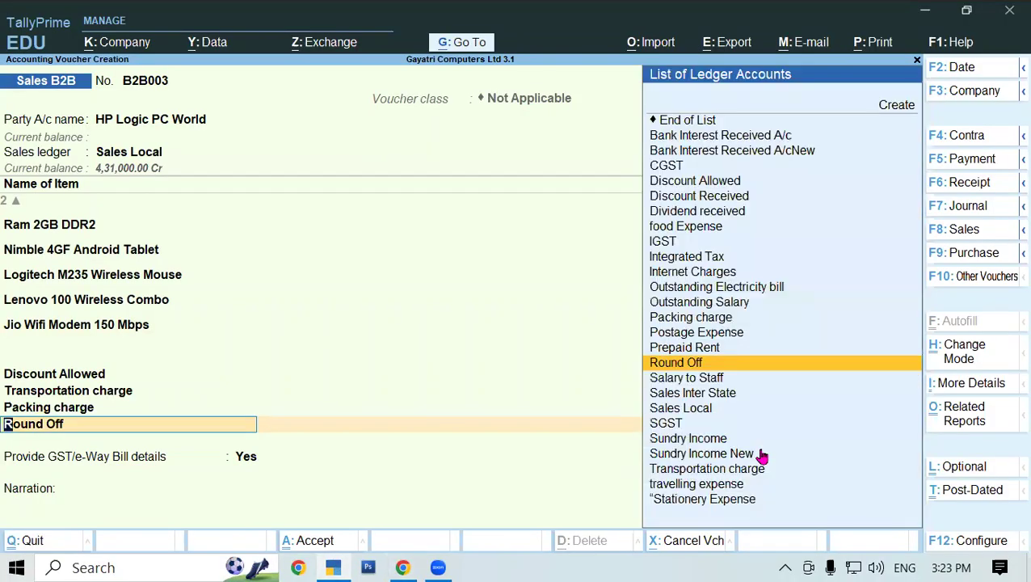
{"action": "type", "text": "C"}
{"action": "key", "text": "Return"}
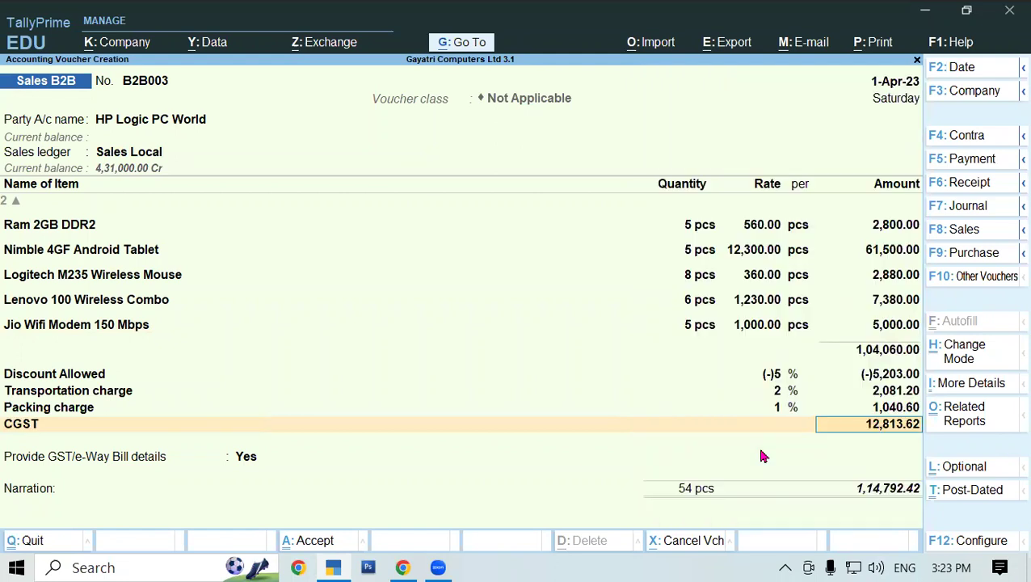
{"action": "key", "text": "Return"}
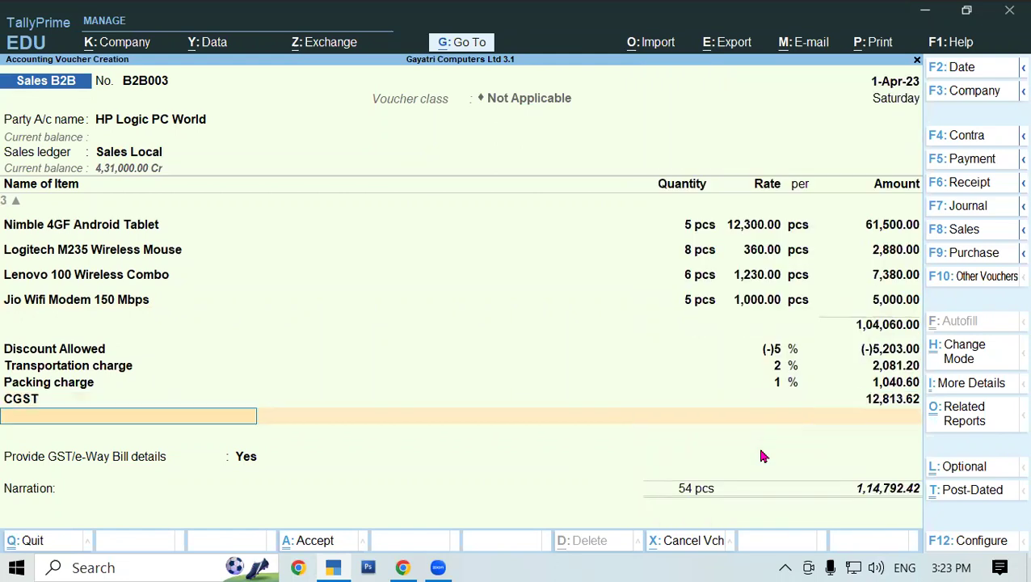
{"action": "type", "text": "S"}
{"action": "key", "text": "Down"}
{"action": "key", "text": "Down"}
{"action": "key", "text": "Down"}
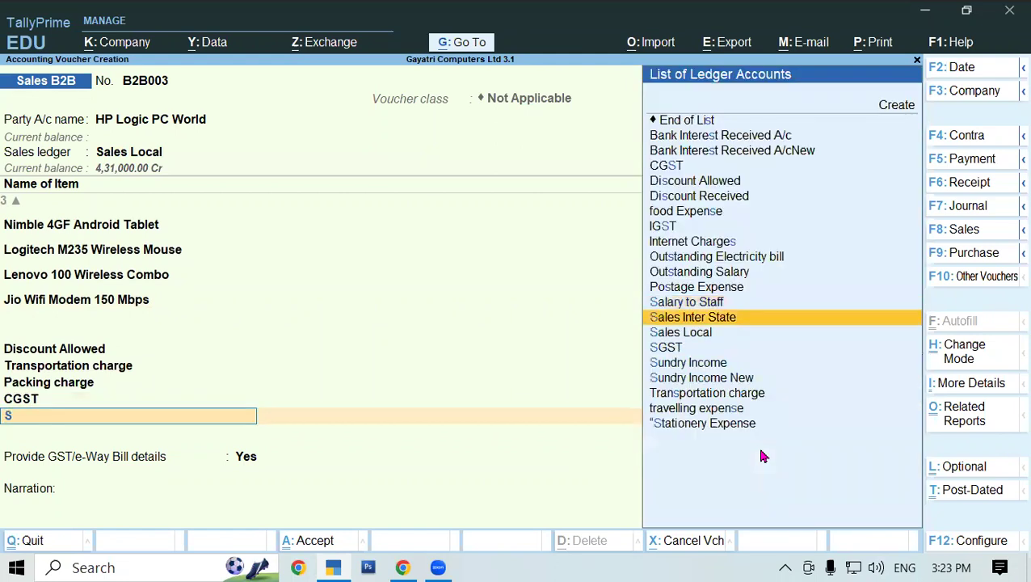
{"action": "key", "text": "Return"}
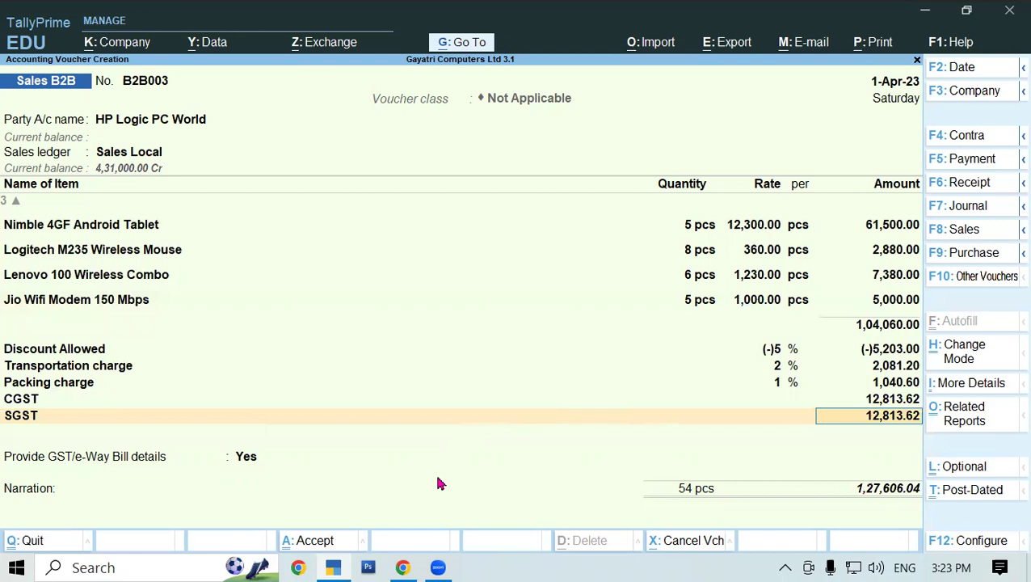
Read the Stock Query note in the PDF in Chrome, and view the stock query for WD HDD 500 GB in TallyPrime
{"action": "left_click", "coordinate": [408, 562]}
{"action": "scroll", "coordinate": [386, 432], "scroll_direction": "down", "scroll_amount": 3}
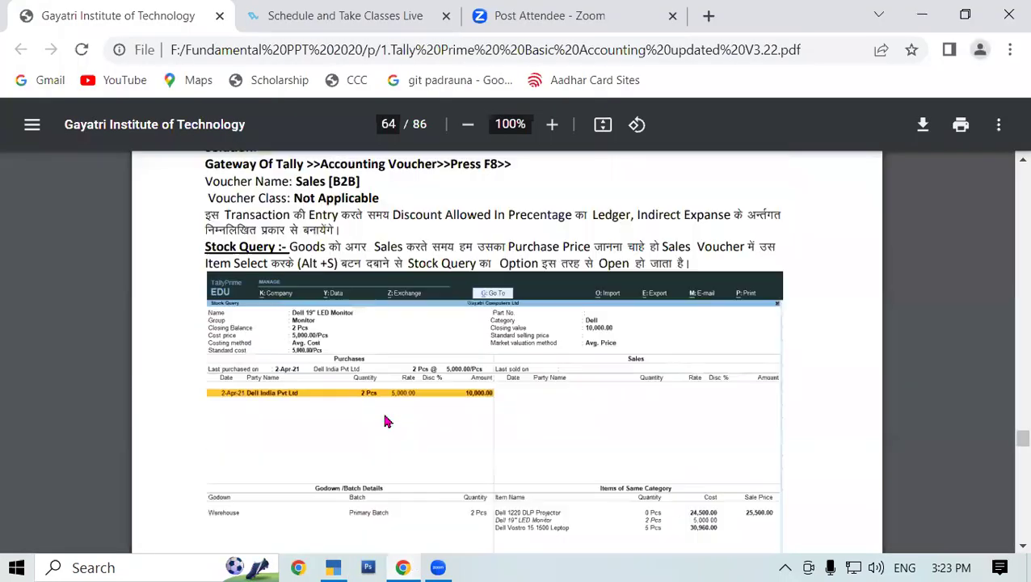
{"action": "scroll", "coordinate": [385, 421], "scroll_direction": "down", "scroll_amount": 1}
{"action": "left_click_drag", "start_coordinate": [206, 214], "coordinate": [700, 242]}
{"action": "left_click", "coordinate": [696, 232]}
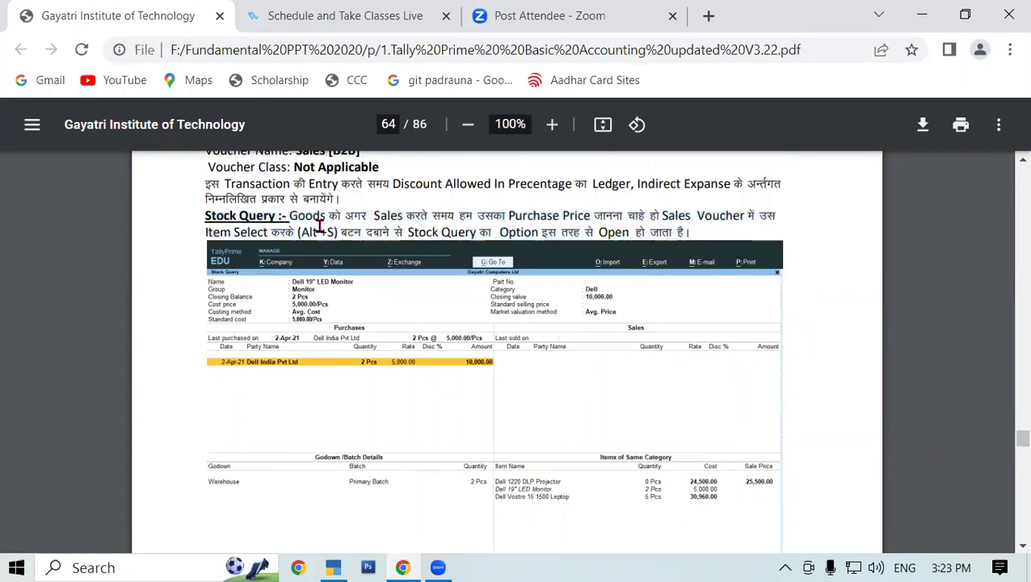
{"action": "left_click_drag", "start_coordinate": [301, 232], "coordinate": [331, 232]}
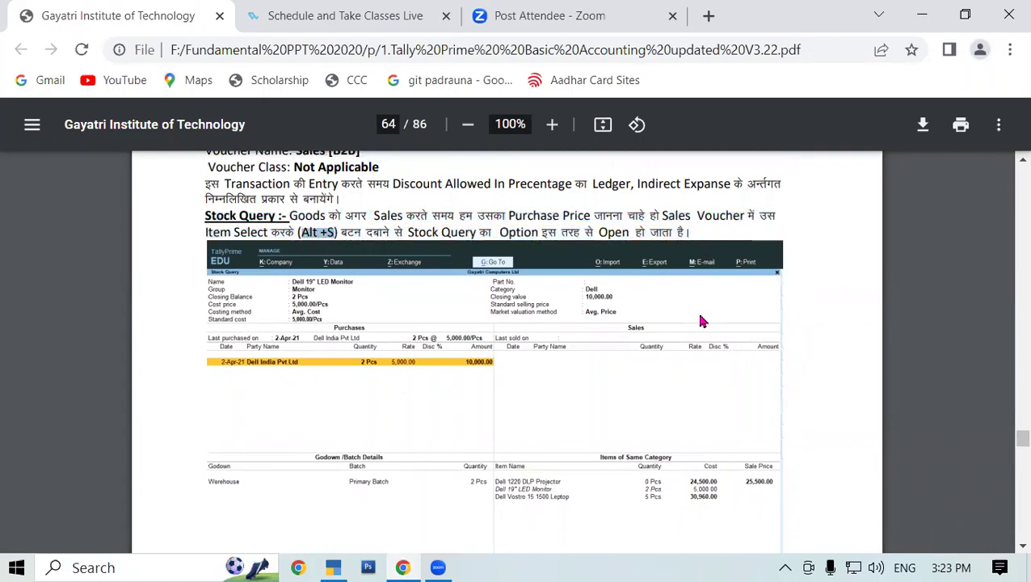
{"action": "left_click", "coordinate": [334, 567]}
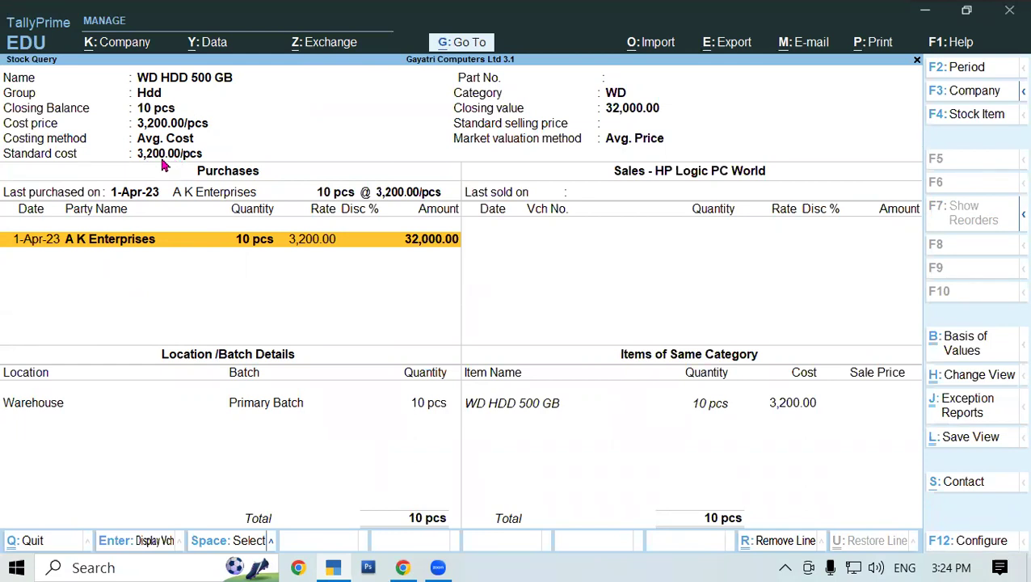
{"action": "key", "text": "Escape"}
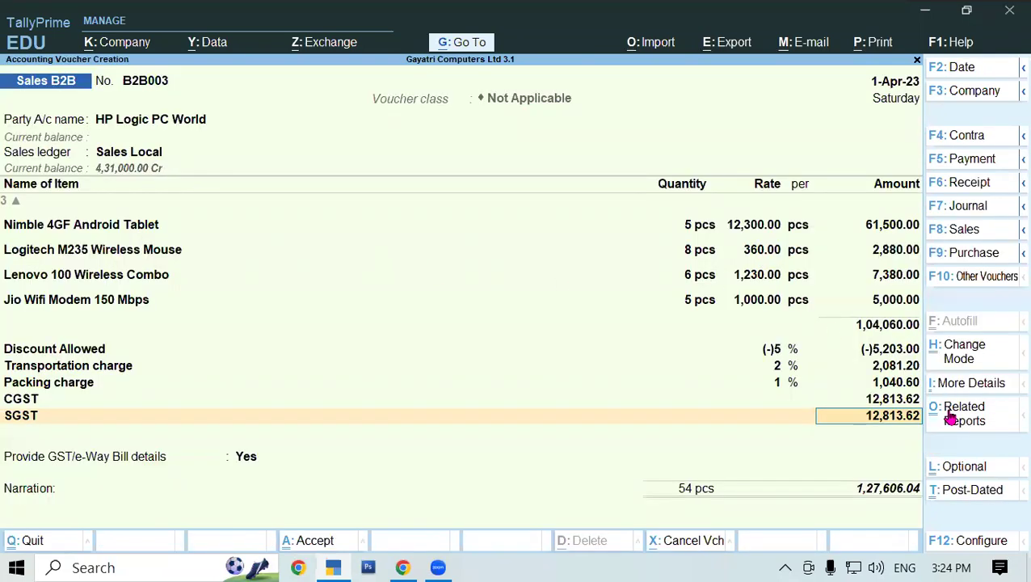
Go back to the WD HDD 500 GB line, recheck the Stock Query note in Chrome, and view the item's purchase details in TallyPrime
{"action": "key", "text": "Up"}
{"action": "key", "text": "Up"}
{"action": "key", "text": "Up"}
{"action": "key", "text": "Up"}
{"action": "key", "text": "Up"}
{"action": "key", "text": "Up"}
{"action": "key", "text": "Up"}
{"action": "key", "text": "Up"}
{"action": "key", "text": "Up"}
{"action": "key", "text": "Up"}
{"action": "key", "text": "Up"}
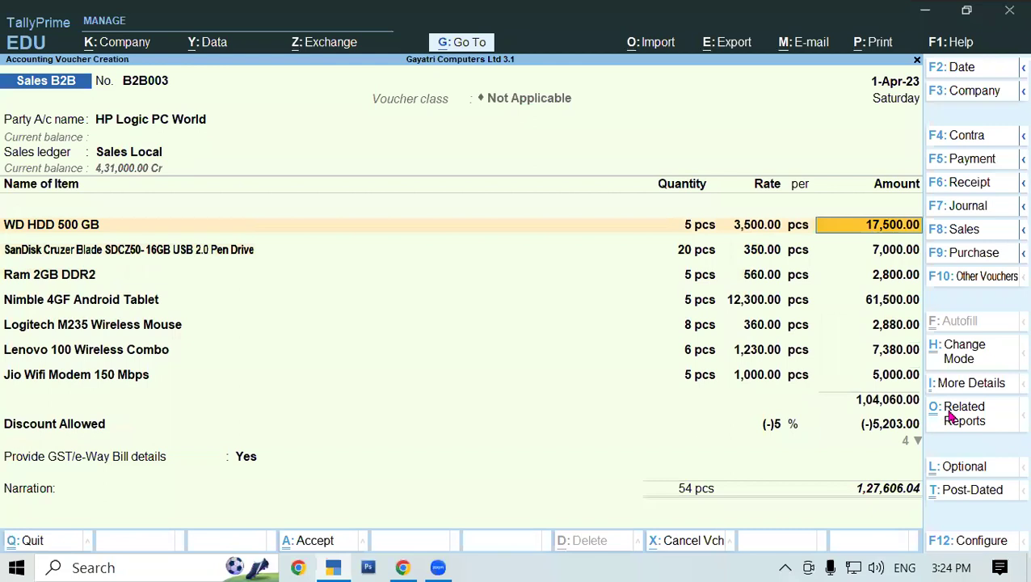
{"action": "key", "text": "Up"}
{"action": "key", "text": "Return"}
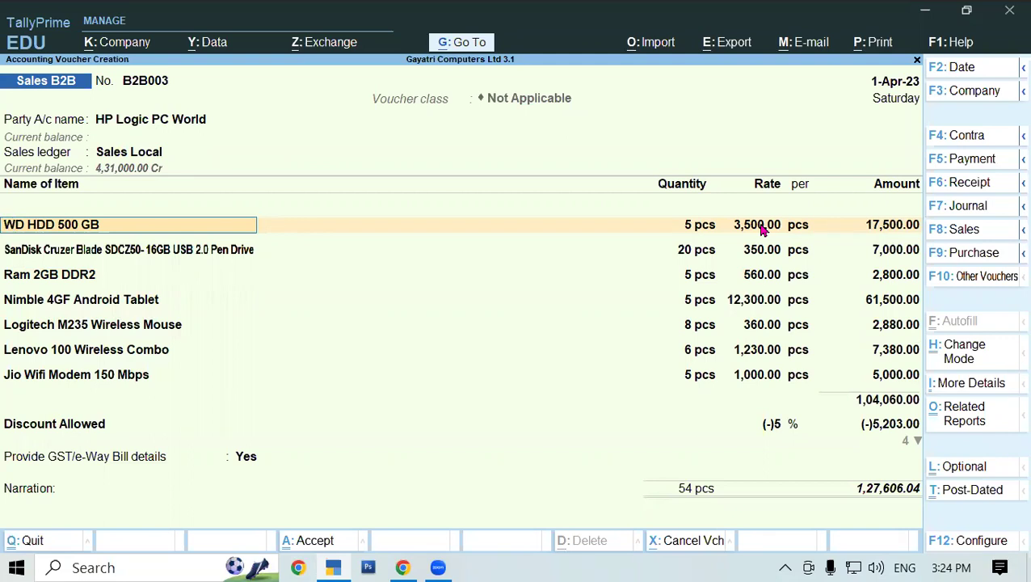
{"action": "key", "text": "alt+Tab"}
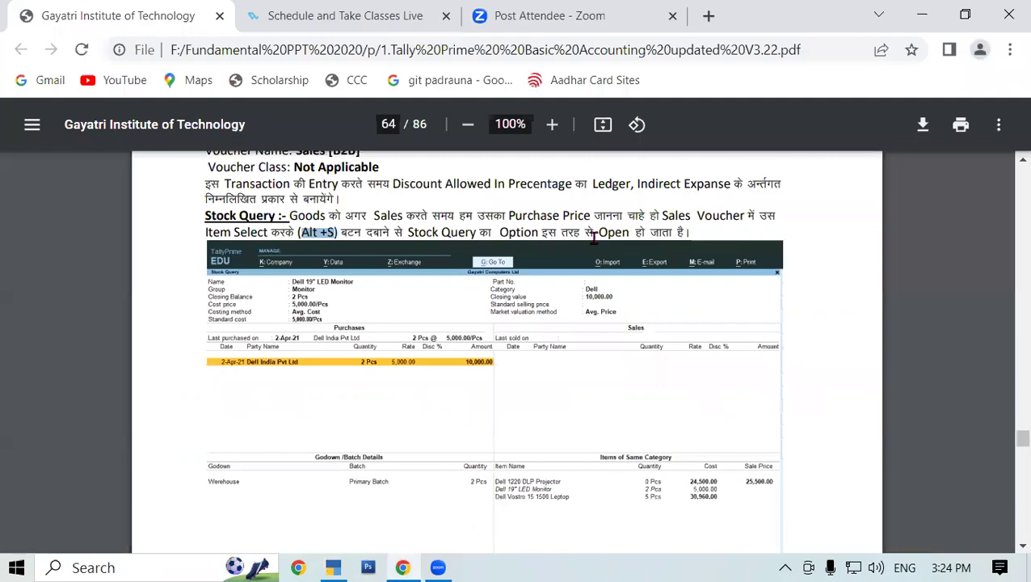
{"action": "key", "text": "alt+Tab"}
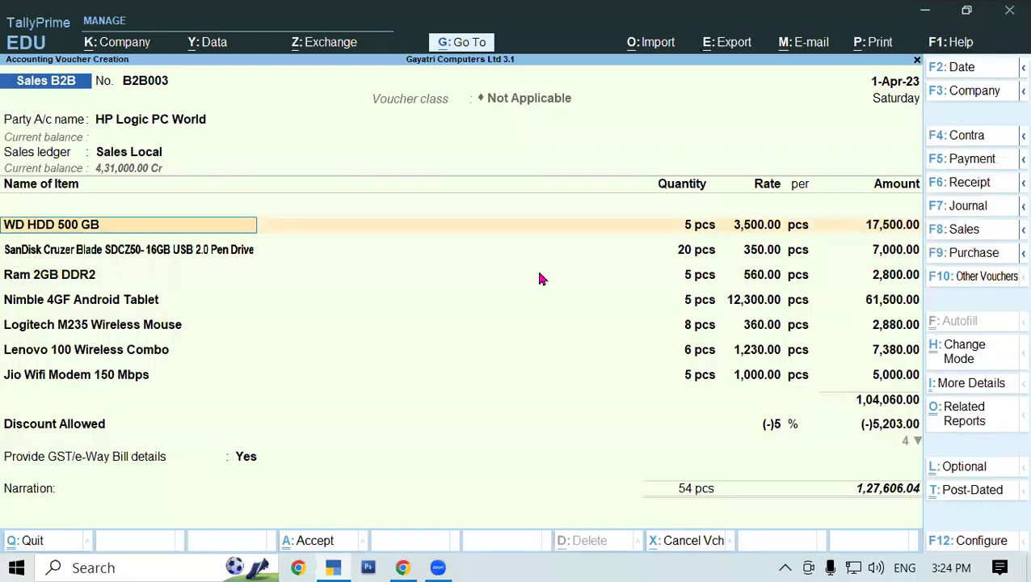
{"action": "key", "text": "alt+s"}
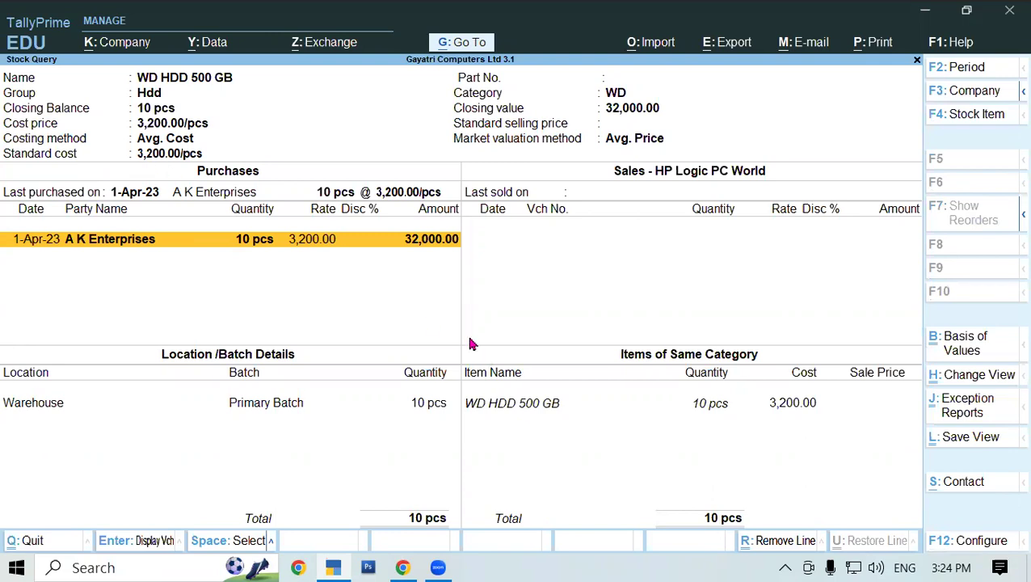
{"action": "key", "text": "Escape"}
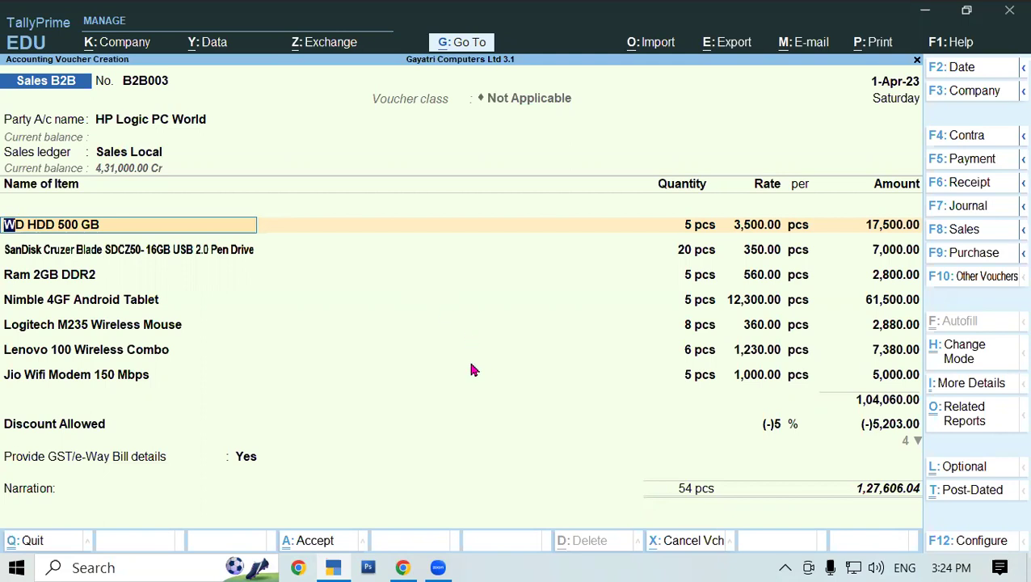
Examine the invoice's GST tax analysis in detailed form, with each item's charges and central and state tax
{"action": "key", "text": "ctrl+o"}
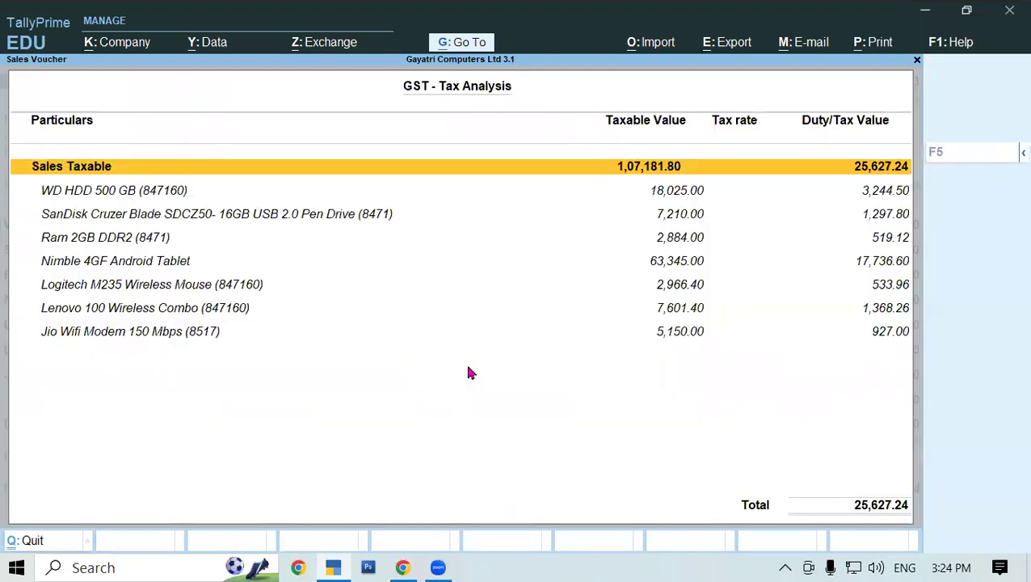
{"action": "key", "text": "F5"}
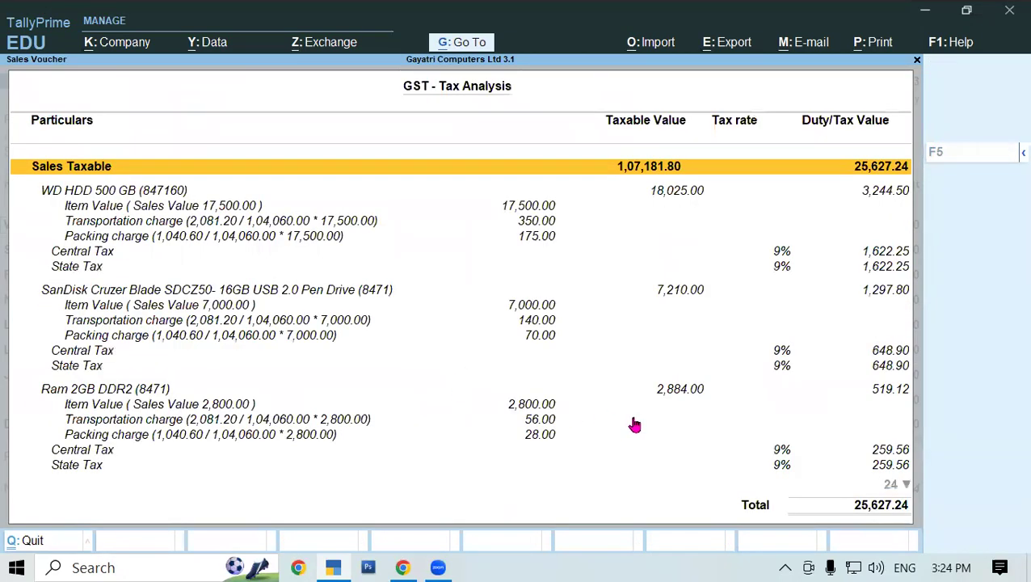
Go through the item-wise tax analysis from WD HDD 500 GB down to the Lenovo 100 Wireless Combo
{"action": "key", "text": "Down"}
{"action": "key", "text": "Down"}
{"action": "key", "text": "Down"}
{"action": "key", "text": "Down"}
{"action": "key", "text": "Down"}
{"action": "key", "text": "Down"}
{"action": "key", "text": "Down"}
{"action": "key", "text": "Down"}
{"action": "key", "text": "Down"}
{"action": "key", "text": "Down"}
{"action": "key", "text": "Down"}
{"action": "key", "text": "Down"}
{"action": "key", "text": "Down"}
{"action": "key", "text": "Down"}
{"action": "key", "text": "Down"}
{"action": "key", "text": "Down"}
{"action": "key", "text": "Down"}
{"action": "key", "text": "Down"}
{"action": "key", "text": "Down"}
{"action": "key", "text": "Down"}
{"action": "key", "text": "Down"}
{"action": "key", "text": "Down"}
{"action": "key", "text": "Down"}
{"action": "key", "text": "Down"}
{"action": "key", "text": "Down"}
{"action": "key", "text": "Down"}
{"action": "key", "text": "Down"}
{"action": "key", "text": "Down"}
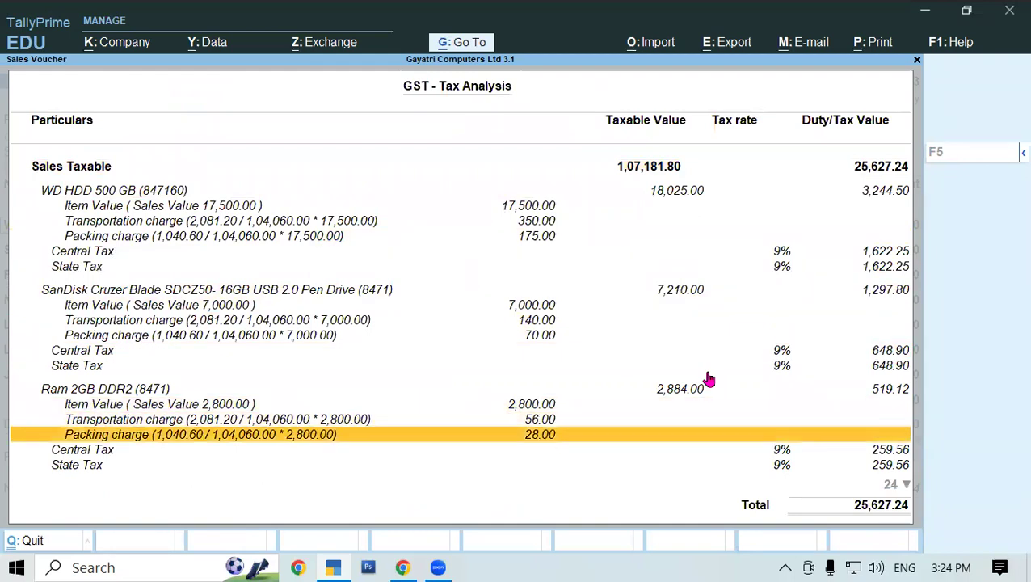
{"action": "key", "text": "Down"}
{"action": "key", "text": "Down"}
{"action": "key", "text": "Down"}
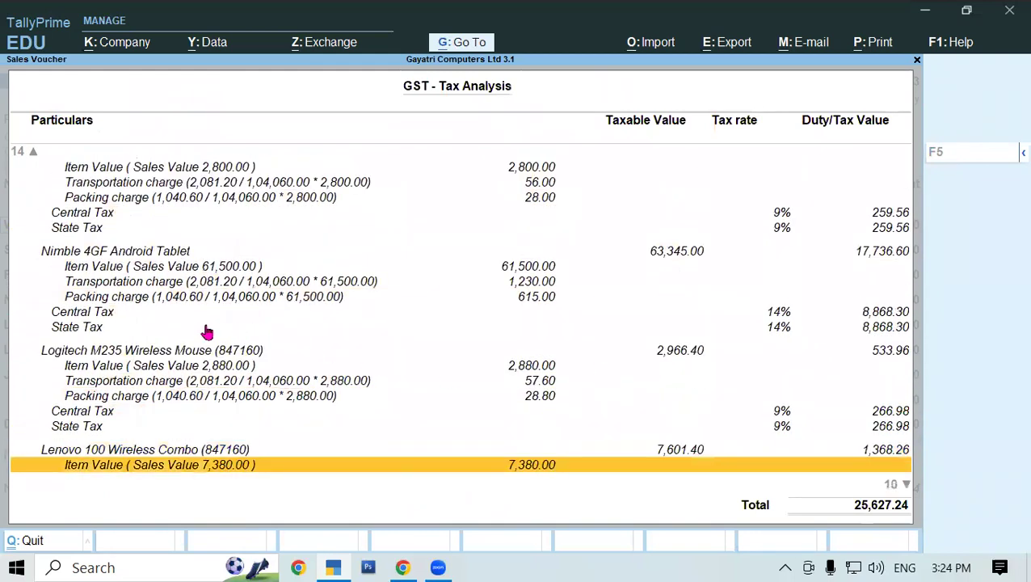
Check the Nimble 4GF Android Tablet's central and state tax rates in the analysis, and return to the sales voucher
{"action": "left_click", "coordinate": [169, 356]}
{"action": "left_click", "coordinate": [144, 268]}
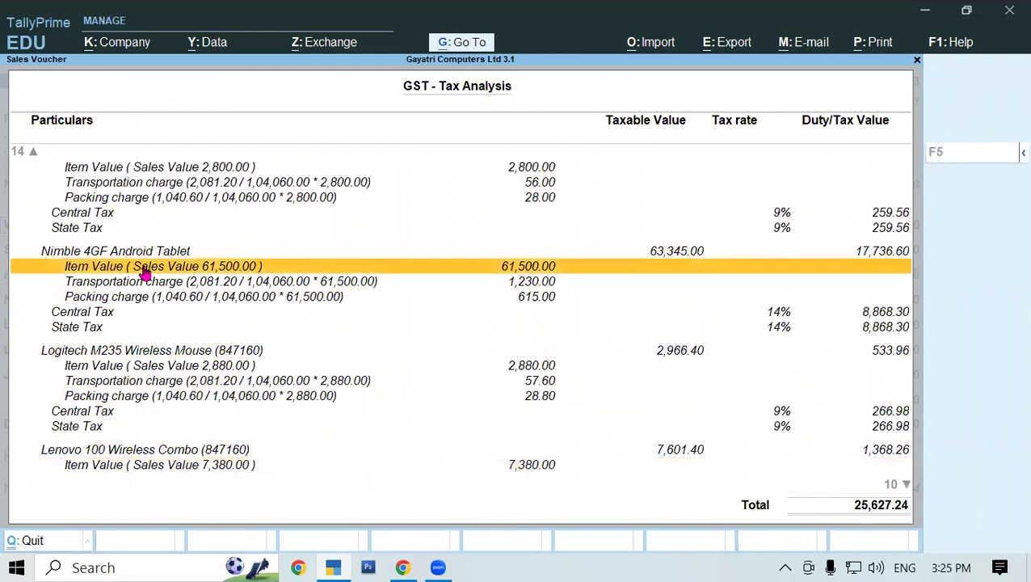
{"action": "key", "text": "Up"}
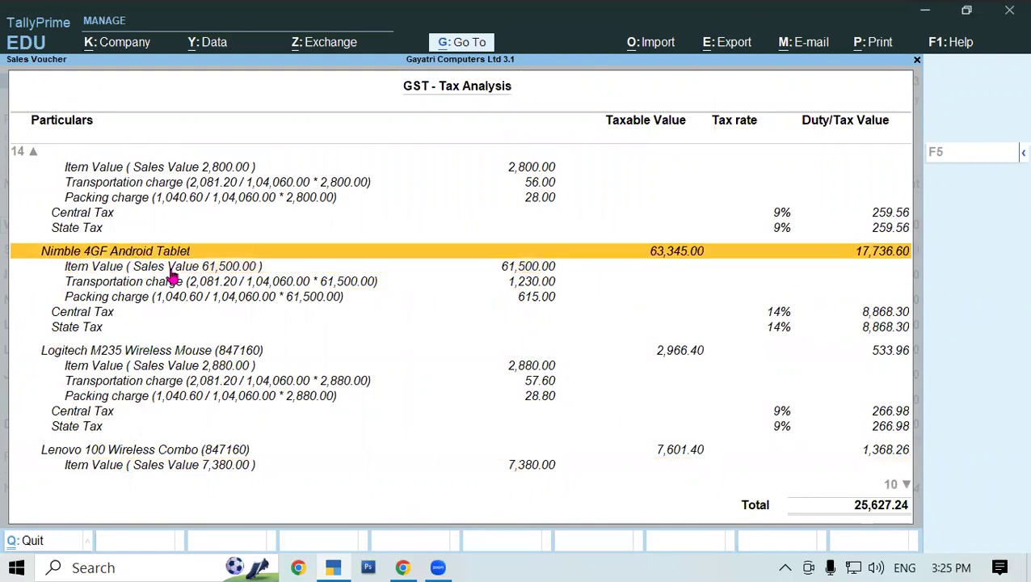
{"action": "left_click", "coordinate": [778, 313]}
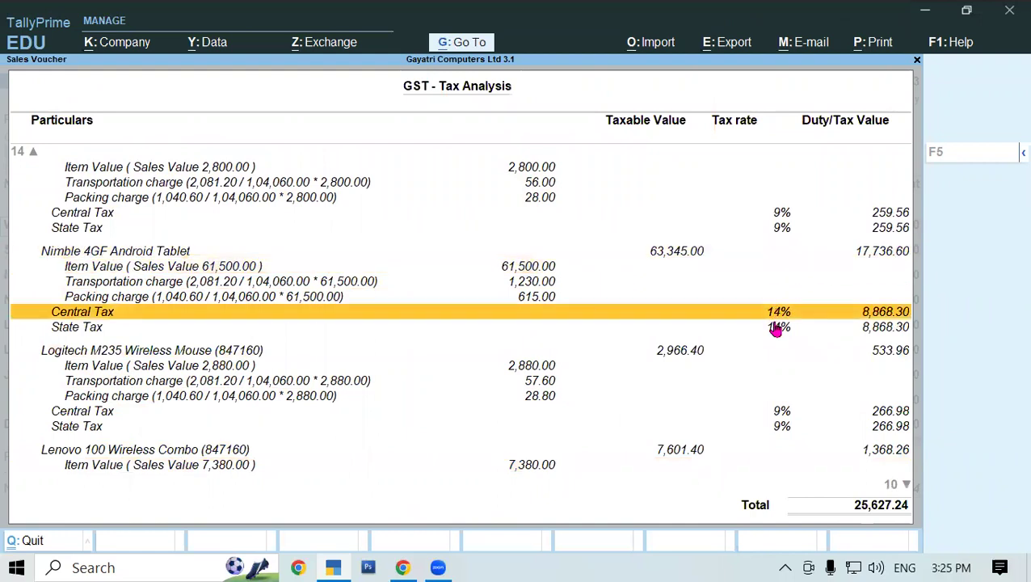
{"action": "left_click", "coordinate": [774, 328]}
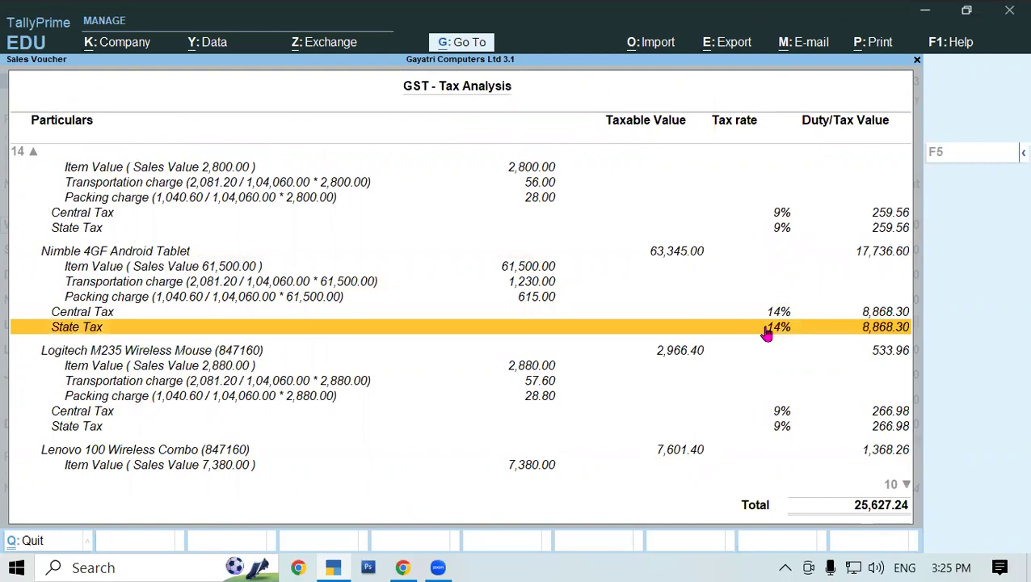
{"action": "key", "text": "Escape"}
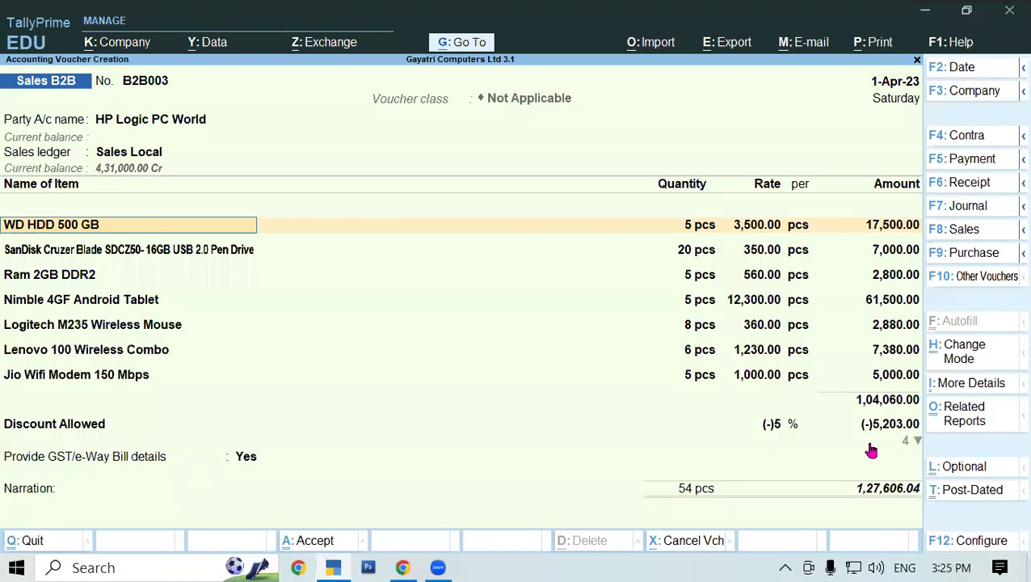
Go through the voucher's remaining item, discount, transportation and packing lines unchanged, up to the CGST amount
{"action": "key", "text": "Down"}
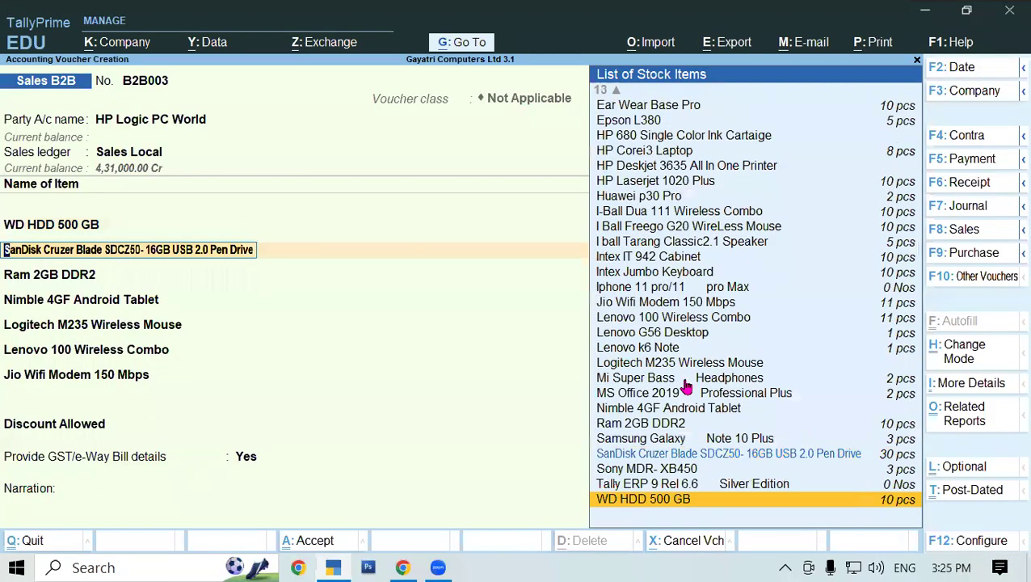
{"action": "left_click", "coordinate": [615, 456]}
{"action": "key", "text": "Return"}
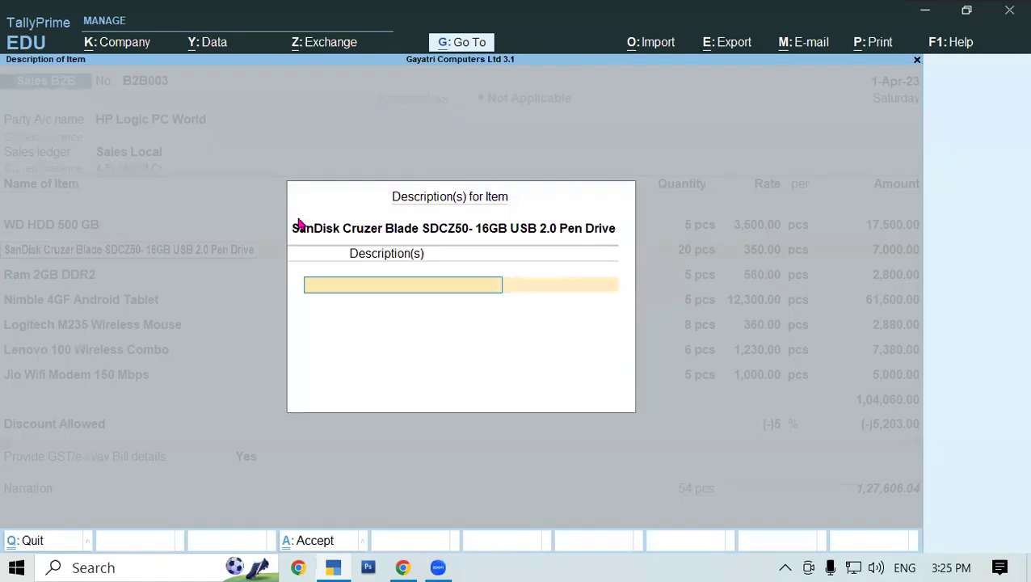
{"action": "key", "text": "Return"}
{"action": "key", "text": "Return"}
{"action": "key", "text": "Return"}
{"action": "key", "text": "Return"}
{"action": "key", "text": "Return"}
{"action": "key", "text": "Return"}
{"action": "key", "text": "Down"}
{"action": "key", "text": "Down"}
{"action": "key", "text": "Down"}
{"action": "key", "text": "Down"}
{"action": "key", "text": "Down"}
{"action": "key", "text": "Down"}
{"action": "key", "text": "Return"}
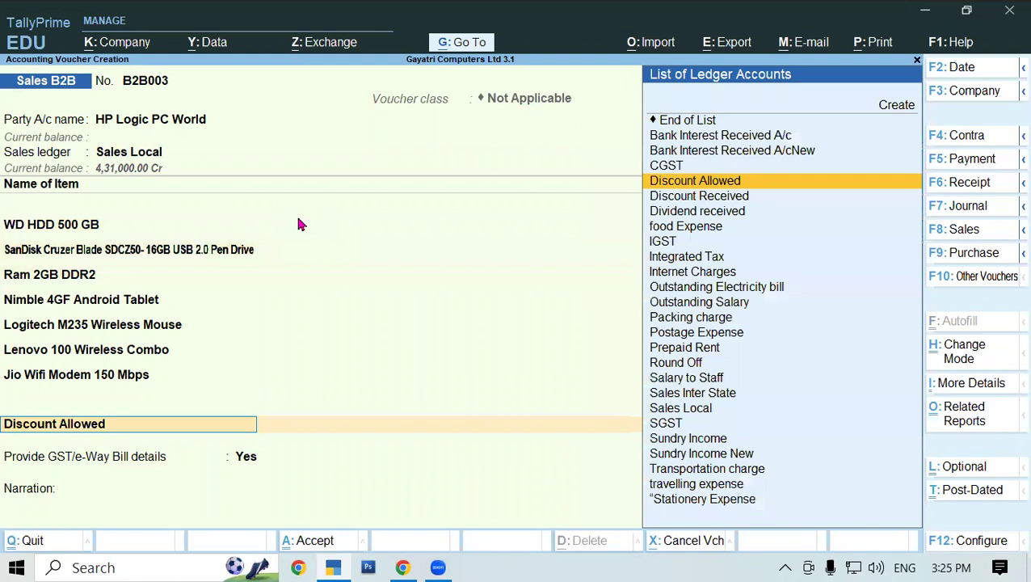
{"action": "key", "text": "Return"}
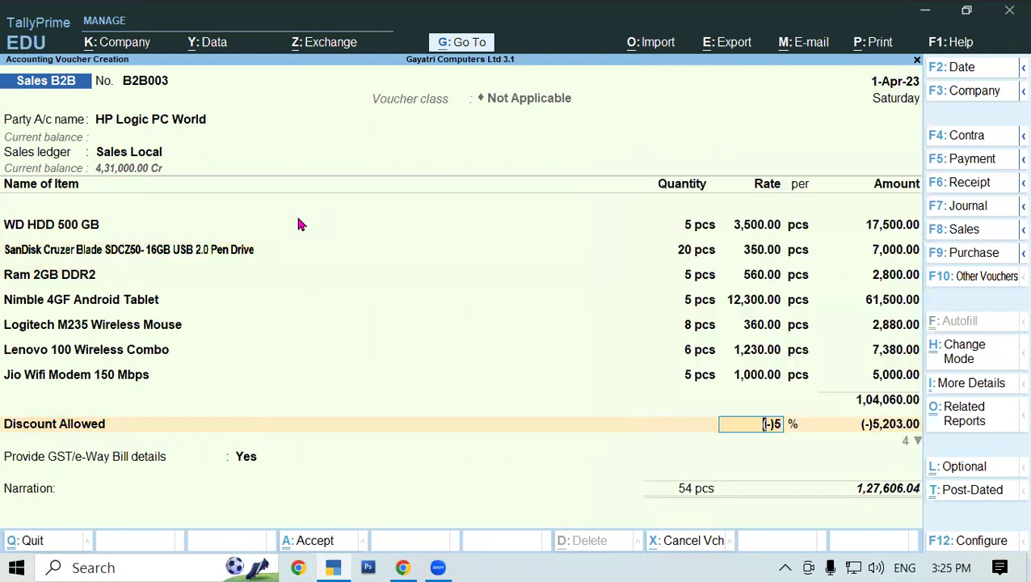
{"action": "key", "text": "Return"}
{"action": "key", "text": "Return"}
{"action": "key", "text": "Return"}
{"action": "key", "text": "Return"}
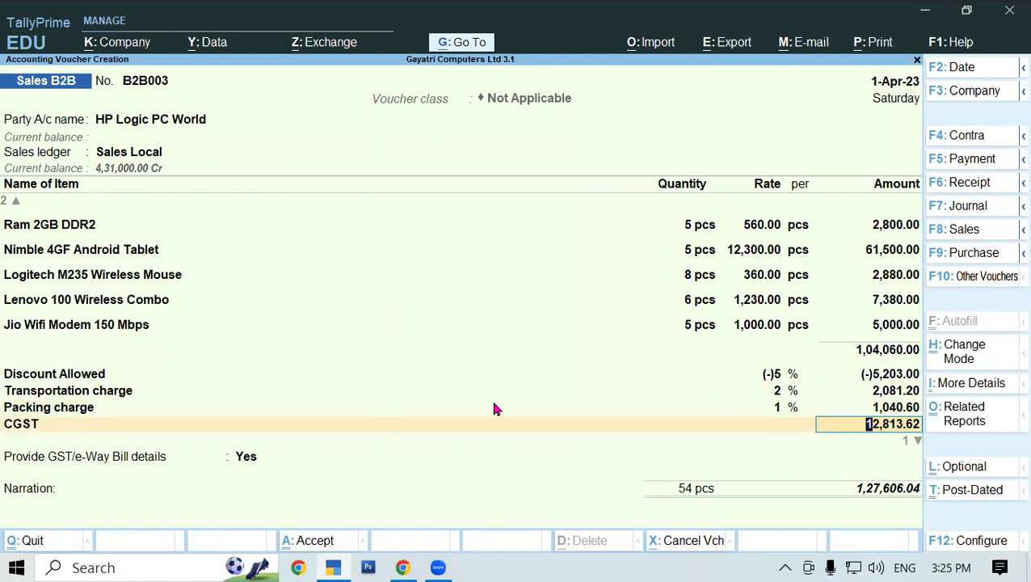
Check the Central Tax amount in the PDF's hint in Chrome, and return to the sales voucher in TallyPrime
{"action": "key", "text": "alt+Tab"}
{"action": "scroll", "coordinate": [500, 428], "scroll_direction": "up", "scroll_amount": 2}
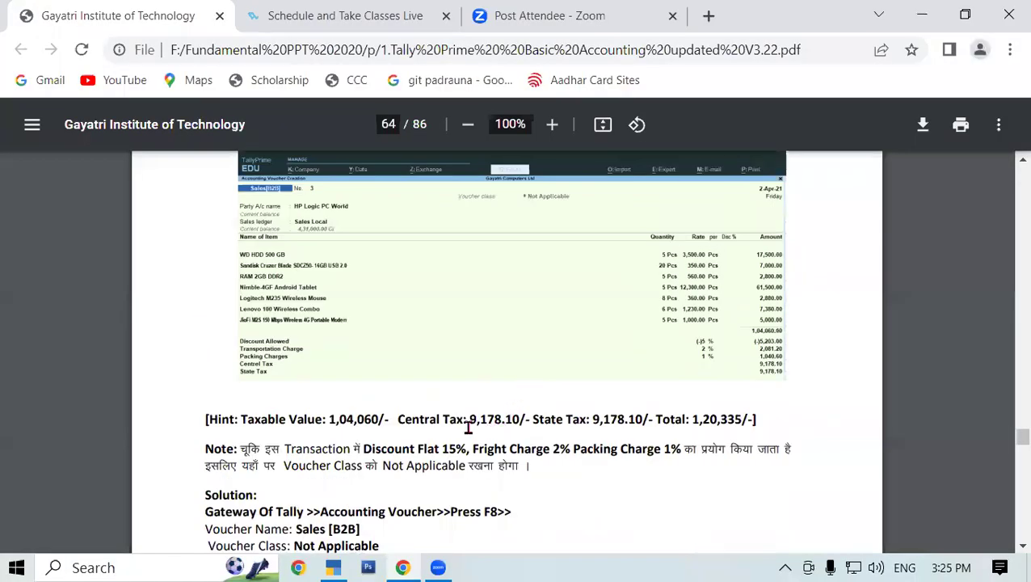
{"action": "left_click_drag", "start_coordinate": [467, 421], "coordinate": [517, 419]}
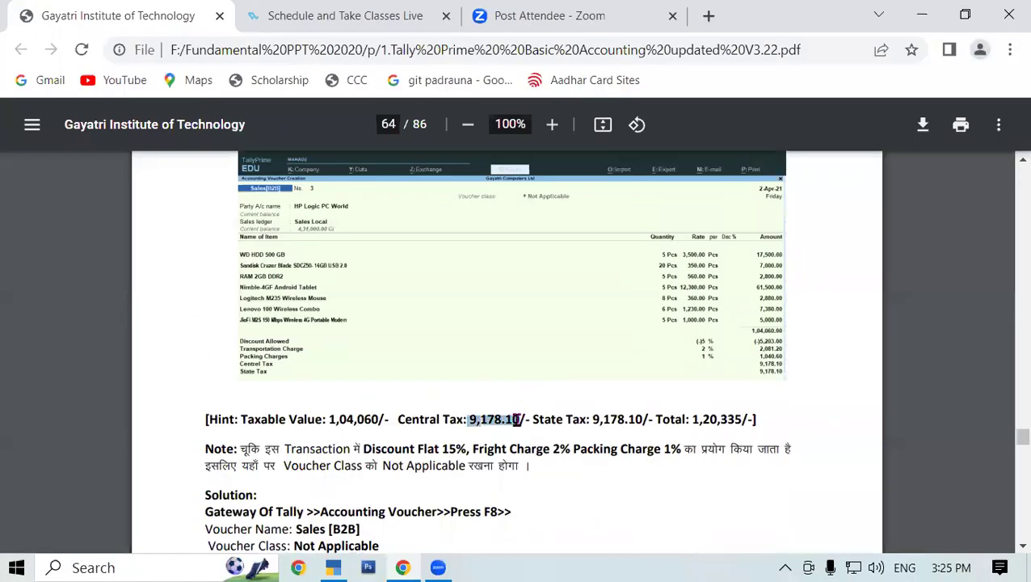
{"action": "left_click", "coordinate": [351, 559]}
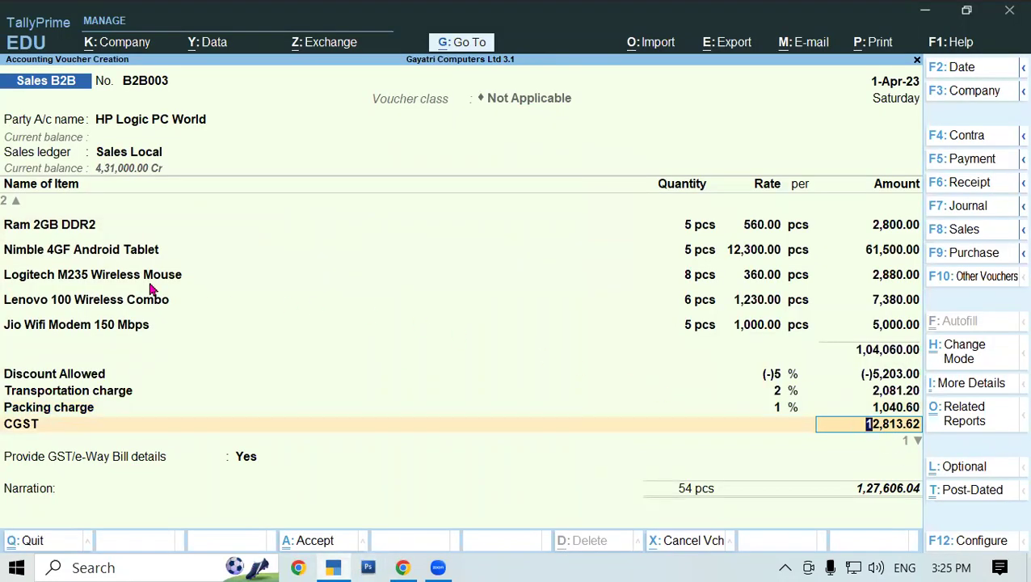
Open the Nimble 4GF Android Tablet stock item from its voucher line, and from there open its Tablet stock group for alteration
{"action": "left_click", "coordinate": [102, 255]}
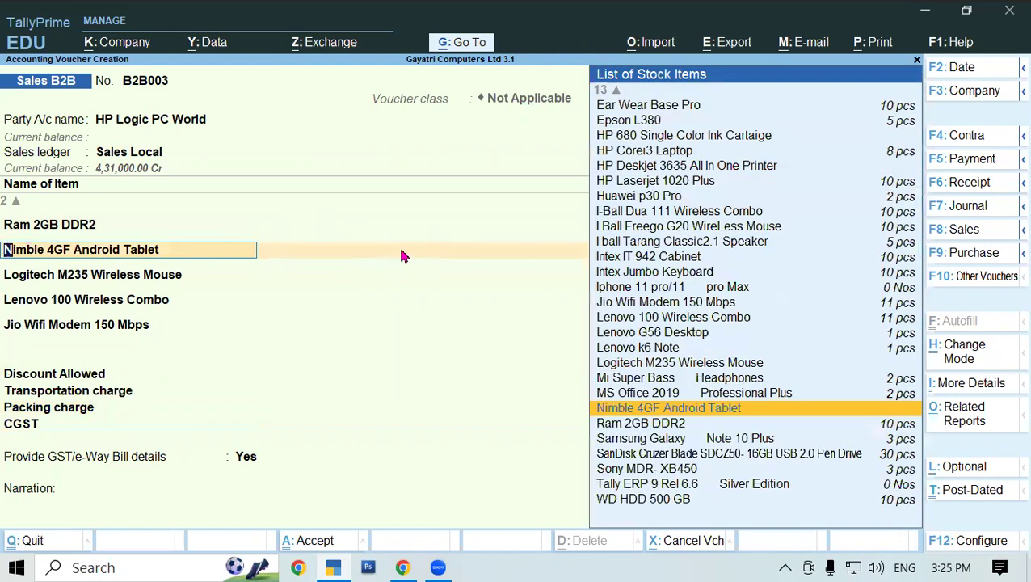
{"action": "key", "text": "ctrl+Return"}
{"action": "key", "text": "Return"}
{"action": "key", "text": "Return"}
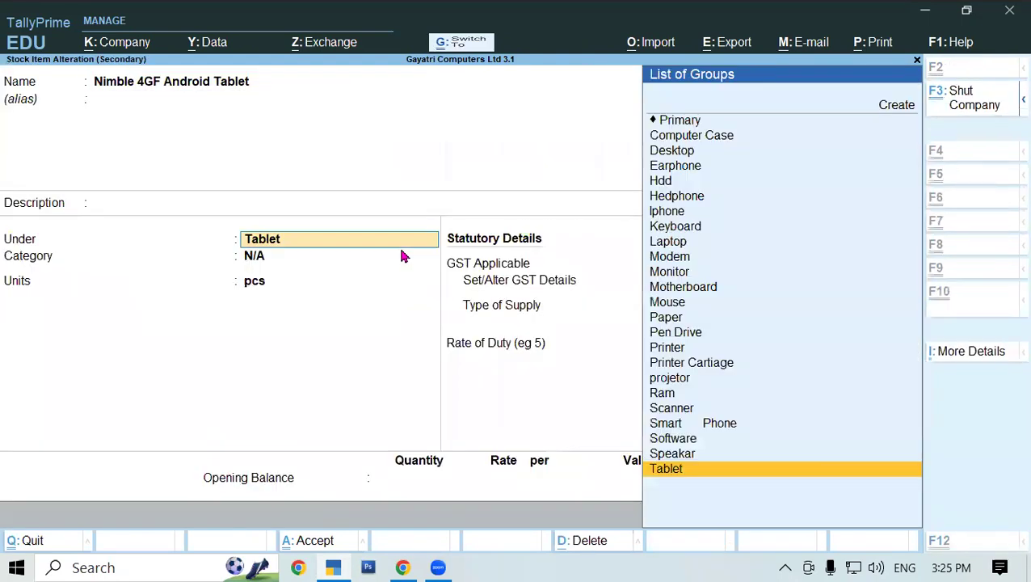
{"action": "key", "text": "ctrl+Return"}
{"action": "key", "text": "Return"}
{"action": "key", "text": "Return"}
{"action": "key", "text": "Return"}
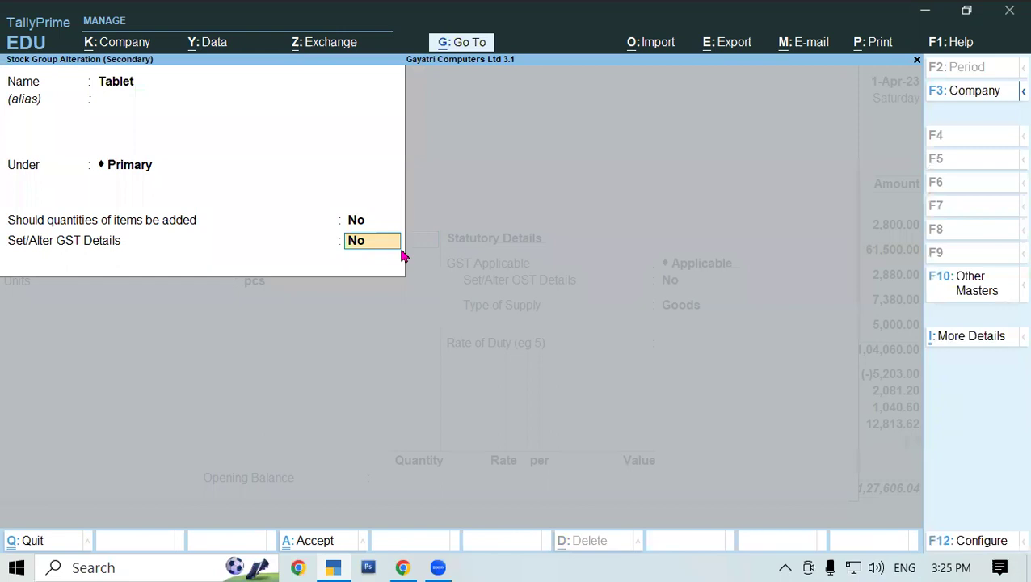
Set the Tablet stock group's GST rate to 18% integrated tax, applicable from 1-Apr-23, and save the group
{"action": "key", "text": "y"}
{"action": "key", "text": "Return"}
{"action": "key", "text": "Return"}
{"action": "key", "text": "Return"}
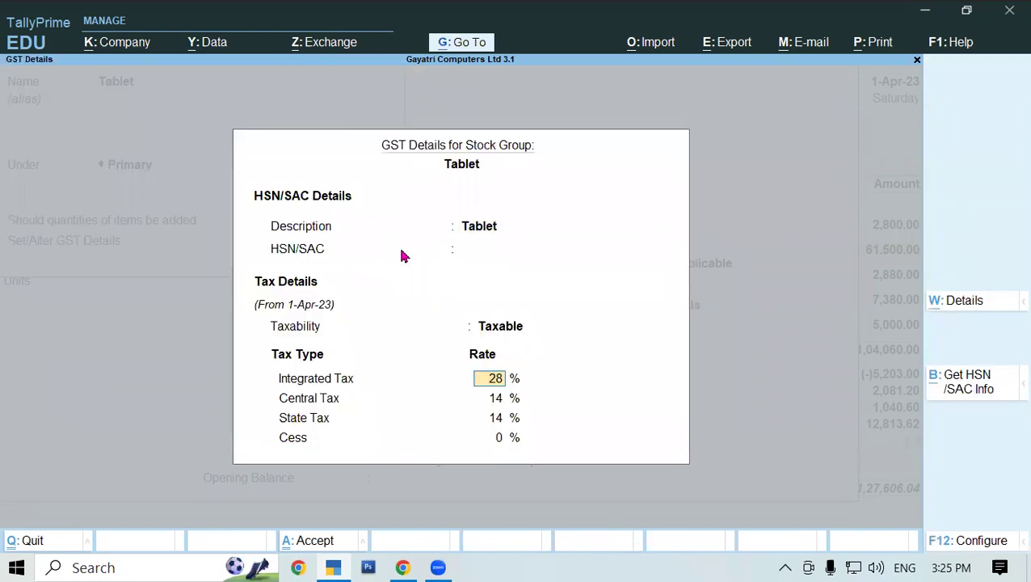
{"action": "key", "text": "Return"}
{"action": "key", "text": "Return"}
{"action": "key", "text": "Return"}
{"action": "key", "text": "Return"}
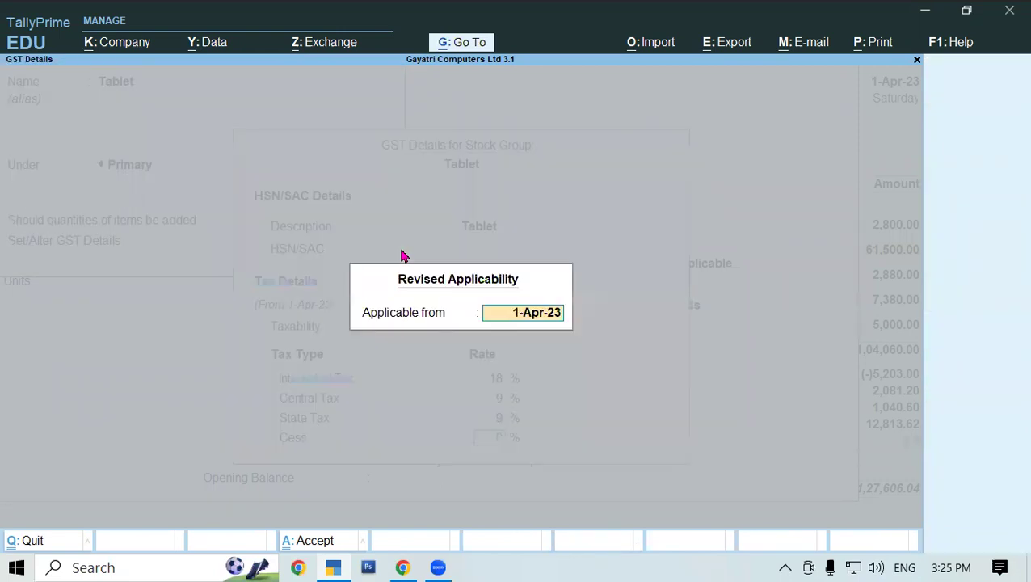
{"action": "key", "text": "Return"}
{"action": "key", "text": "y"}
{"action": "key", "text": "Return"}
{"action": "key", "text": "Return"}
{"action": "key", "text": "Return"}
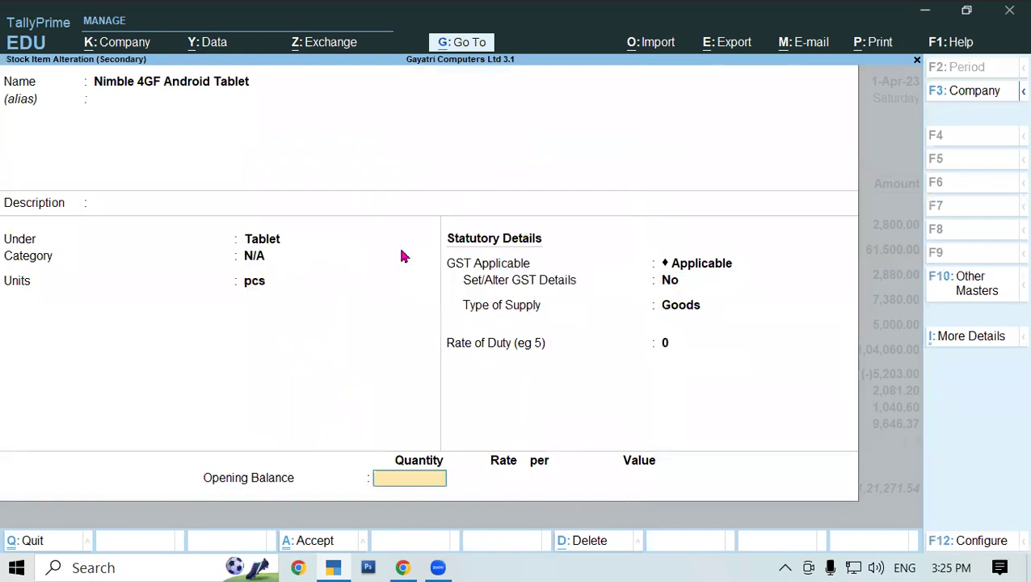
Save the Nimble 4GF Android Tablet item, keep its voucher line's values, and check the recalculated CGST amount
{"action": "key", "text": "Return"}
{"action": "key", "text": "y"}
{"action": "key", "text": "Return"}
{"action": "key", "text": "Return"}
{"action": "key", "text": "Return"}
{"action": "key", "text": "Return"}
{"action": "key", "text": "Return"}
{"action": "key", "text": "Return"}
{"action": "key", "text": "Return"}
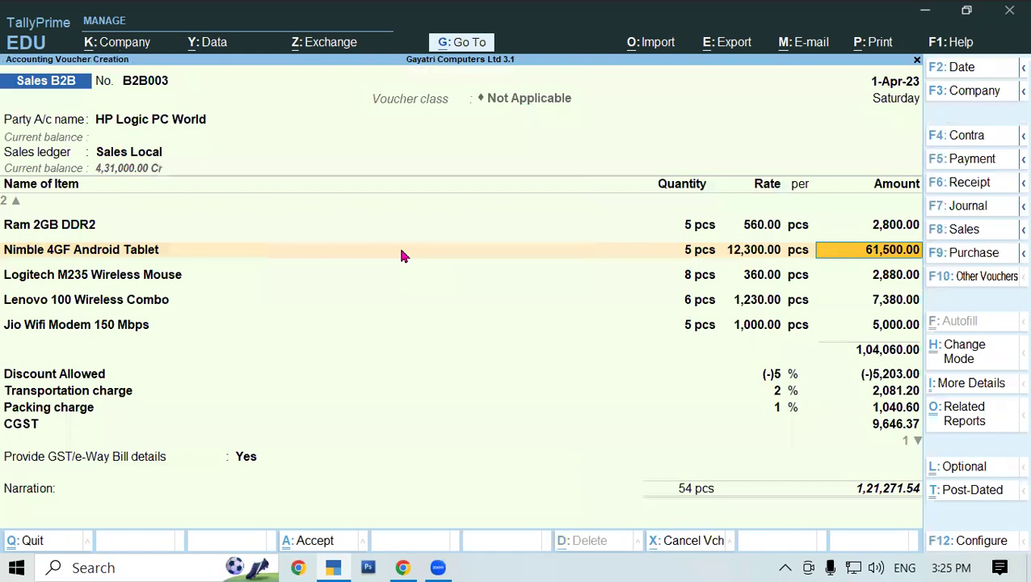
{"action": "left_click", "coordinate": [888, 432]}
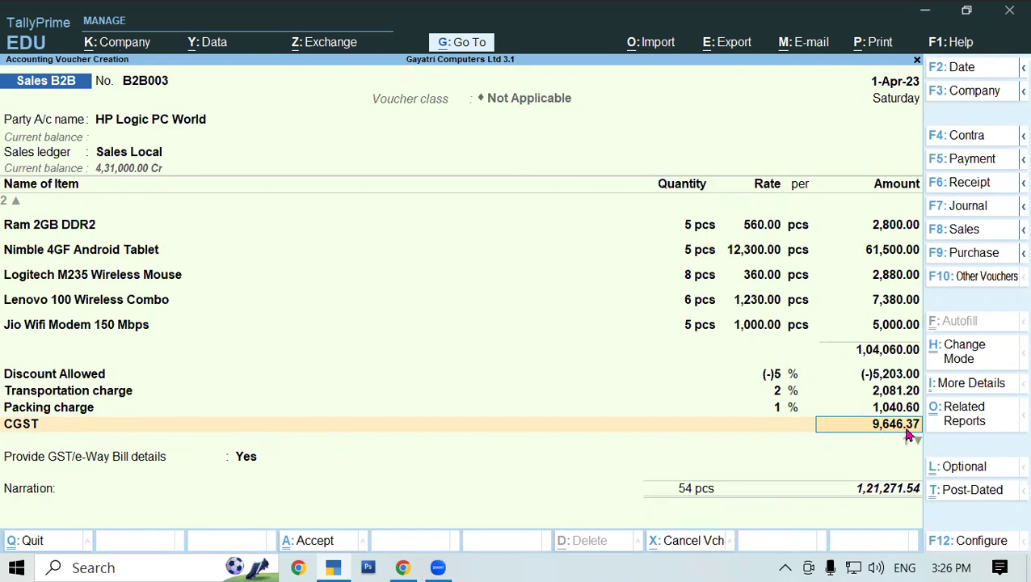
Alter the Discount Allowed ledger to be included in the assessable value calculation for GST, appropriated to Both, and save it
{"action": "left_click", "coordinate": [71, 374]}
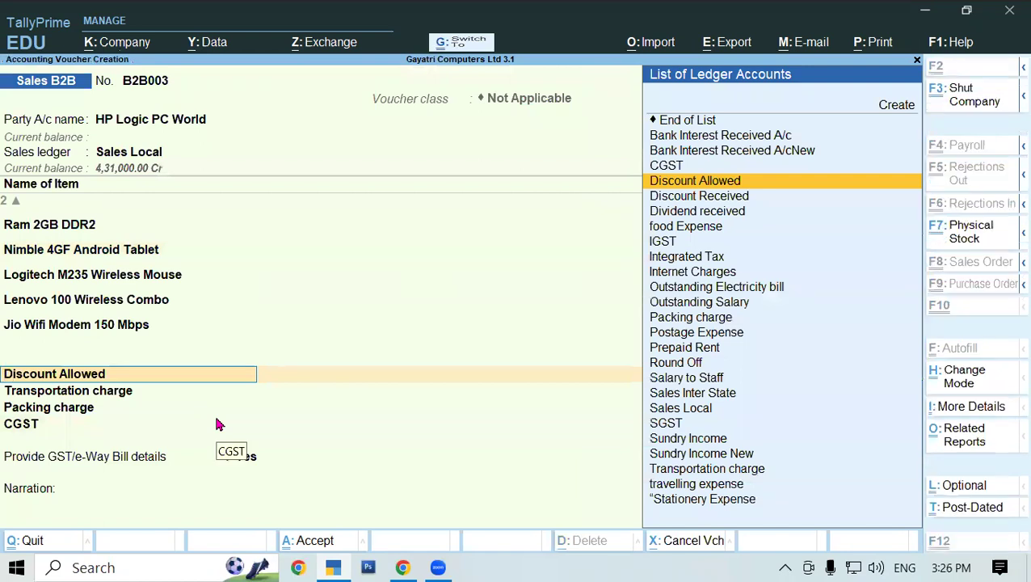
{"action": "key", "text": "ctrl+Return"}
{"action": "key", "text": "Return"}
{"action": "key", "text": "Return"}
{"action": "key", "text": "Return"}
{"action": "key", "text": "Return"}
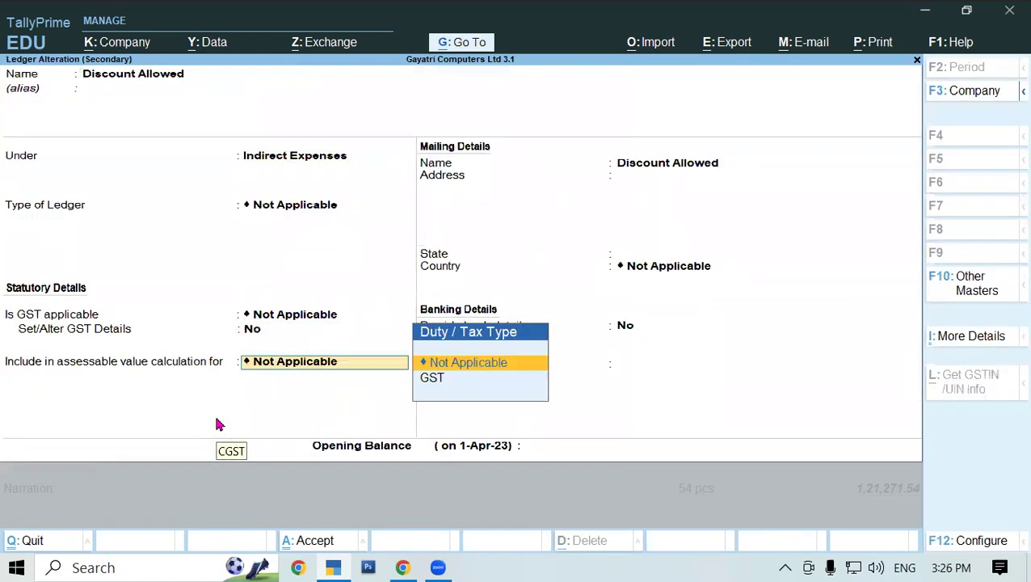
{"action": "key", "text": "Down"}
{"action": "key", "text": "Return"}
{"action": "key", "text": "Up"}
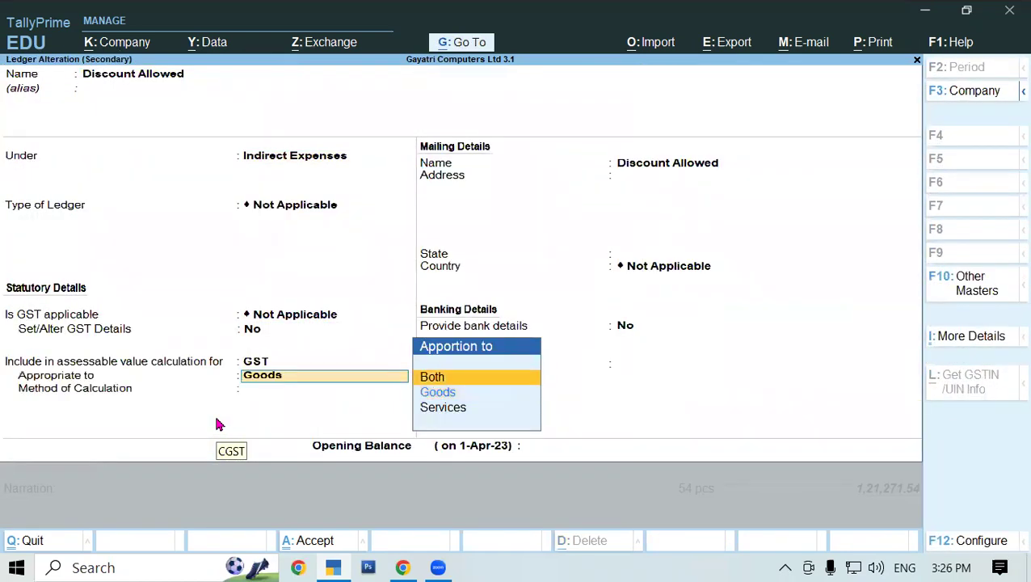
{"action": "key", "text": "Return"}
{"action": "key", "text": "Return"}
{"action": "key", "text": "Return"}
{"action": "key", "text": "Return"}
{"action": "key", "text": "Return"}
{"action": "key", "text": "Return"}
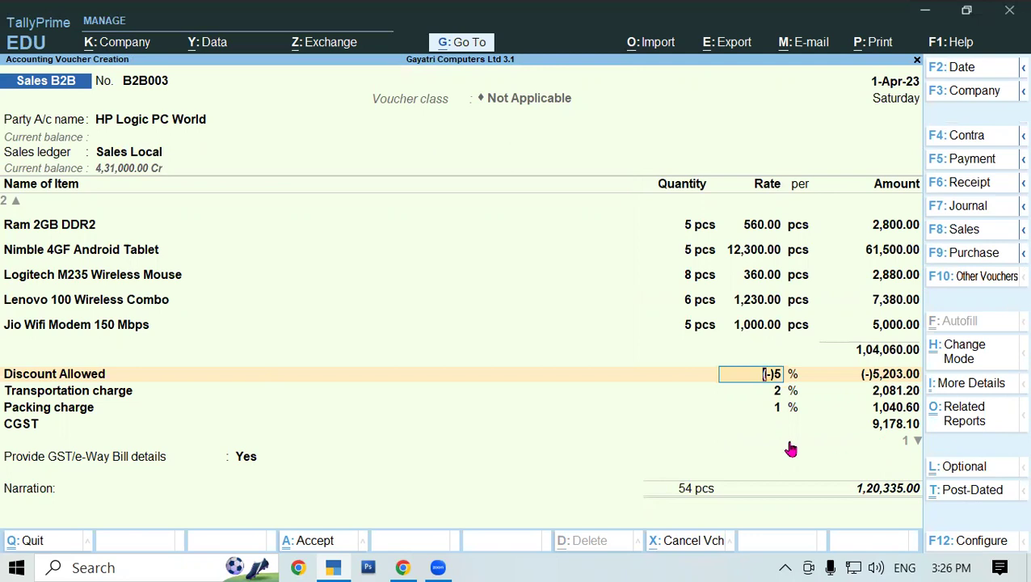
Revisit the Nimble 4GF Android Tablet line and the Discount Allowed line in the voucher
{"action": "left_click", "coordinate": [114, 255]}
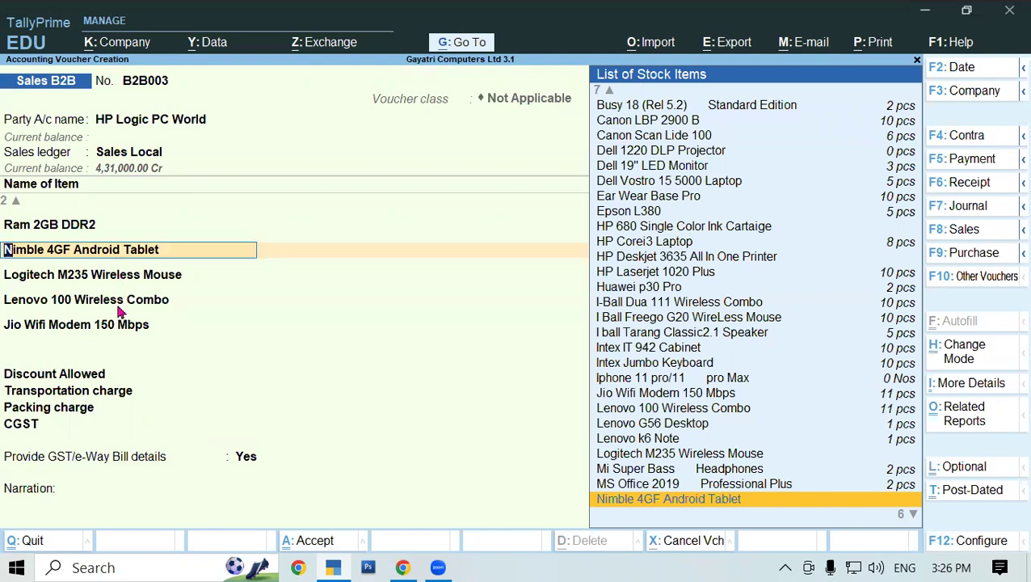
{"action": "left_click", "coordinate": [79, 374]}
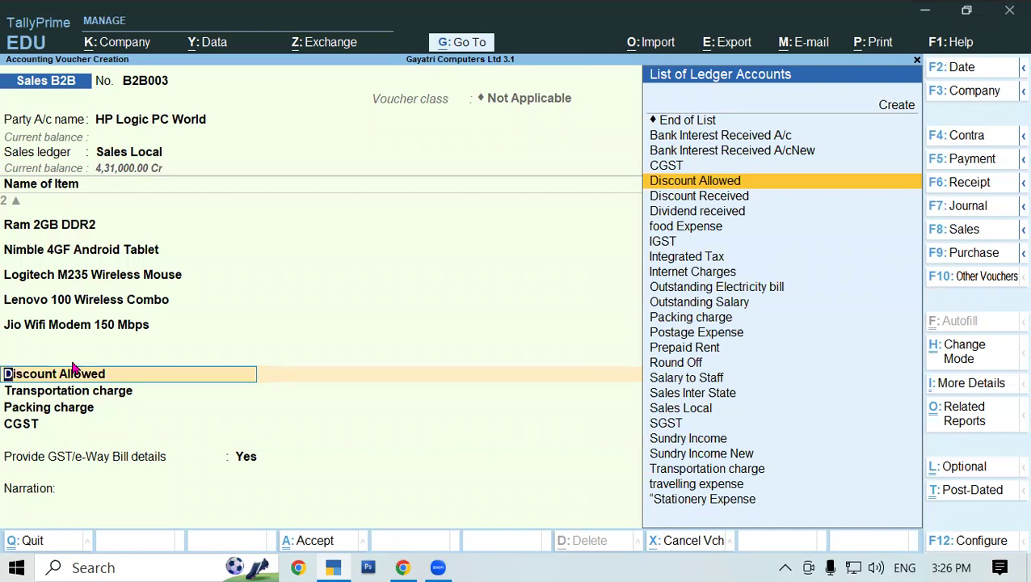
{"action": "key", "text": "Return"}
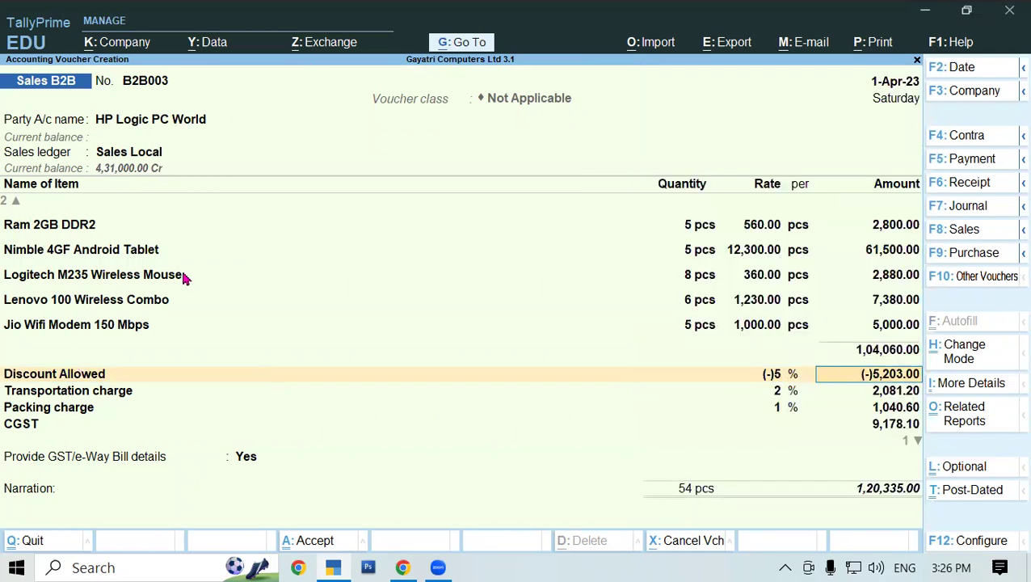
Review the B2B-003 transaction, tax hint and solution notes in the PDF in Chrome, highlighting the additional charge and Voucher Class text
{"action": "left_click", "coordinate": [403, 567]}
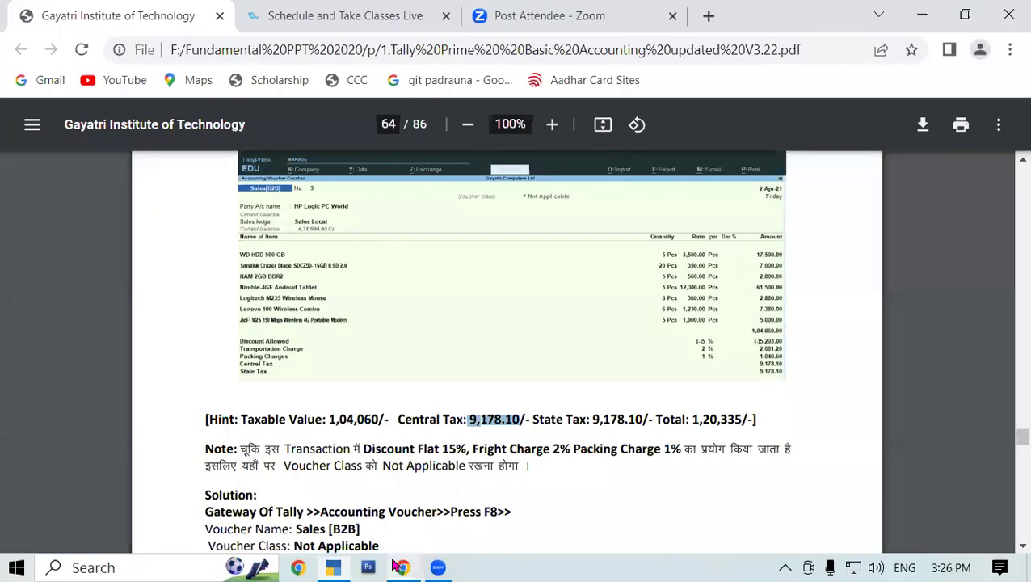
{"action": "scroll", "coordinate": [301, 315], "scroll_direction": "up", "scroll_amount": 10}
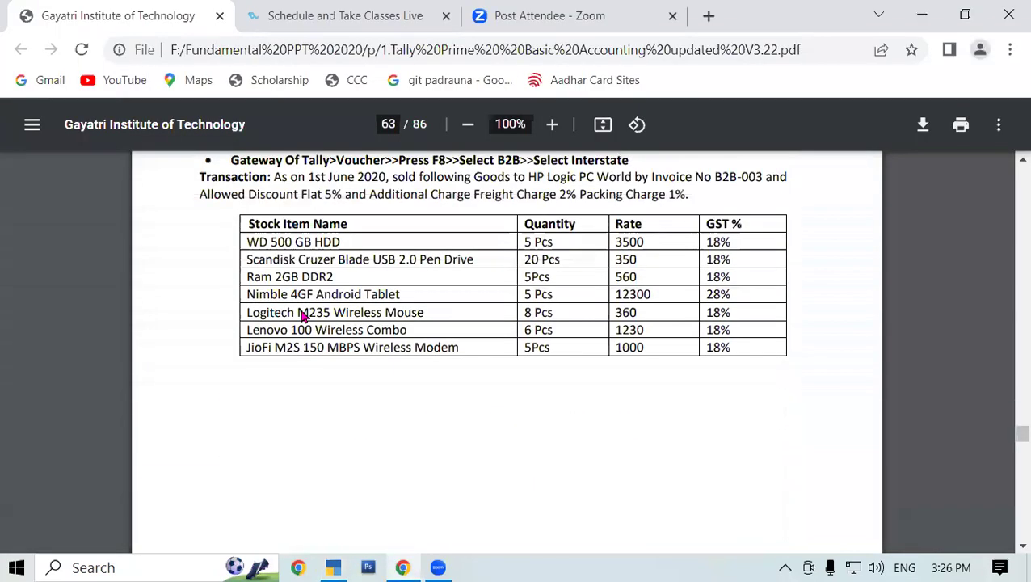
{"action": "left_click_drag", "start_coordinate": [377, 195], "coordinate": [491, 196]}
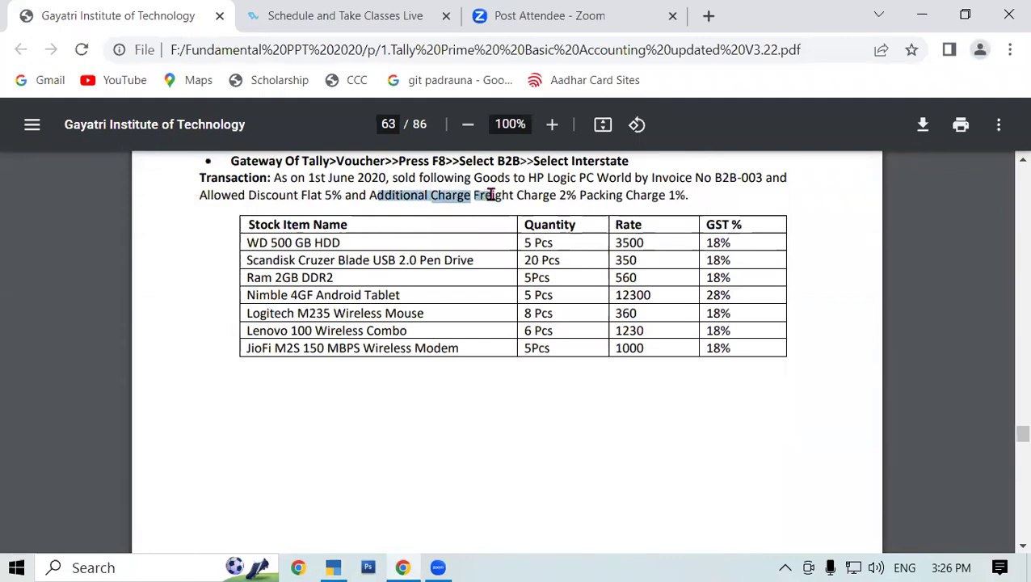
{"action": "scroll", "coordinate": [323, 309], "scroll_direction": "down", "scroll_amount": 10}
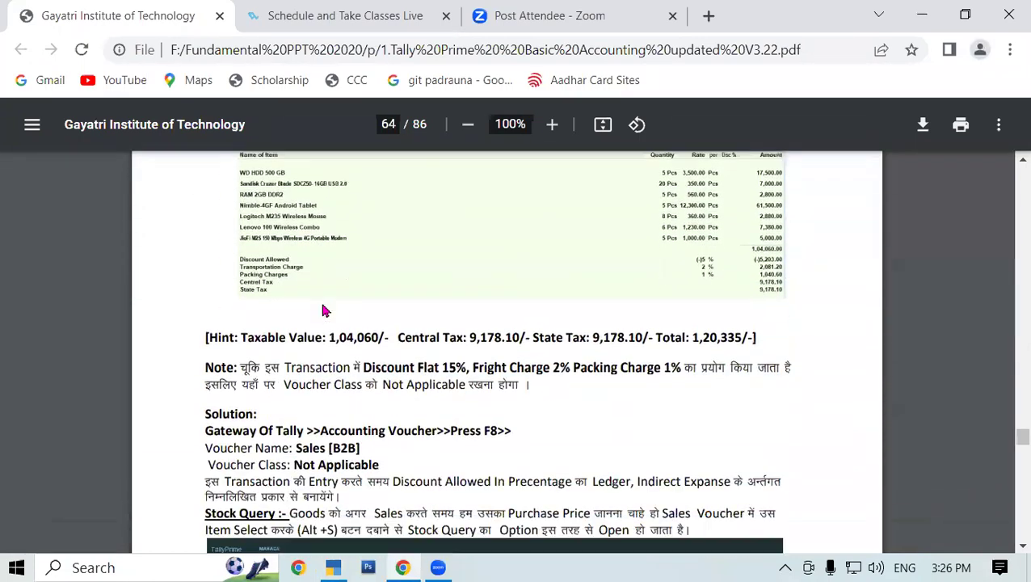
{"action": "scroll", "coordinate": [323, 310], "scroll_direction": "down", "scroll_amount": 2}
{"action": "left_click_drag", "start_coordinate": [224, 360], "coordinate": [388, 356]}
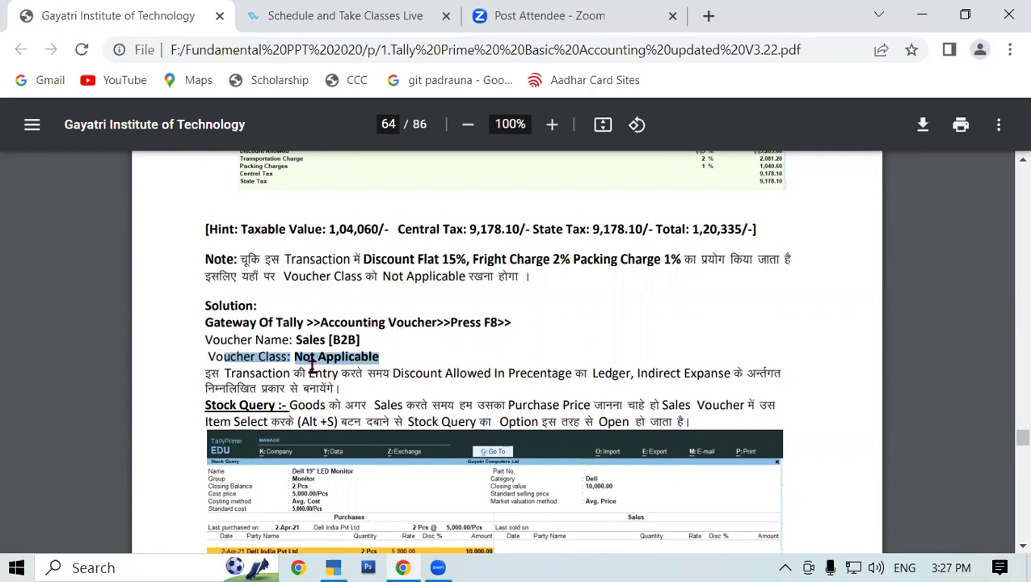
Review the Stock Query notes and the B2B-003 transaction table in the PDF, highlighting the Stock Query explanation and its shortcut
{"action": "left_click_drag", "start_coordinate": [208, 404], "coordinate": [277, 404]}
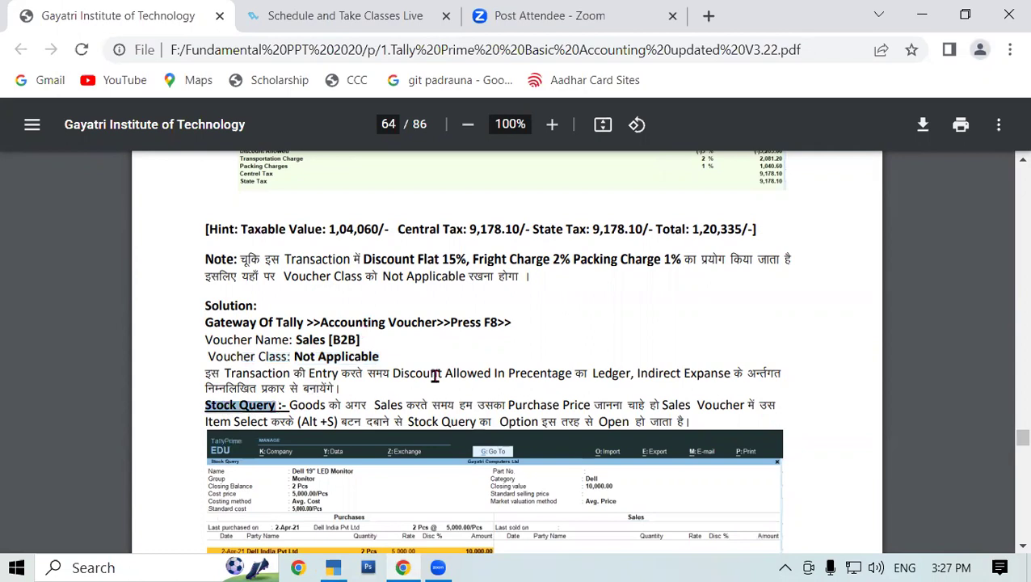
{"action": "scroll", "coordinate": [435, 374], "scroll_direction": "down", "scroll_amount": 2}
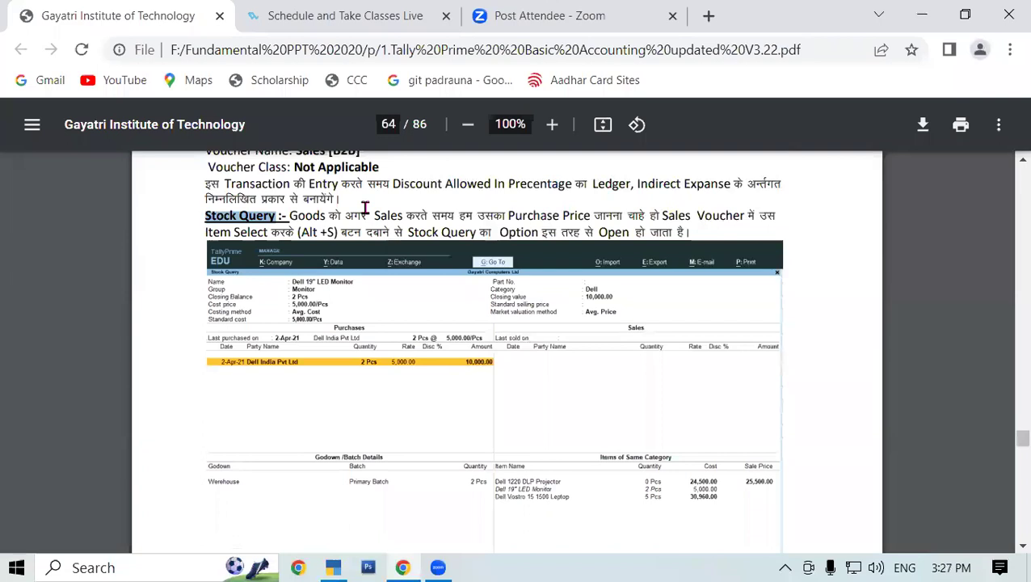
{"action": "left_click_drag", "start_coordinate": [290, 216], "coordinate": [505, 232]}
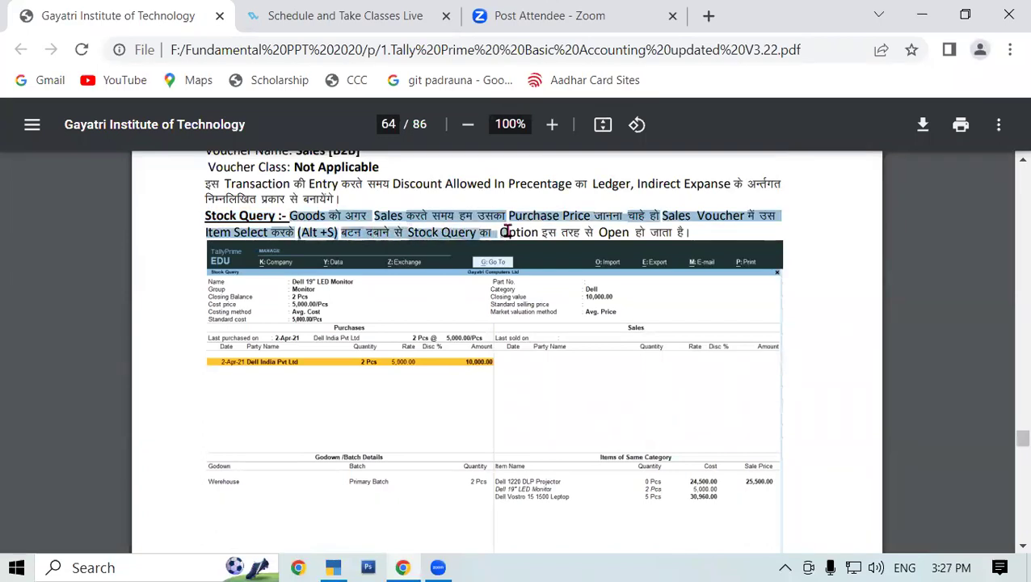
{"action": "left_click", "coordinate": [350, 232]}
{"action": "left_click_drag", "start_coordinate": [301, 232], "coordinate": [329, 233]}
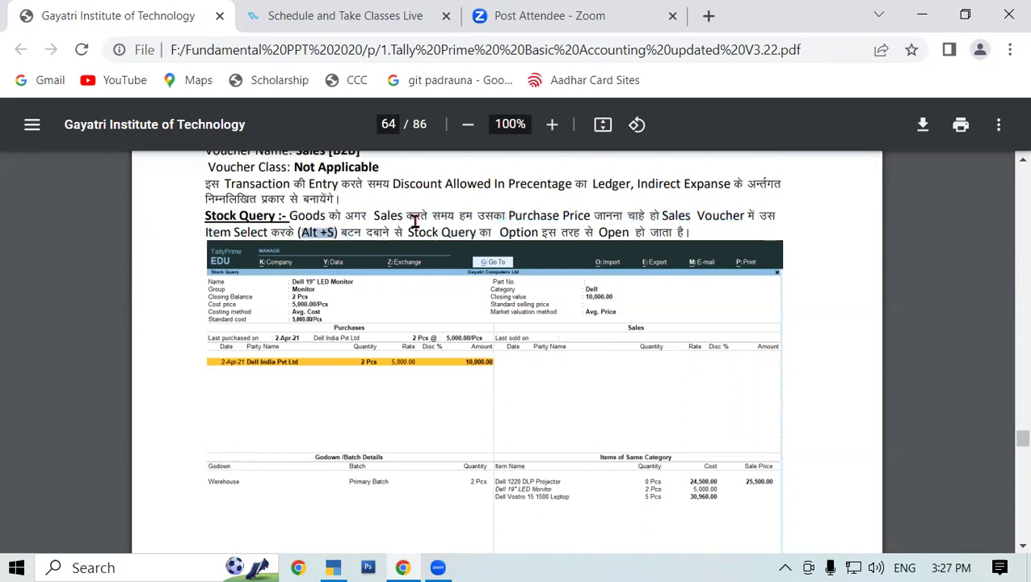
{"action": "scroll", "coordinate": [623, 261], "scroll_direction": "down", "scroll_amount": 4}
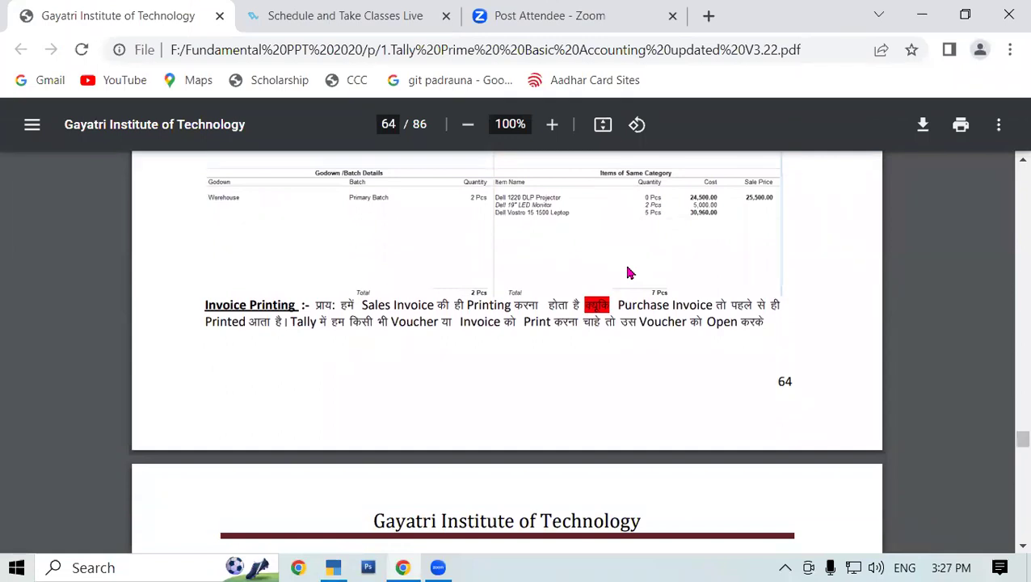
{"action": "scroll", "coordinate": [629, 273], "scroll_direction": "up", "scroll_amount": 4}
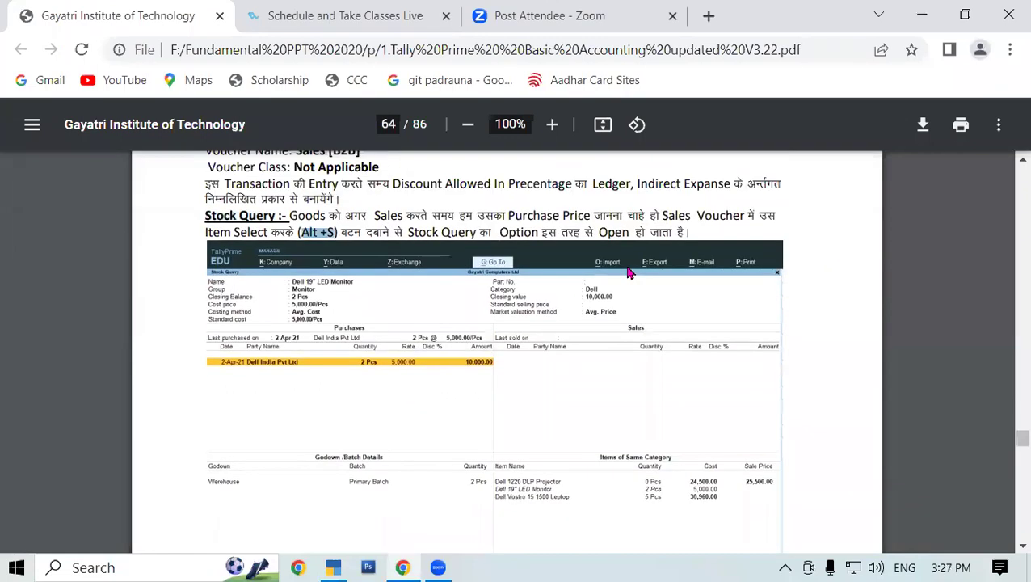
{"action": "scroll", "coordinate": [630, 273], "scroll_direction": "up", "scroll_amount": 3}
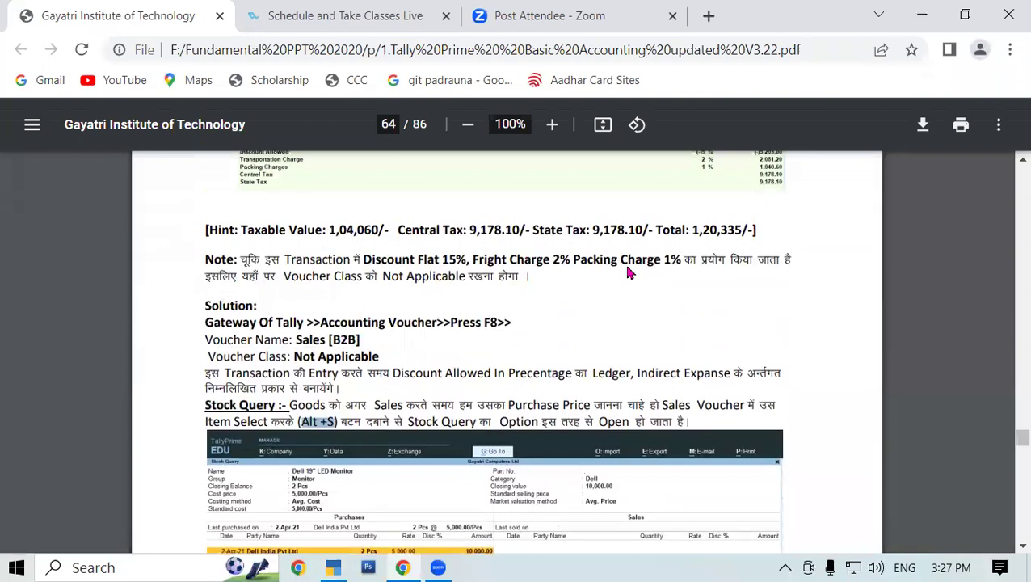
{"action": "scroll", "coordinate": [630, 273], "scroll_direction": "up", "scroll_amount": 4}
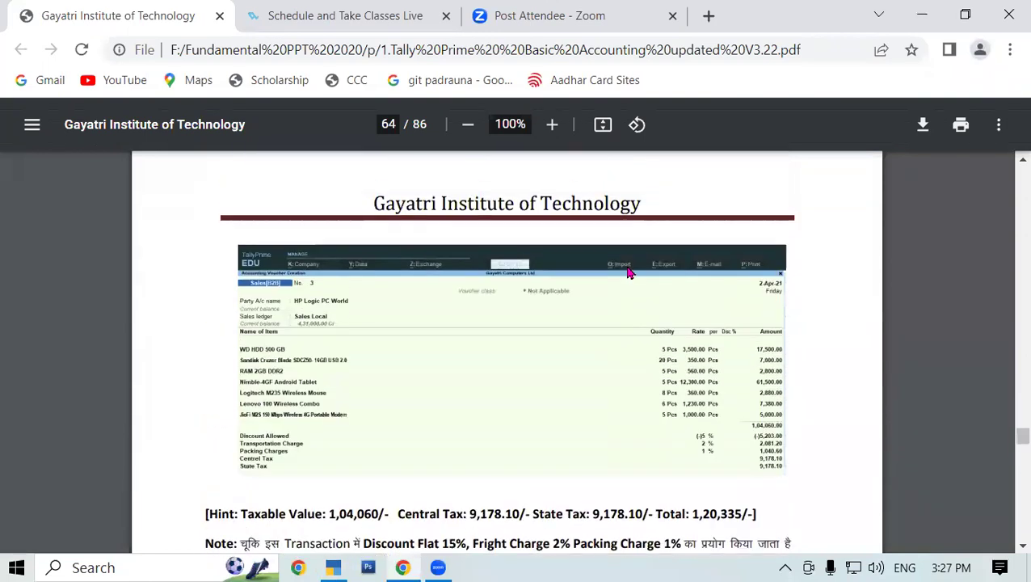
{"action": "scroll", "coordinate": [630, 273], "scroll_direction": "up", "scroll_amount": 8}
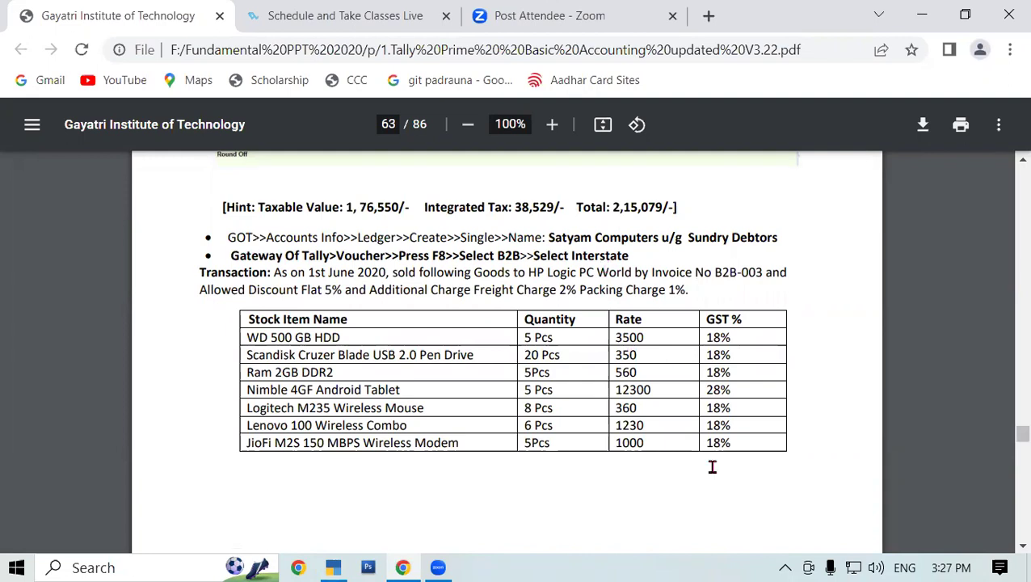
Draw circled Pu, S and W labels with arrows and connecting lines over the B2B-003 transaction, and clear all annotations
{"action": "mouse_move", "coordinate": [518, 224]}
{"action": "left_mouse_down"}
{"action": "mouse_move", "coordinate": [519, 263]}
{"action": "mouse_move", "coordinate": [530, 230]}
{"action": "mouse_move", "coordinate": [521, 257]}
{"action": "mouse_move", "coordinate": [549, 264]}
{"action": "mouse_move", "coordinate": [572, 250]}
{"action": "mouse_move", "coordinate": [578, 279]}
{"action": "left_mouse_up"}
{"action": "mouse_move", "coordinate": [559, 200]}
{"action": "left_mouse_down"}
{"action": "mouse_move", "coordinate": [541, 194]}
{"action": "mouse_move", "coordinate": [483, 251]}
{"action": "mouse_move", "coordinate": [599, 324]}
{"action": "mouse_move", "coordinate": [586, 195]}
{"action": "mouse_move", "coordinate": [563, 199]}
{"action": "left_mouse_up"}
{"action": "mouse_move", "coordinate": [754, 215]}
{"action": "left_mouse_down"}
{"action": "mouse_move", "coordinate": [711, 221]}
{"action": "mouse_move", "coordinate": [741, 260]}
{"action": "mouse_move", "coordinate": [722, 276]}
{"action": "left_mouse_up"}
{"action": "mouse_move", "coordinate": [702, 345]}
{"action": "left_mouse_down"}
{"action": "mouse_move", "coordinate": [752, 356]}
{"action": "mouse_move", "coordinate": [784, 325]}
{"action": "left_mouse_up"}
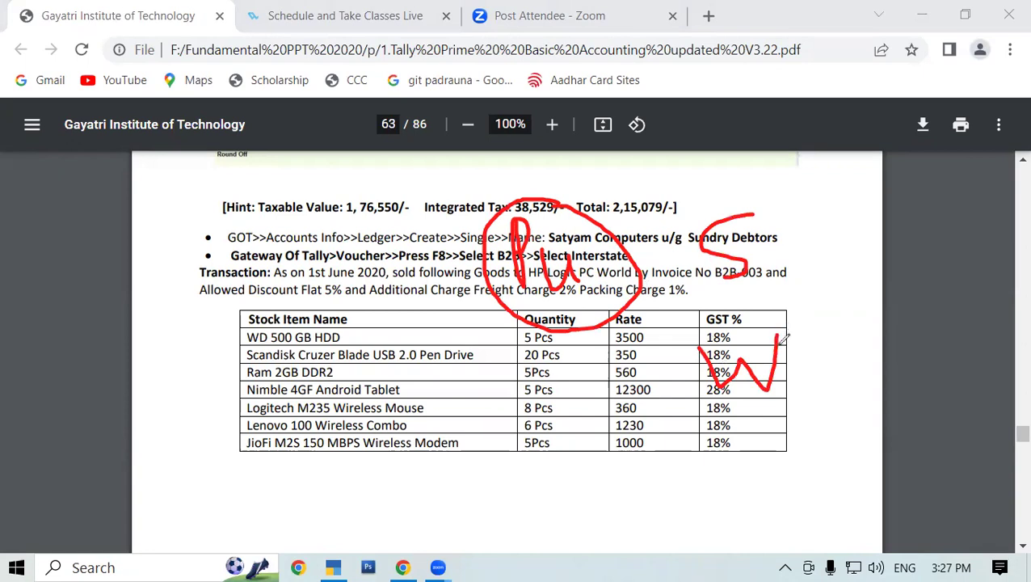
{"action": "mouse_move", "coordinate": [730, 201]}
{"action": "left_mouse_down"}
{"action": "mouse_move", "coordinate": [730, 299]}
{"action": "mouse_move", "coordinate": [757, 246]}
{"action": "mouse_move", "coordinate": [721, 223]}
{"action": "left_mouse_up"}
{"action": "mouse_move", "coordinate": [719, 323]}
{"action": "left_mouse_down"}
{"action": "mouse_move", "coordinate": [735, 436]}
{"action": "mouse_move", "coordinate": [817, 293]}
{"action": "mouse_move", "coordinate": [693, 320]}
{"action": "left_mouse_up"}
{"action": "mouse_move", "coordinate": [759, 250]}
{"action": "left_mouse_down"}
{"action": "mouse_move", "coordinate": [789, 243]}
{"action": "mouse_move", "coordinate": [796, 256]}
{"action": "left_mouse_up"}
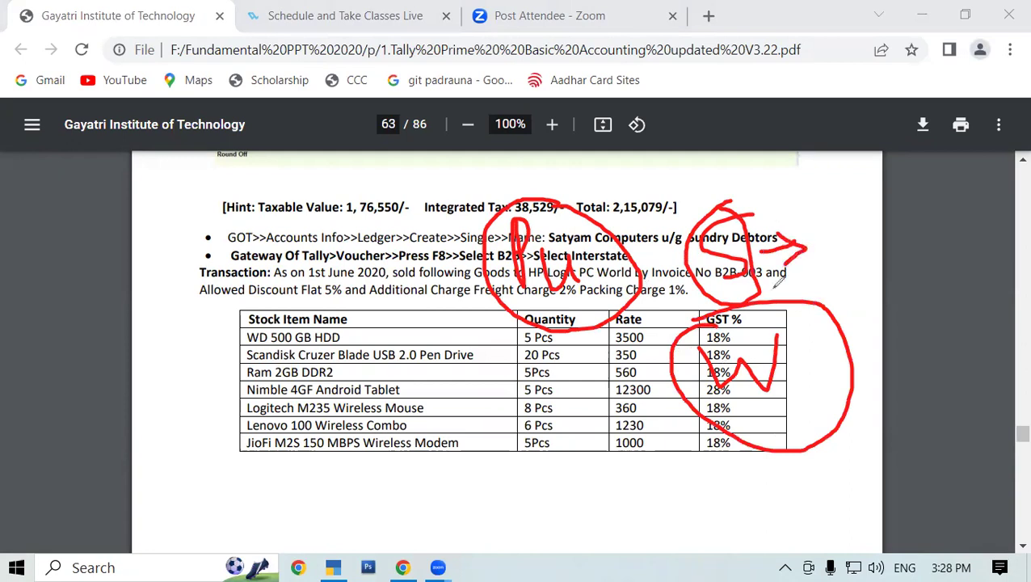
{"action": "mouse_move", "coordinate": [856, 338]}
{"action": "left_mouse_down"}
{"action": "mouse_move", "coordinate": [883, 340]}
{"action": "mouse_move", "coordinate": [873, 361]}
{"action": "left_mouse_up"}
{"action": "mouse_move", "coordinate": [687, 264]}
{"action": "left_mouse_down"}
{"action": "mouse_move", "coordinate": [638, 333]}
{"action": "mouse_move", "coordinate": [675, 408]}
{"action": "left_mouse_up"}
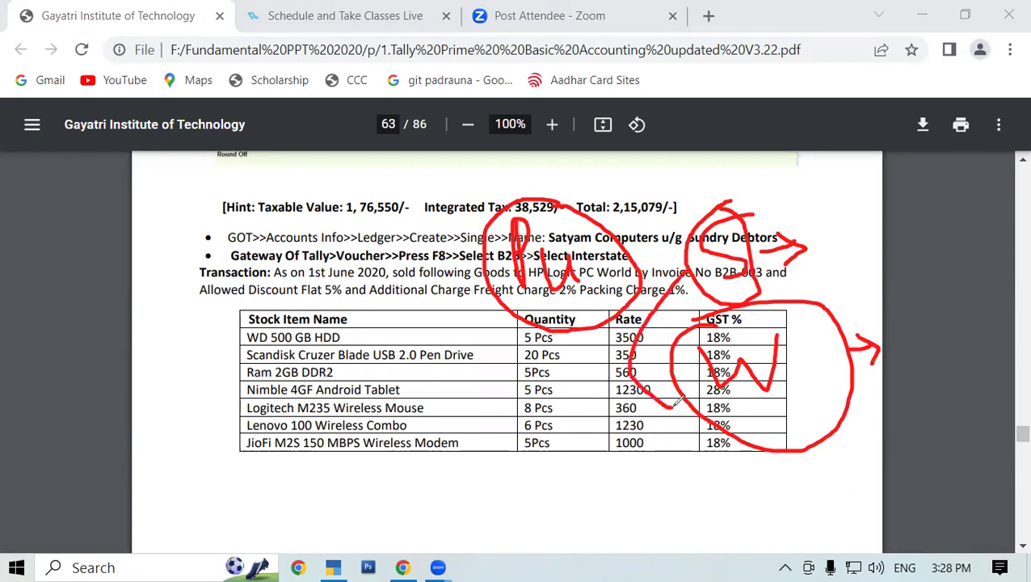
{"action": "left_click_drag", "start_coordinate": [639, 347], "coordinate": [596, 350]}
{"action": "mouse_move", "coordinate": [691, 242]}
{"action": "left_mouse_down"}
{"action": "mouse_move", "coordinate": [649, 189]}
{"action": "mouse_move", "coordinate": [662, 167]}
{"action": "mouse_move", "coordinate": [706, 183]}
{"action": "left_mouse_up"}
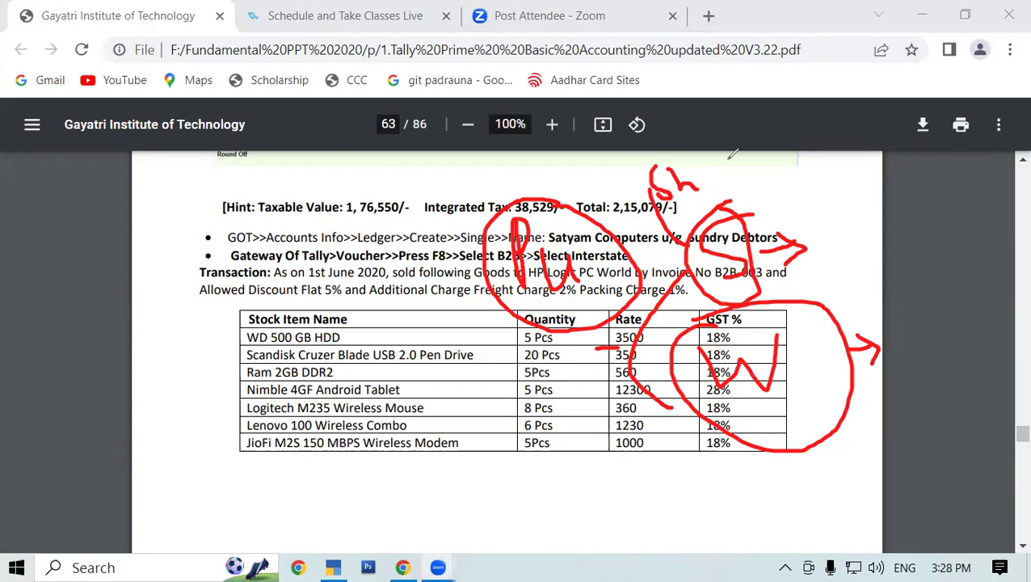
{"action": "key", "text": "e"}
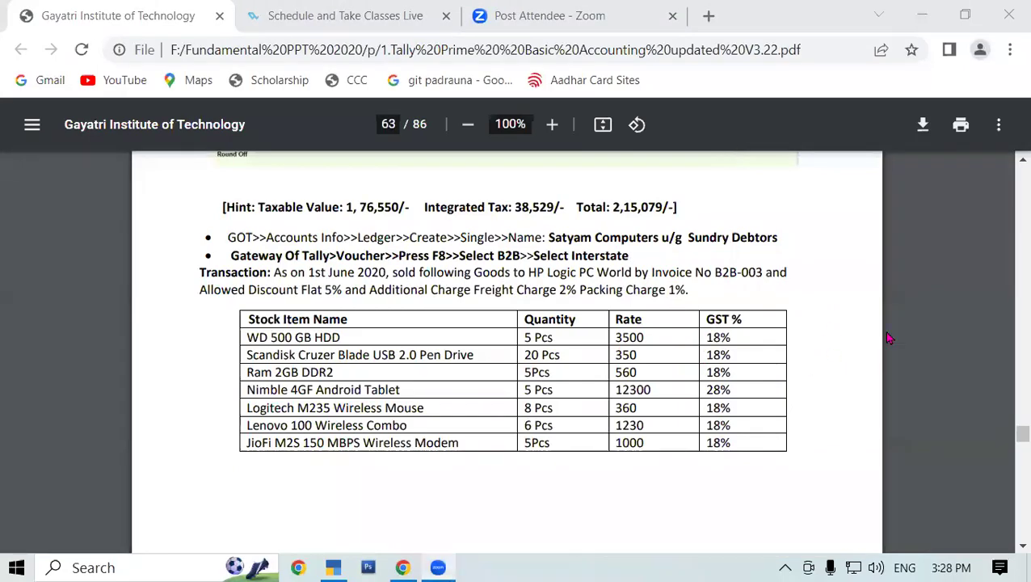
Switch to TallyPrime and open the item allocations of the WD HDD 500 GB line in voucher B2B003
{"action": "left_click", "coordinate": [333, 567]}
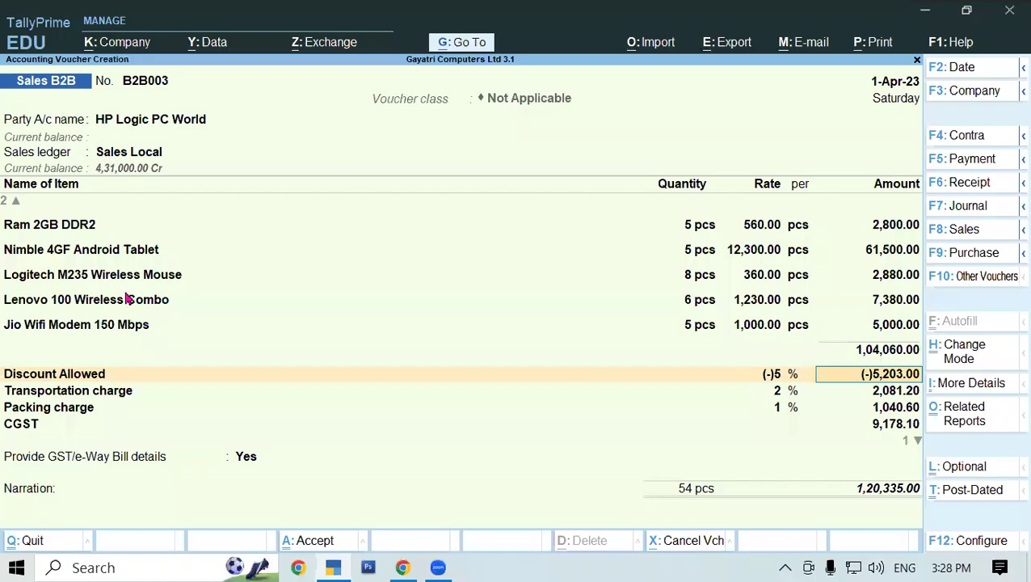
{"action": "left_click", "coordinate": [79, 253]}
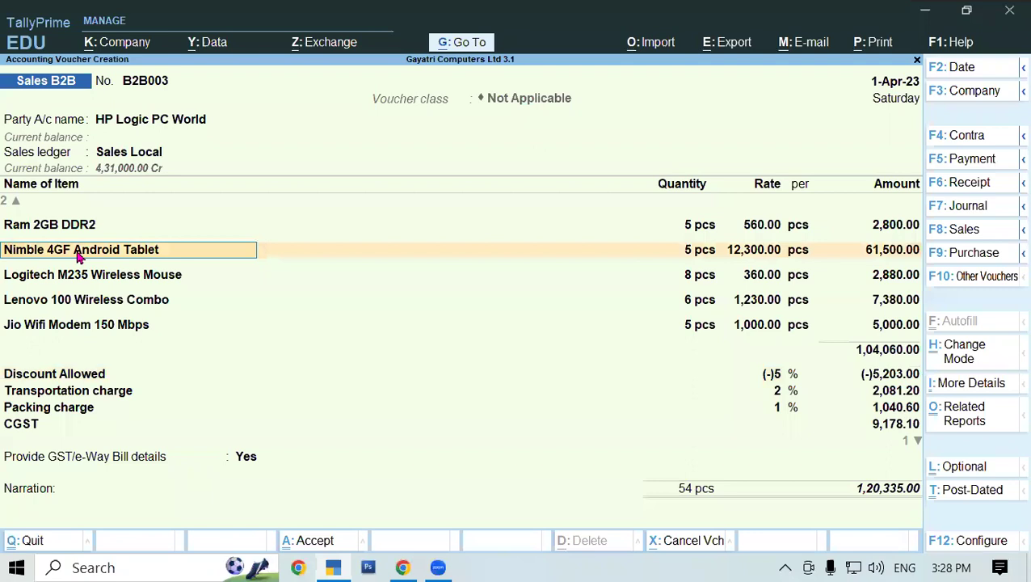
{"action": "left_click", "coordinate": [898, 257]}
{"action": "key", "text": "Up"}
{"action": "key", "text": "Up"}
{"action": "key", "text": "Up"}
{"action": "key", "text": "Up"}
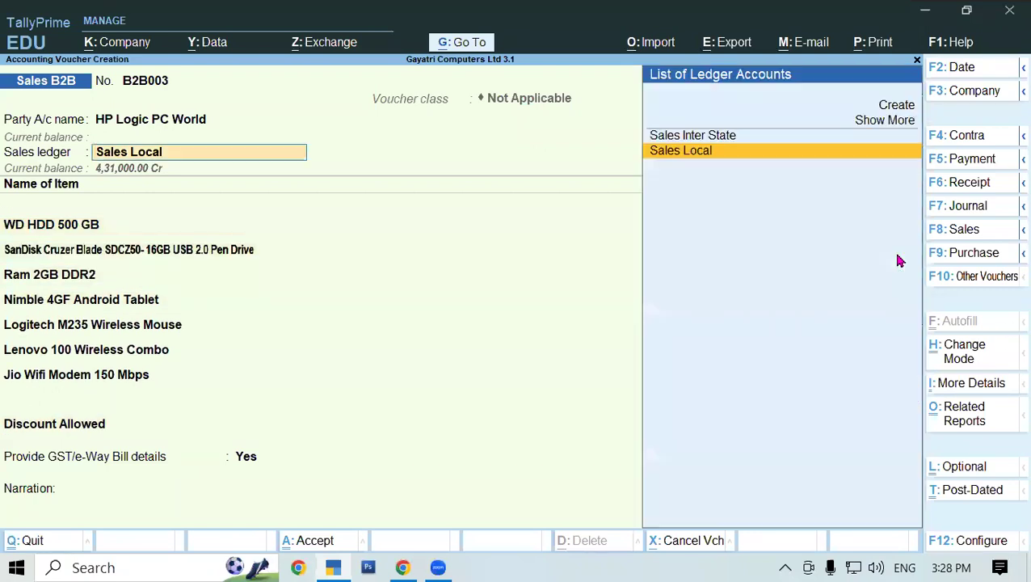
{"action": "left_click", "coordinate": [59, 226]}
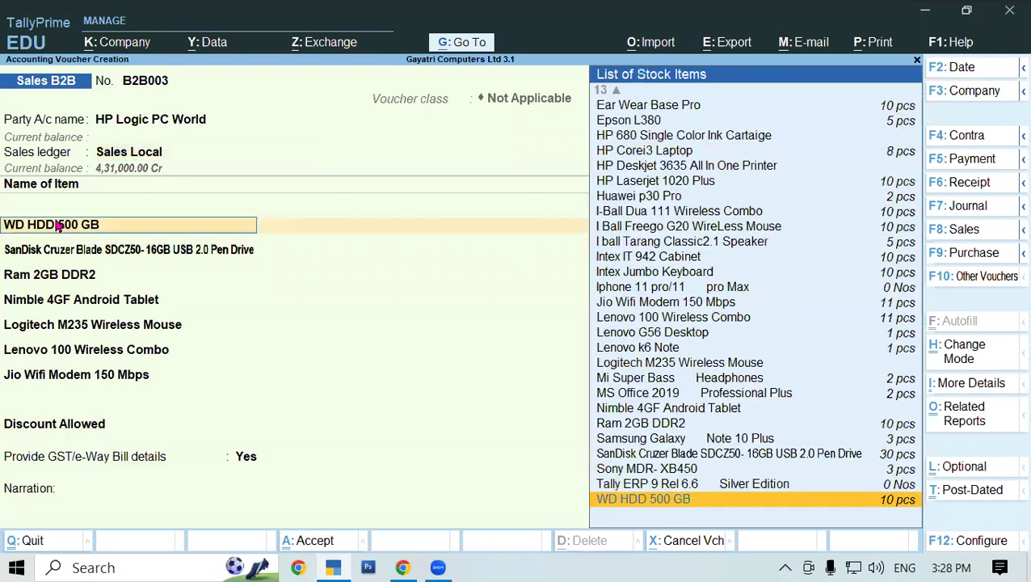
{"action": "key", "text": "Return"}
{"action": "key", "text": "Return"}
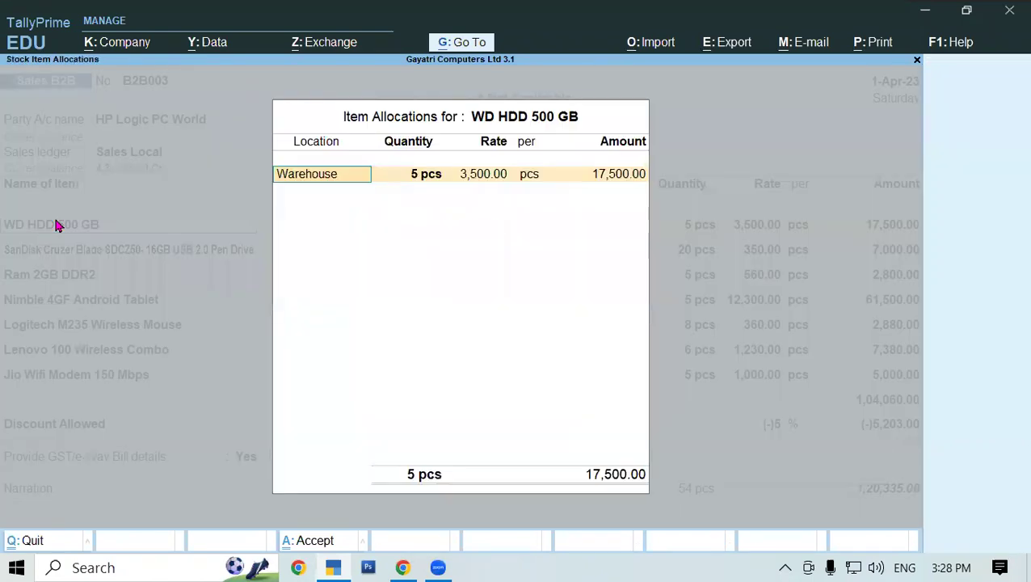
Reselect Warehouse as the location for the WD HDD 500 GB line and accept its existing quantity, rate and amount
{"action": "key", "text": "BackSpace"}
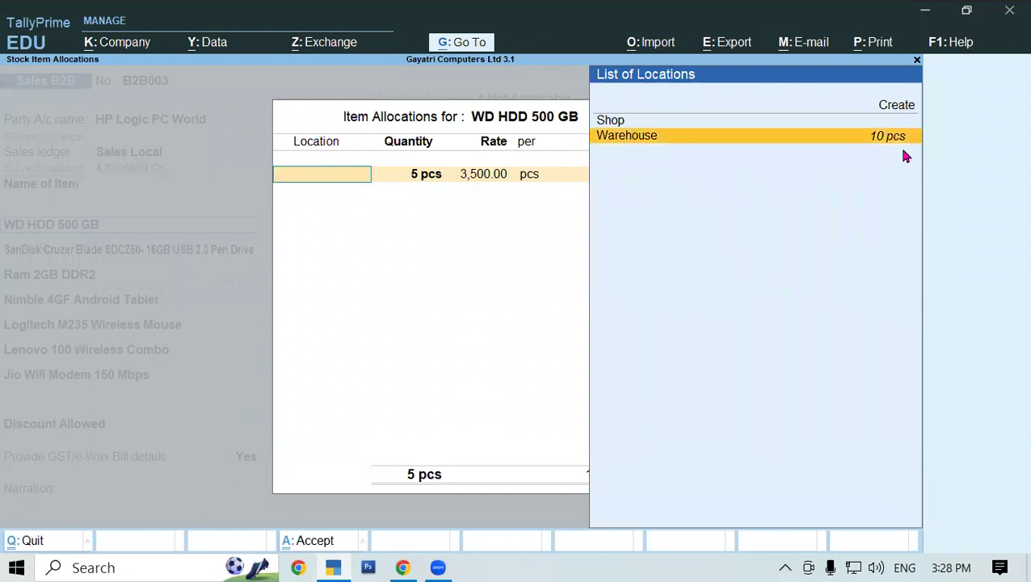
{"action": "left_click", "coordinate": [634, 139]}
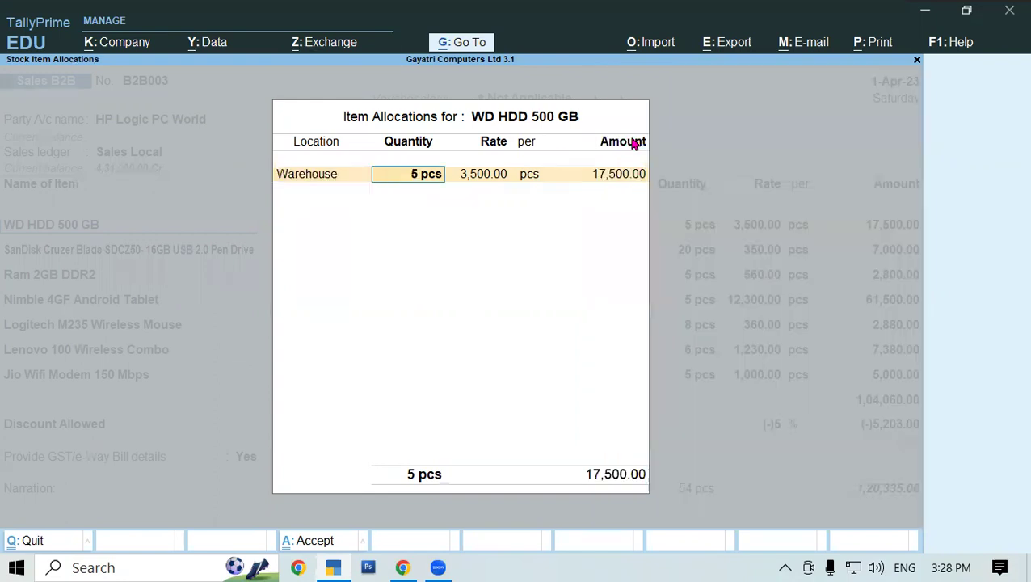
{"action": "key", "text": "Return"}
{"action": "key", "text": "Return"}
{"action": "key", "text": "Return"}
{"action": "key", "text": "Return"}
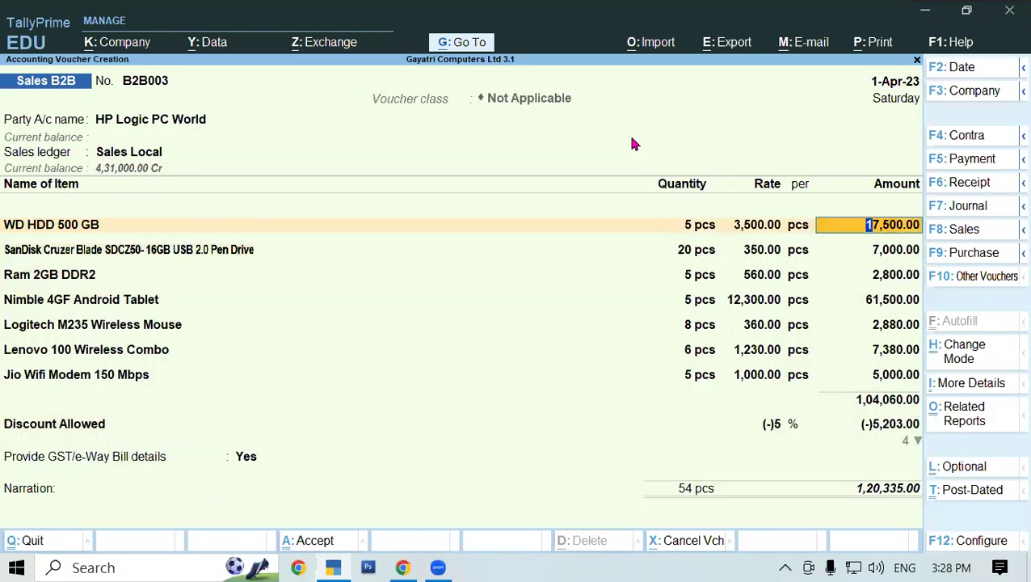
{"action": "key", "text": "Return"}
Try allocating the 20 pcs of the SanDisk Cruzer Blade pen drive from the Warehouse location
{"action": "key", "text": "Return"}
{"action": "key", "text": "Return"}
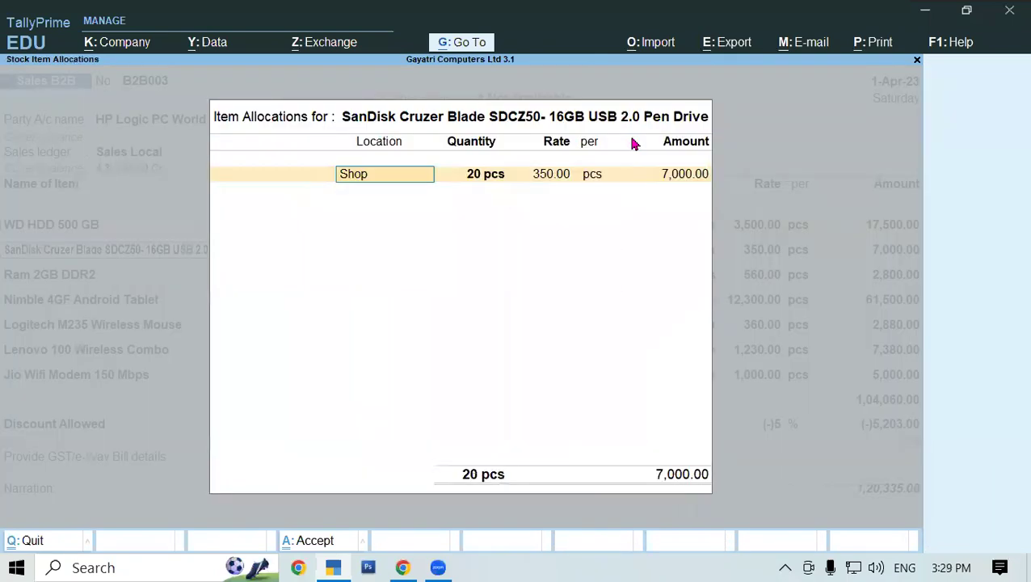
{"action": "key", "text": "BackSpace"}
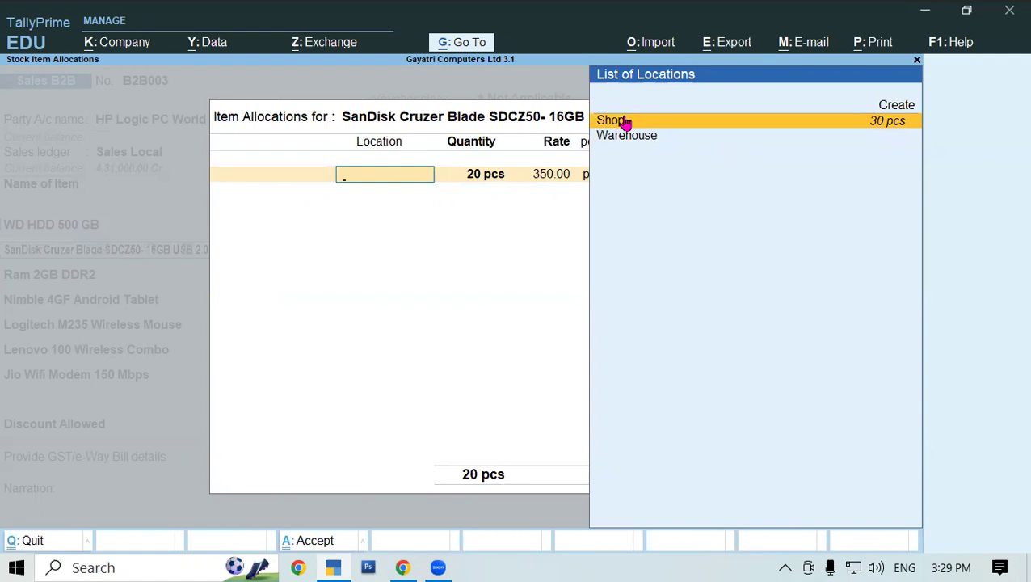
{"action": "key", "text": "Down"}
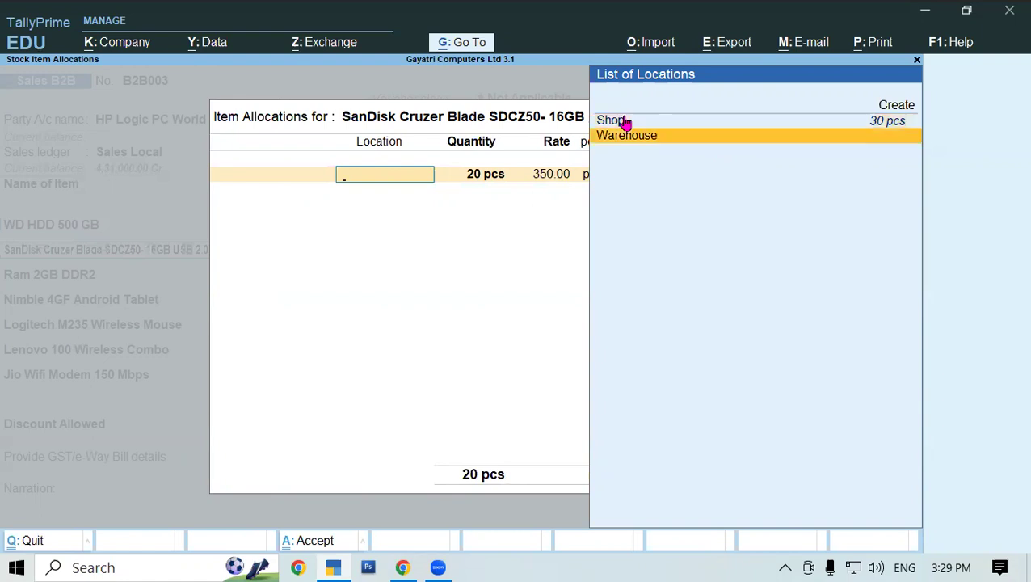
{"action": "key", "text": "Return"}
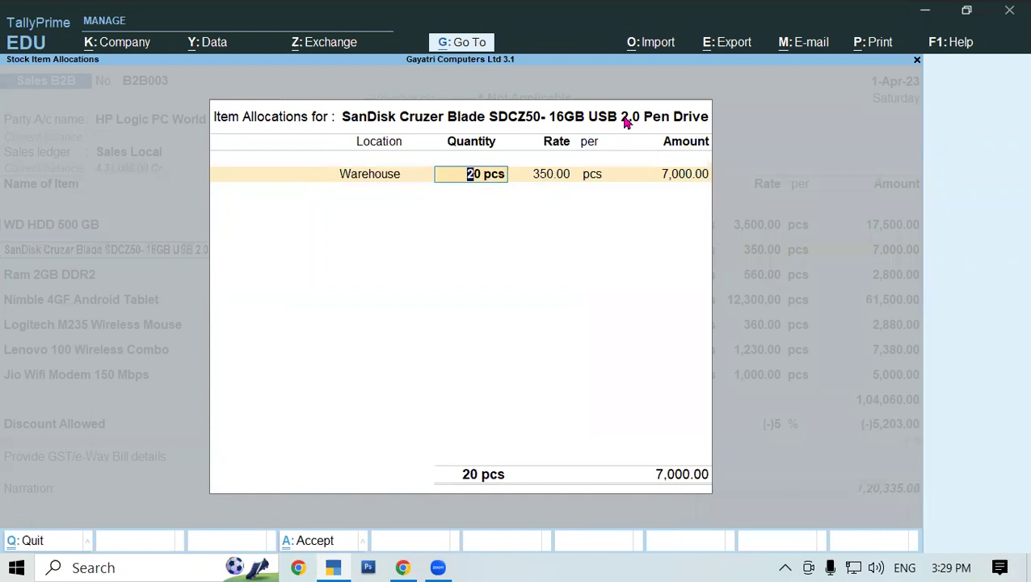
{"action": "key", "text": "Return"}
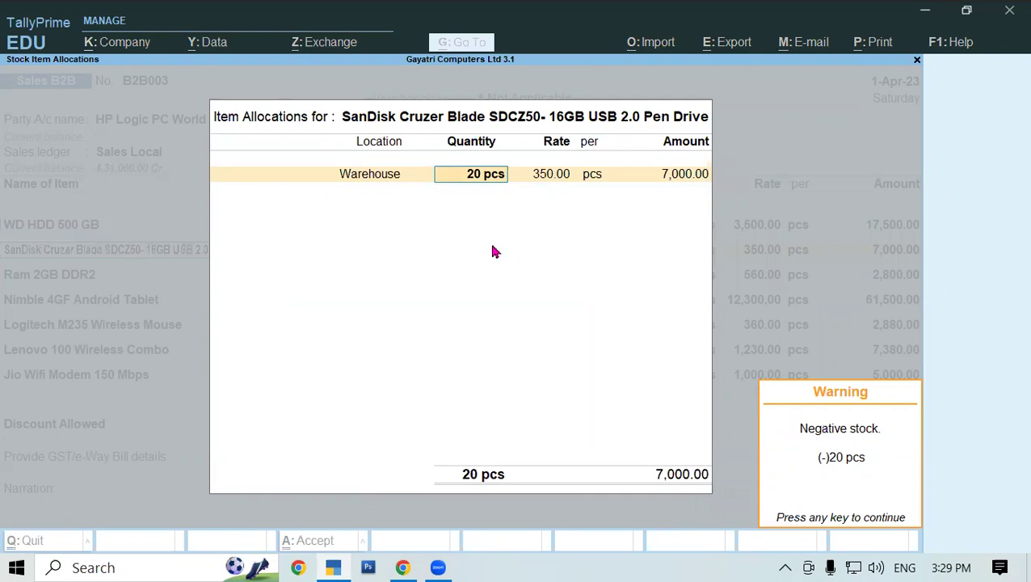
{"action": "key", "text": "Return"}
Set the SanDisk Cruzer Blade pen drive's allocation location to Shop and keep its quantity
{"action": "left_click", "coordinate": [353, 179]}
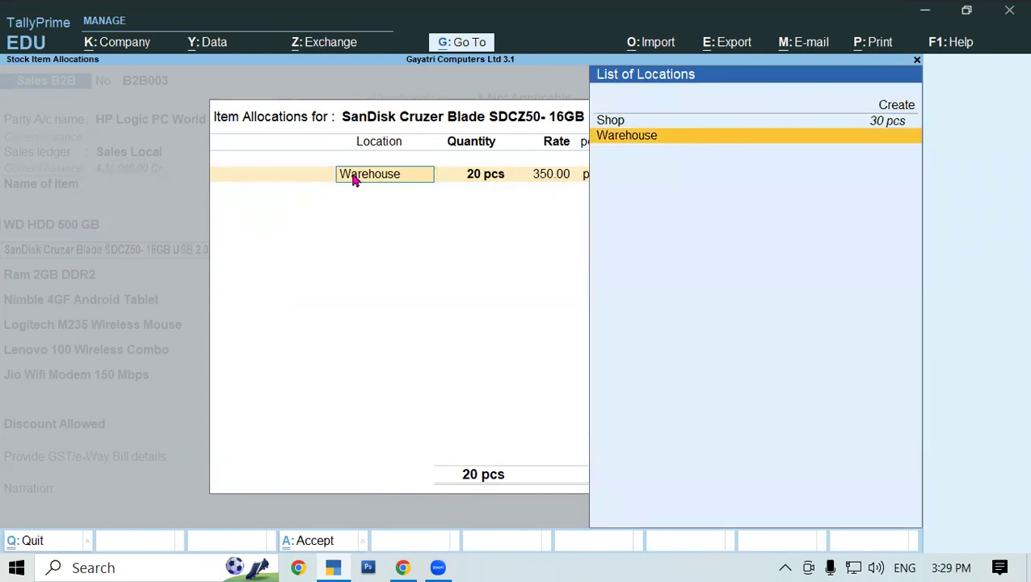
{"action": "key", "text": "Up"}
{"action": "key", "text": "Return"}
{"action": "key", "text": "Return"}
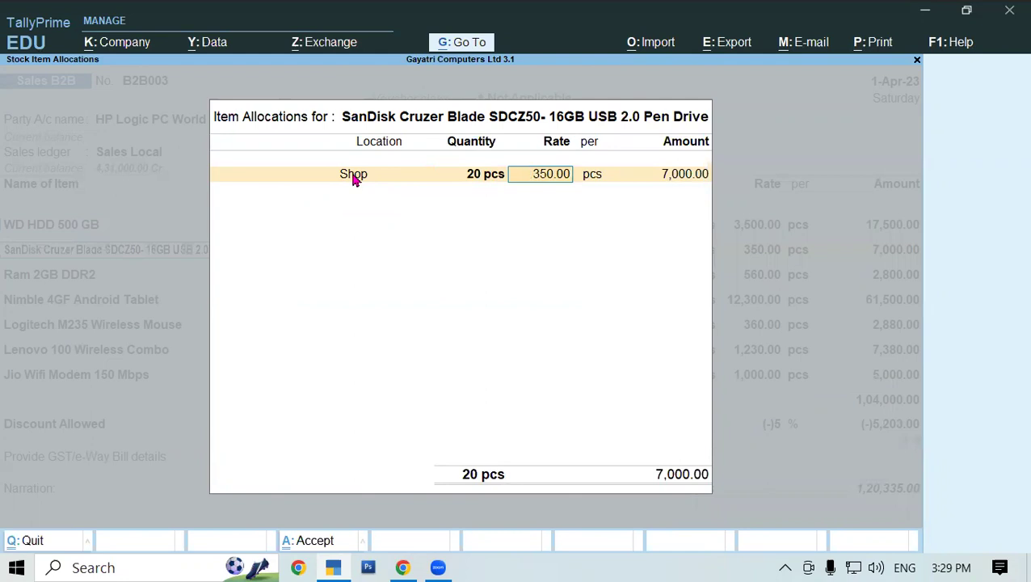
Accept the pen drive allocation and save voucher B2B003 without sending its details for e-Way Bill generation
{"action": "key", "text": "ctrl+a"}
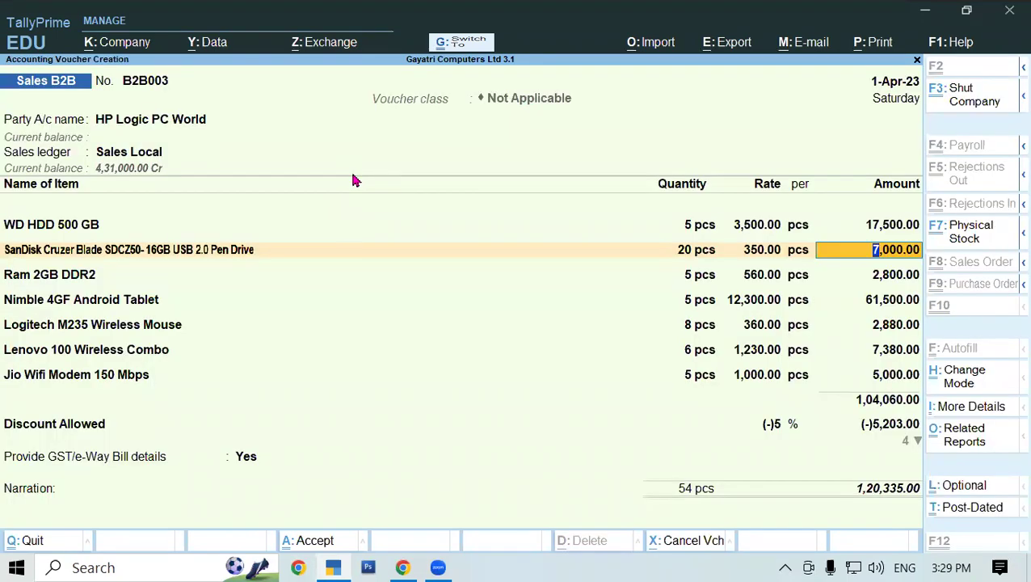
{"action": "key", "text": "ctrl+a"}
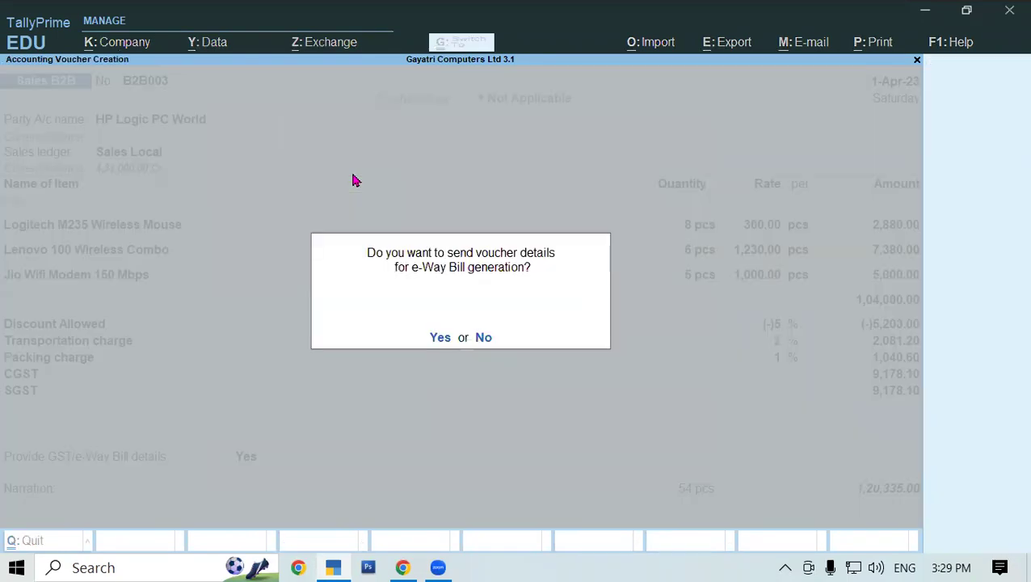
{"action": "left_click", "coordinate": [483, 338]}
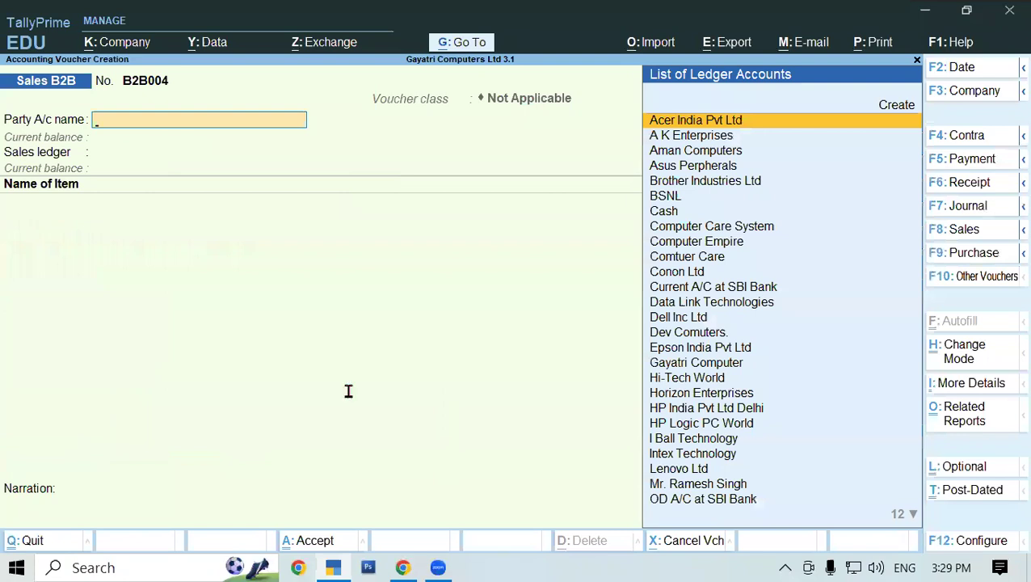
Switch to the PDF in Chrome and read the Invoice Printing section on page 64, highlighting its heading
{"action": "key", "text": "alt+Tab"}
{"action": "scroll", "coordinate": [357, 359], "scroll_direction": "down", "scroll_amount": 3}
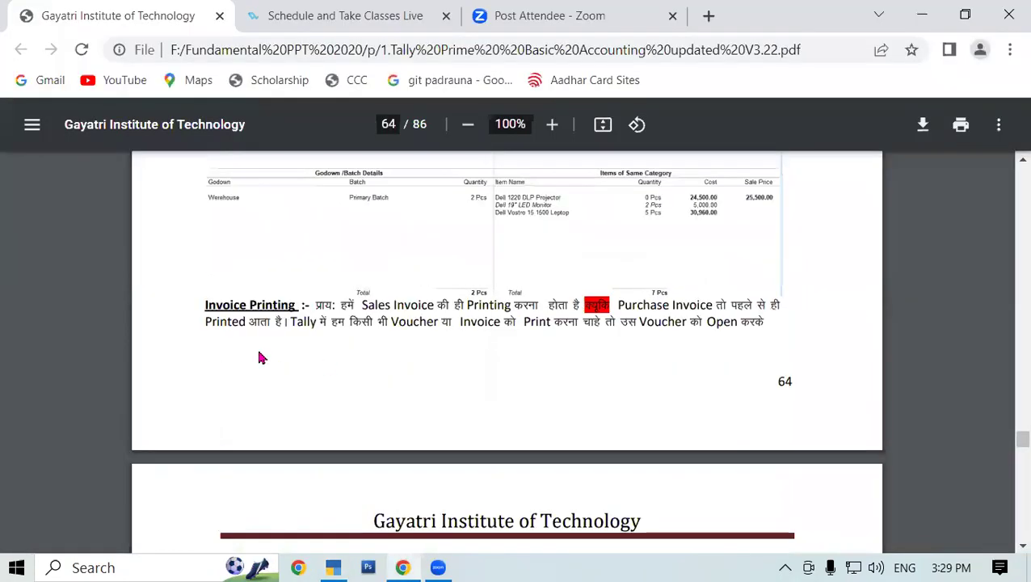
{"action": "left_click_drag", "start_coordinate": [208, 304], "coordinate": [297, 305]}
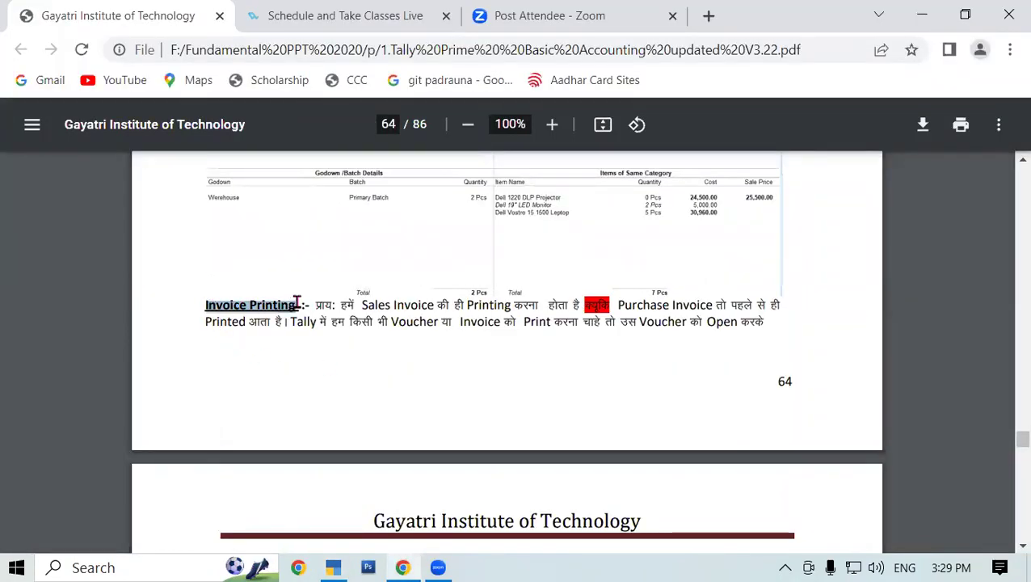
{"action": "left_click", "coordinate": [313, 360]}
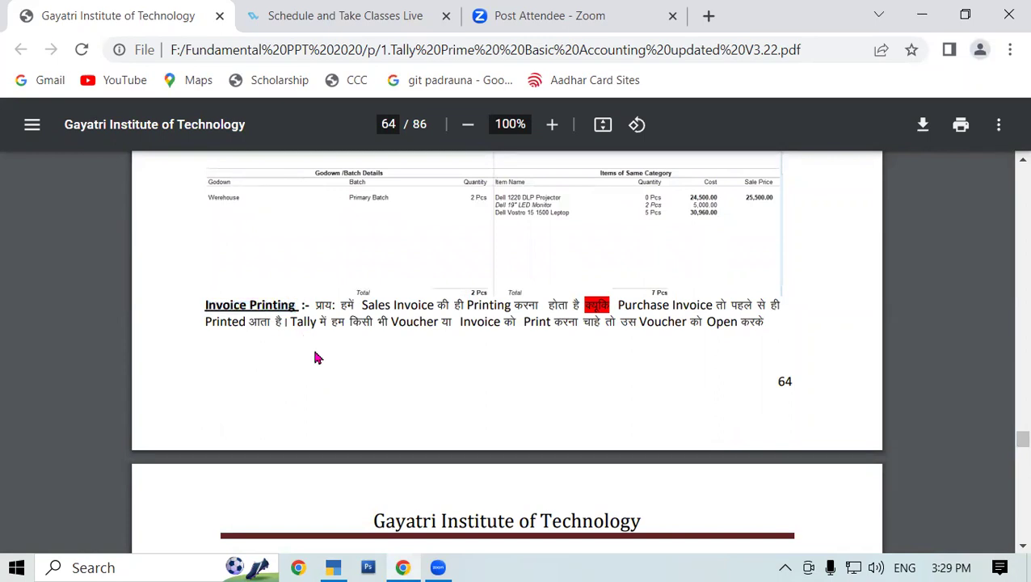
Read the Invoice Printing instructions across pages 64 and 65 of the PDF, highlighting the passages on printing vouchers
{"action": "left_click_drag", "start_coordinate": [316, 306], "coordinate": [771, 339]}
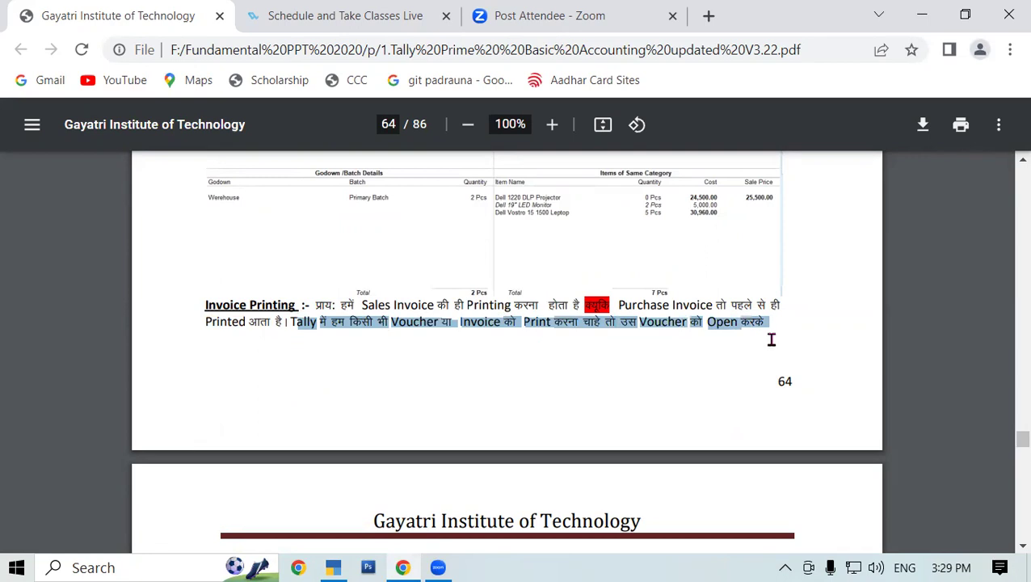
{"action": "scroll", "coordinate": [771, 339], "scroll_direction": "down", "scroll_amount": 4}
{"action": "left_click_drag", "start_coordinate": [207, 280], "coordinate": [641, 303]}
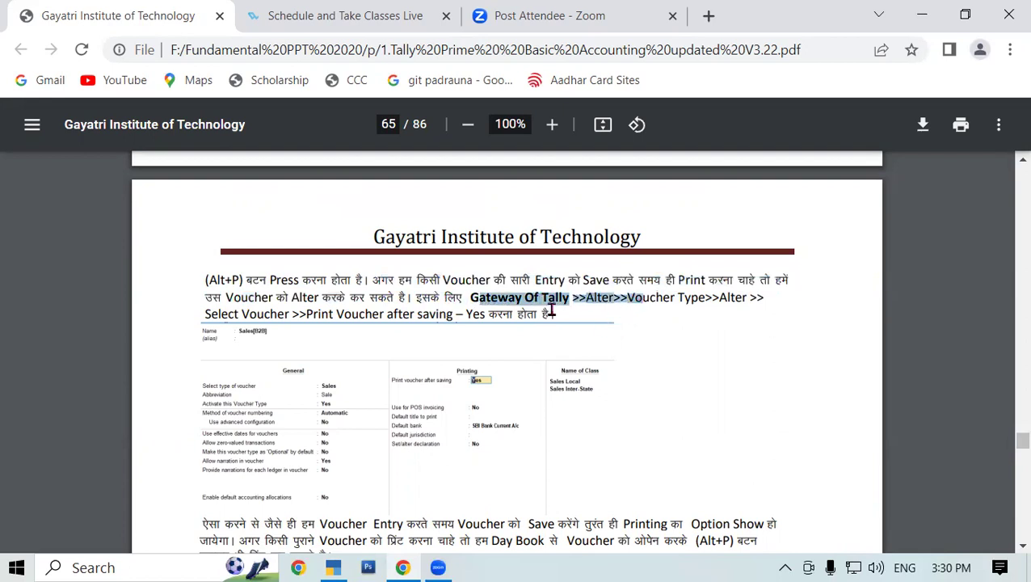
{"action": "scroll", "coordinate": [548, 305], "scroll_direction": "up", "scroll_amount": 5}
{"action": "left_click_drag", "start_coordinate": [194, 394], "coordinate": [781, 426]}
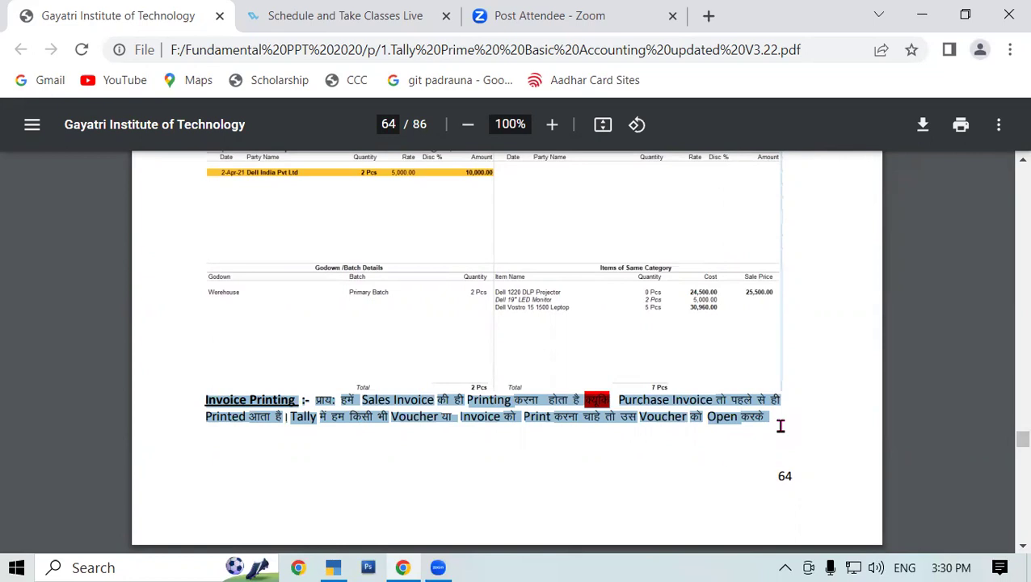
Annotate page 64 freehand with circled abbreviations for purchase and invoice plus "Sale In", underline the Invoice Printing heading, and clear the drawings
{"action": "left_click_drag", "start_coordinate": [273, 216], "coordinate": [327, 197]}
{"action": "mouse_move", "coordinate": [301, 202]}
{"action": "left_mouse_down"}
{"action": "mouse_move", "coordinate": [310, 265]}
{"action": "mouse_move", "coordinate": [295, 266]}
{"action": "left_mouse_up"}
{"action": "left_click_drag", "start_coordinate": [336, 231], "coordinate": [386, 250]}
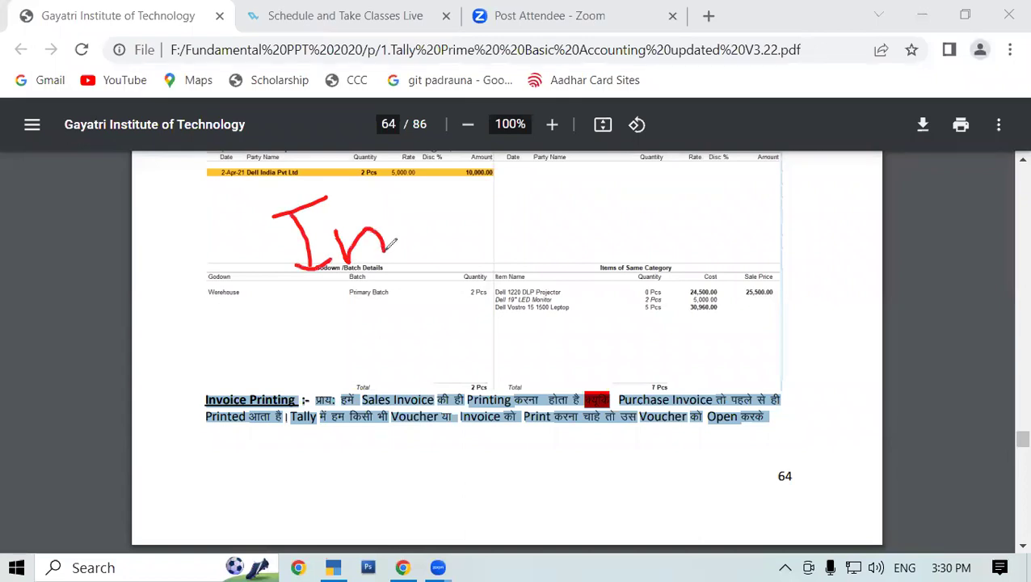
{"action": "mouse_move", "coordinate": [356, 168]}
{"action": "left_mouse_down"}
{"action": "mouse_move", "coordinate": [270, 235]}
{"action": "mouse_move", "coordinate": [416, 271]}
{"action": "mouse_move", "coordinate": [352, 162]}
{"action": "left_mouse_up"}
{"action": "mouse_move", "coordinate": [436, 200]}
{"action": "left_mouse_down"}
{"action": "mouse_move", "coordinate": [434, 229]}
{"action": "mouse_move", "coordinate": [466, 228]}
{"action": "mouse_move", "coordinate": [478, 244]}
{"action": "left_mouse_up"}
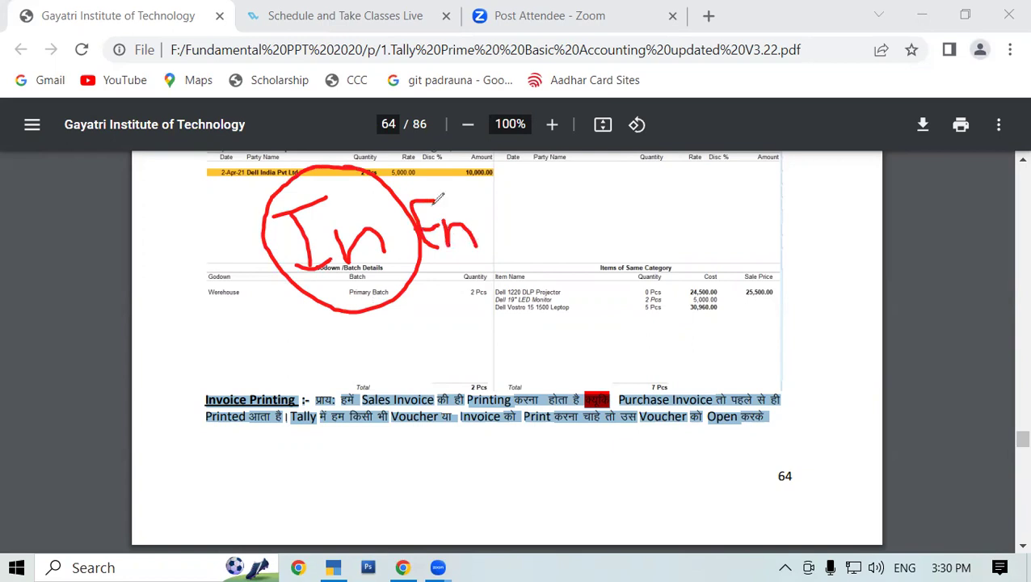
{"action": "left_click_drag", "start_coordinate": [146, 227], "coordinate": [151, 273]}
{"action": "mouse_move", "coordinate": [143, 232]}
{"action": "left_mouse_down"}
{"action": "mouse_move", "coordinate": [199, 242]}
{"action": "mouse_move", "coordinate": [217, 228]}
{"action": "left_mouse_up"}
{"action": "mouse_move", "coordinate": [169, 158]}
{"action": "left_mouse_down"}
{"action": "mouse_move", "coordinate": [232, 320]}
{"action": "mouse_move", "coordinate": [166, 165]}
{"action": "left_mouse_up"}
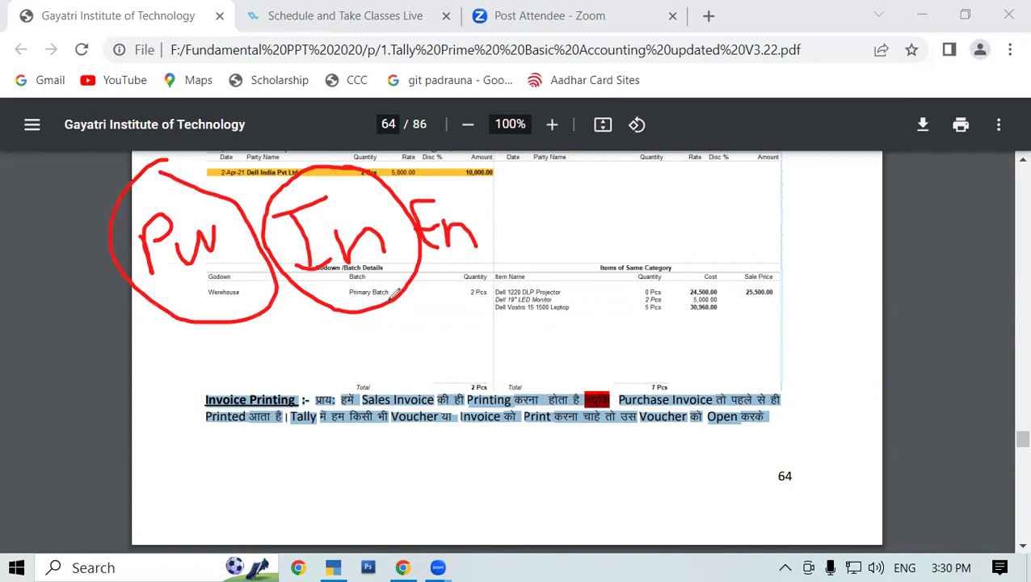
{"action": "mouse_move", "coordinate": [408, 339]}
{"action": "left_mouse_down"}
{"action": "mouse_move", "coordinate": [404, 381]}
{"action": "mouse_move", "coordinate": [379, 396]}
{"action": "left_mouse_up"}
{"action": "mouse_move", "coordinate": [455, 349]}
{"action": "left_mouse_down"}
{"action": "mouse_move", "coordinate": [446, 375]}
{"action": "mouse_move", "coordinate": [465, 384]}
{"action": "left_mouse_up"}
{"action": "left_click_drag", "start_coordinate": [479, 304], "coordinate": [485, 384]}
{"action": "mouse_move", "coordinate": [495, 347]}
{"action": "left_mouse_down"}
{"action": "mouse_move", "coordinate": [509, 323]}
{"action": "mouse_move", "coordinate": [500, 385]}
{"action": "mouse_move", "coordinate": [524, 370]}
{"action": "left_mouse_up"}
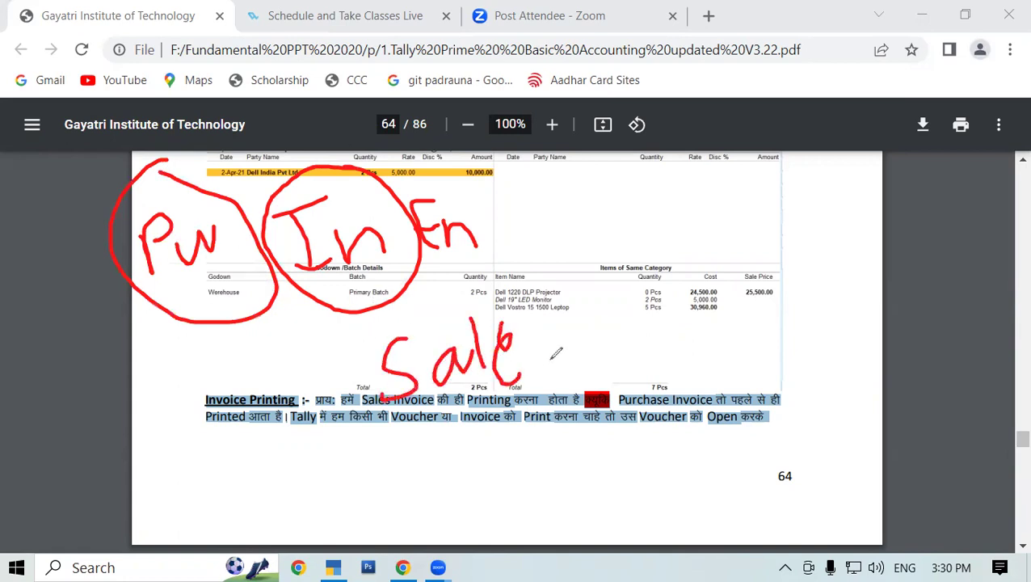
{"action": "mouse_move", "coordinate": [612, 335]}
{"action": "left_mouse_down"}
{"action": "mouse_move", "coordinate": [643, 322]}
{"action": "mouse_move", "coordinate": [635, 365]}
{"action": "mouse_move", "coordinate": [686, 341]}
{"action": "mouse_move", "coordinate": [685, 356]}
{"action": "left_mouse_up"}
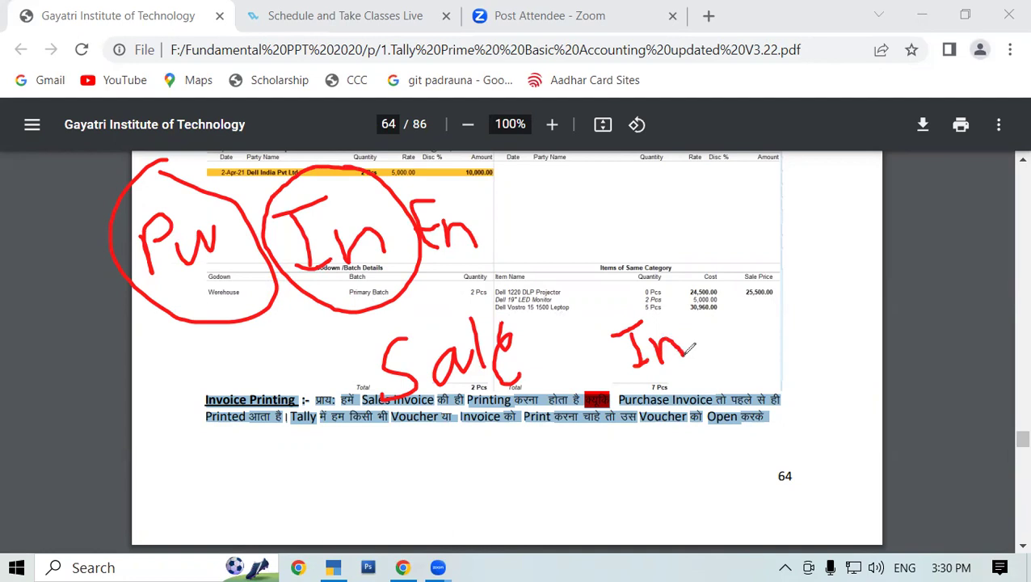
{"action": "left_click_drag", "start_coordinate": [197, 389], "coordinate": [266, 390]}
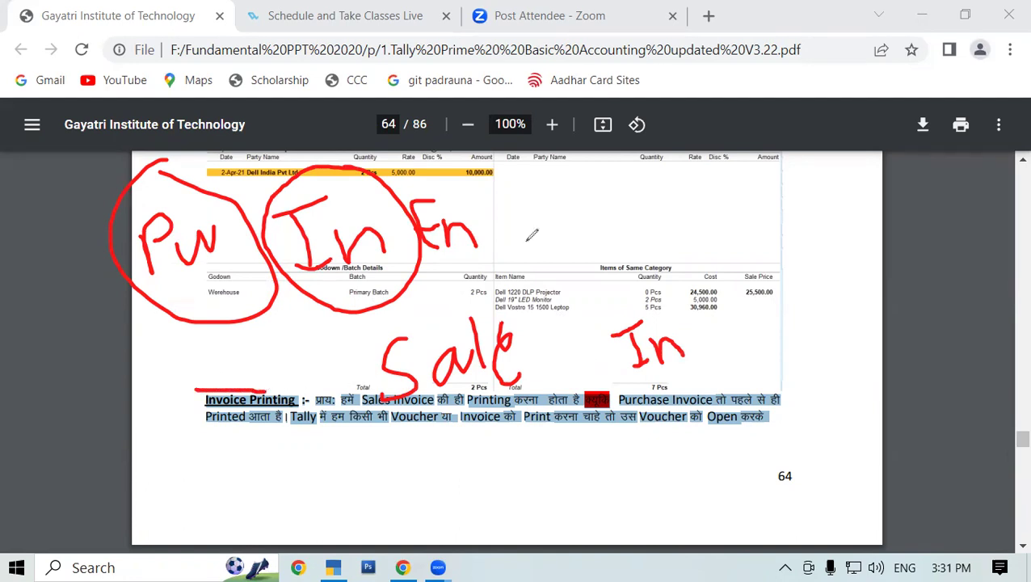
{"action": "key", "text": "Escape"}
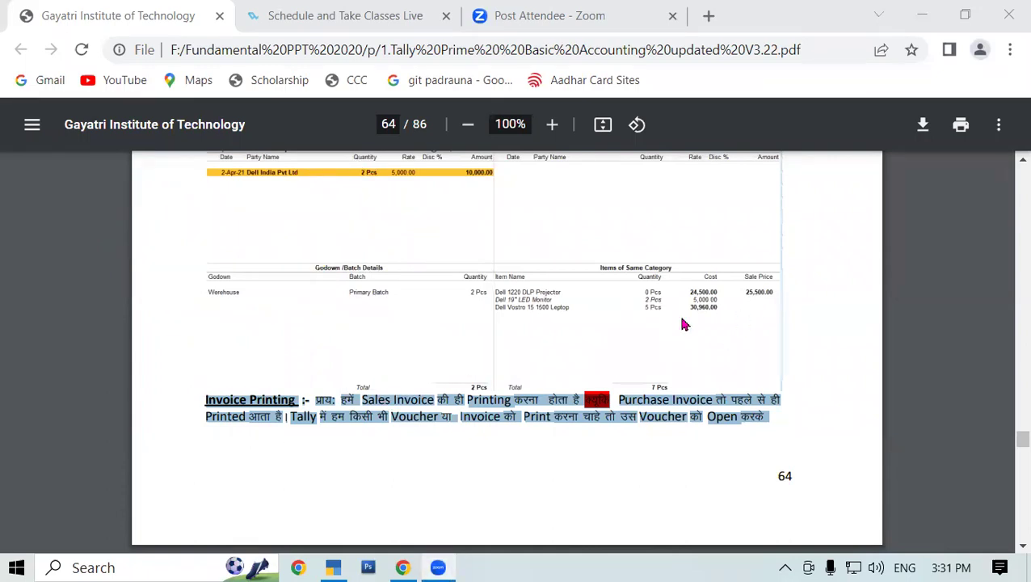
Switch to TallyPrime, leave the blank sales voucher, and open the SS Computers sales voucher B2B001 from the Day Book
{"action": "left_click", "coordinate": [333, 567]}
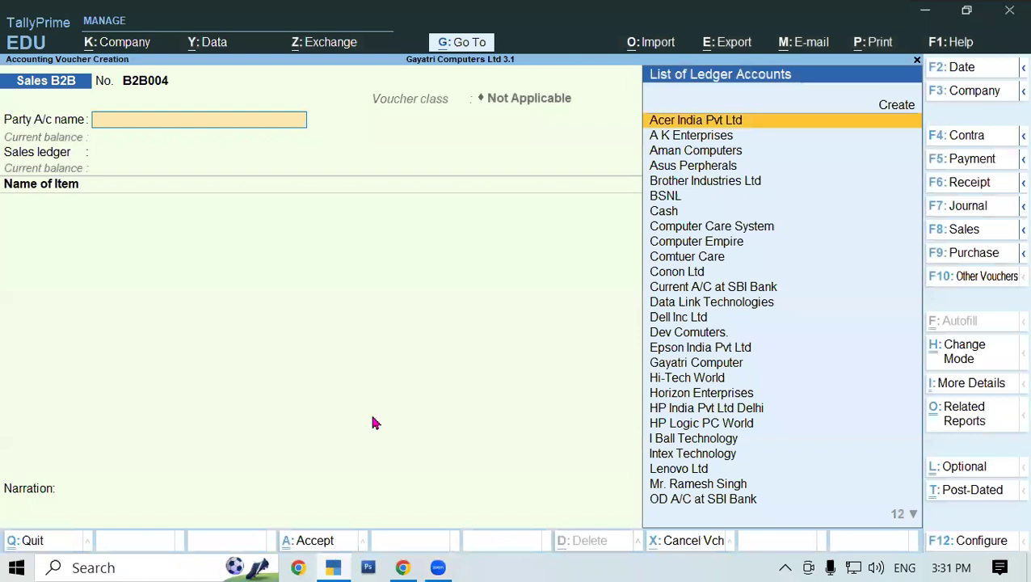
{"action": "key", "text": "Escape"}
{"action": "key", "text": "Down"}
{"action": "key", "text": "Return"}
{"action": "key", "text": "Down"}
{"action": "key", "text": "Down"}
{"action": "key", "text": "Down"}
{"action": "key", "text": "Down"}
{"action": "key", "text": "Down"}
{"action": "key", "text": "Down"}
{"action": "key", "text": "Down"}
{"action": "key", "text": "Down"}
{"action": "key", "text": "Down"}
{"action": "key", "text": "Down"}
{"action": "key", "text": "Down"}
{"action": "key", "text": "Down"}
{"action": "key", "text": "Down"}
{"action": "key", "text": "Down"}
{"action": "key", "text": "Down"}
{"action": "key", "text": "Down"}
{"action": "key", "text": "Down"}
{"action": "key", "text": "Down"}
{"action": "key", "text": "Down"}
{"action": "key", "text": "Down"}
{"action": "key", "text": "Down"}
{"action": "key", "text": "Down"}
{"action": "key", "text": "Down"}
{"action": "key", "text": "Down"}
{"action": "key", "text": "Down"}
{"action": "key", "text": "Up"}
{"action": "key", "text": "Up"}
{"action": "key", "text": "Up"}
{"action": "key", "text": "Up"}
{"action": "key", "text": "Up"}
{"action": "key", "text": "Up"}
{"action": "key", "text": "Up"}
{"action": "key", "text": "Up"}
{"action": "key", "text": "Up"}
{"action": "key", "text": "Up"}
{"action": "key", "text": "Up"}
{"action": "key", "text": "Up"}
{"action": "key", "text": "Up"}
{"action": "key", "text": "Up"}
{"action": "key", "text": "Up"}
{"action": "key", "text": "Up"}
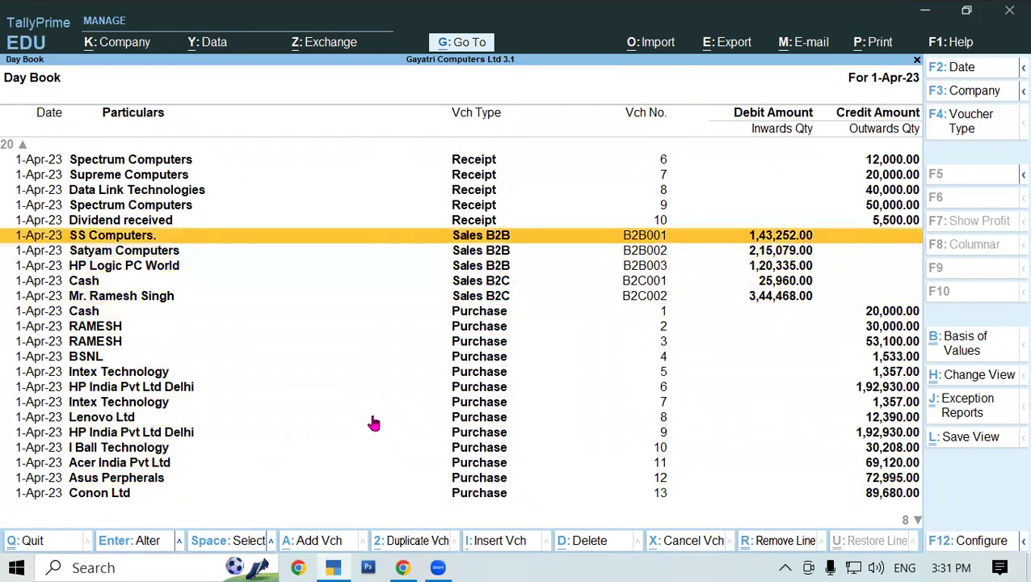
{"action": "key", "text": "Return"}
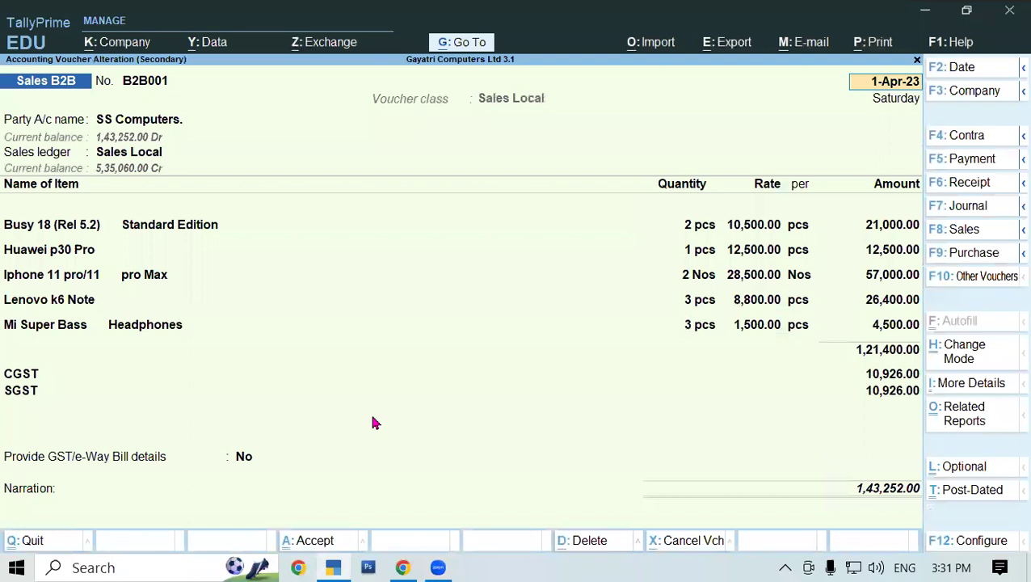
Preview the printed Tax Invoice of the current voucher B2B001 and close the preview and print dialog without printing
{"action": "key", "text": "alt+p"}
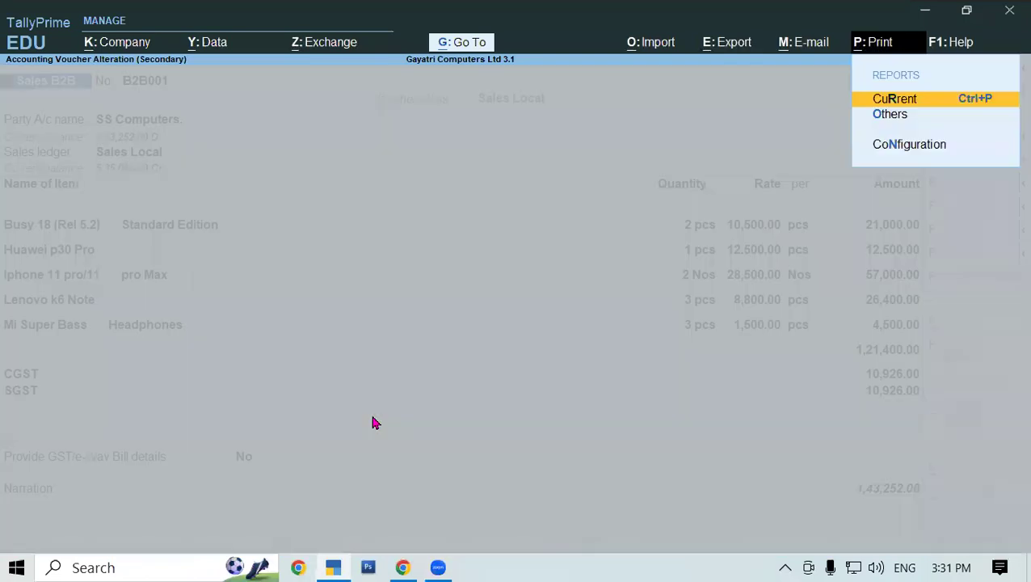
{"action": "left_click", "coordinate": [961, 103]}
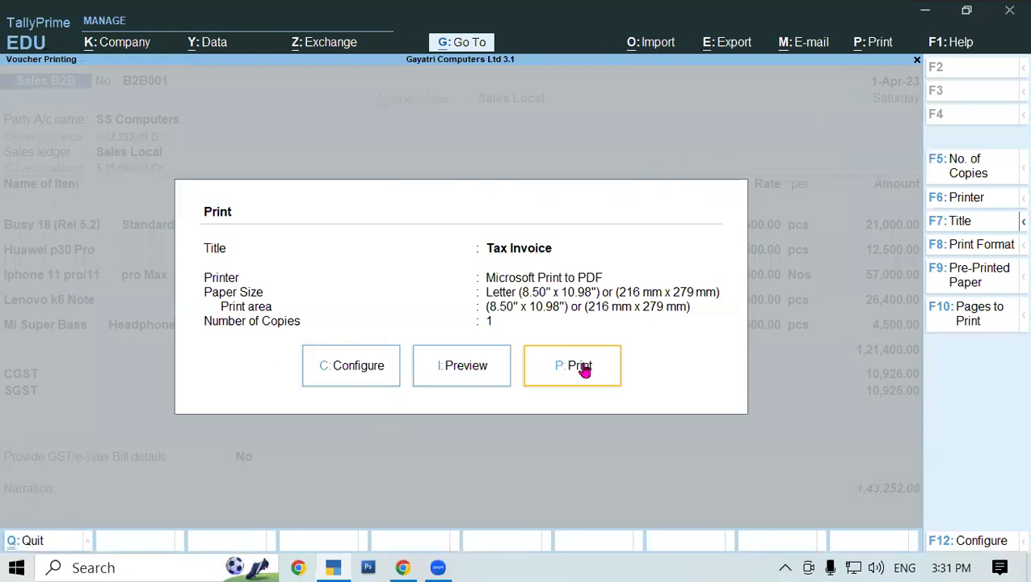
{"action": "left_click", "coordinate": [475, 368]}
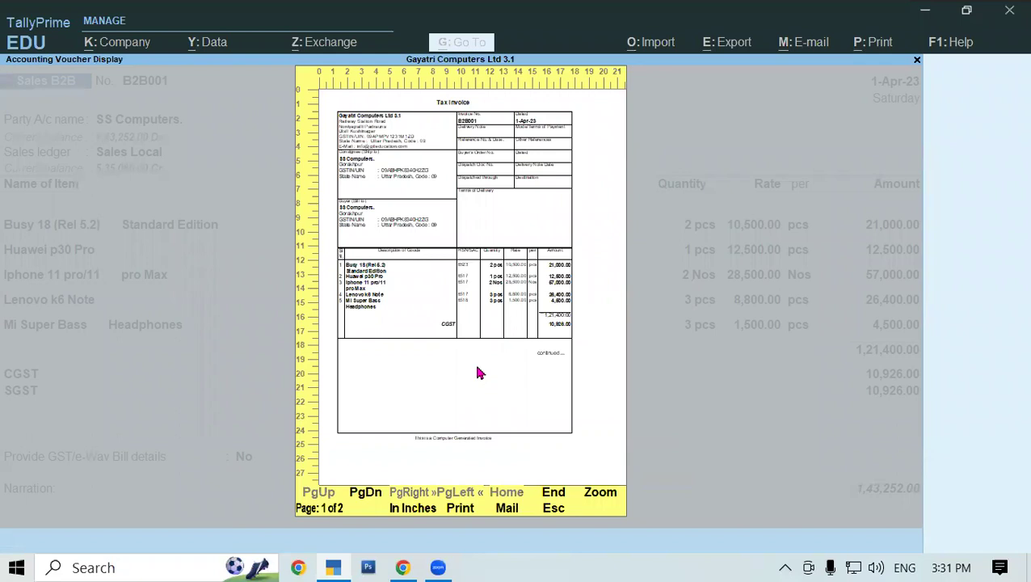
{"action": "key", "text": "Escape"}
{"action": "key", "text": "Escape"}
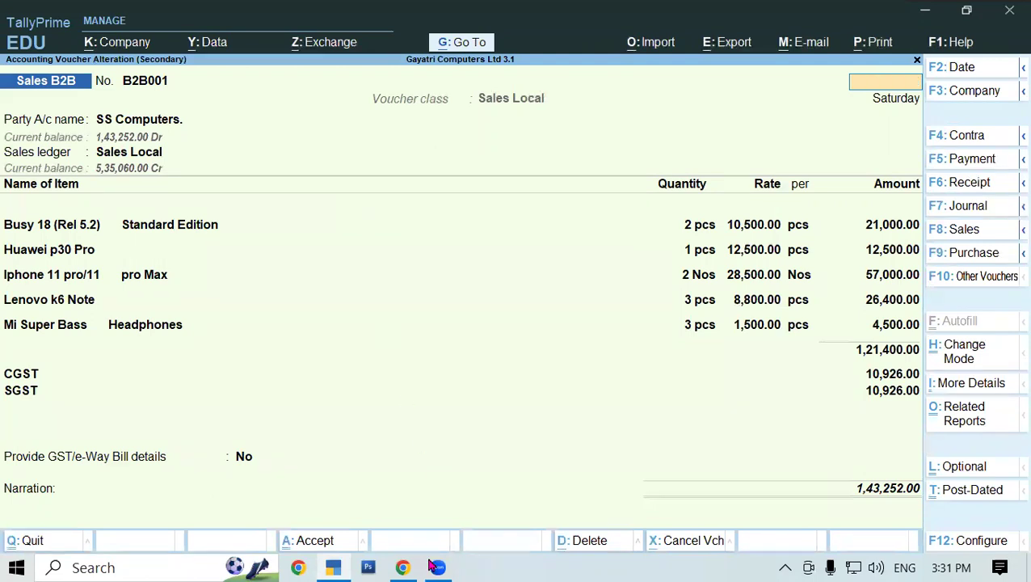
Switch to the PDF in Chrome and read the page 65 instructions for printing vouchers after saving, highlighting the alteration path
{"action": "left_click", "coordinate": [403, 567]}
{"action": "scroll", "coordinate": [405, 382], "scroll_direction": "down", "scroll_amount": 8}
{"action": "scroll", "coordinate": [406, 381], "scroll_direction": "up", "scroll_amount": 3}
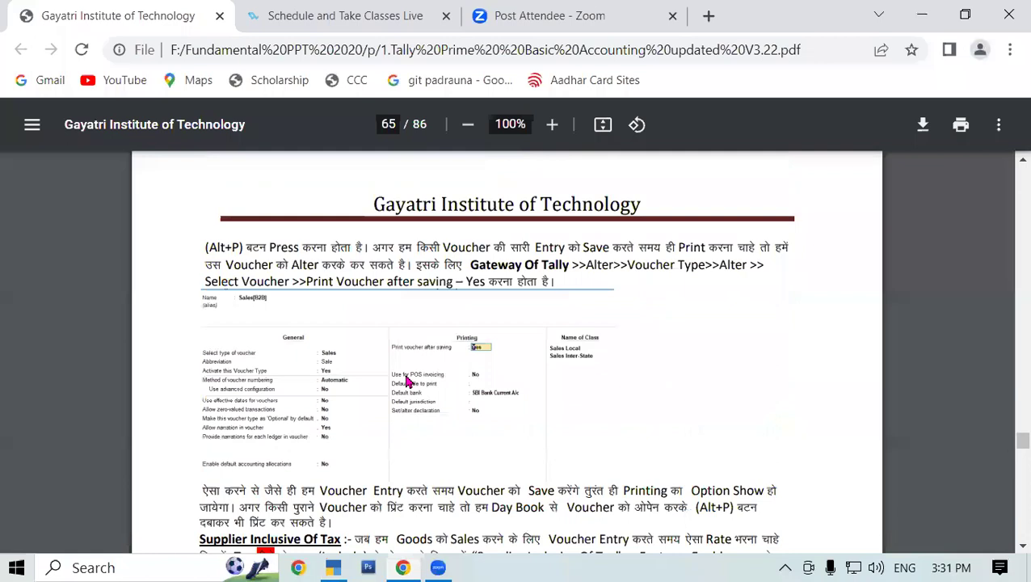
{"action": "left_click_drag", "start_coordinate": [471, 297], "coordinate": [749, 301]}
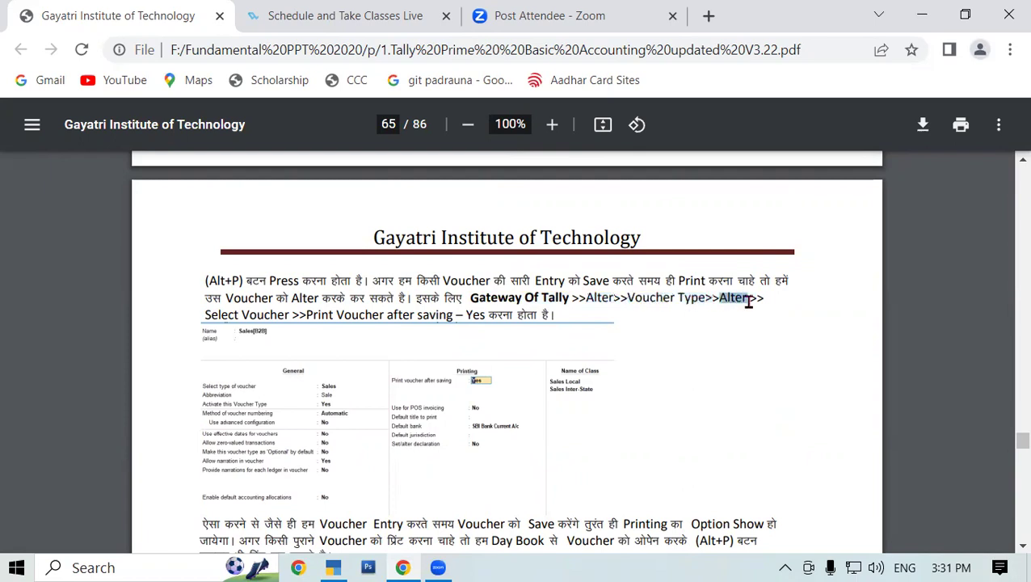
{"action": "left_click_drag", "start_coordinate": [204, 315], "coordinate": [281, 306]}
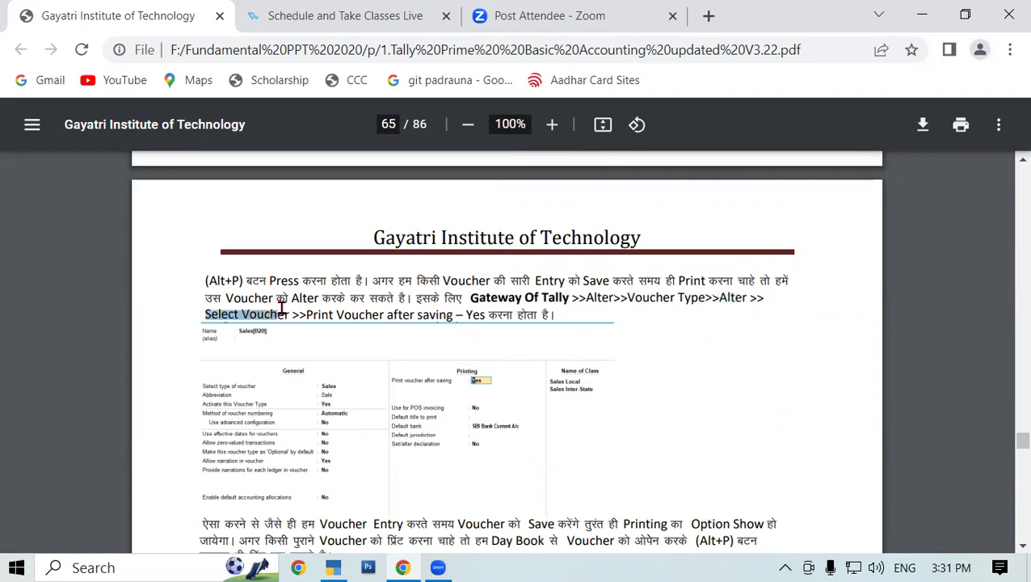
{"action": "left_click", "coordinate": [331, 311]}
{"action": "left_click_drag", "start_coordinate": [306, 313], "coordinate": [461, 315]}
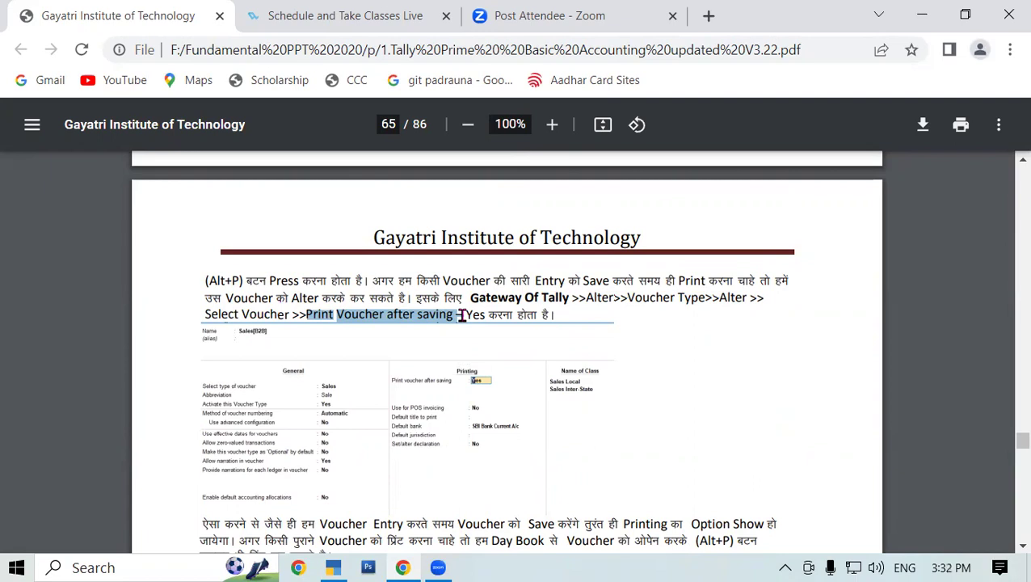
{"action": "left_click", "coordinate": [488, 316]}
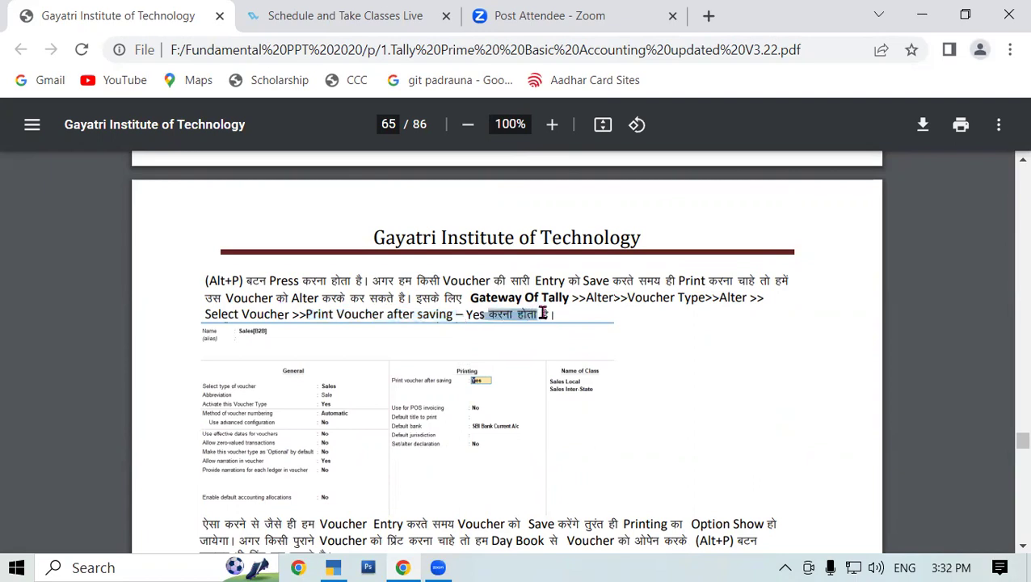
{"action": "scroll", "coordinate": [524, 314], "scroll_direction": "down", "scroll_amount": 2}
{"action": "scroll", "coordinate": [521, 316], "scroll_direction": "up", "scroll_amount": 1}
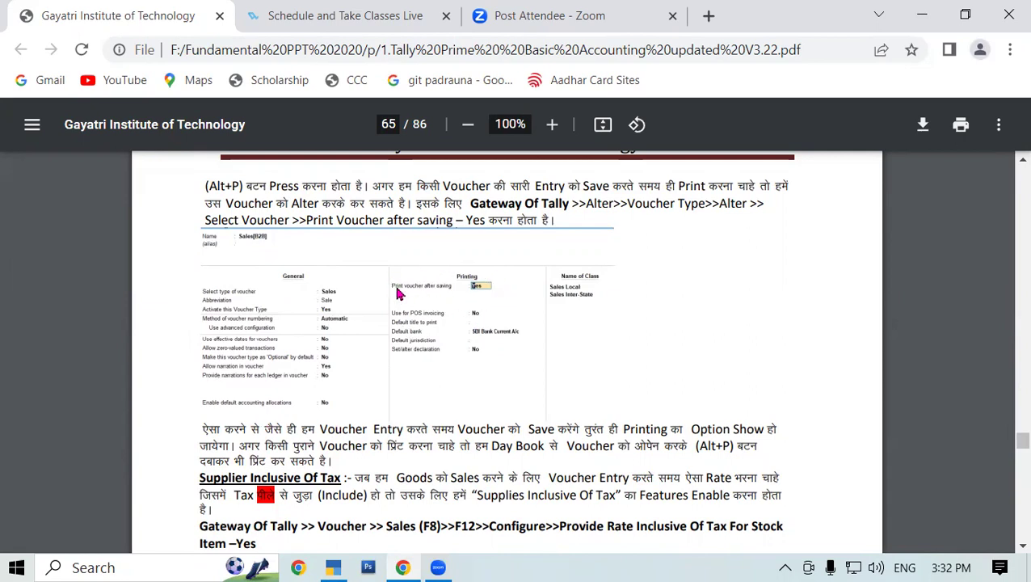
Switch to TallyPrime, leave voucher B2B001 and the Day Book, and open the Sales B2B voucher type for alteration
{"action": "left_click", "coordinate": [336, 559]}
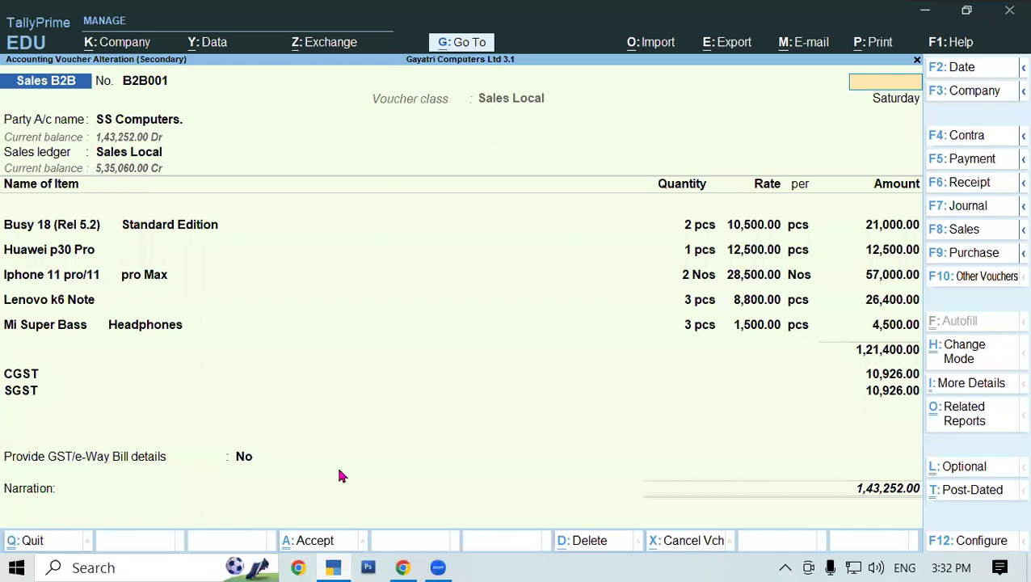
{"action": "key", "text": "Escape"}
{"action": "key", "text": "Up"}
{"action": "key", "text": "Up"}
{"action": "key", "text": "Up"}
{"action": "key", "text": "Return"}
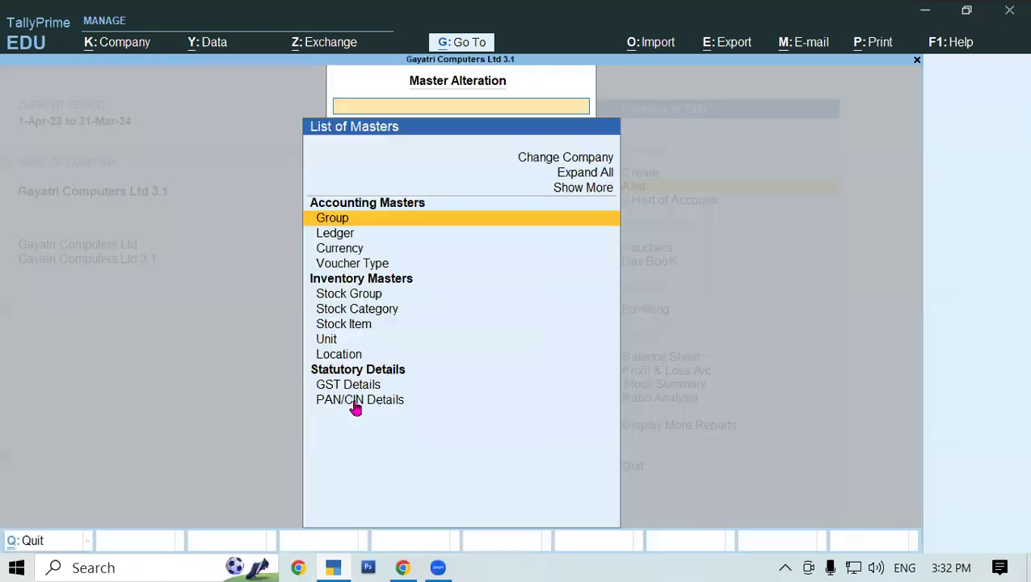
{"action": "key", "text": "Down"}
{"action": "key", "text": "Down"}
{"action": "key", "text": "Down"}
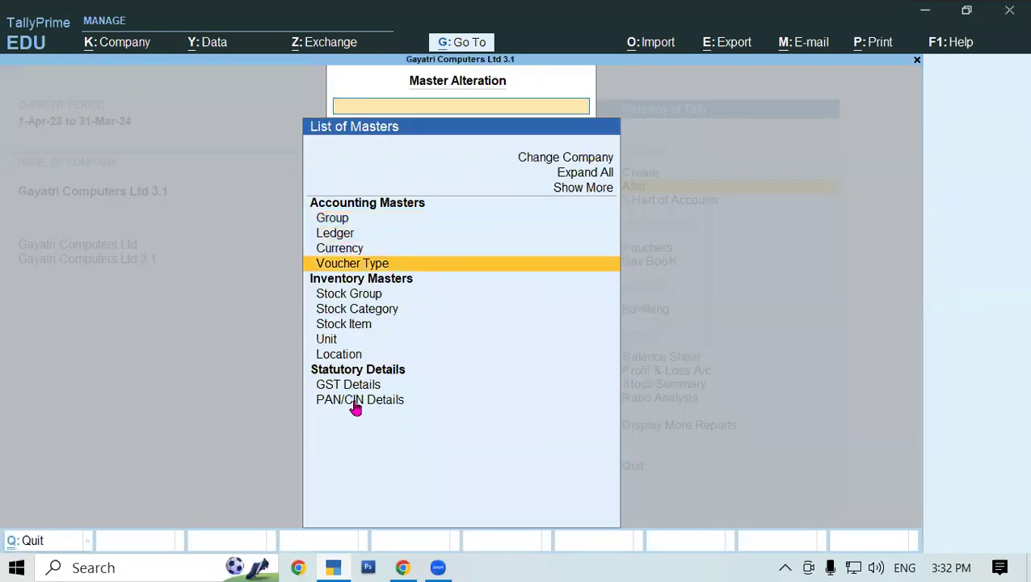
{"action": "key", "text": "Return"}
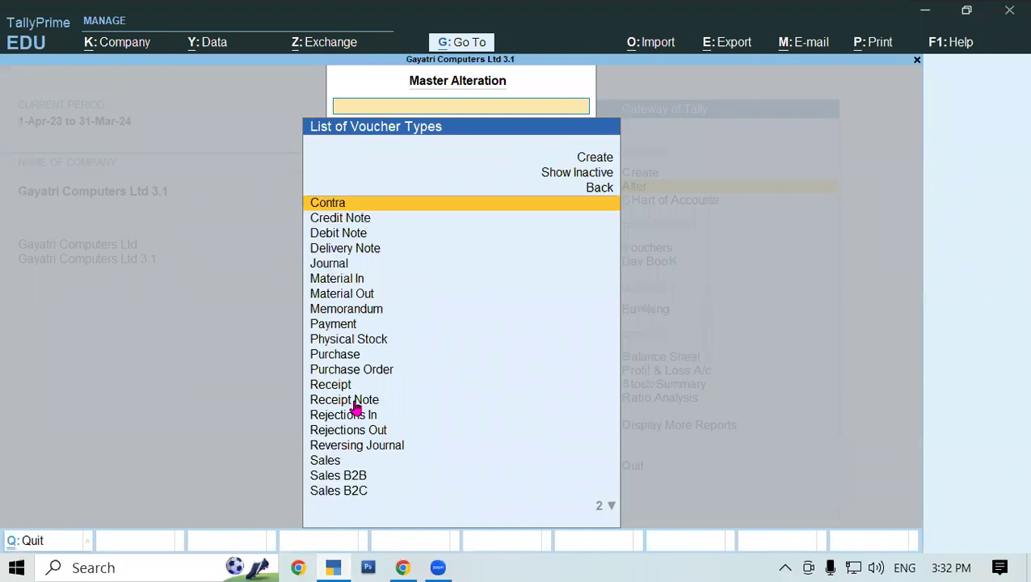
{"action": "type", "text": "S"}
{"action": "key", "text": "Down"}
{"action": "key", "text": "Return"}
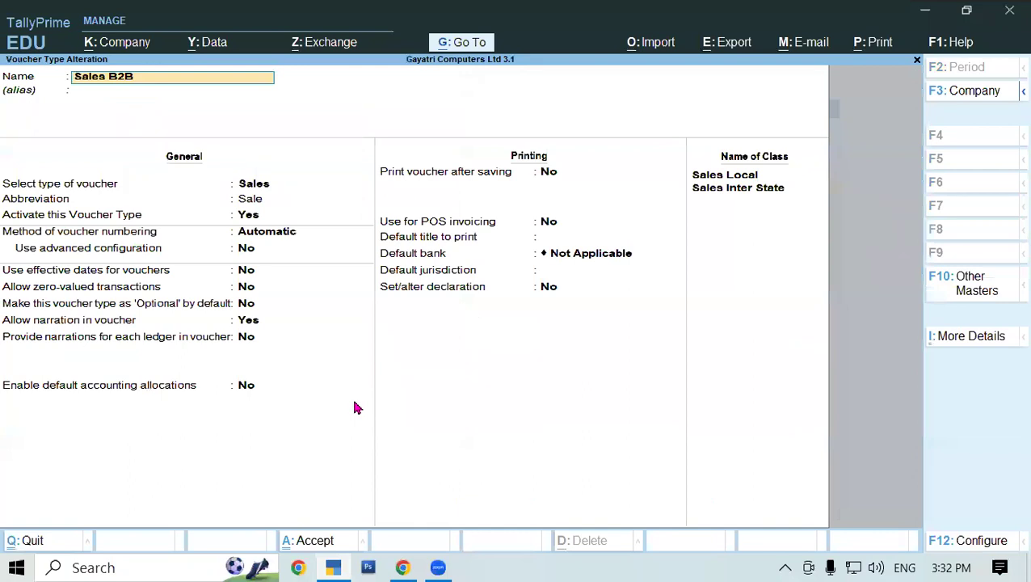
Set Print voucher after saving to Yes for the Sales B2B voucher type, save it, and return to the Gateway of Tally
{"action": "left_click", "coordinate": [409, 177]}
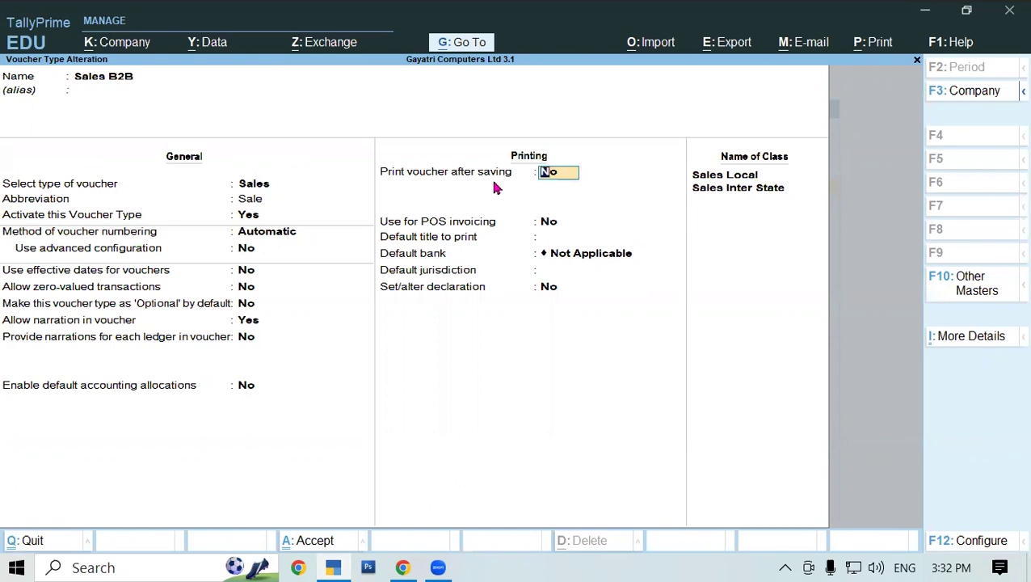
{"action": "type", "text": "y"}
{"action": "key", "text": "Return"}
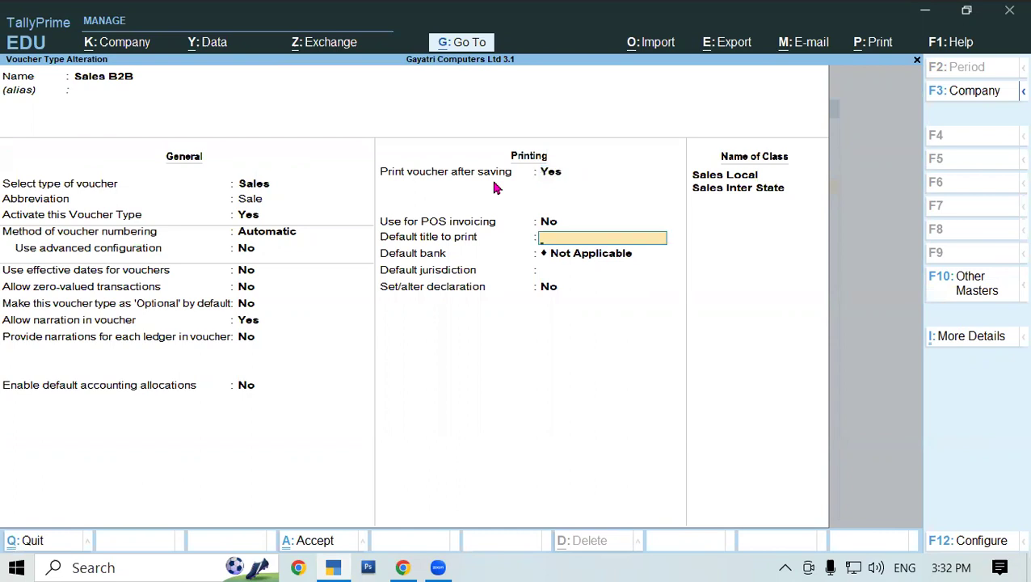
{"action": "key", "text": "ctrl+a"}
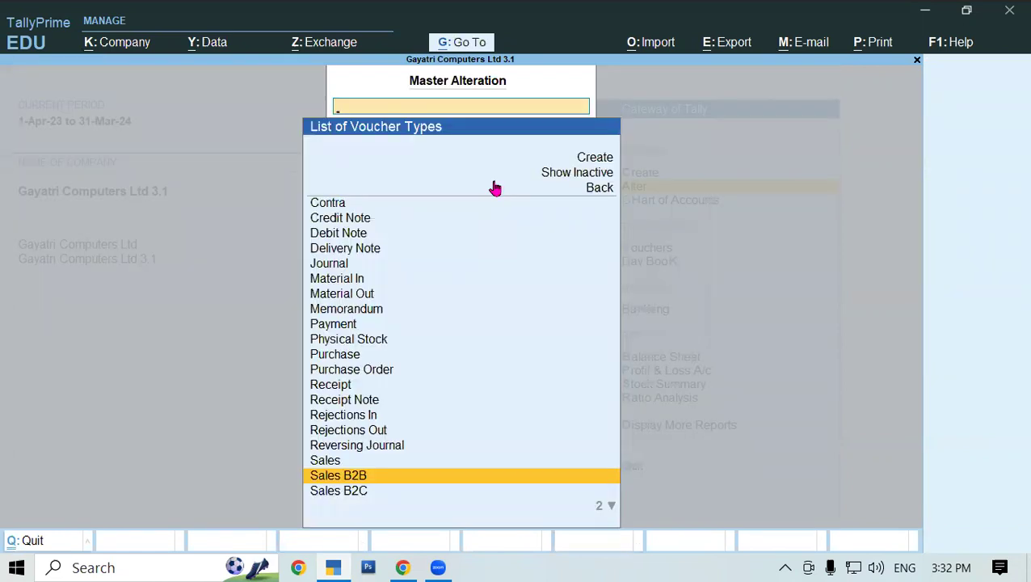
{"action": "key", "text": "Escape"}
{"action": "key", "text": "Escape"}
{"action": "key", "text": "Escape"}
{"action": "key", "text": "Escape"}
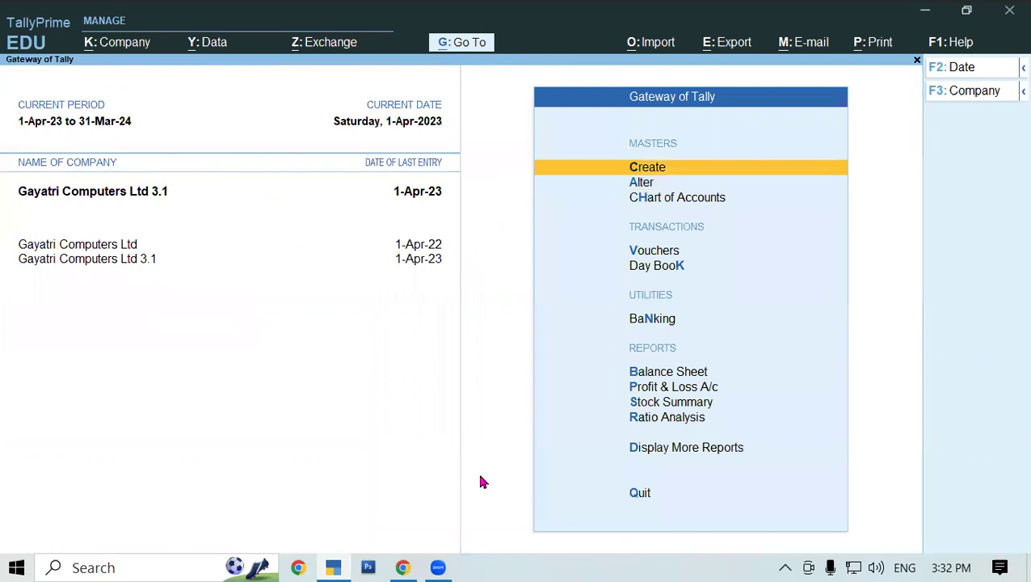
Switch to the PDF in Chrome and read the page 65 explanation of printing on save, highlighting its first sentence
{"action": "key", "text": "alt+Tab"}
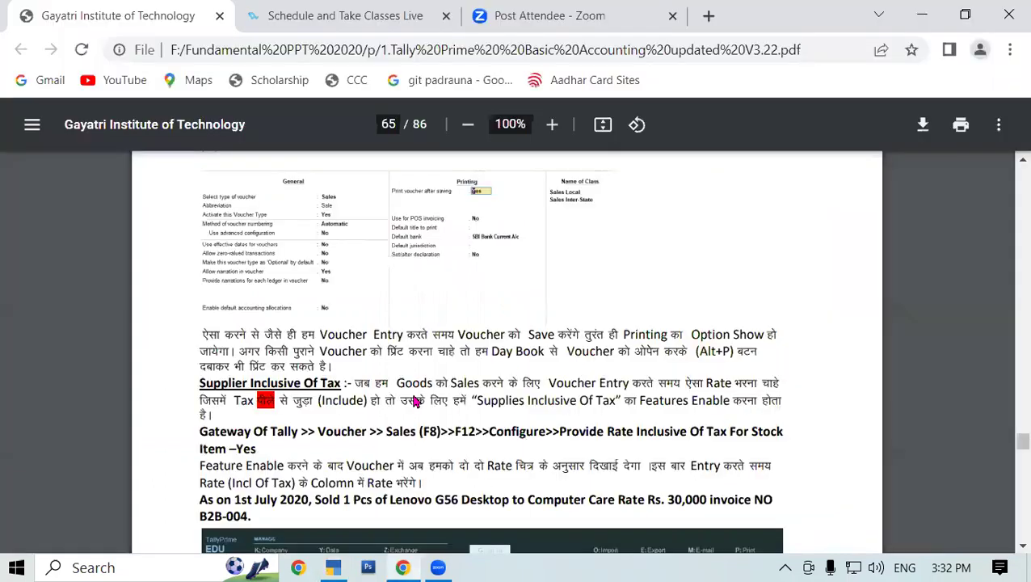
{"action": "scroll", "coordinate": [415, 401], "scroll_direction": "down", "scroll_amount": 2}
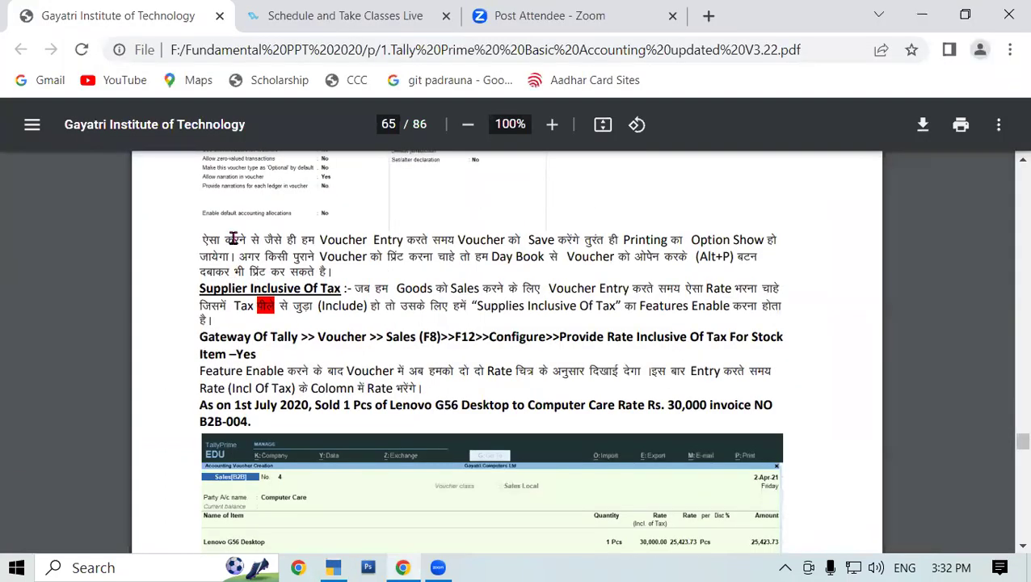
{"action": "left_click_drag", "start_coordinate": [202, 239], "coordinate": [234, 257]}
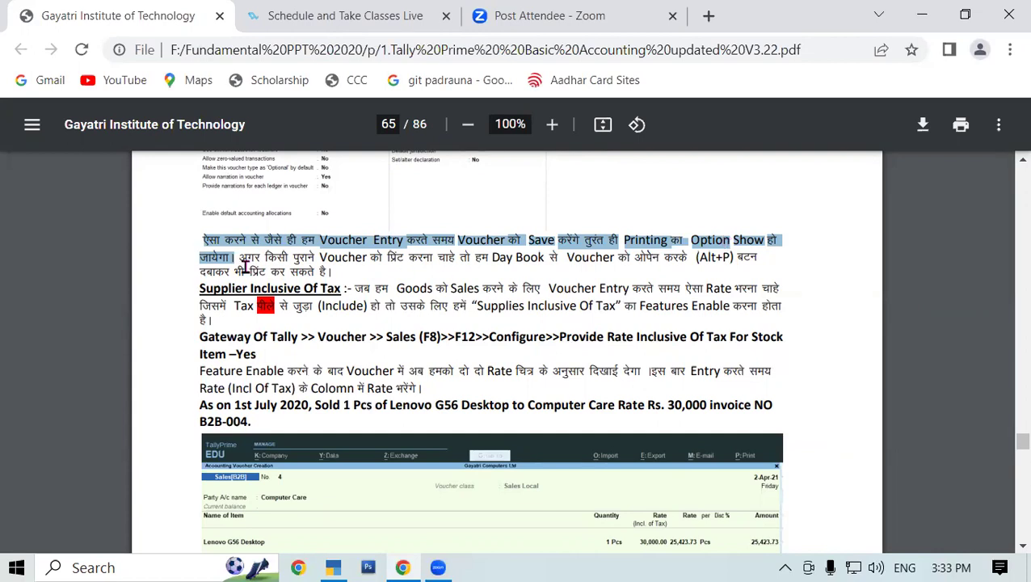
Highlight the page 65 note on printing old vouchers, switch to TallyPrime, and open Sales B2B voucher B2B002 from the Day Book
{"action": "left_click_drag", "start_coordinate": [239, 259], "coordinate": [332, 273]}
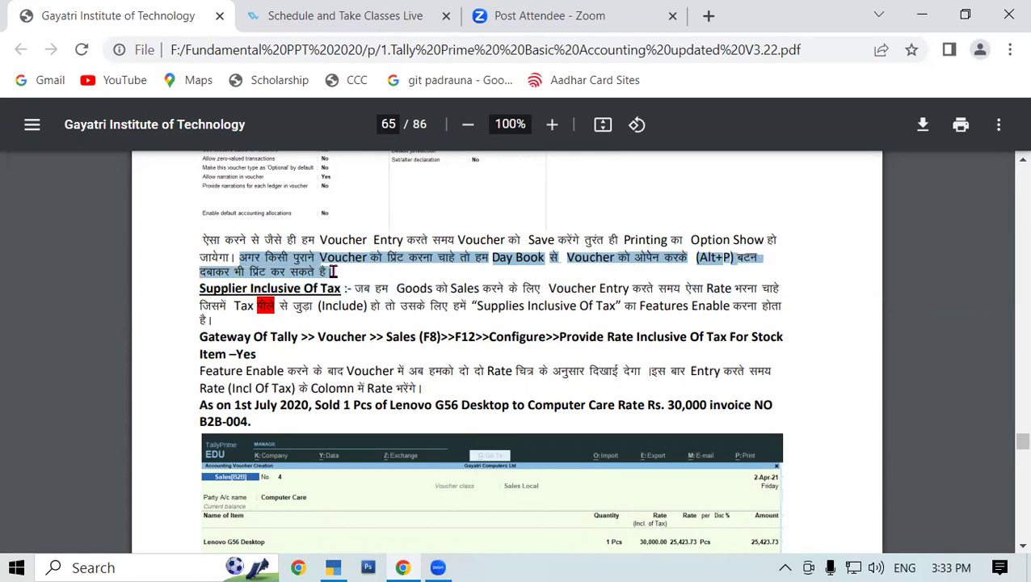
{"action": "left_click", "coordinate": [333, 568]}
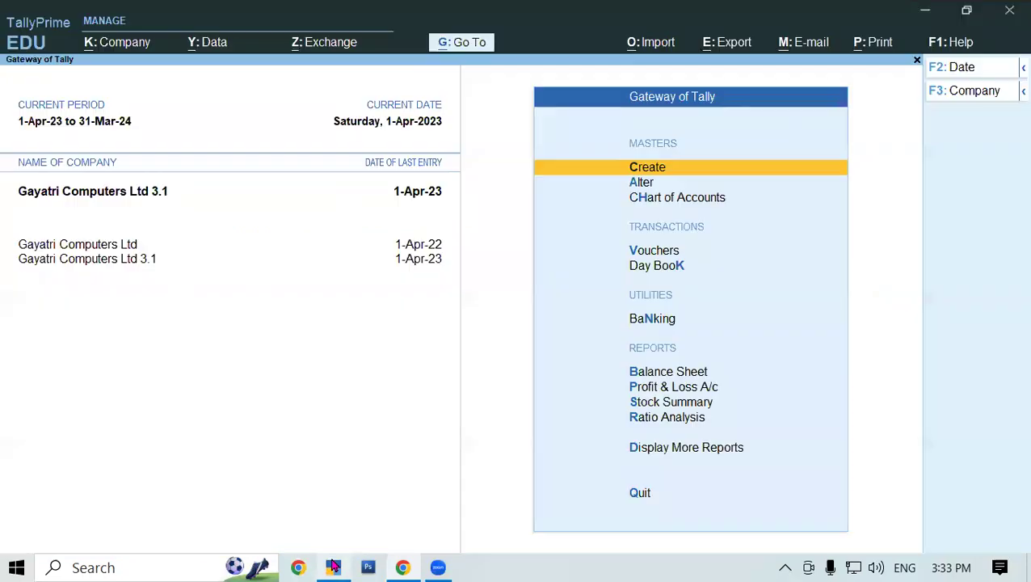
{"action": "key", "text": "Down"}
{"action": "key", "text": "Down"}
{"action": "key", "text": "Down"}
{"action": "key", "text": "Down"}
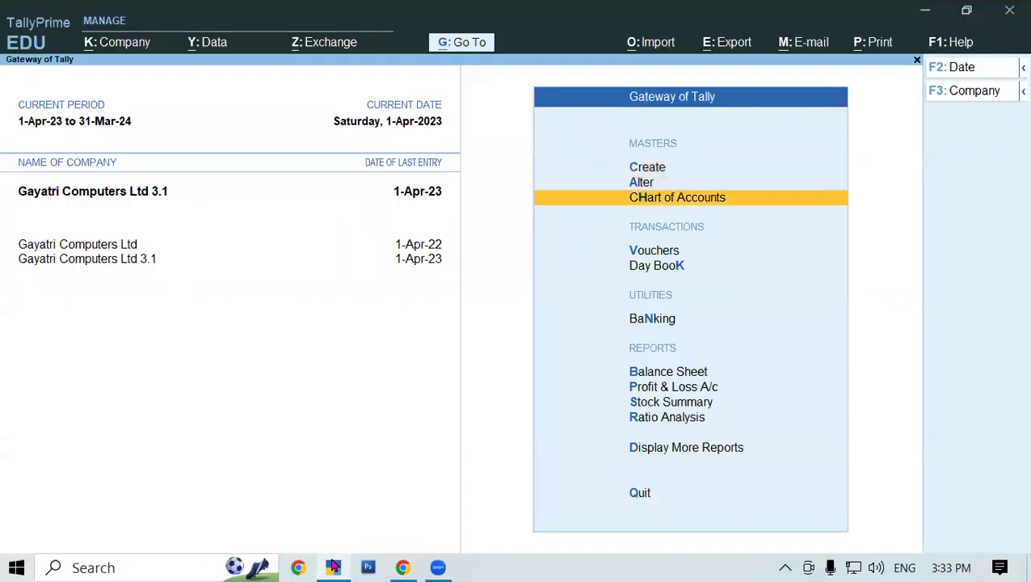
{"action": "key", "text": "Return"}
{"action": "key", "text": "Down"}
{"action": "key", "text": "Down"}
{"action": "key", "text": "Down"}
{"action": "key", "text": "Down"}
{"action": "key", "text": "Down"}
{"action": "key", "text": "Down"}
{"action": "key", "text": "Down"}
{"action": "key", "text": "Down"}
{"action": "key", "text": "Down"}
{"action": "key", "text": "Down"}
{"action": "key", "text": "Down"}
{"action": "key", "text": "Down"}
{"action": "key", "text": "Down"}
{"action": "key", "text": "Down"}
{"action": "key", "text": "Down"}
{"action": "key", "text": "Down"}
{"action": "key", "text": "Down"}
{"action": "key", "text": "Down"}
{"action": "key", "text": "Down"}
{"action": "key", "text": "Down"}
{"action": "key", "text": "Down"}
{"action": "key", "text": "Down"}
{"action": "key", "text": "Down"}
{"action": "key", "text": "Down"}
{"action": "key", "text": "Down"}
{"action": "key", "text": "Down"}
{"action": "key", "text": "Down"}
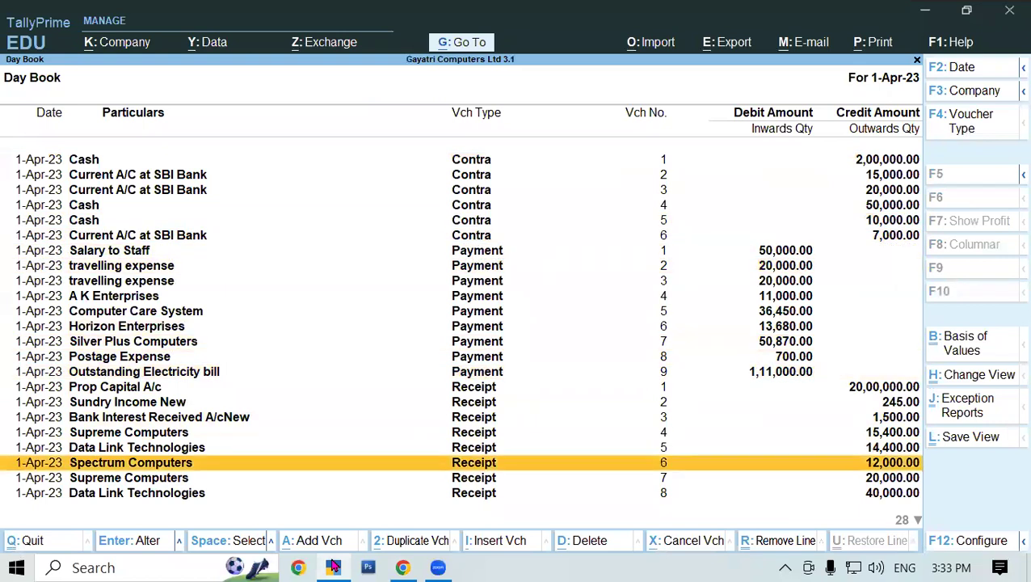
{"action": "key", "text": "Up"}
{"action": "key", "text": "Up"}
{"action": "key", "text": "Up"}
{"action": "key", "text": "Up"}
{"action": "key", "text": "Up"}
{"action": "key", "text": "Up"}
{"action": "key", "text": "Up"}
{"action": "key", "text": "Return"}
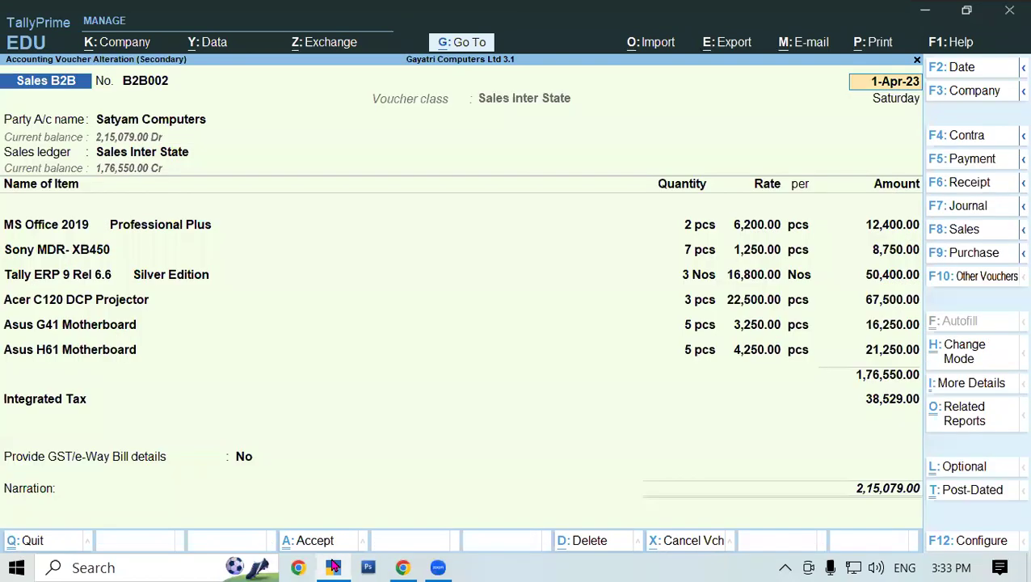
Preview the current print of voucher B2B002 and close the preview to return to the voucher
{"action": "key", "text": "alt+p"}
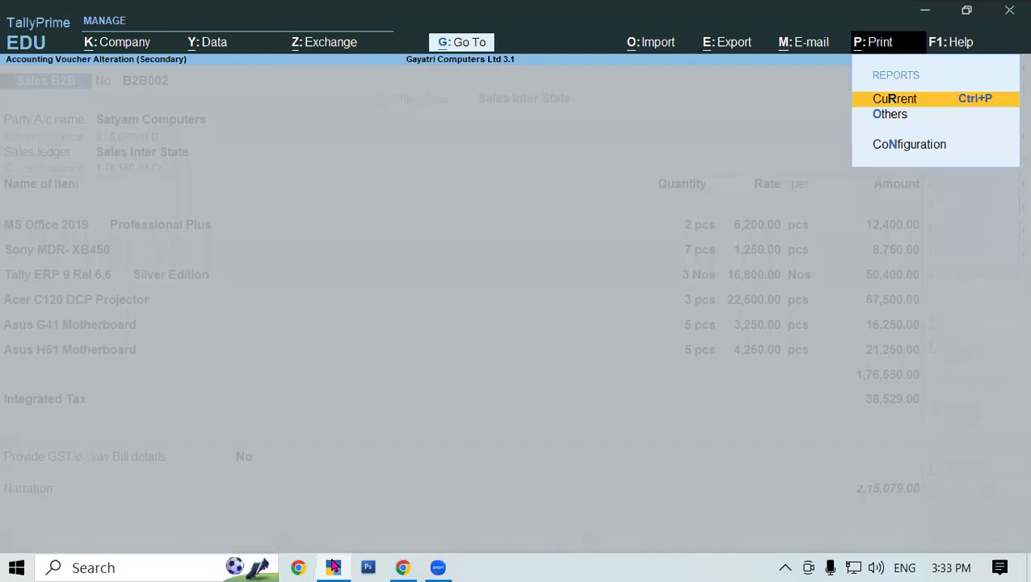
{"action": "left_click", "coordinate": [887, 99]}
{"action": "left_click", "coordinate": [459, 367]}
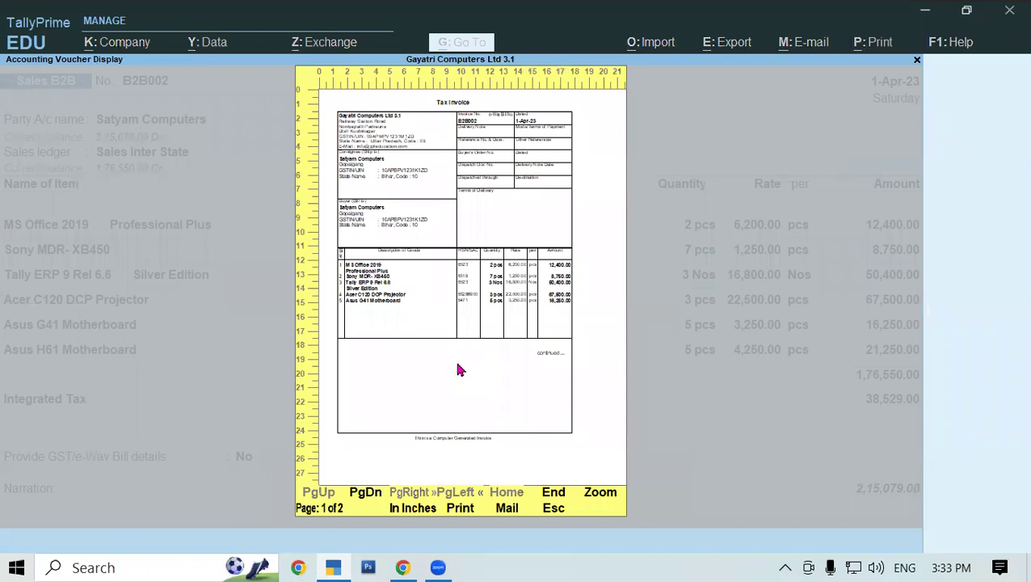
{"action": "key", "text": "Escape"}
{"action": "key", "text": "Escape"}
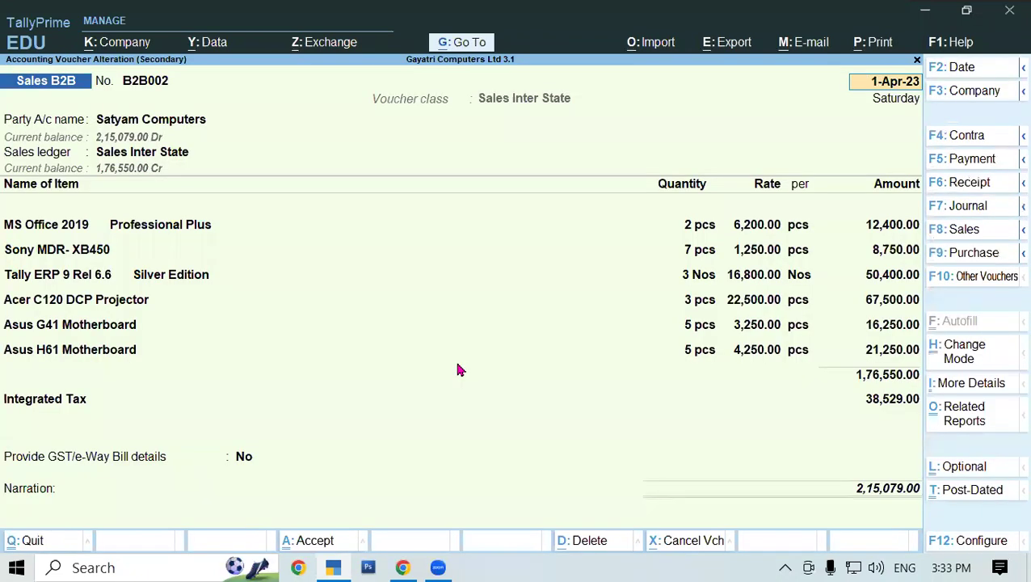
Save voucher B2B002, answer the e-Way Bill question, and dismiss the Print dialog
{"action": "key", "text": "ctrl+a"}
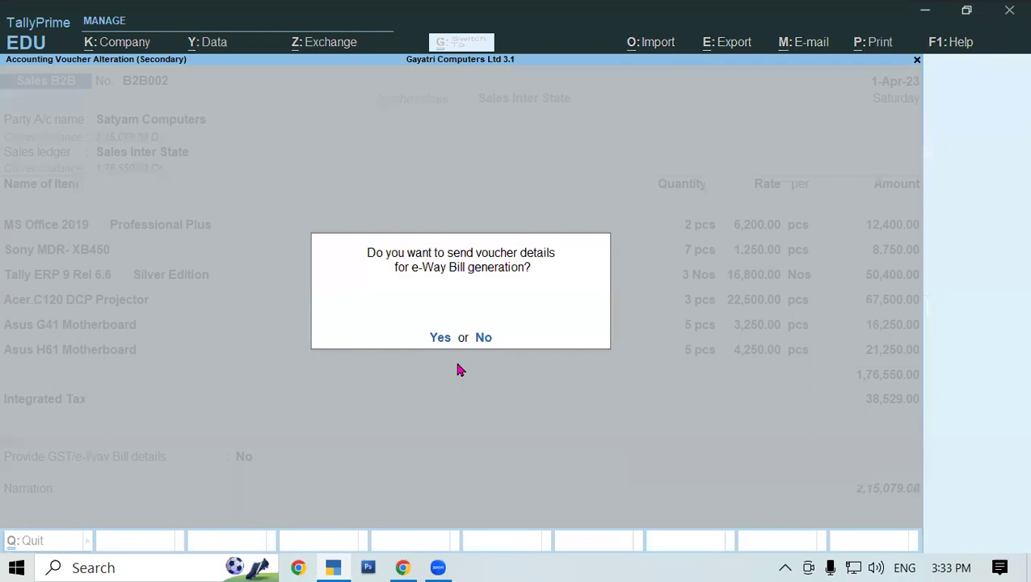
{"action": "key", "text": "y"}
{"action": "key", "text": "Return"}
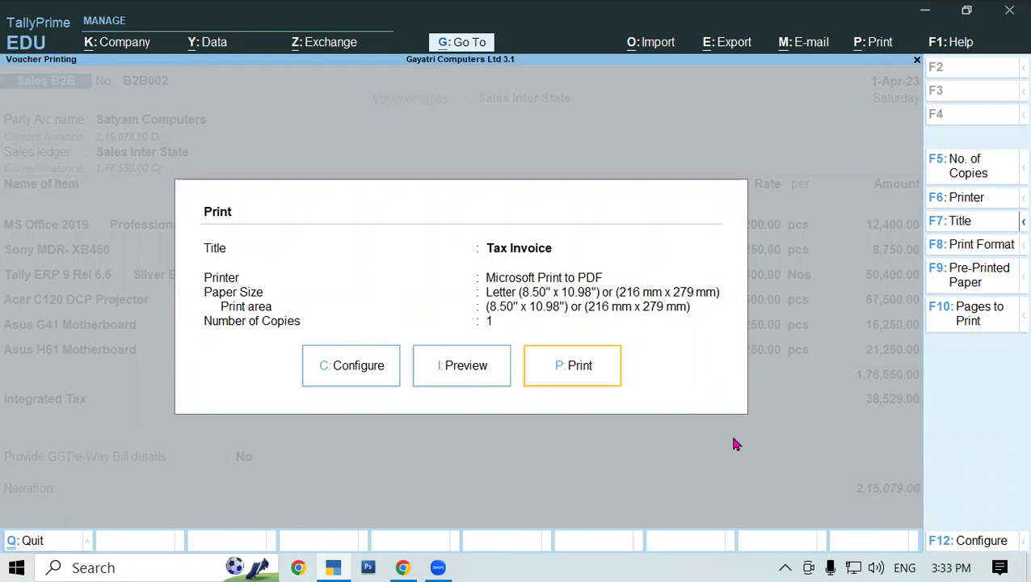
{"action": "key", "text": "Escape"}
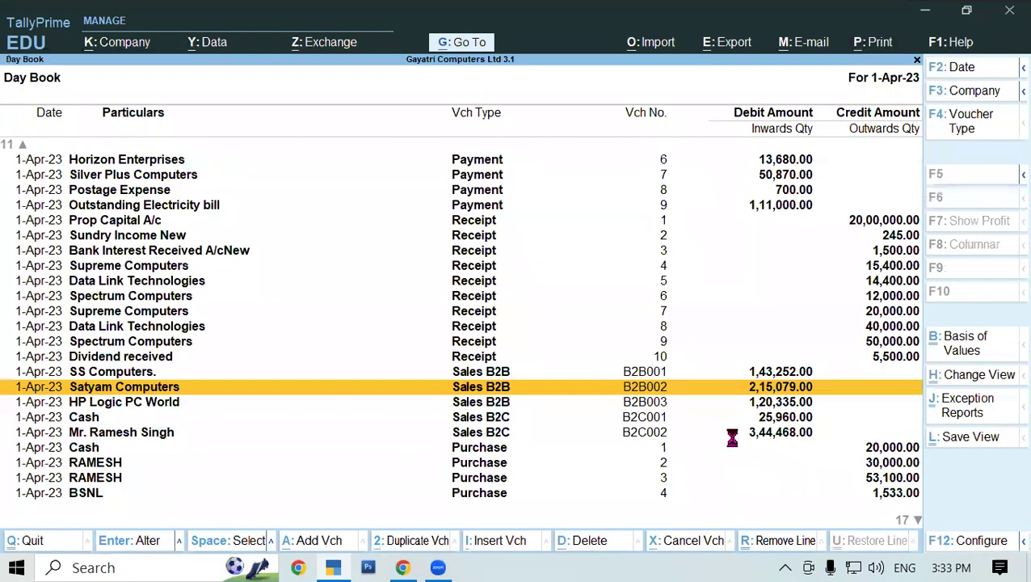
Reopen voucher B2B002, go through its entries unchanged, and accept it, answering No to sending details for e-Way Bill generation
{"action": "key", "text": "Return"}
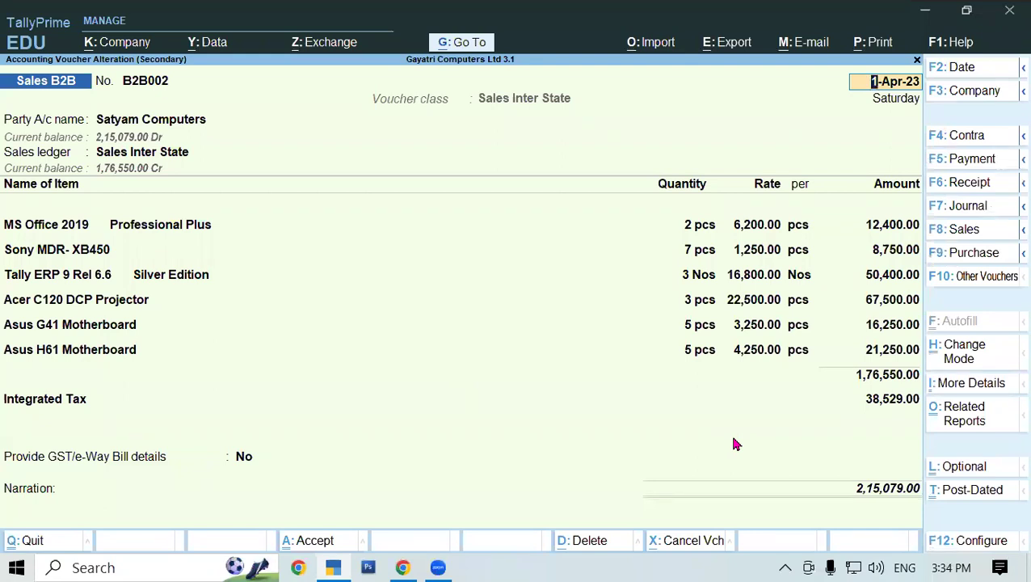
{"action": "key", "text": "Return"}
{"action": "key", "text": "Return"}
{"action": "key", "text": "Return"}
{"action": "key", "text": "Return"}
{"action": "key", "text": "Return"}
{"action": "key", "text": "Return"}
{"action": "key", "text": "Return"}
{"action": "key", "text": "Return"}
{"action": "key", "text": "Return"}
{"action": "key", "text": "Return"}
{"action": "key", "text": "Return"}
{"action": "key", "text": "Return"}
{"action": "key", "text": "Return"}
{"action": "key", "text": "Return"}
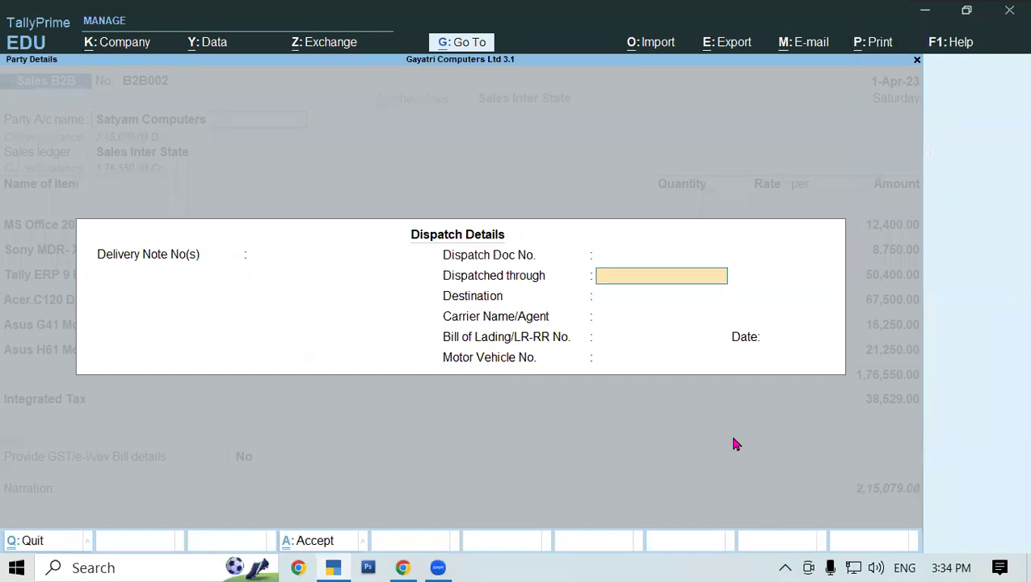
{"action": "key", "text": "Return"}
{"action": "key", "text": "Return"}
{"action": "key", "text": "Return"}
{"action": "key", "text": "Return"}
{"action": "key", "text": "Return"}
{"action": "key", "text": "Return"}
{"action": "key", "text": "Return"}
{"action": "key", "text": "Return"}
{"action": "key", "text": "Return"}
{"action": "key", "text": "Return"}
{"action": "key", "text": "Return"}
{"action": "key", "text": "Return"}
{"action": "key", "text": "Return"}
{"action": "key", "text": "Return"}
{"action": "key", "text": "Return"}
{"action": "key", "text": "Return"}
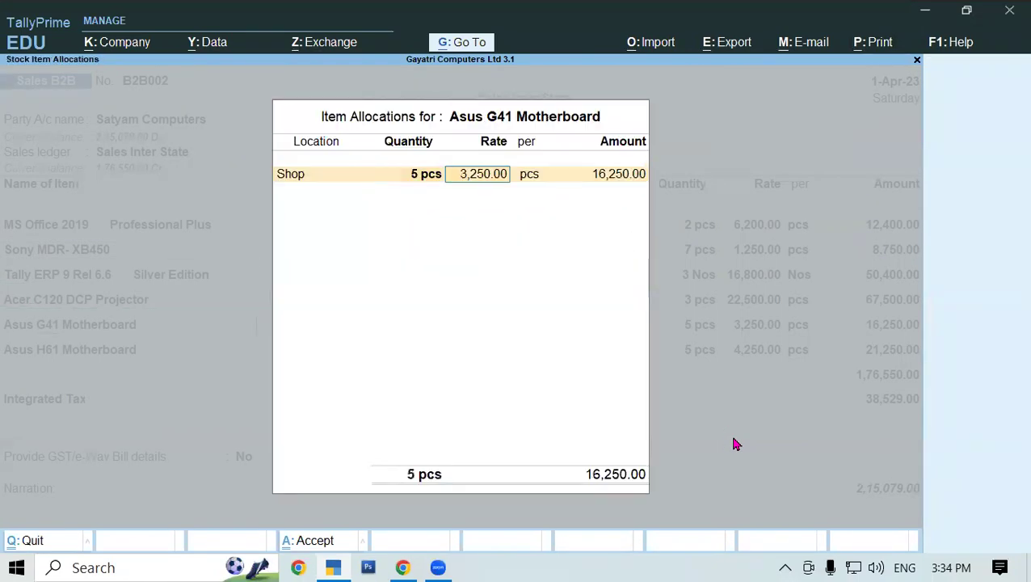
{"action": "key", "text": "Return"}
{"action": "key", "text": "Return"}
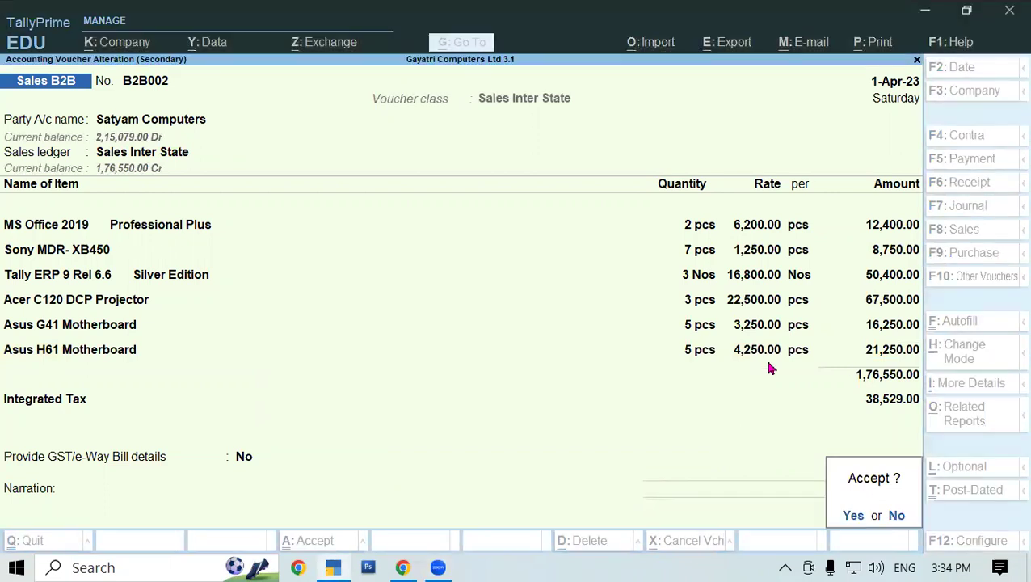
{"action": "key", "text": "Return"}
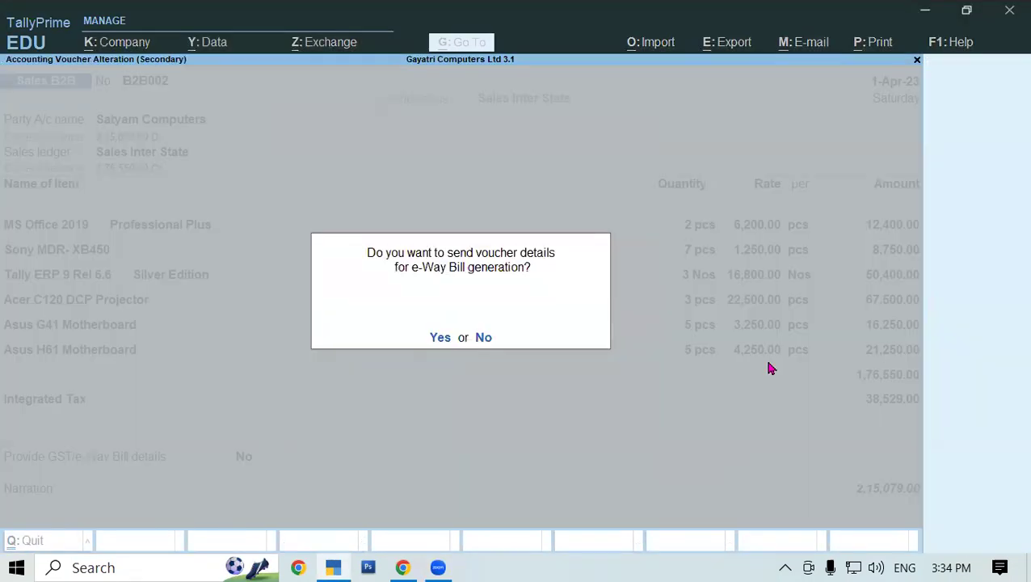
{"action": "left_click", "coordinate": [482, 340]}
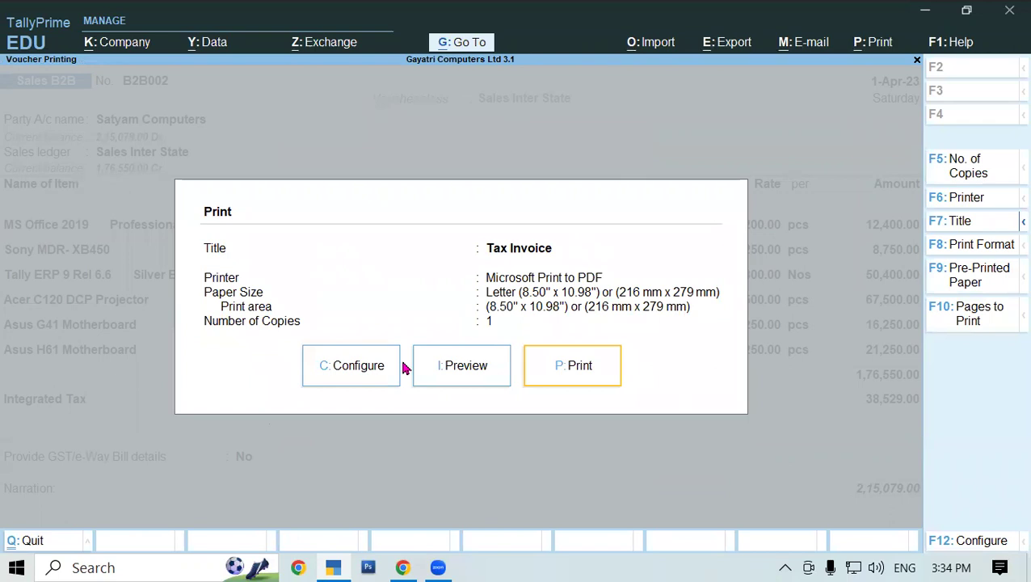
Preview the Tax Invoice for voucher B2B002 and zoom in to examine its party and item details
{"action": "left_click", "coordinate": [500, 378]}
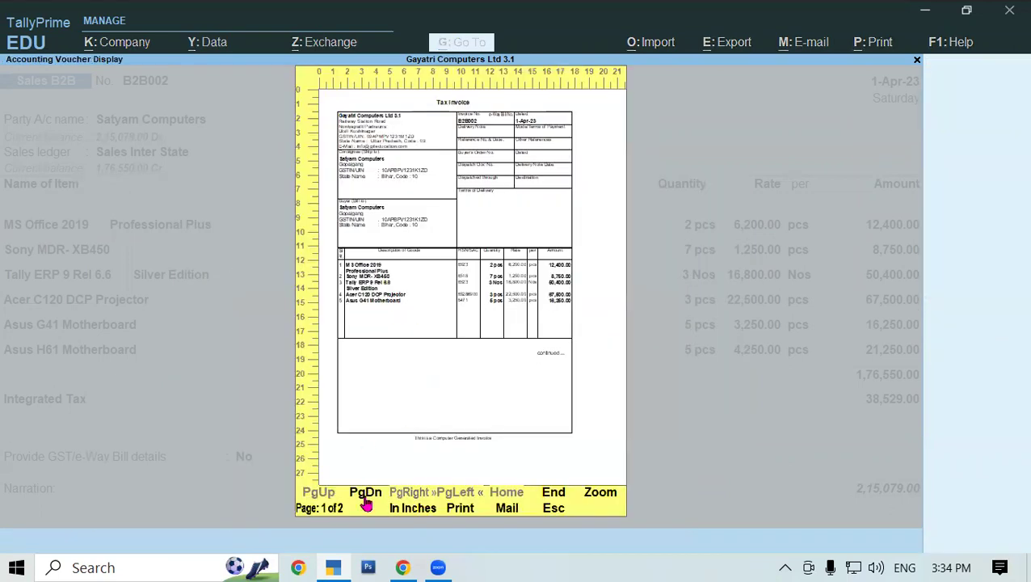
{"action": "left_click", "coordinate": [594, 491]}
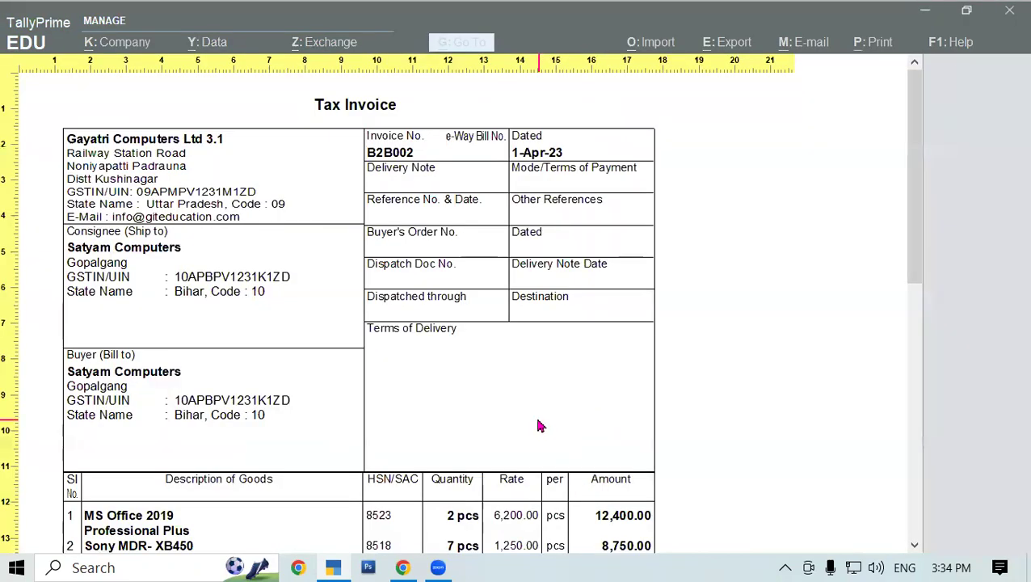
{"action": "scroll", "coordinate": [542, 430], "scroll_direction": "down", "scroll_amount": 3}
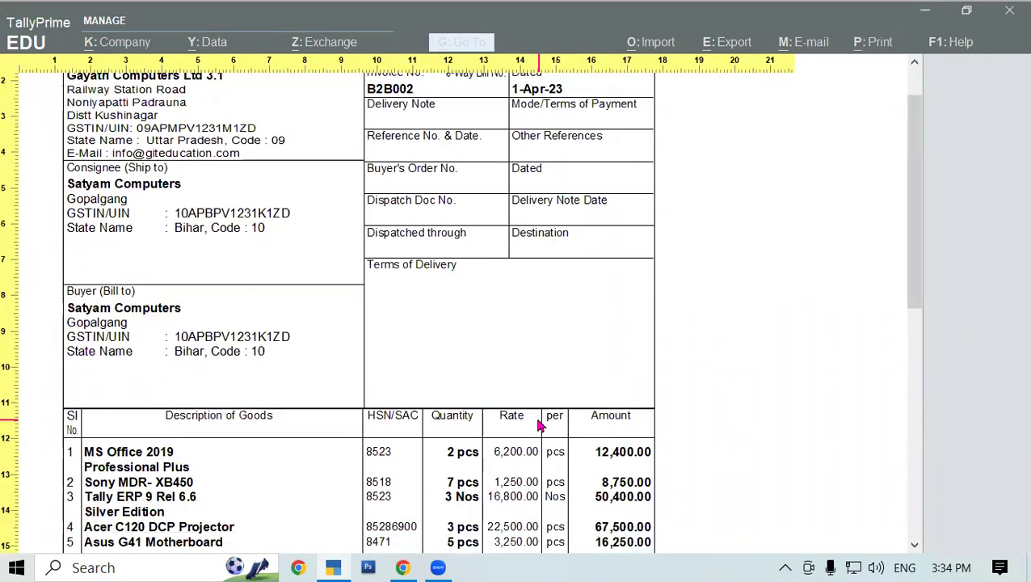
Switch to the PDF in Chrome and read the Supplier Inclusive Of Tax section on page 65, including its configuration path and example
{"action": "left_click", "coordinate": [404, 568]}
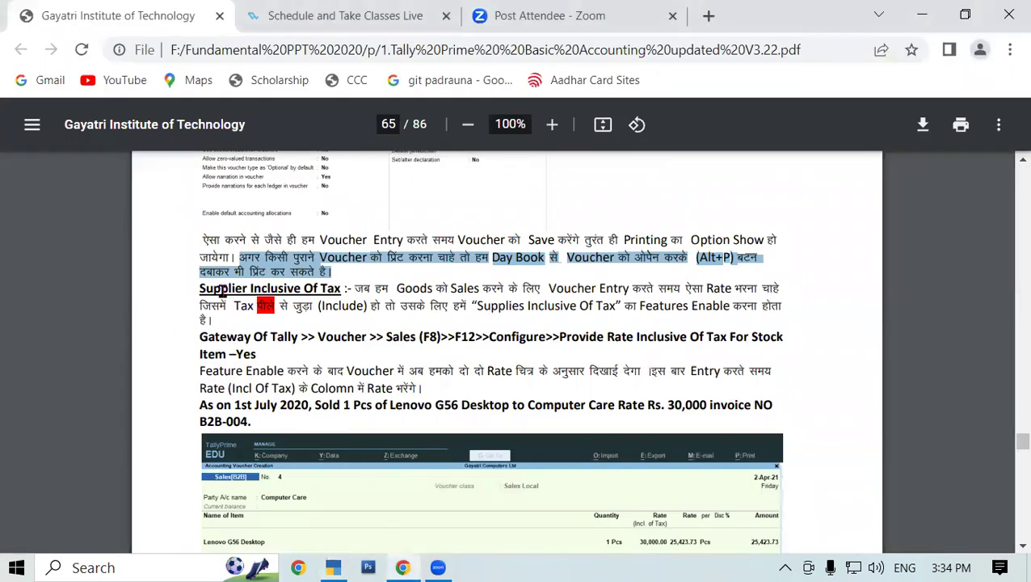
{"action": "left_click_drag", "start_coordinate": [199, 289], "coordinate": [341, 288]}
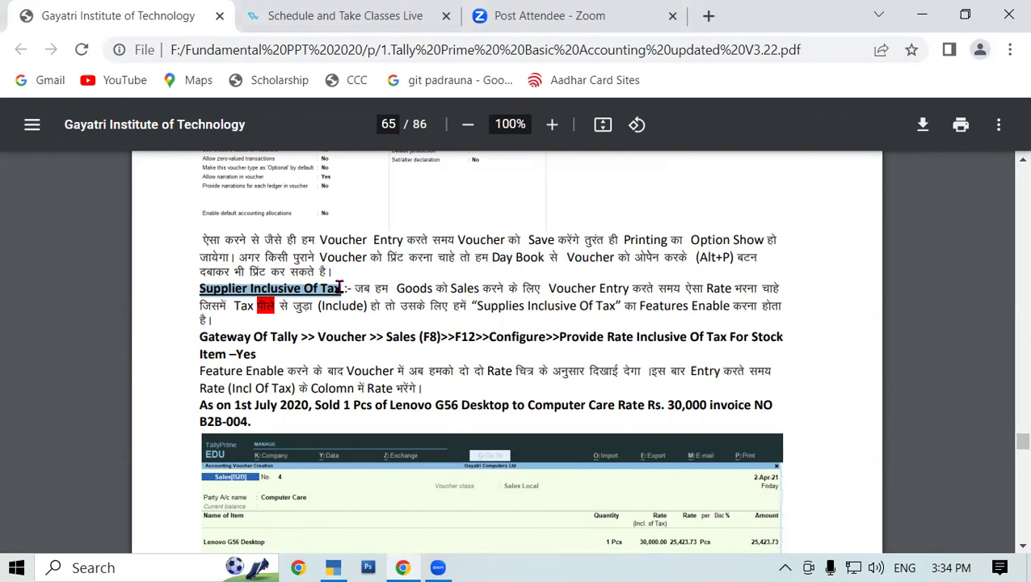
{"action": "left_click", "coordinate": [339, 289]}
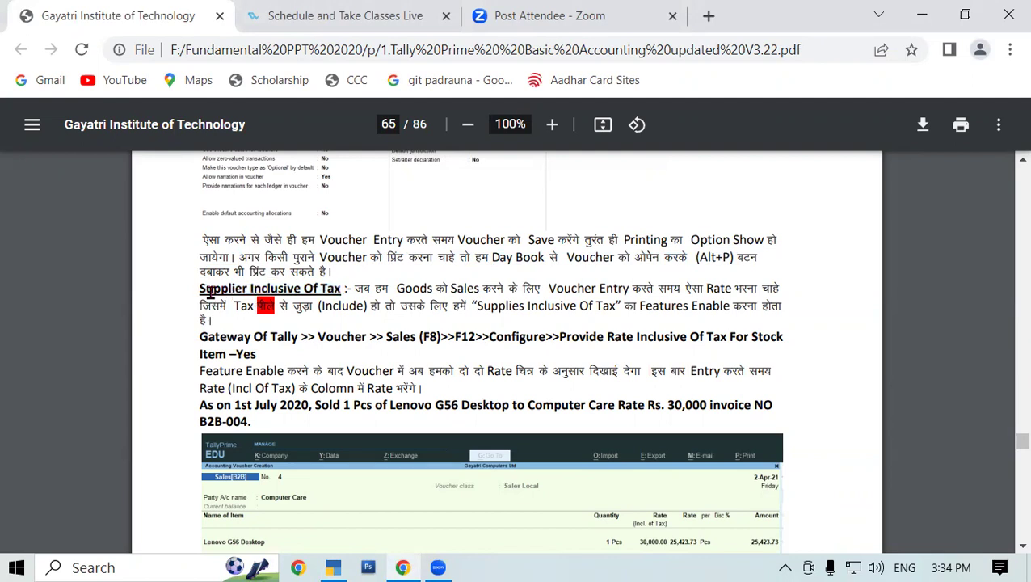
{"action": "left_click_drag", "start_coordinate": [202, 289], "coordinate": [353, 295]}
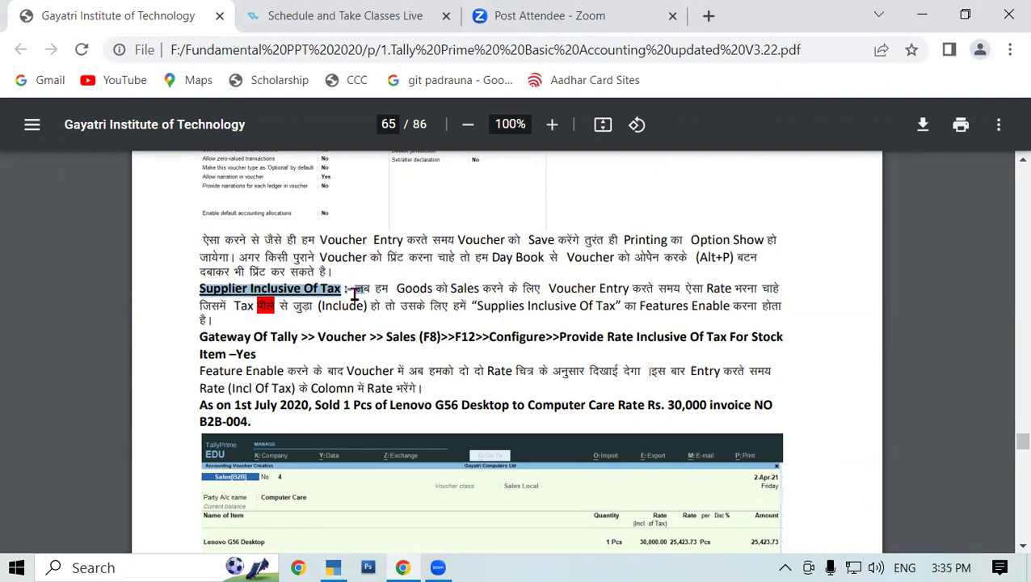
{"action": "left_click_drag", "start_coordinate": [356, 289], "coordinate": [274, 307]}
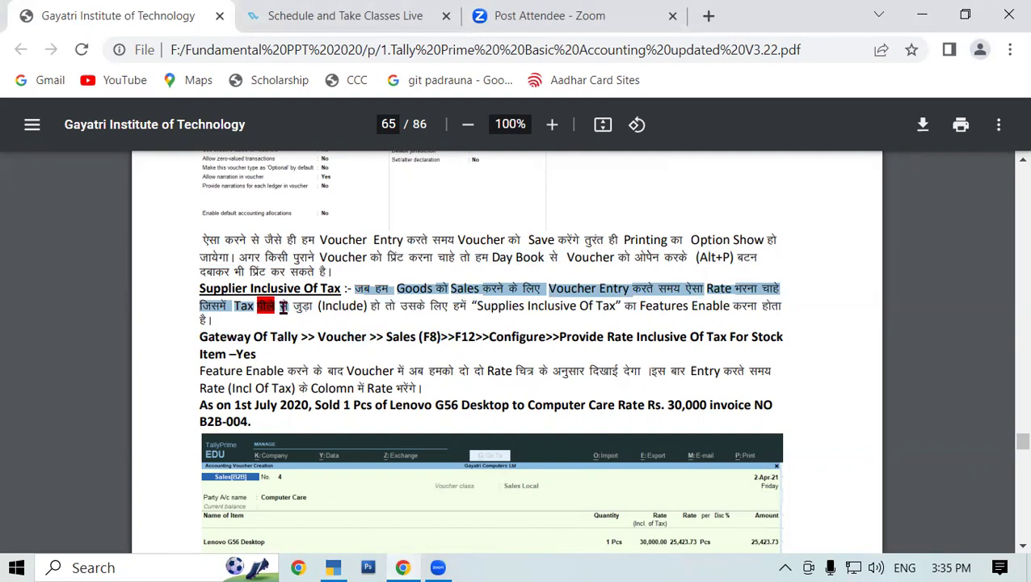
{"action": "left_click", "coordinate": [268, 325]}
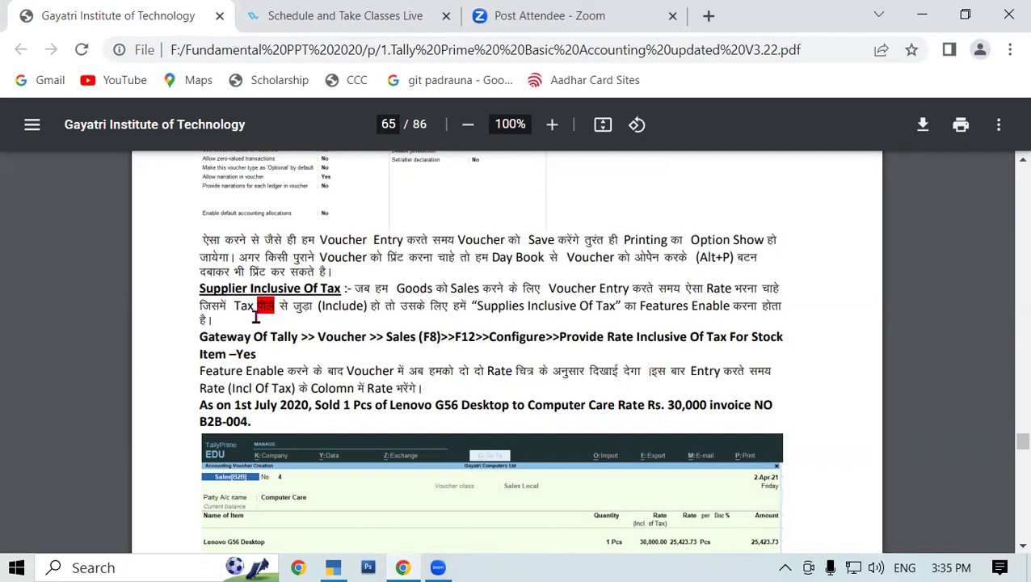
{"action": "left_click_drag", "start_coordinate": [233, 307], "coordinate": [274, 309]}
{"action": "left_click_drag", "start_coordinate": [396, 289], "coordinate": [688, 289]}
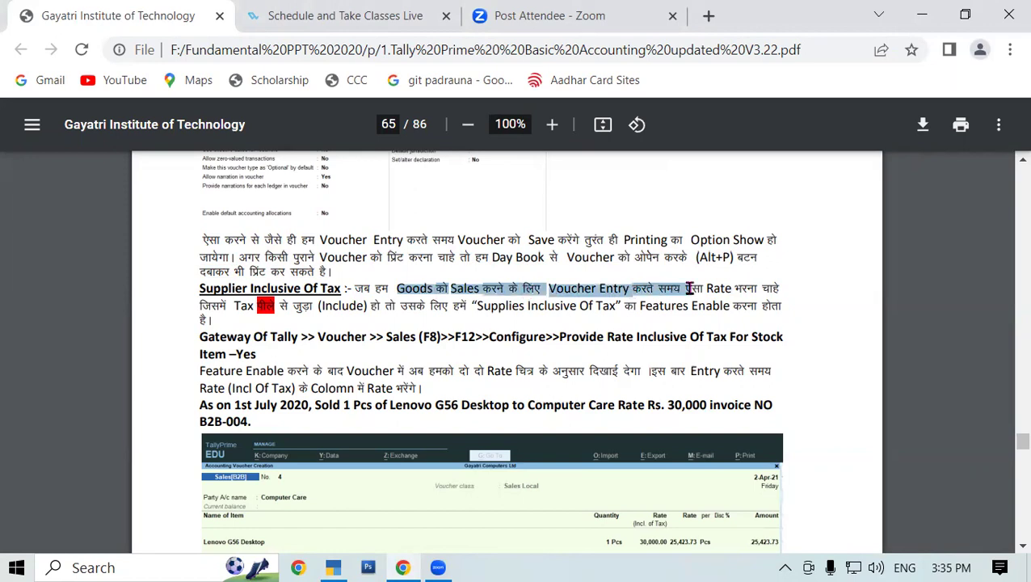
{"action": "left_click_drag", "start_coordinate": [215, 305], "coordinate": [296, 312]}
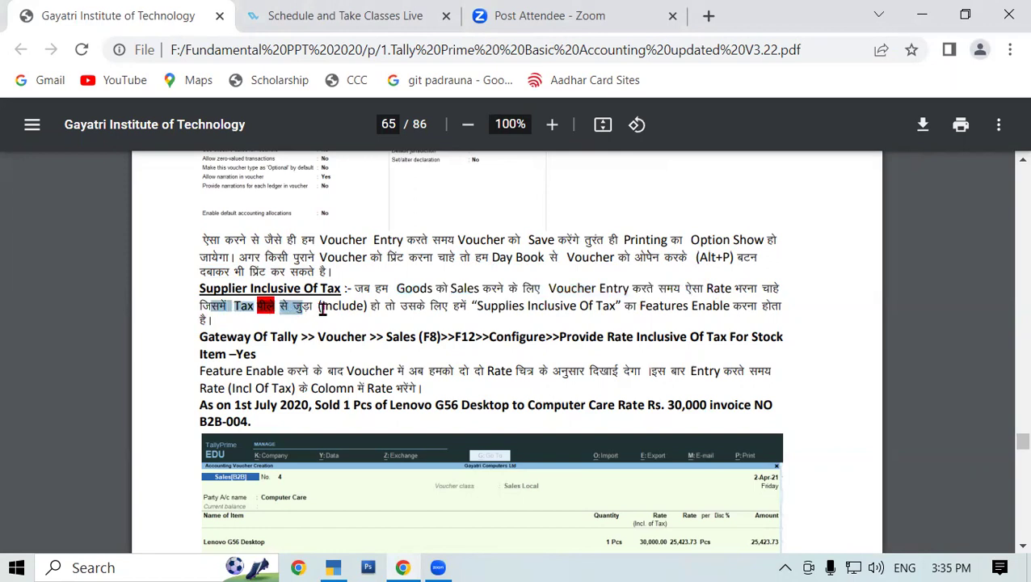
{"action": "double_click", "coordinate": [332, 306]}
{"action": "left_click_drag", "start_coordinate": [402, 305], "coordinate": [616, 307]}
{"action": "left_click_drag", "start_coordinate": [616, 307], "coordinate": [478, 305]}
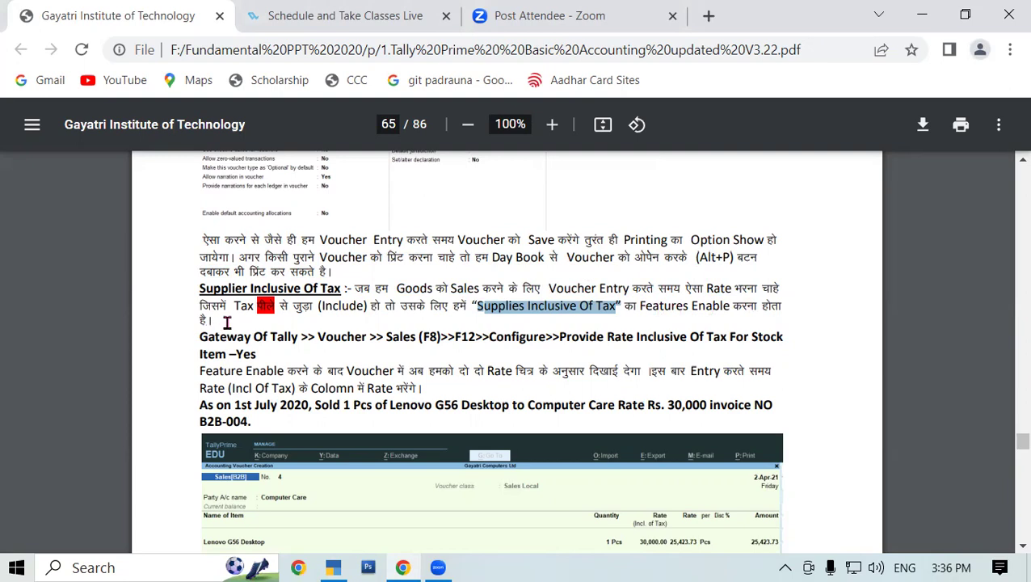
{"action": "left_click_drag", "start_coordinate": [207, 336], "coordinate": [298, 389]}
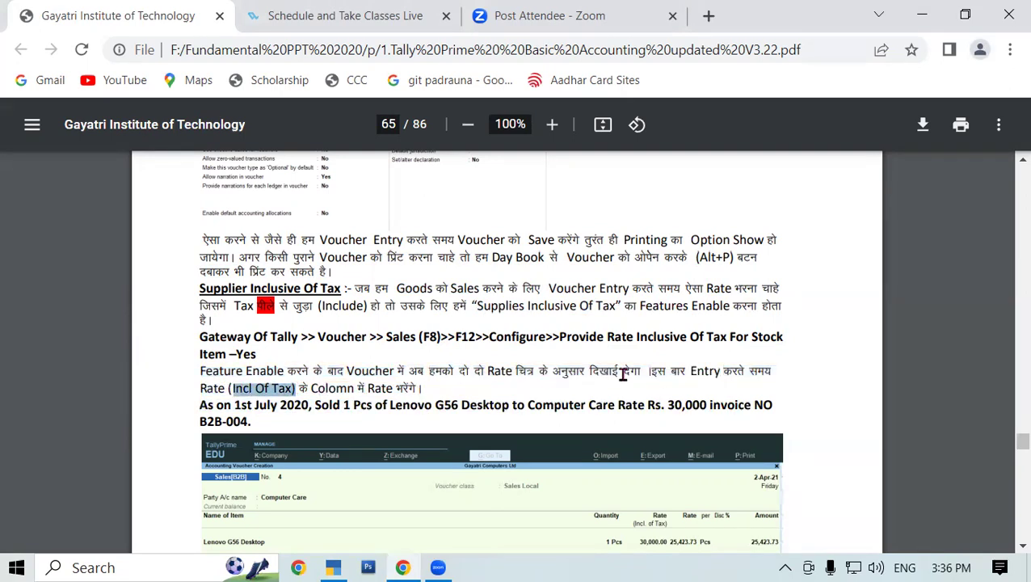
{"action": "scroll", "coordinate": [621, 368], "scroll_direction": "down", "scroll_amount": 3}
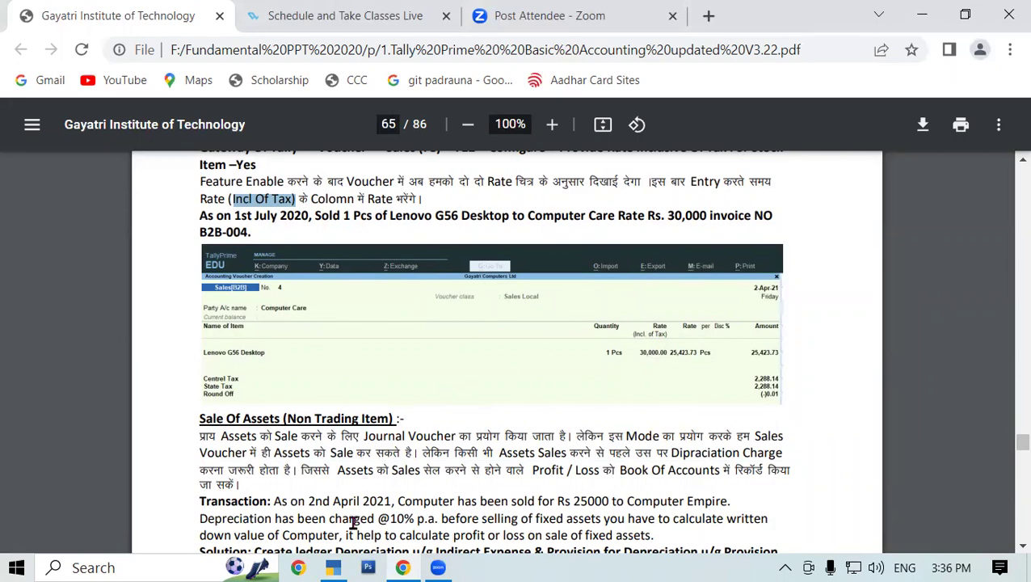
Switch to TallyPrime, leave the invoice preview and the Day Book, and open voucher creation for a new Sales B2B voucher
{"action": "left_click", "coordinate": [338, 566]}
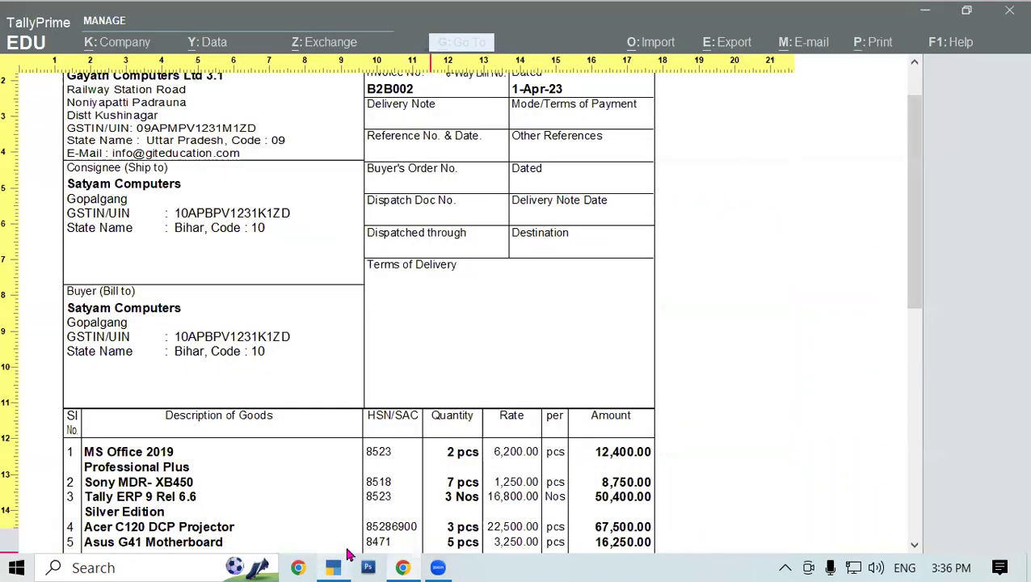
{"action": "key", "text": "Escape"}
{"action": "key", "text": "Escape"}
{"action": "key", "text": "Escape"}
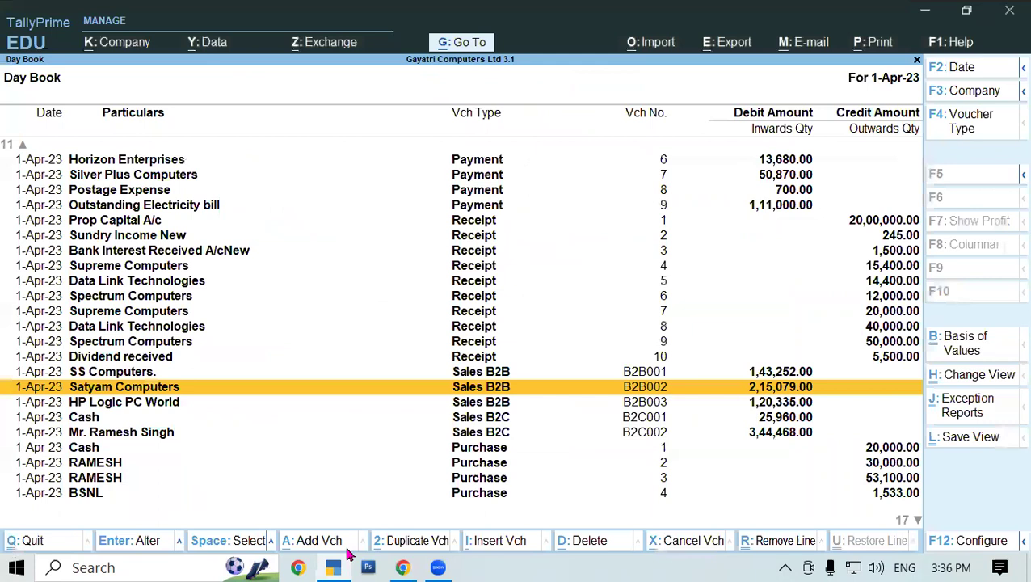
{"action": "key", "text": "Escape"}
{"action": "key", "text": "Down"}
{"action": "key", "text": "Down"}
{"action": "key", "text": "Down"}
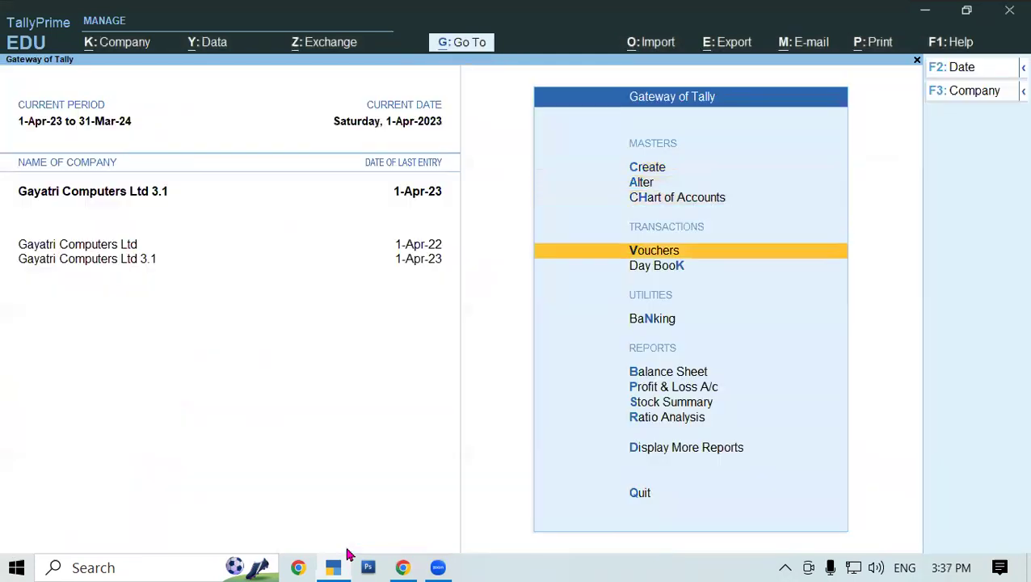
{"action": "key", "text": "Return"}
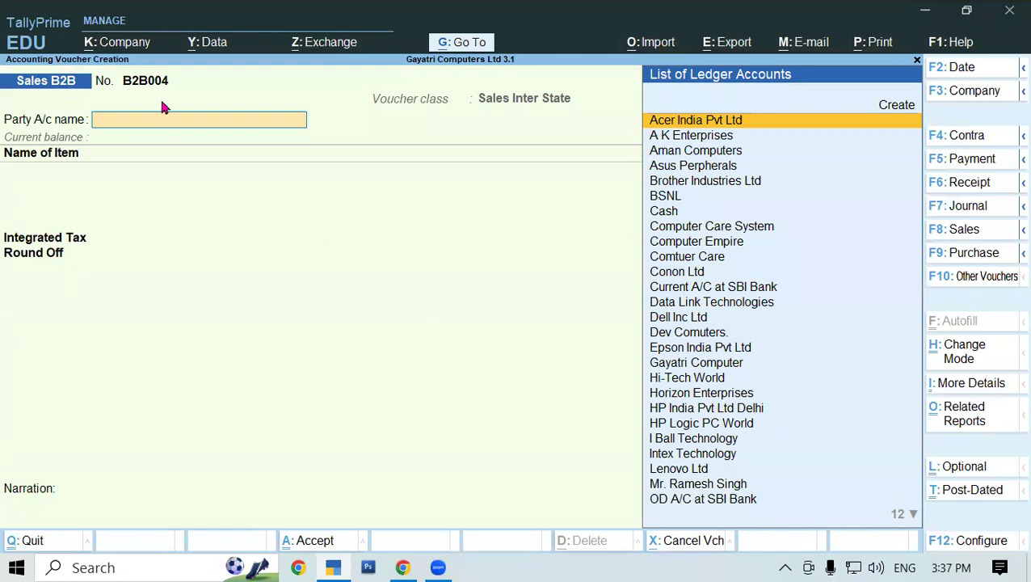
Set the Sales B2B voucher class to Not Applicable and enable Provide Rate Inclusive of Tax for Stock Items in the voucher configuration
{"action": "key", "text": "F8"}
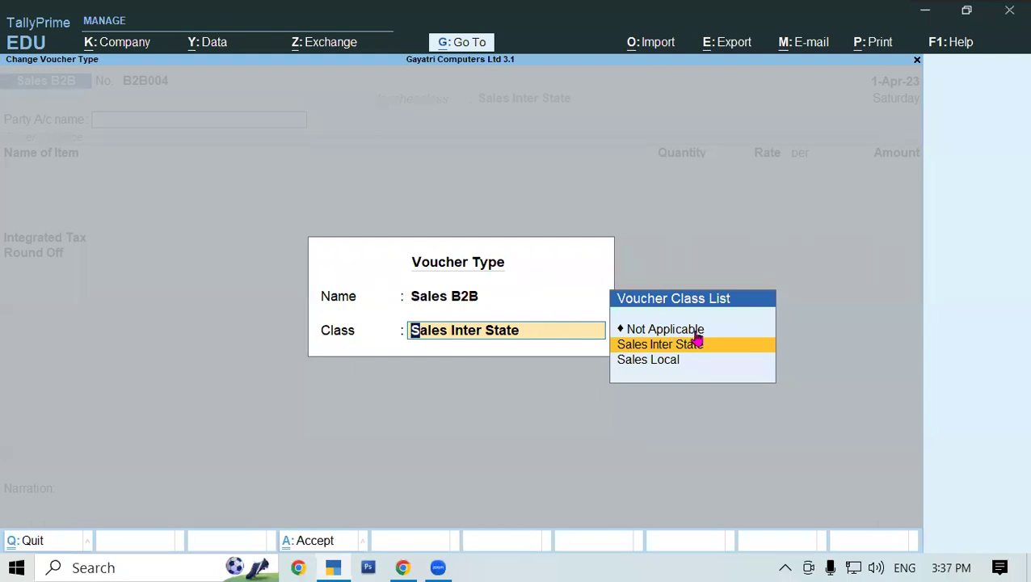
{"action": "left_click", "coordinate": [693, 331]}
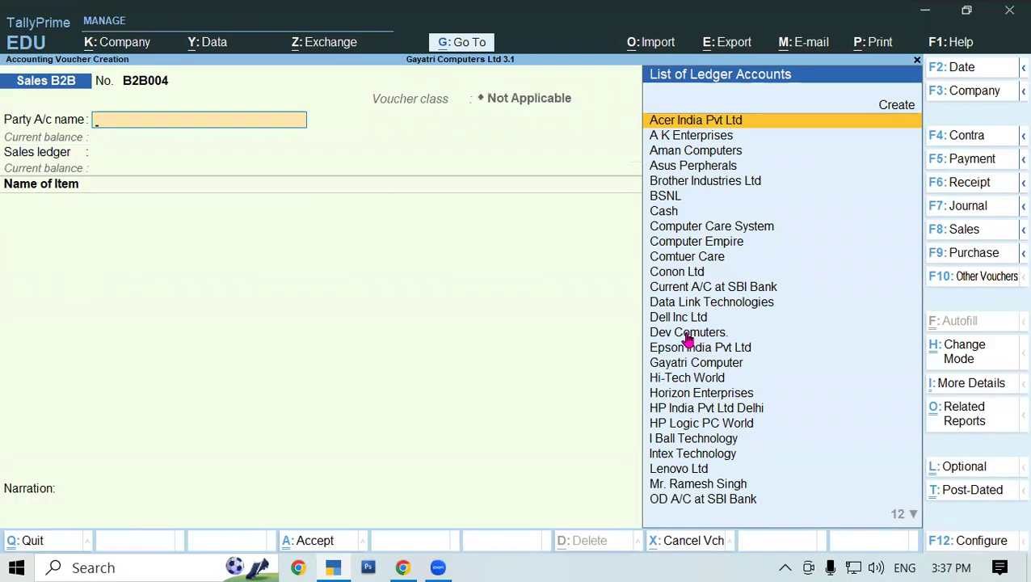
{"action": "left_click", "coordinate": [972, 547]}
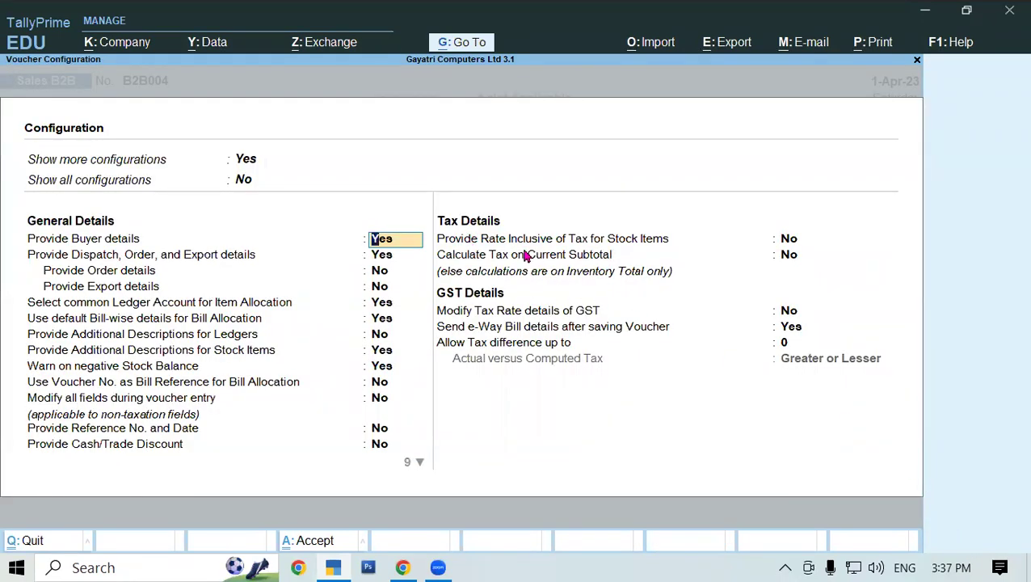
{"action": "left_click", "coordinate": [602, 245]}
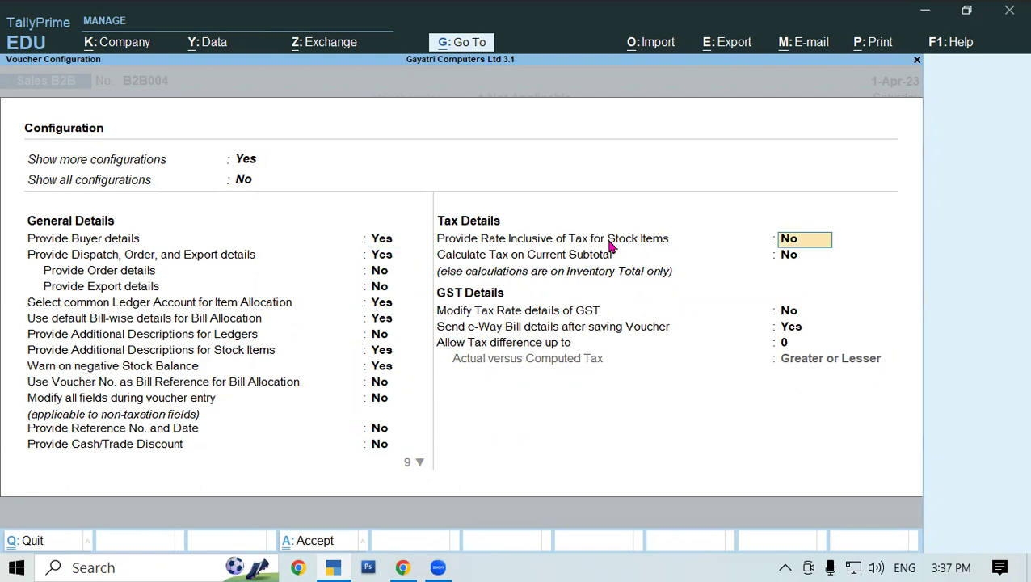
{"action": "type", "text": "y"}
{"action": "key", "text": "Return"}
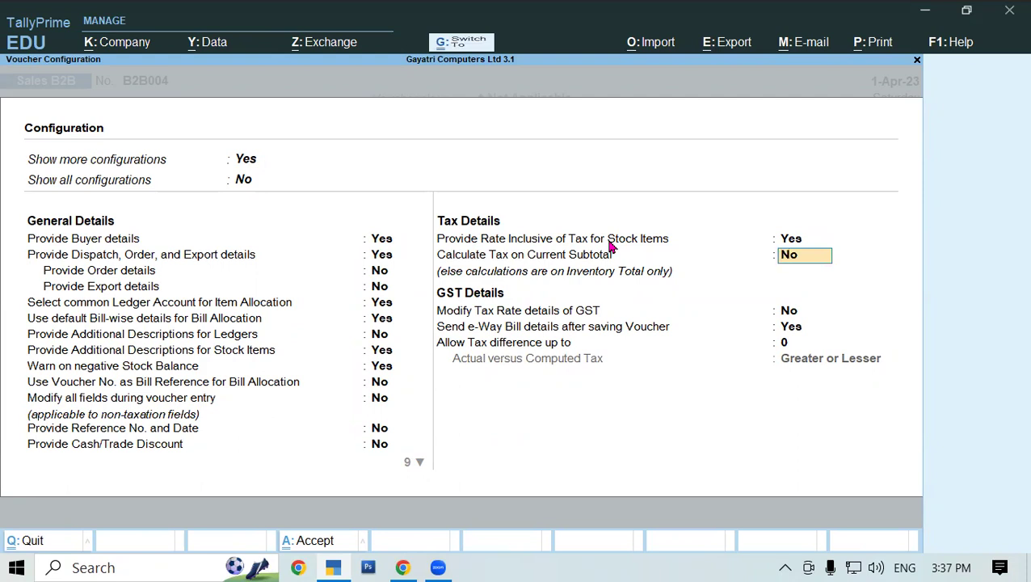
{"action": "key", "text": "ctrl+a"}
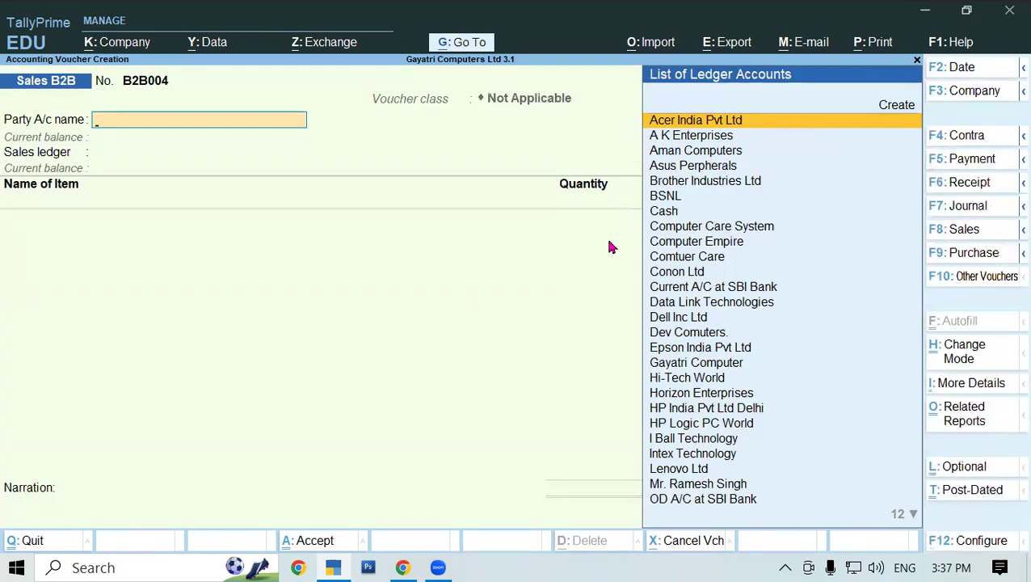
Choose Acer India Pvt Ltd as the party, leave its dispatch and party details unchanged, and use the Sales Inter State ledger
{"action": "key", "text": "Return"}
{"action": "key", "text": "Return"}
{"action": "key", "text": "Return"}
{"action": "key", "text": "Return"}
{"action": "key", "text": "Return"}
{"action": "key", "text": "Return"}
{"action": "key", "text": "Return"}
{"action": "key", "text": "Return"}
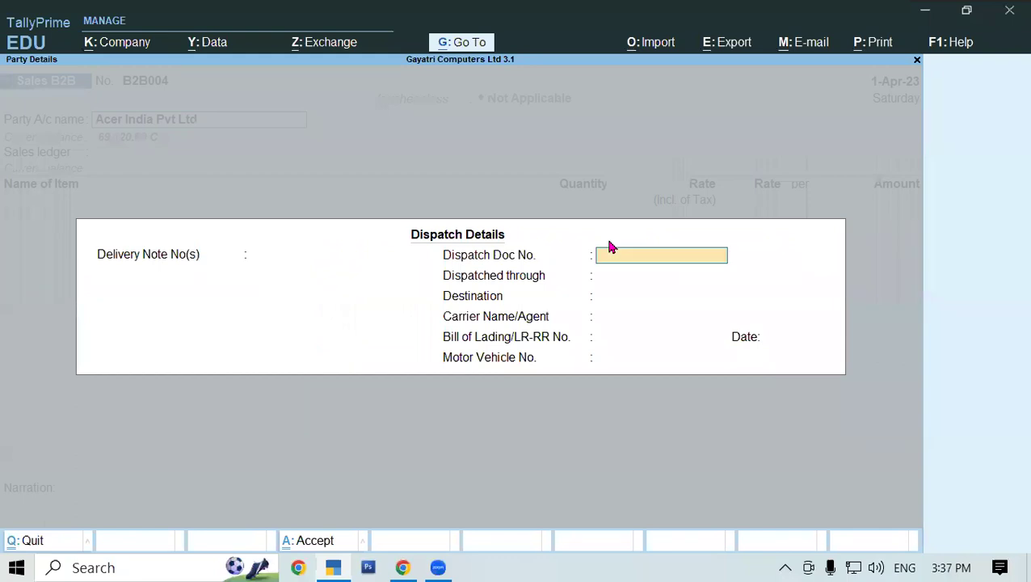
{"action": "key", "text": "Return"}
{"action": "key", "text": "Return"}
{"action": "key", "text": "Return"}
{"action": "key", "text": "Return"}
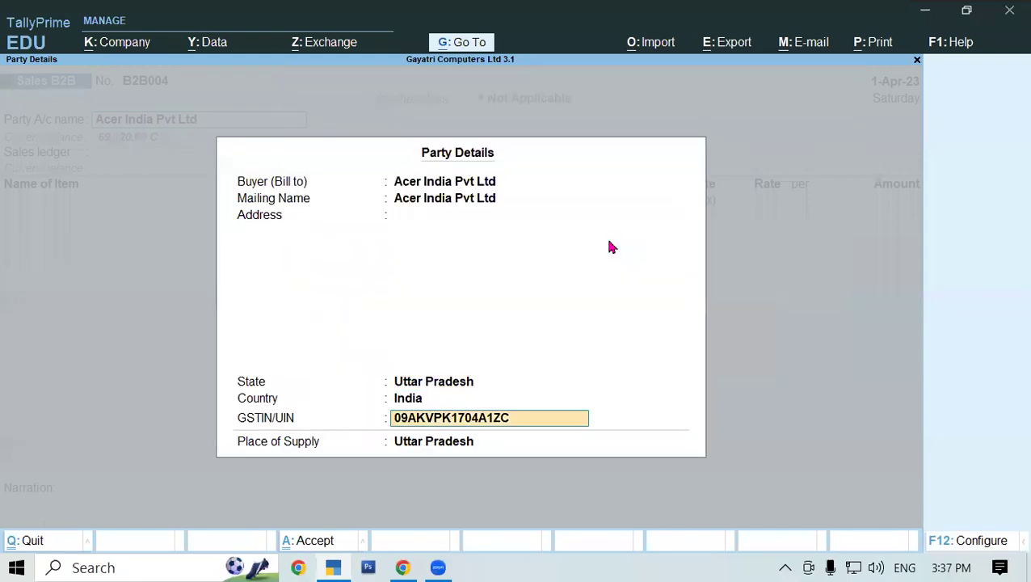
{"action": "key", "text": "Return"}
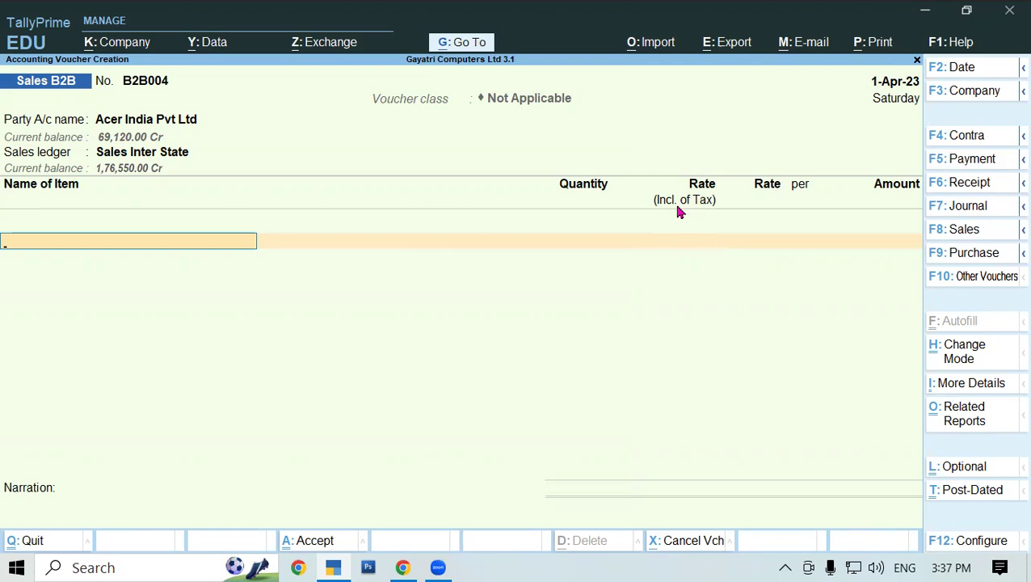
Switch to the PDF in Chrome and read the tax-inclusive example's rate, date, item and party on page 65
{"action": "left_click", "coordinate": [401, 566]}
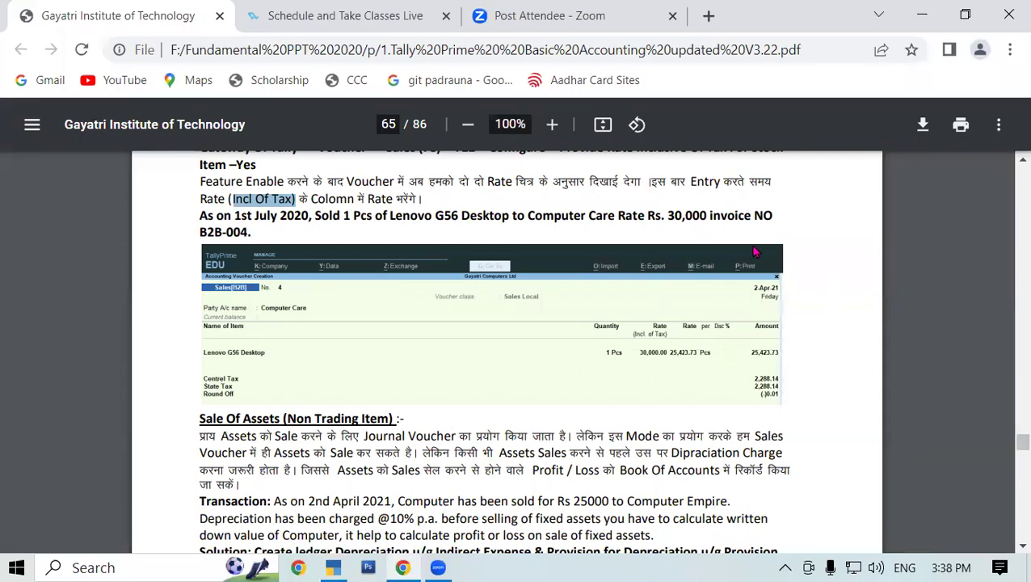
{"action": "left_click_drag", "start_coordinate": [668, 217], "coordinate": [699, 212]}
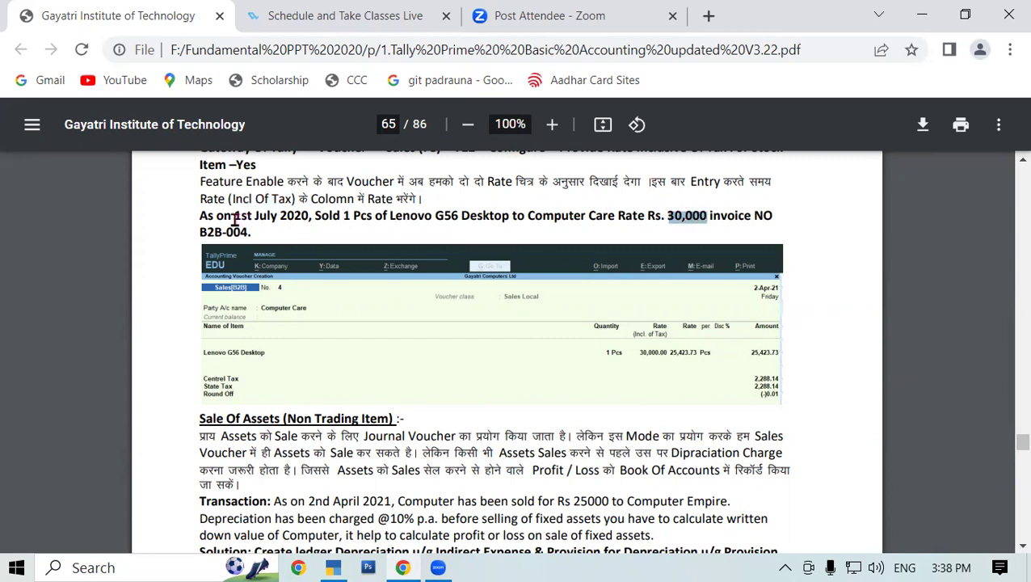
{"action": "left_click_drag", "start_coordinate": [208, 216], "coordinate": [298, 229]}
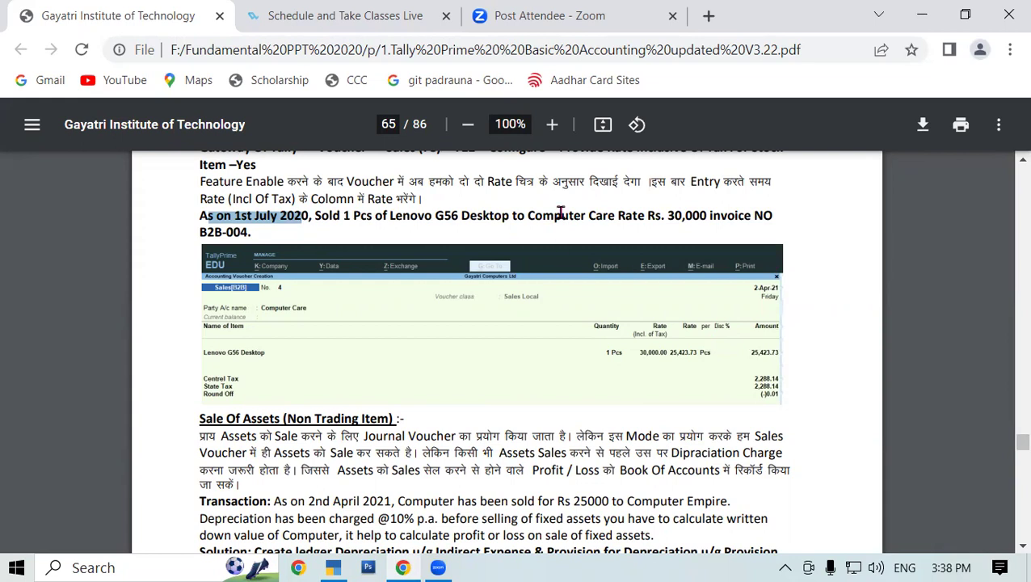
{"action": "left_click_drag", "start_coordinate": [310, 215], "coordinate": [616, 224]}
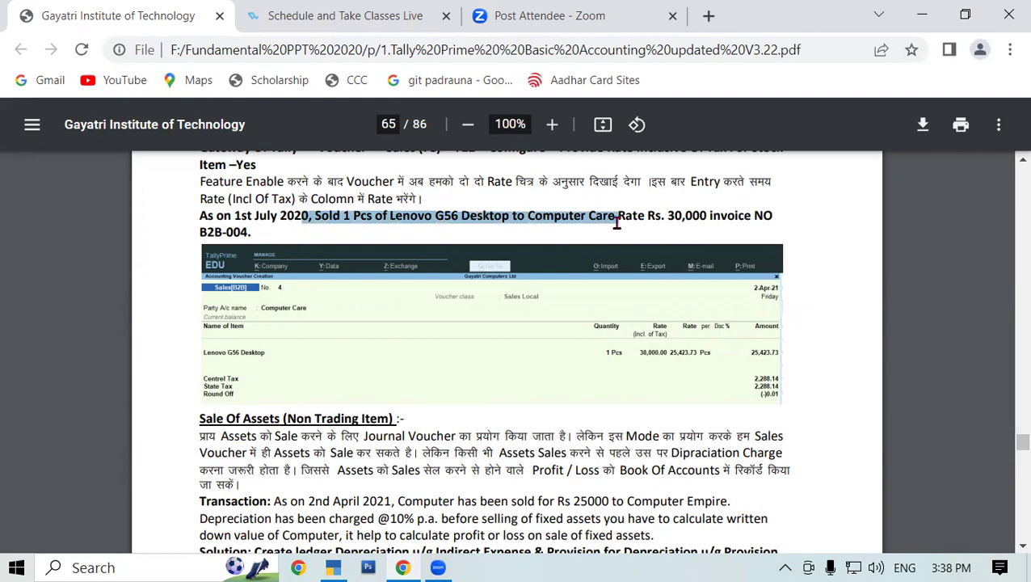
Switch to TallyPrime and change the Sales B2B voucher's class to Sales Local
{"action": "left_click", "coordinate": [336, 565]}
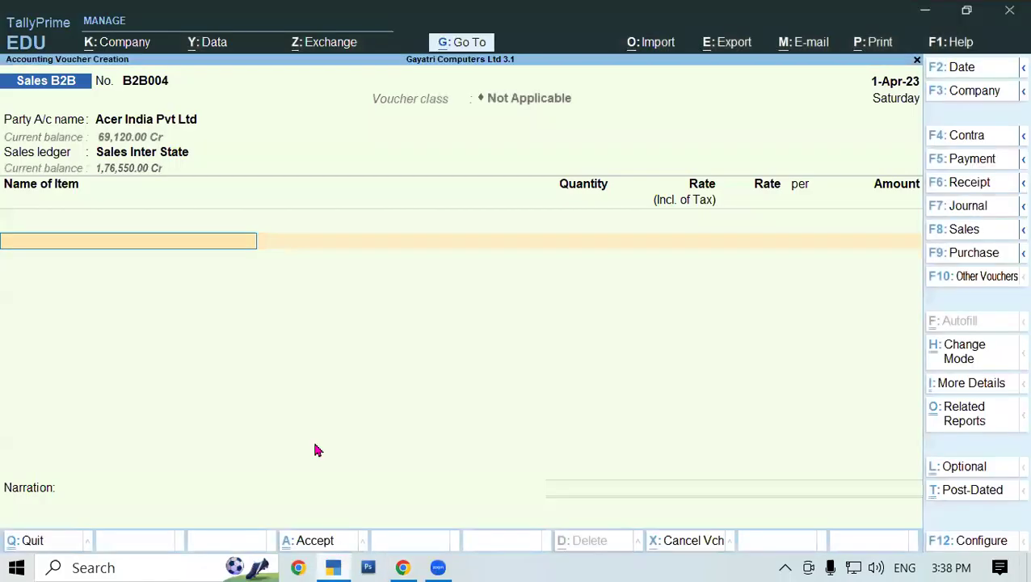
{"action": "key", "text": "F8"}
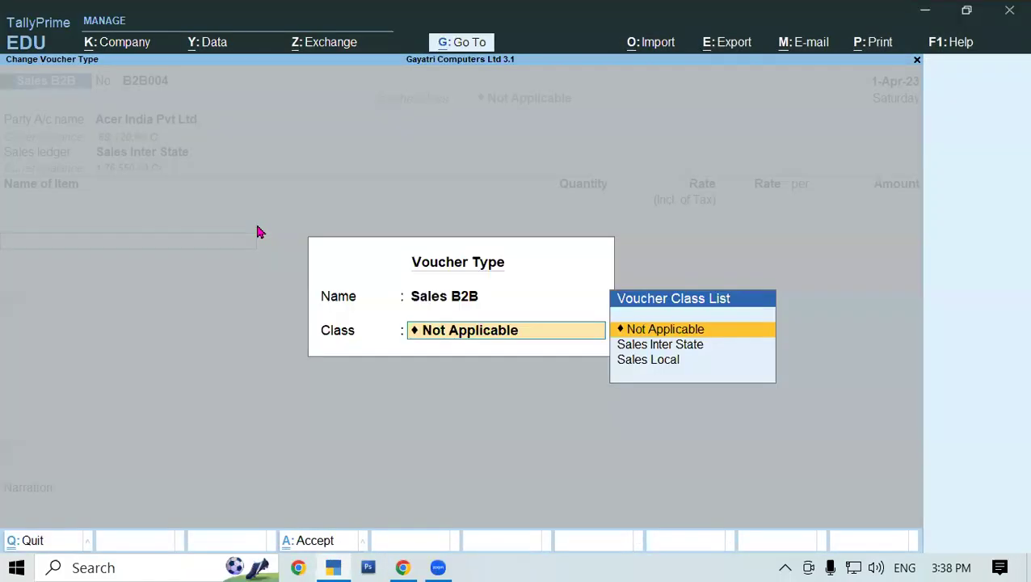
{"action": "key", "text": "Down"}
{"action": "key", "text": "Down"}
{"action": "key", "text": "Return"}
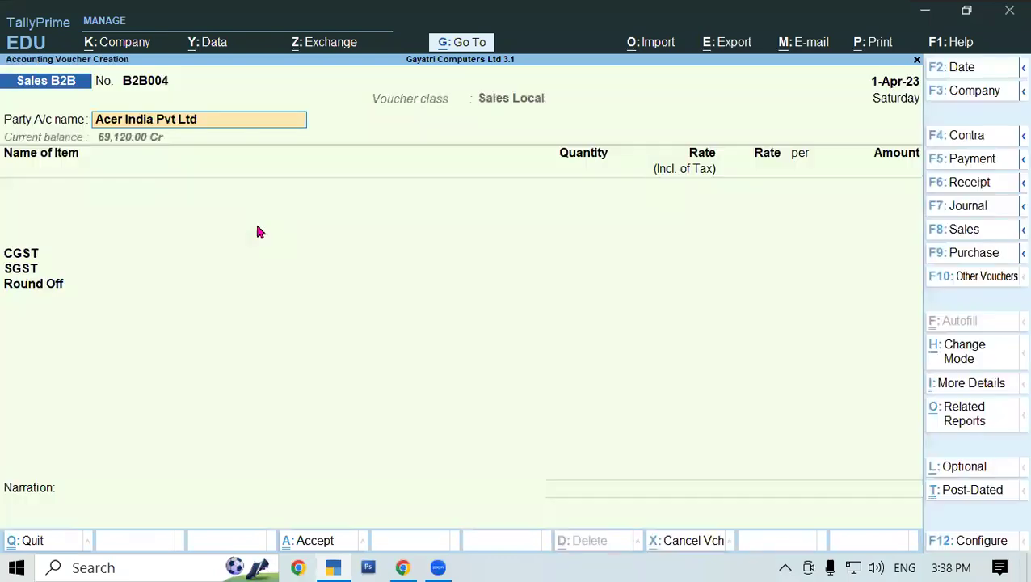
Switch to the PDF in Chrome and check the party name in the Lenovo G56 Desktop transaction
{"action": "left_click", "coordinate": [402, 567]}
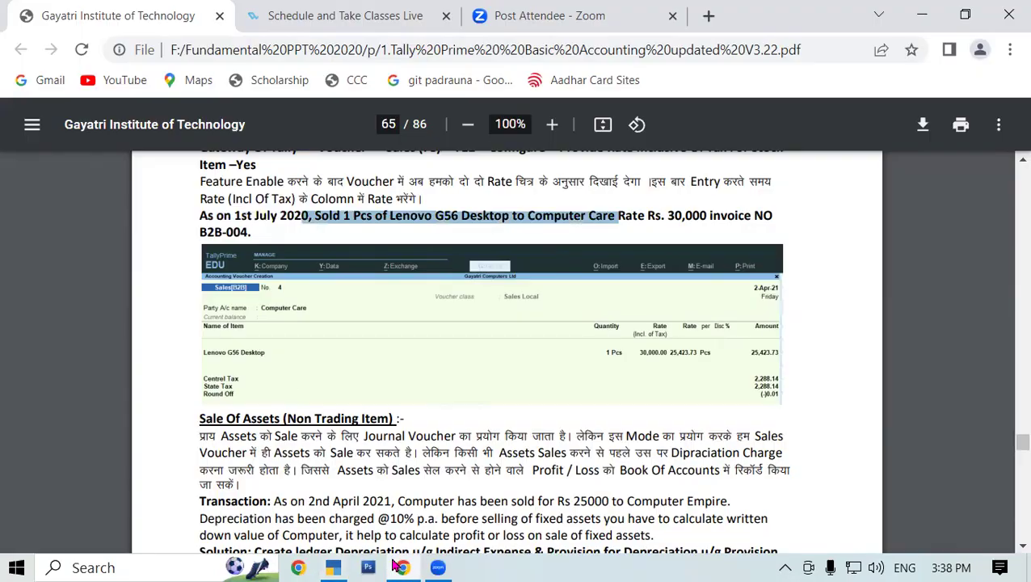
{"action": "left_click", "coordinate": [533, 216]}
{"action": "left_click_drag", "start_coordinate": [528, 215], "coordinate": [616, 216]}
{"action": "left_click", "coordinate": [298, 567]}
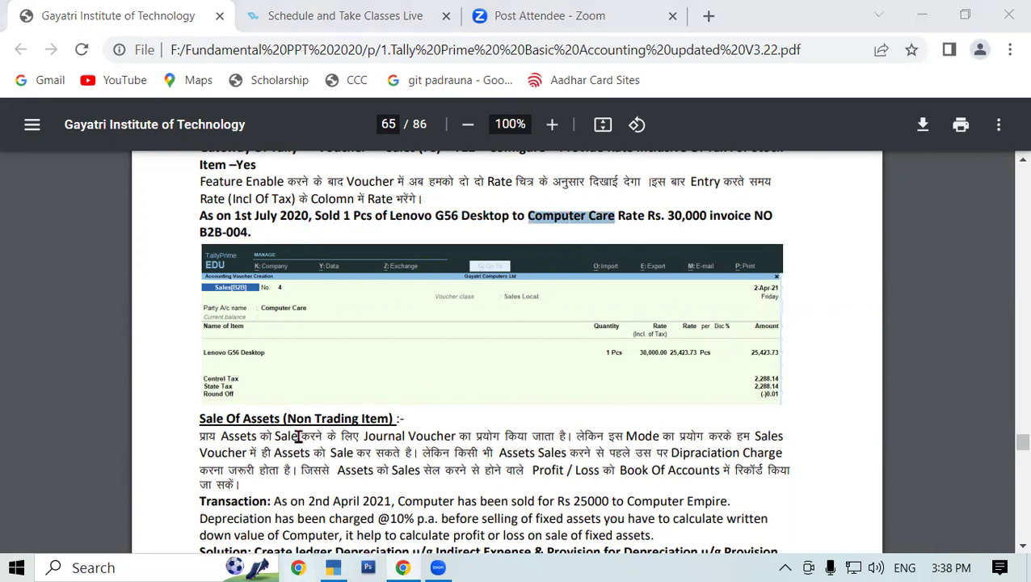
Switch to TallyPrime and select Comtuer Care as the voucher's party, leaving the dispatch details blank and the party details unchanged
{"action": "left_click", "coordinate": [333, 567]}
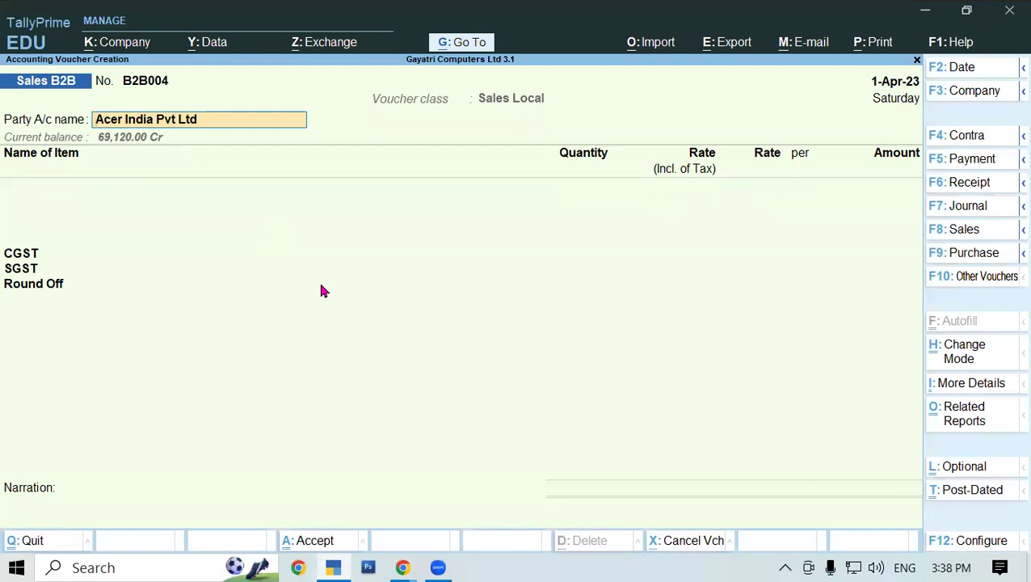
{"action": "type", "text": "C"}
{"action": "key", "text": "Down"}
{"action": "key", "text": "Down"}
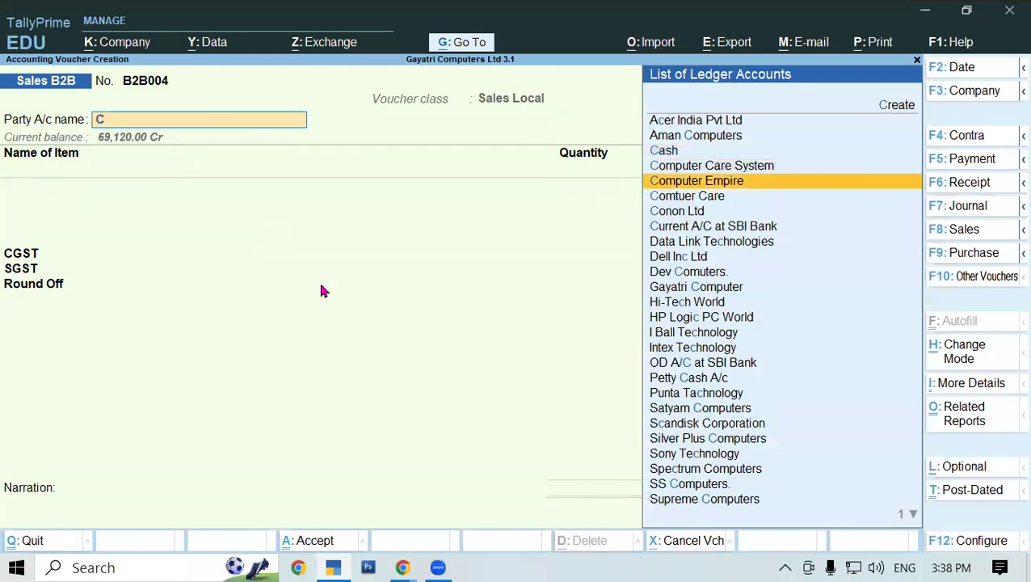
{"action": "key", "text": "Down"}
{"action": "key", "text": "Return"}
{"action": "key", "text": "Return"}
{"action": "key", "text": "Return"}
{"action": "key", "text": "Return"}
{"action": "key", "text": "Return"}
{"action": "key", "text": "Return"}
{"action": "key", "text": "Return"}
{"action": "key", "text": "Return"}
{"action": "key", "text": "Return"}
{"action": "key", "text": "Return"}
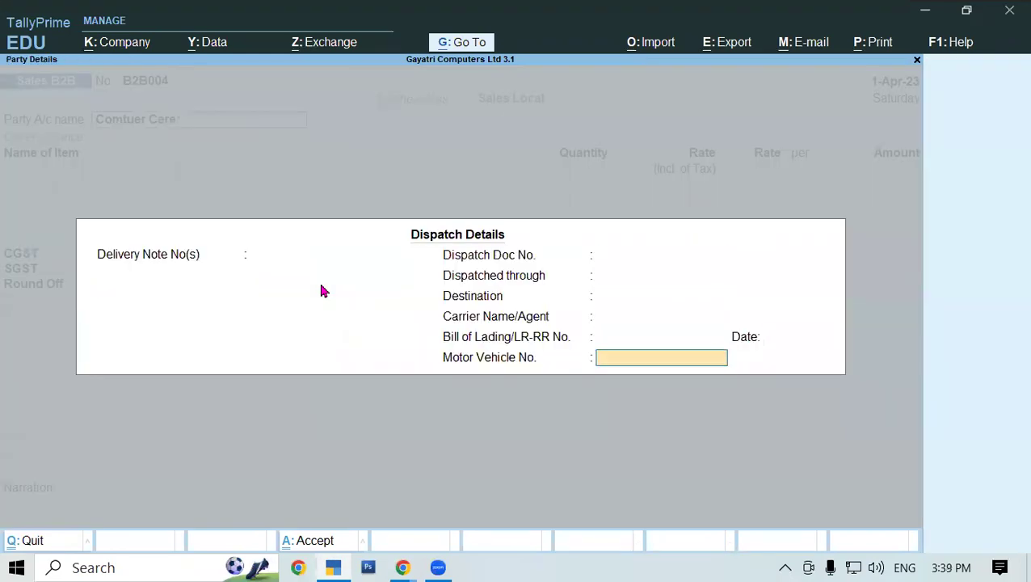
{"action": "key", "text": "Return"}
{"action": "key", "text": "Return"}
{"action": "key", "text": "Return"}
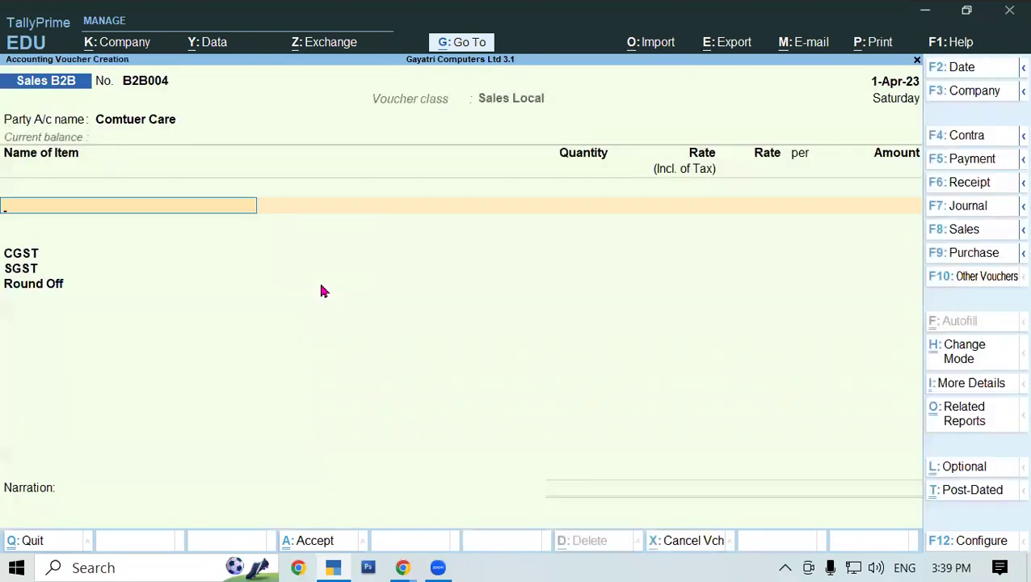
Add the stock item Lenovo G56 Desktop to the voucher and open its item allocations
{"action": "type", "text": "C"}
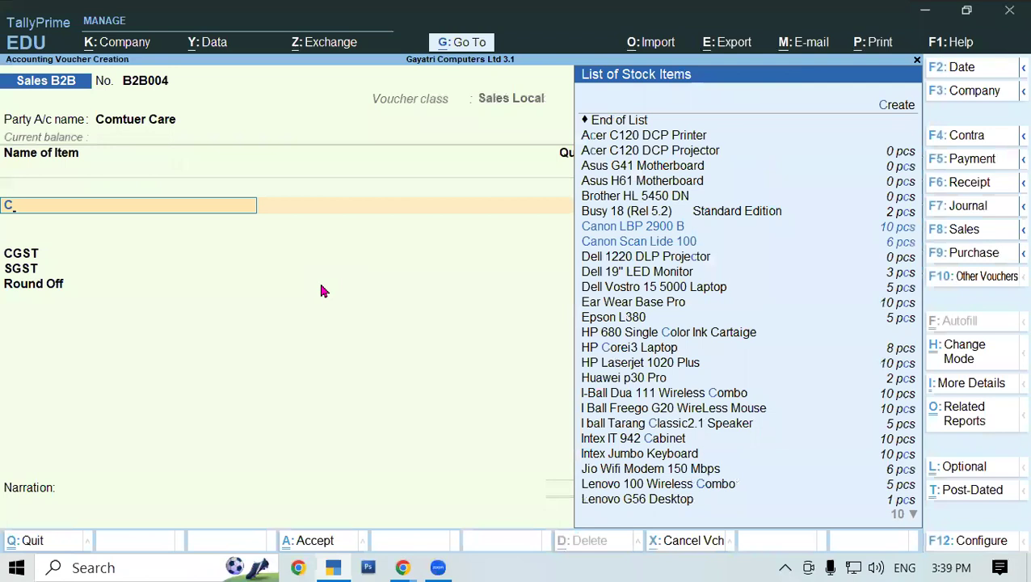
{"action": "key", "text": "BackSpace"}
{"action": "type", "text": "Le"}
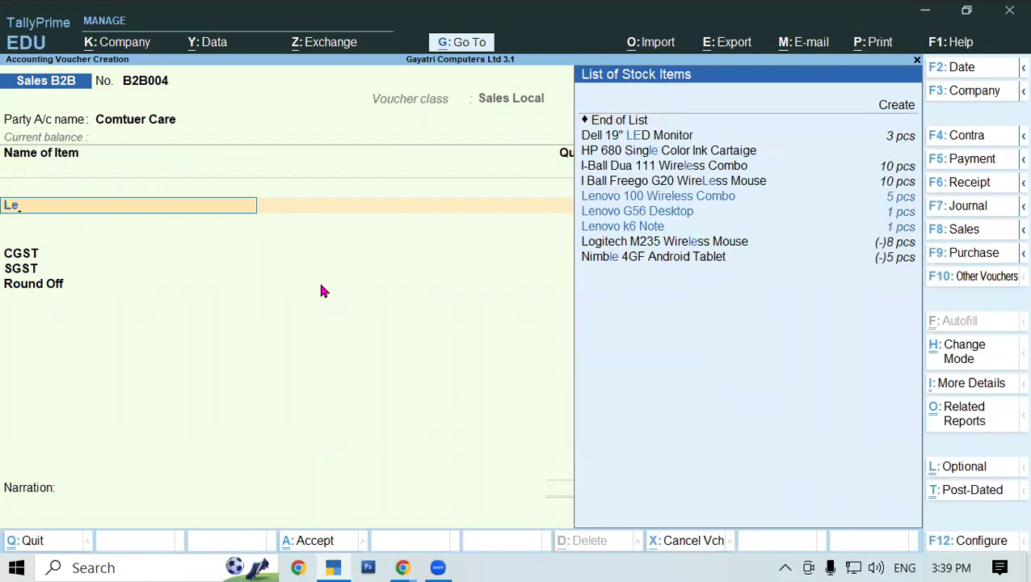
{"action": "key", "text": "Down"}
{"action": "key", "text": "Return"}
{"action": "key", "text": "Return"}
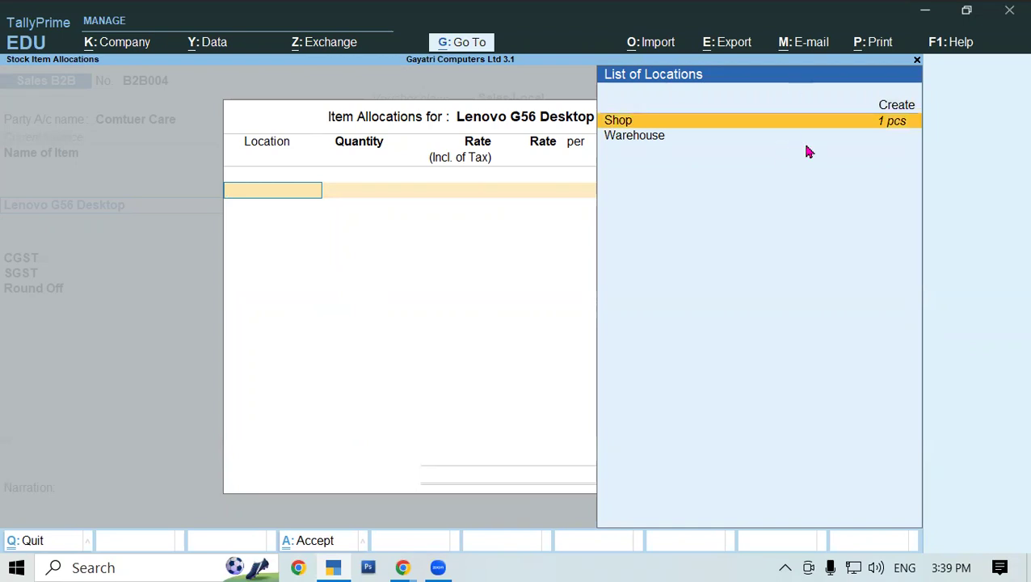
Allocate 1 pcs of Lenovo G56 Desktop from Shop at a tax-inclusive rate of 30,000 and finish the item allocation
{"action": "left_click", "coordinate": [841, 123]}
{"action": "type", "text": "1"}
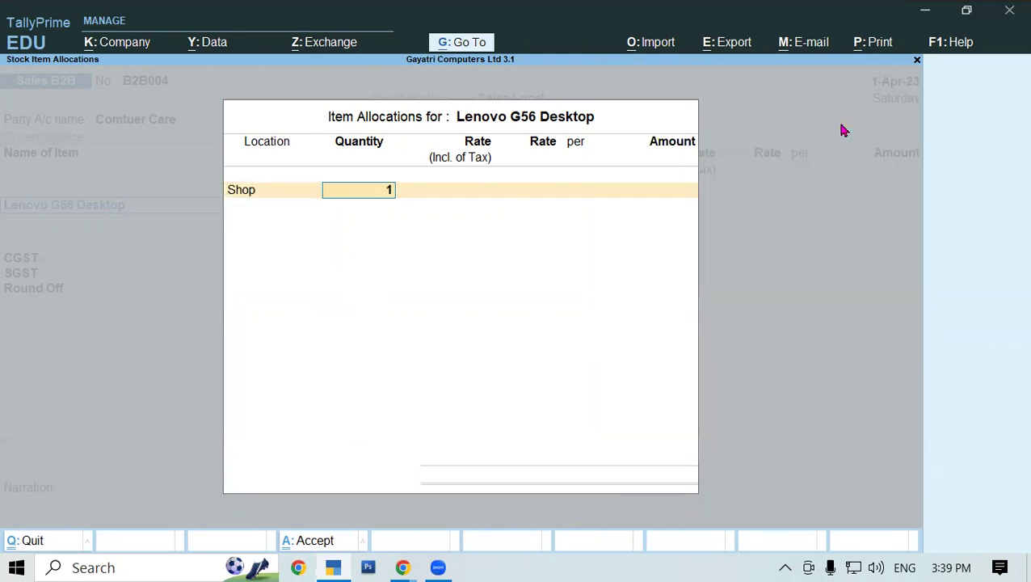
{"action": "key", "text": "Return"}
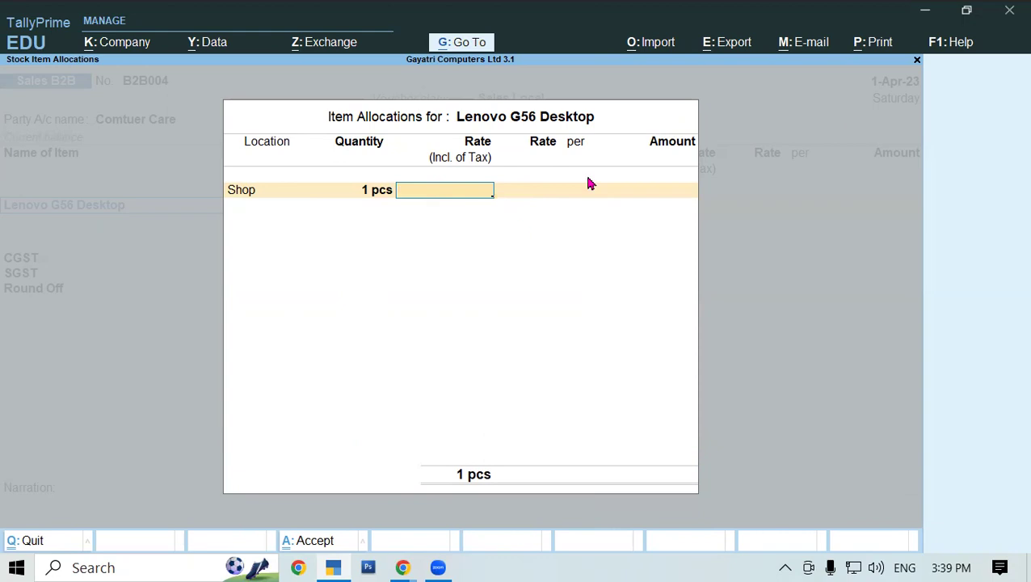
{"action": "type", "text": "30000"}
{"action": "key", "text": "Return"}
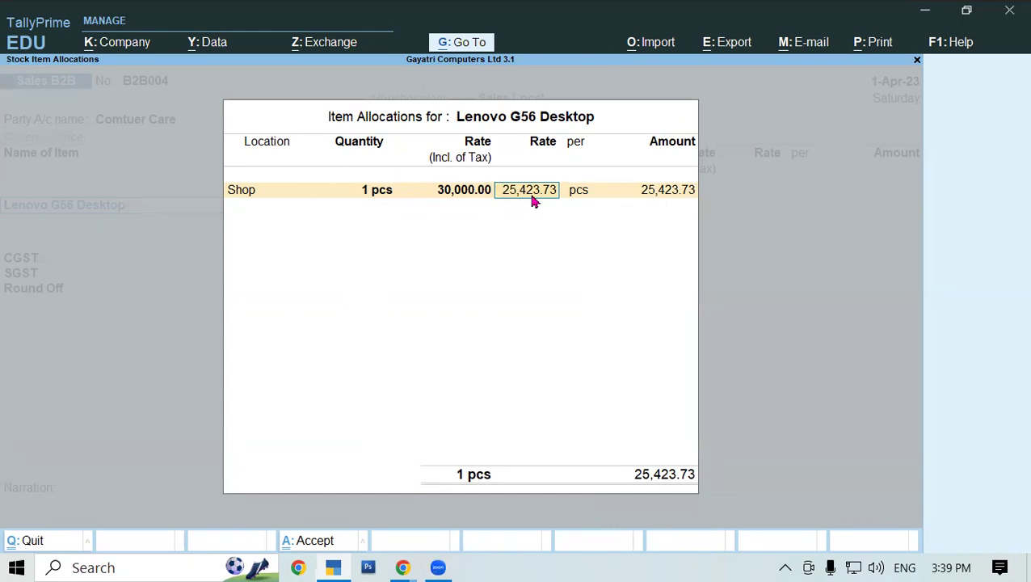
{"action": "key", "text": "Return"}
{"action": "key", "text": "Return"}
{"action": "key", "text": "Return"}
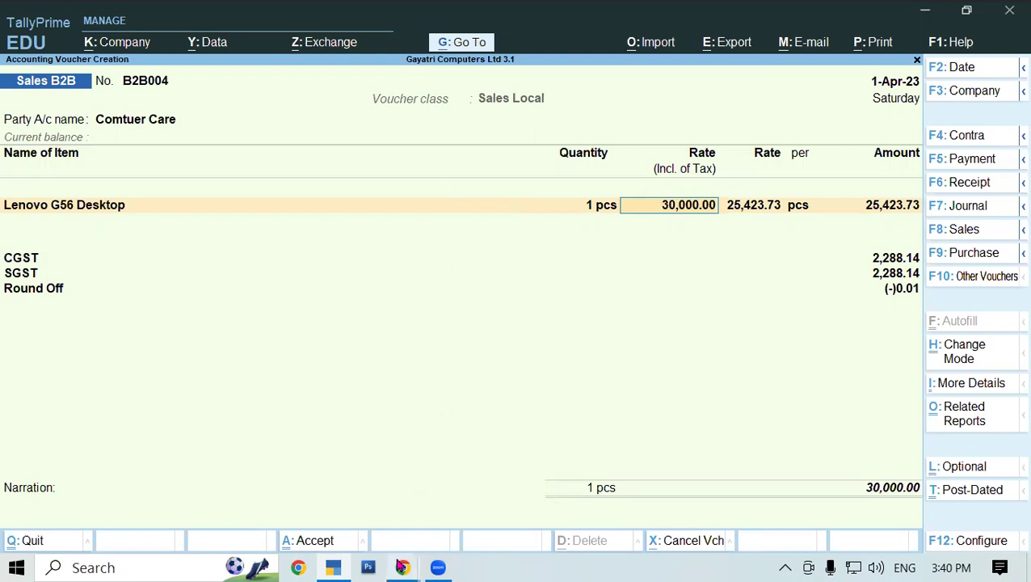
Switch to the PDF in Chrome and compare the voucher with the Supplier Inclusive Of Tax example on page 65
{"action": "mouse_move", "coordinate": [402, 567]}
{"action": "left_click", "coordinate": [343, 519]}
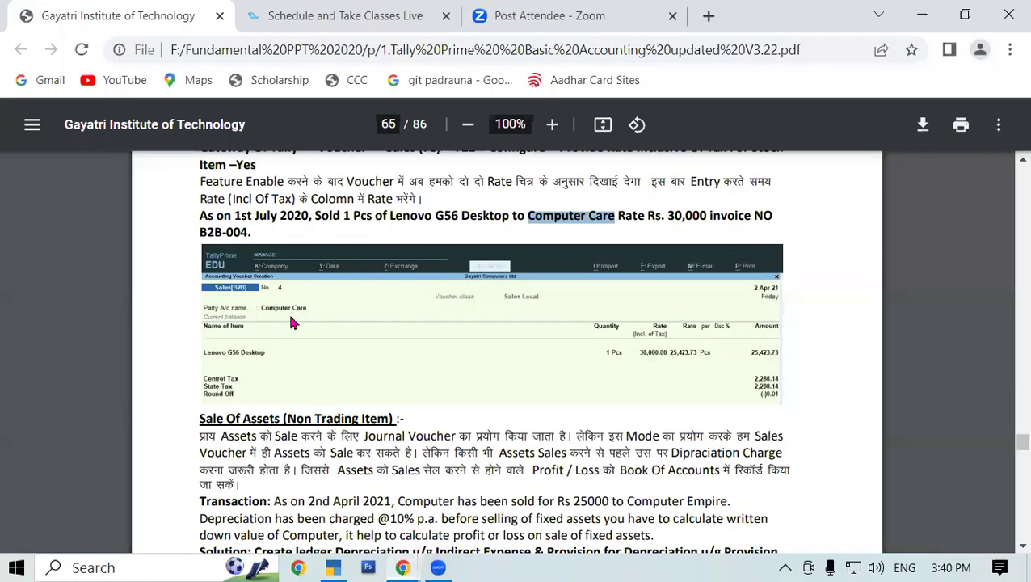
{"action": "scroll", "coordinate": [292, 323], "scroll_direction": "up", "scroll_amount": 1}
{"action": "scroll", "coordinate": [293, 322], "scroll_direction": "up", "scroll_amount": 1}
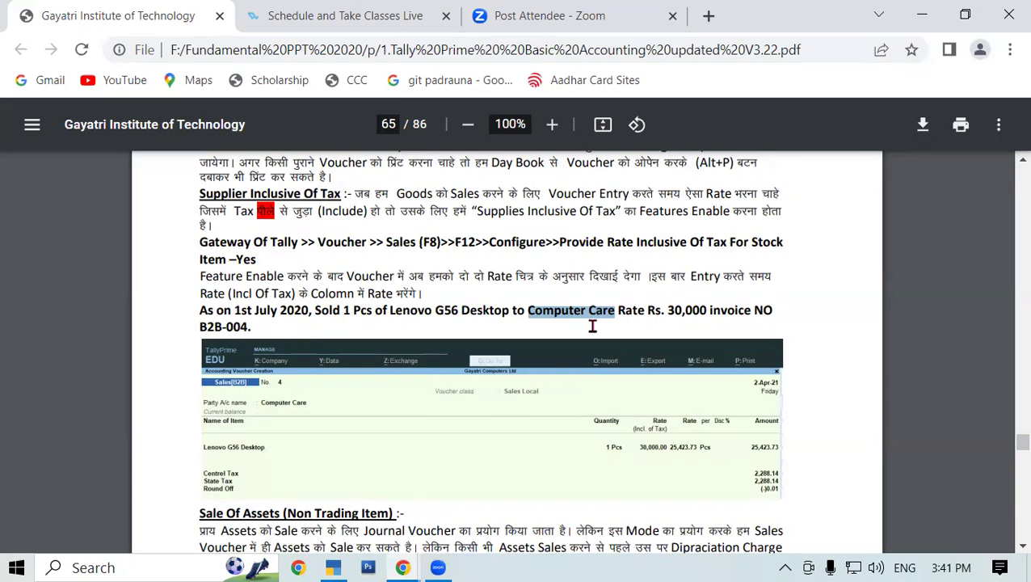
Go back to page 63 of the PDF and highlight the HP Logic PC World transaction for invoice B2B-003
{"action": "scroll", "coordinate": [591, 324], "scroll_direction": "up", "scroll_amount": 4}
{"action": "scroll", "coordinate": [592, 326], "scroll_direction": "up", "scroll_amount": 10}
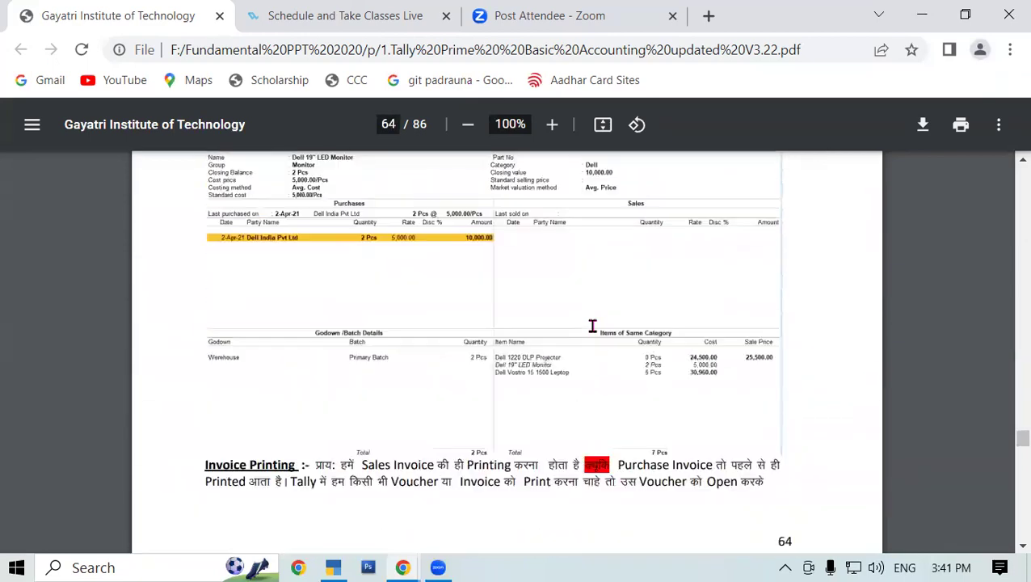
{"action": "scroll", "coordinate": [592, 326], "scroll_direction": "up", "scroll_amount": 4}
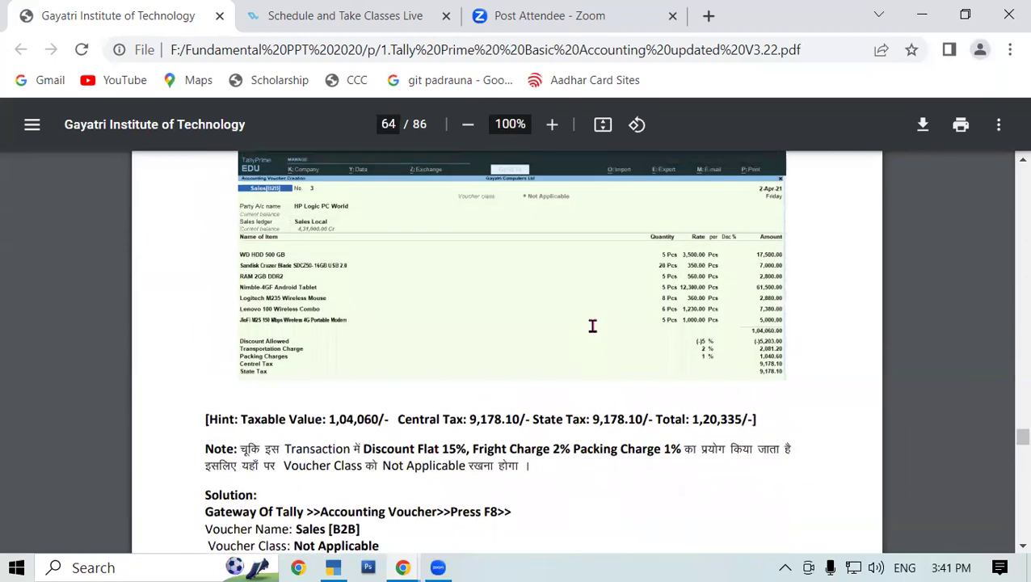
{"action": "scroll", "coordinate": [453, 351], "scroll_direction": "up", "scroll_amount": 11}
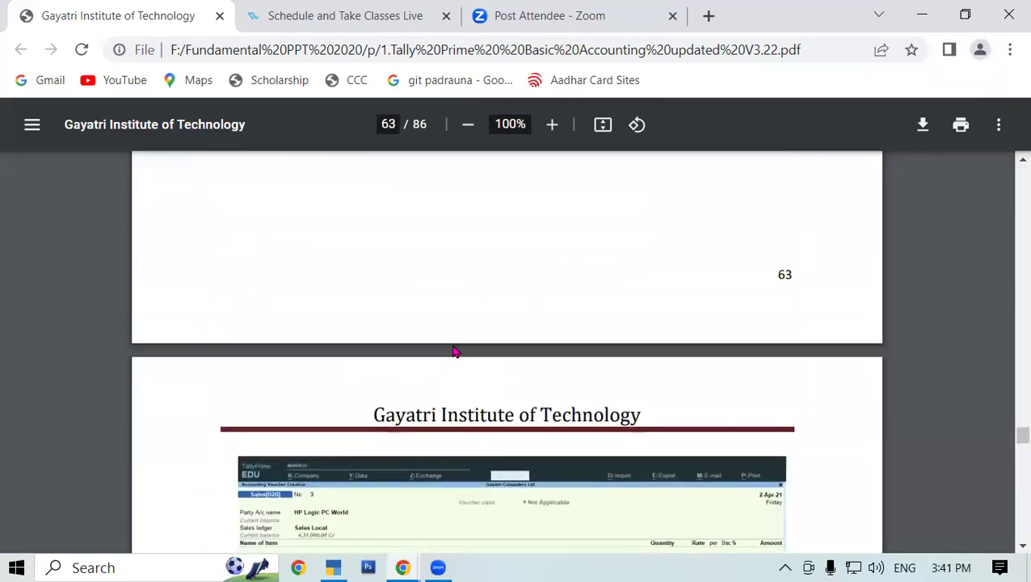
{"action": "left_click_drag", "start_coordinate": [201, 274], "coordinate": [687, 296]}
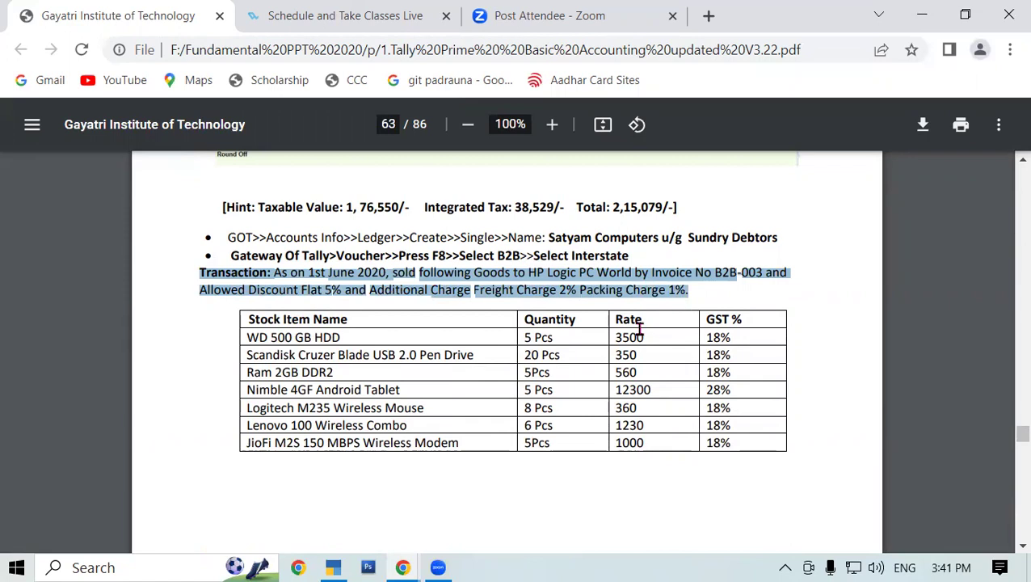
Go to page 64 of the PDF and highlight the voucher class Not Applicable, the Stock Query heading and its Alt+S note
{"action": "scroll", "coordinate": [640, 331], "scroll_direction": "down", "scroll_amount": 10}
{"action": "scroll", "coordinate": [640, 338], "scroll_direction": "down", "scroll_amount": 3}
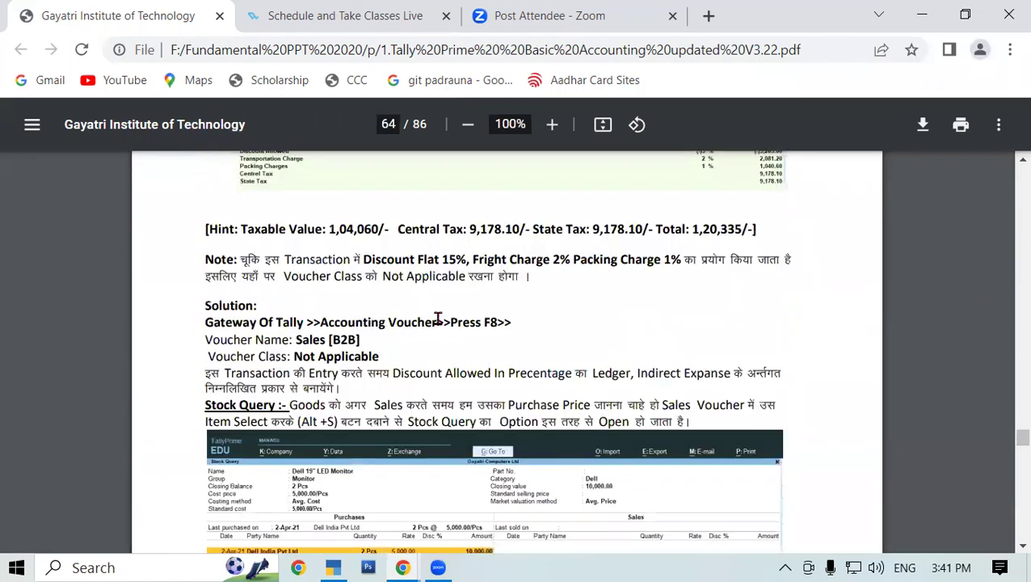
{"action": "left_click_drag", "start_coordinate": [294, 357], "coordinate": [377, 356]}
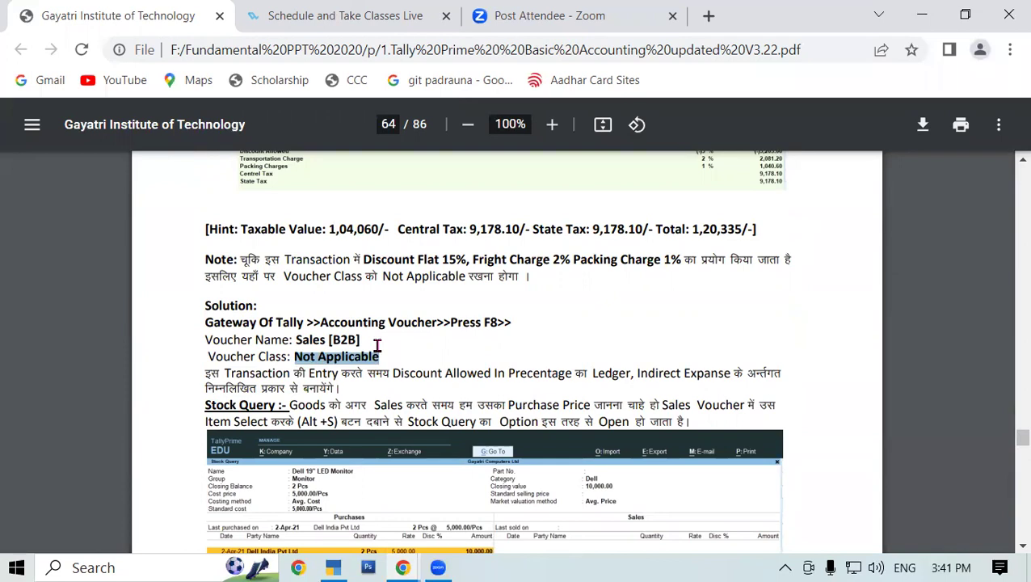
{"action": "scroll", "coordinate": [376, 346], "scroll_direction": "down", "scroll_amount": 3}
{"action": "left_click_drag", "start_coordinate": [204, 313], "coordinate": [285, 313]}
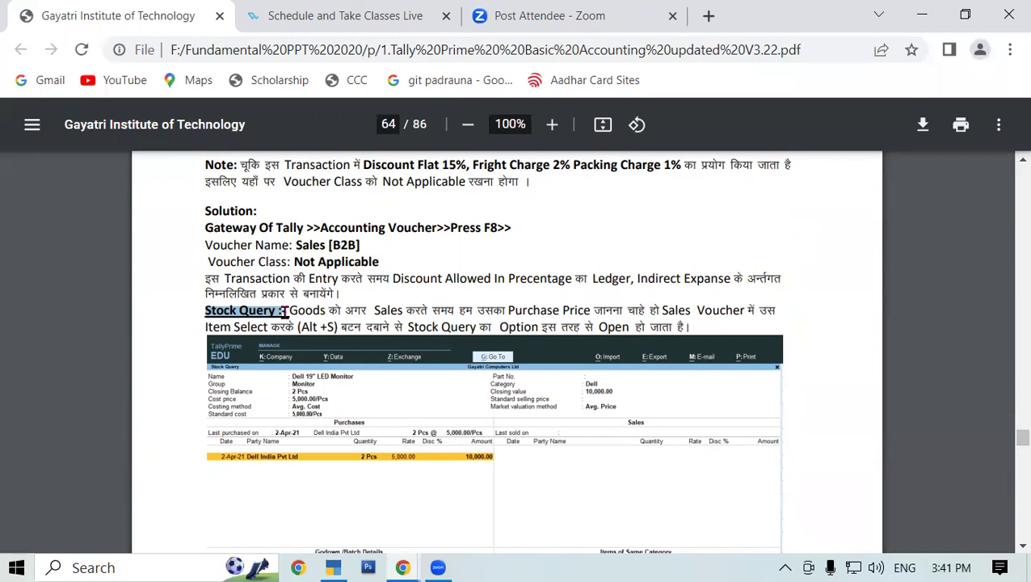
{"action": "left_click_drag", "start_coordinate": [206, 314], "coordinate": [347, 336]}
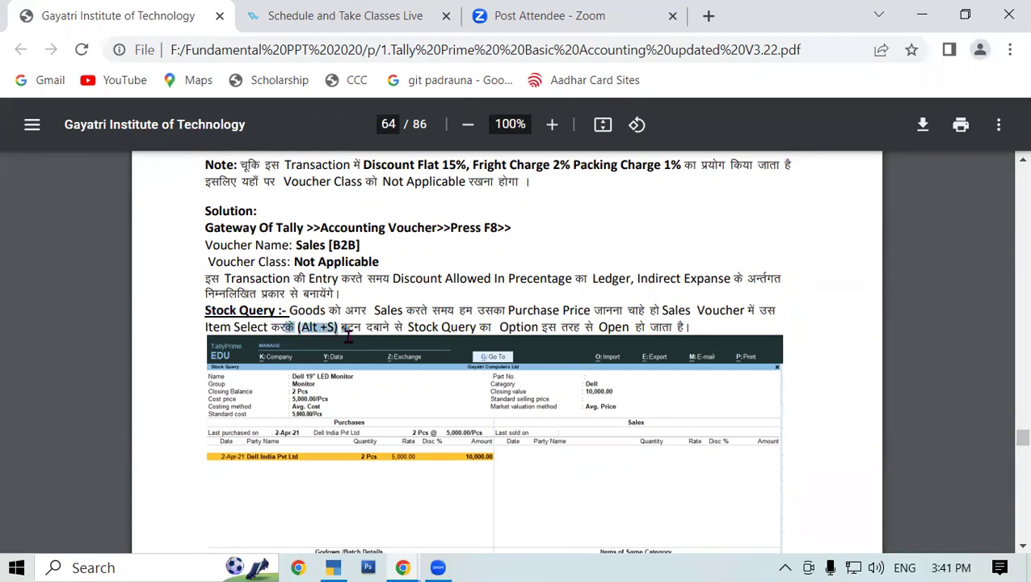
Highlight the Invoice Printing paragraph and review the Print Voucher after saving instructions on page 65
{"action": "scroll", "coordinate": [396, 342], "scroll_direction": "down", "scroll_amount": 6}
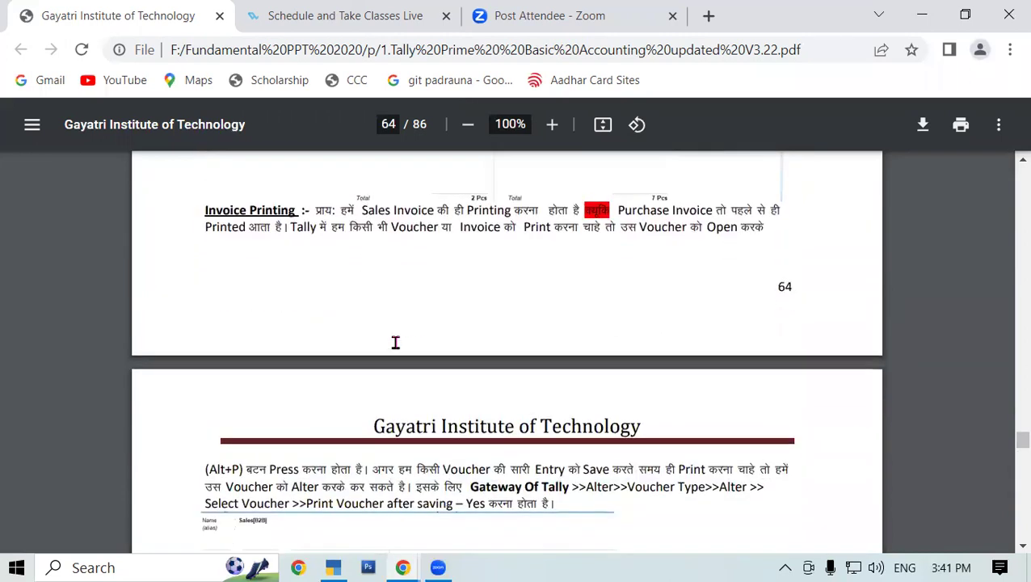
{"action": "left_click_drag", "start_coordinate": [208, 210], "coordinate": [770, 231]}
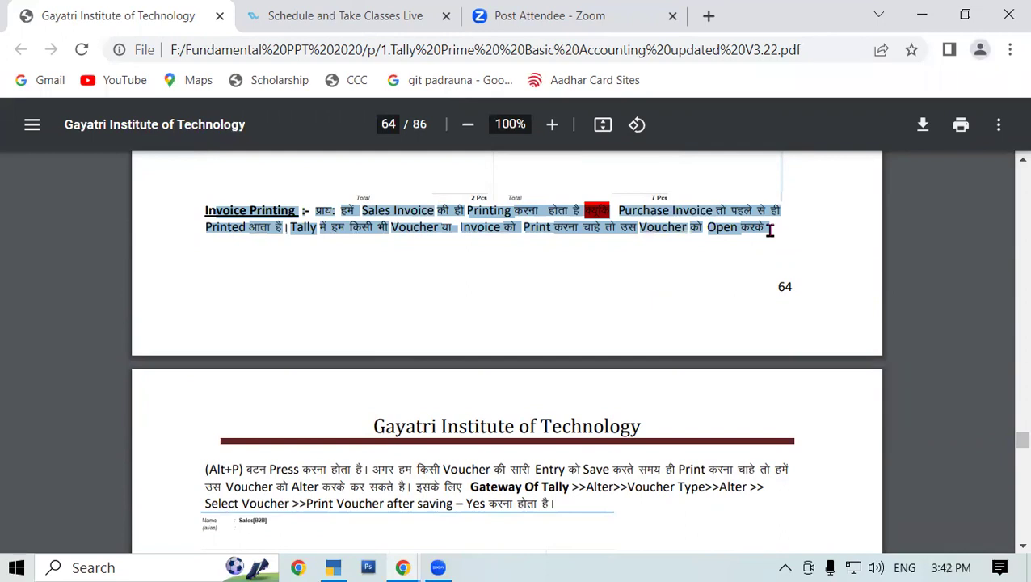
{"action": "left_click_drag", "start_coordinate": [193, 214], "coordinate": [768, 249]}
{"action": "scroll", "coordinate": [630, 436], "scroll_direction": "down", "scroll_amount": 1}
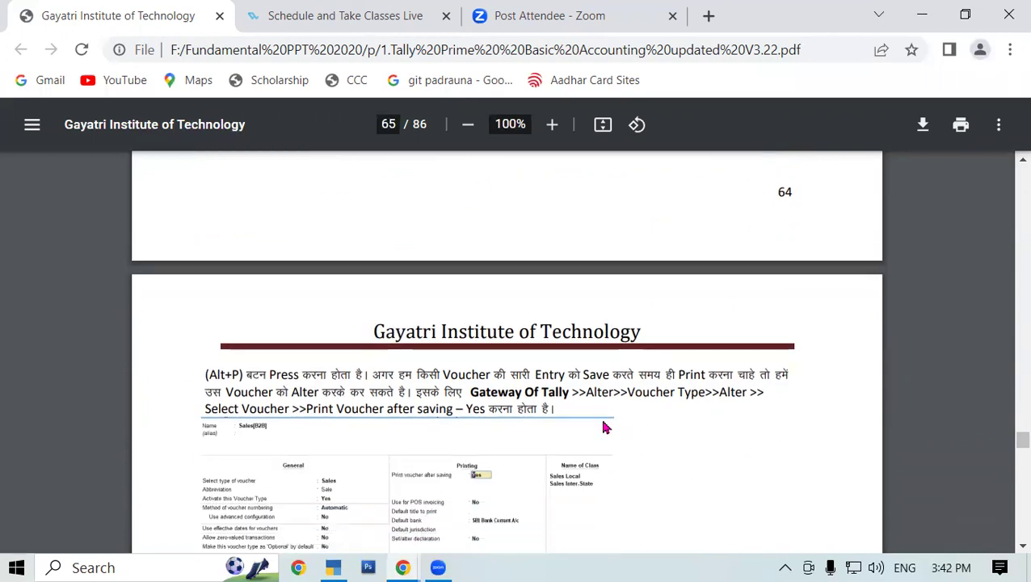
{"action": "left_click_drag", "start_coordinate": [598, 393], "coordinate": [751, 395]}
{"action": "left_click_drag", "start_coordinate": [641, 433], "coordinate": [399, 323]}
Review the Supplier Inclusive Of Tax section on page 65, highlighting its heading and the 30,000 rate in the Lenovo G56 Desktop transaction
{"action": "scroll", "coordinate": [399, 323], "scroll_direction": "down", "scroll_amount": 5}
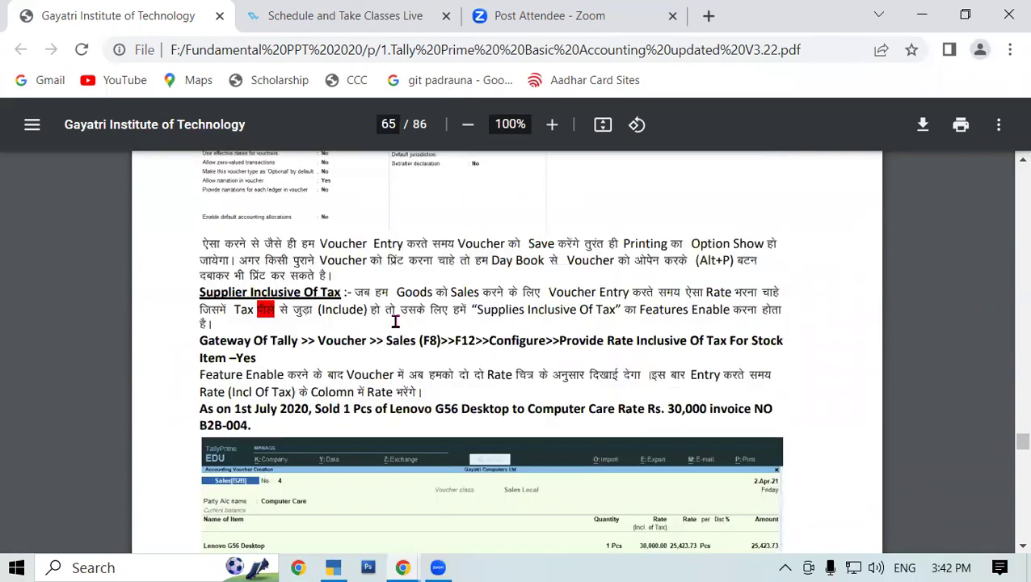
{"action": "left_click_drag", "start_coordinate": [199, 288], "coordinate": [348, 289]}
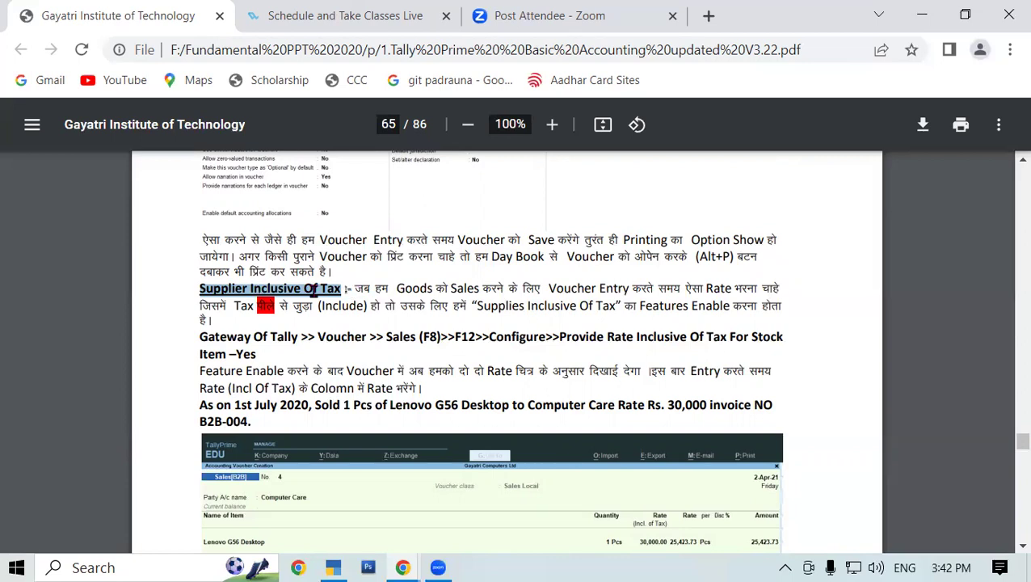
{"action": "scroll", "coordinate": [364, 359], "scroll_direction": "down", "scroll_amount": 3}
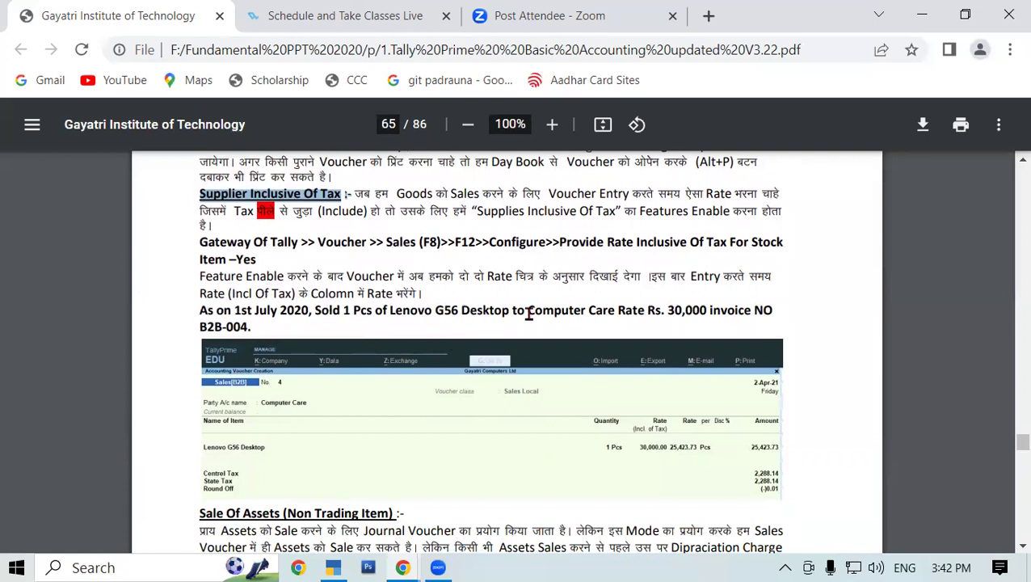
{"action": "left_click_drag", "start_coordinate": [669, 310], "coordinate": [709, 310]}
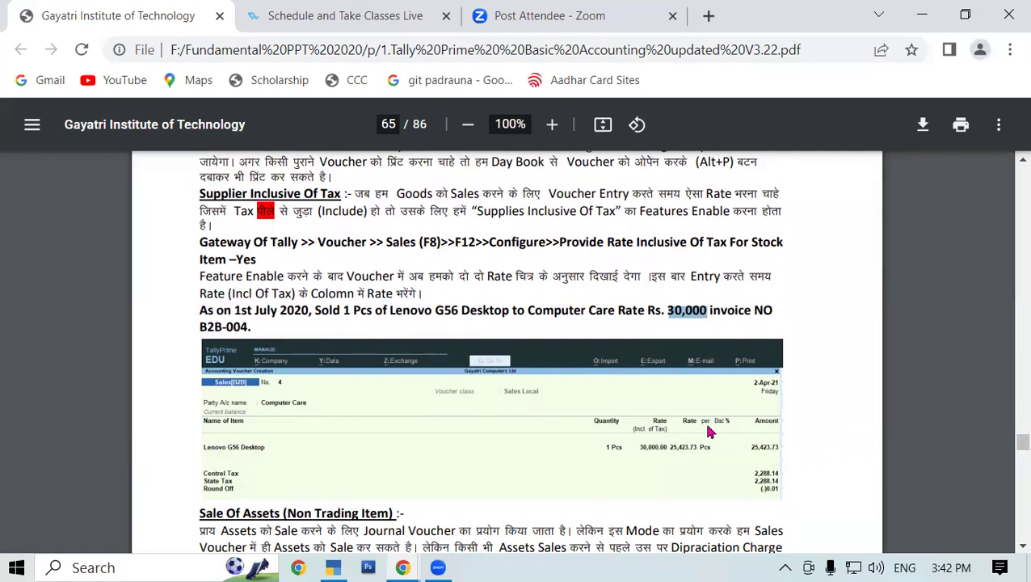
{"action": "scroll", "coordinate": [701, 435], "scroll_direction": "down", "scroll_amount": 1}
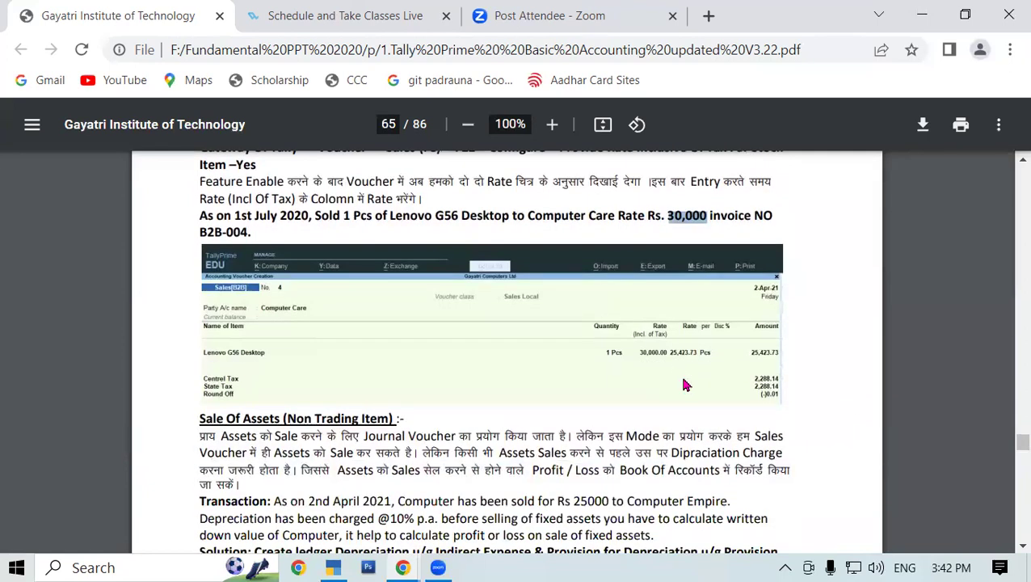
Switch to TallyPrime and clear the filled-in Lenovo G56 Desktop voucher, leaving a blank Sales B2B entry
{"action": "left_click", "coordinate": [333, 567]}
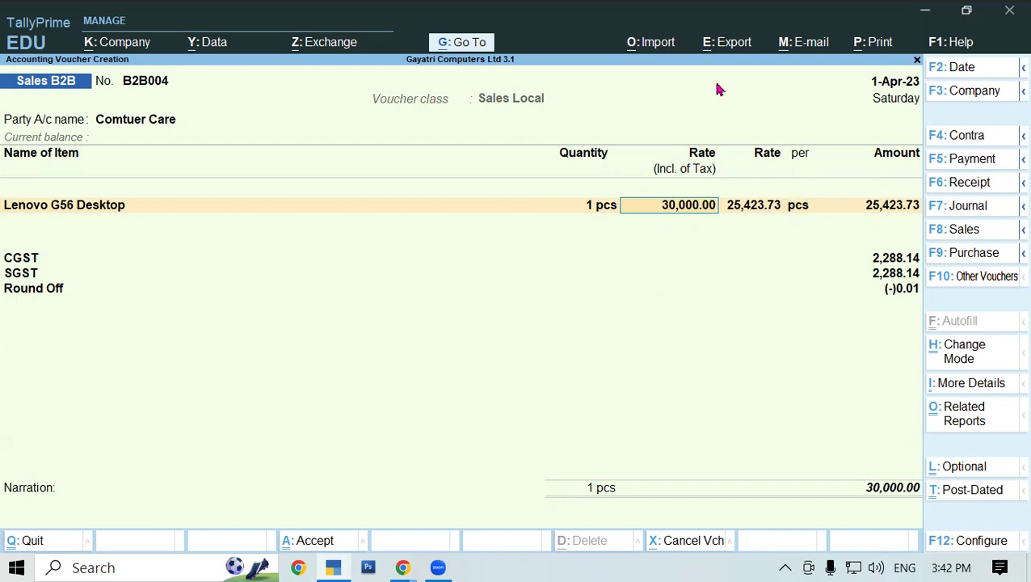
{"action": "key", "text": "ctrl+a"}
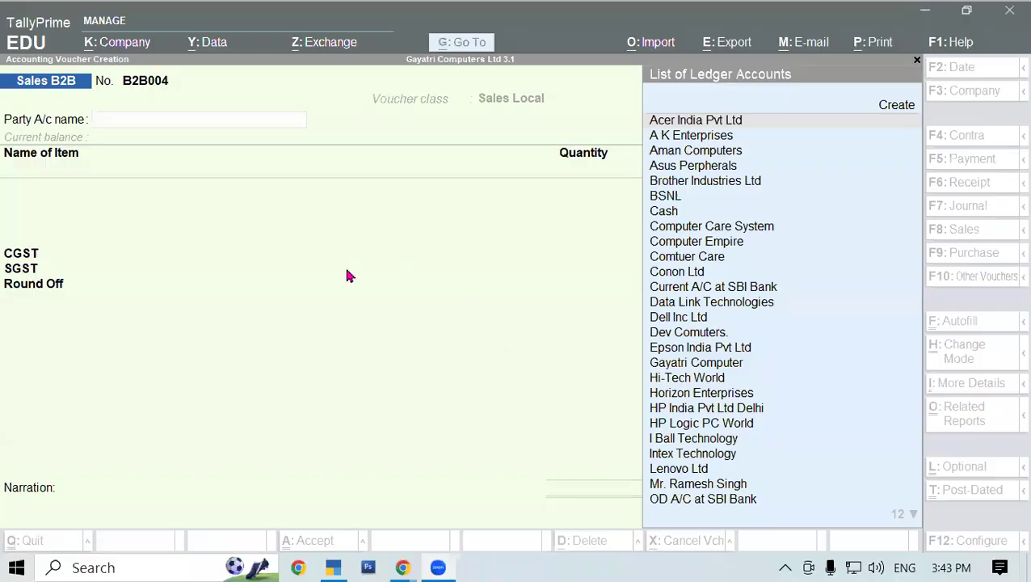
Return to the PDF in Chrome and highlight the Lenovo G56 Desktop sale and the path to Provide Rate Inclusive Of Tax For Stock Item
{"action": "mouse_move", "coordinate": [403, 566]}
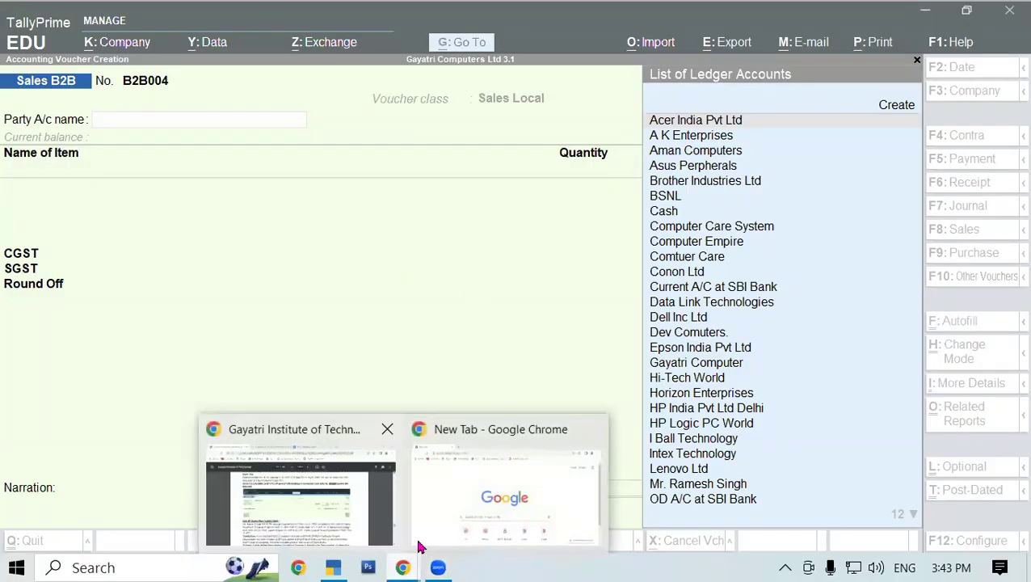
{"action": "left_click", "coordinate": [298, 493]}
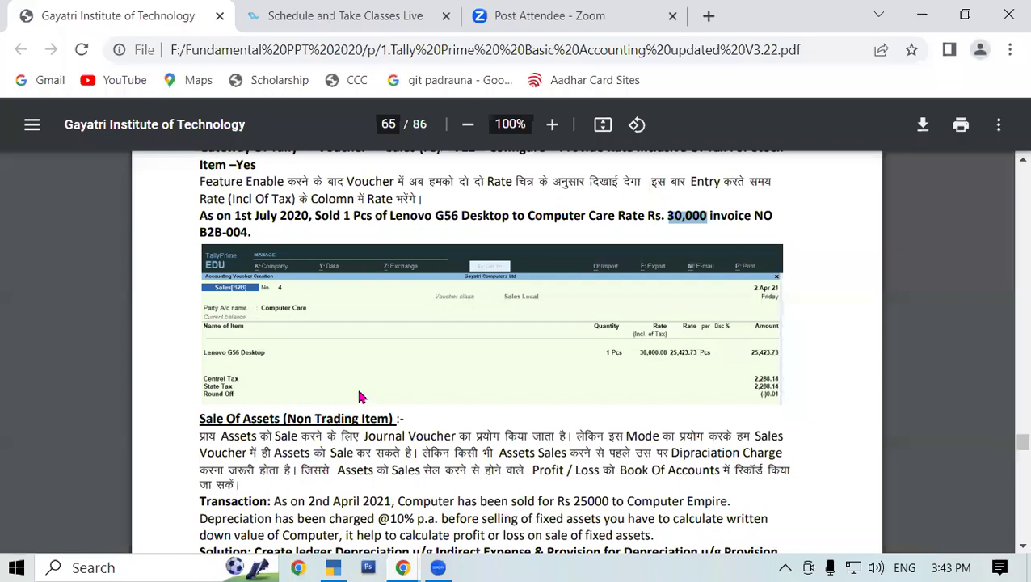
{"action": "scroll", "coordinate": [361, 397], "scroll_direction": "up", "scroll_amount": 3}
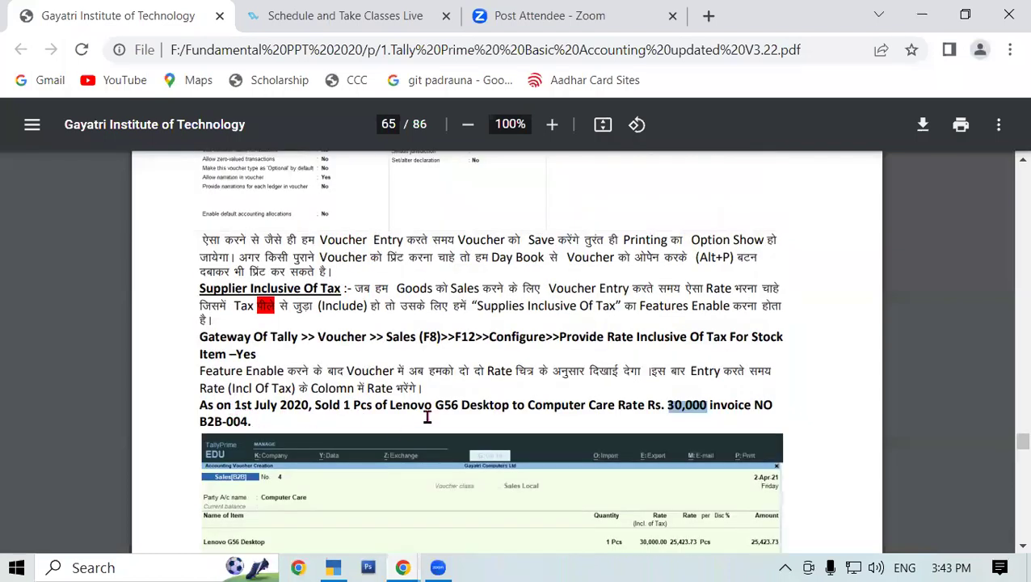
{"action": "left_click_drag", "start_coordinate": [435, 405], "coordinate": [568, 394]}
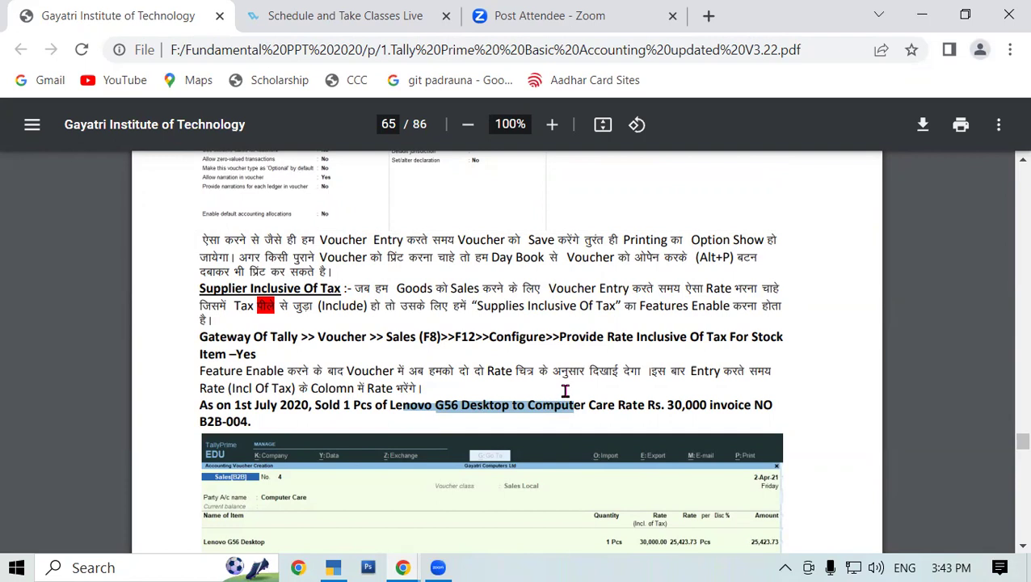
{"action": "left_click", "coordinate": [564, 337]}
{"action": "left_click_drag", "start_coordinate": [563, 338], "coordinate": [225, 353]}
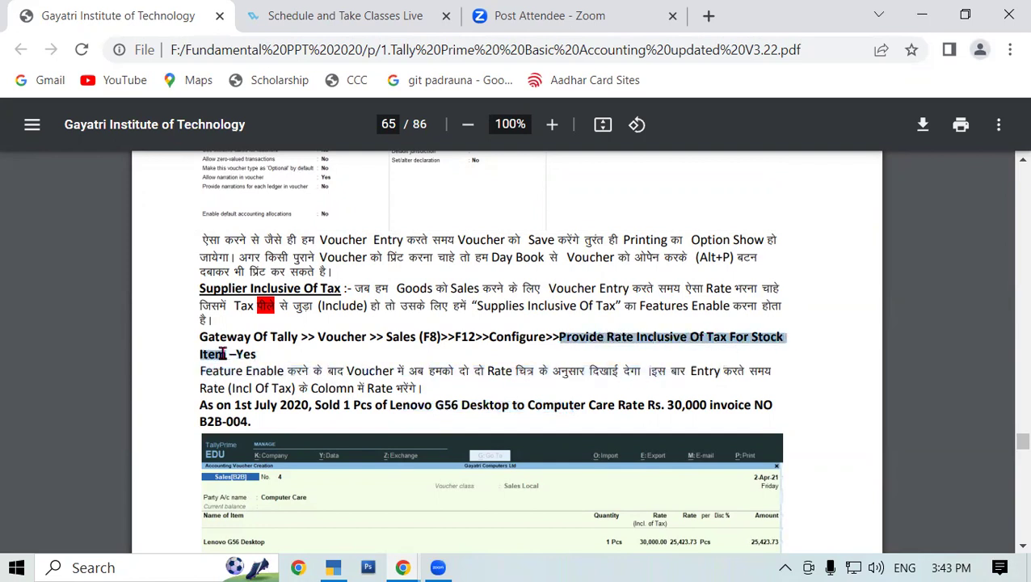
{"action": "left_click", "coordinate": [404, 355]}
{"action": "left_click_drag", "start_coordinate": [404, 338], "coordinate": [442, 342]}
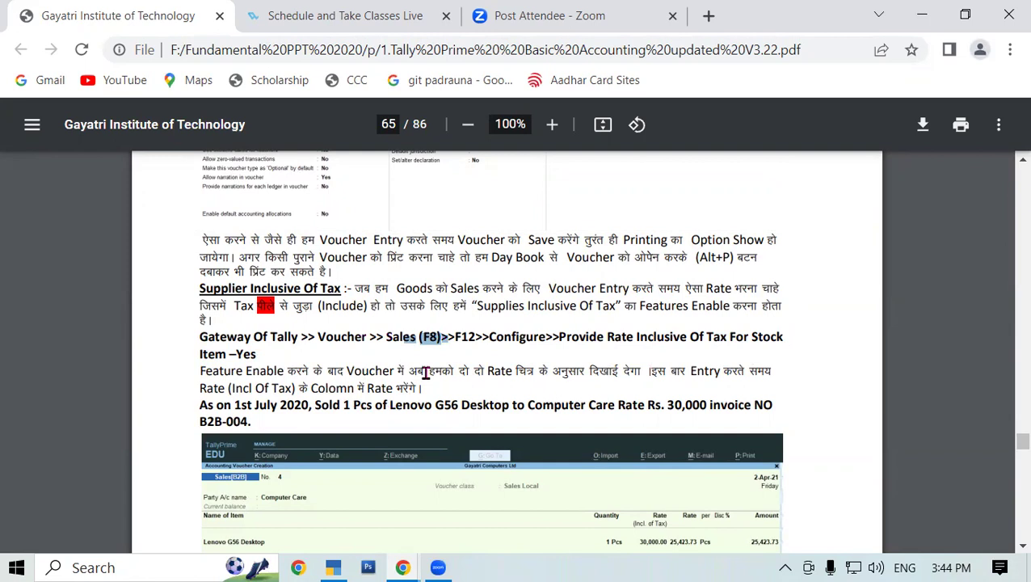
{"action": "left_click_drag", "start_coordinate": [489, 337], "coordinate": [759, 341]}
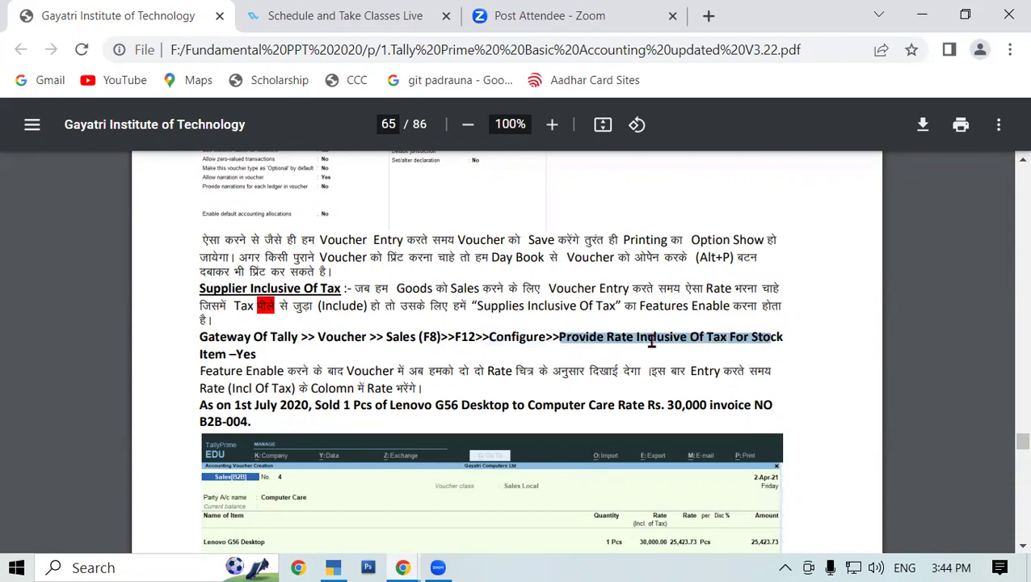
Switch to TallyPrime and confirm Provide Rate Inclusive of Tax for Stock Items as Yes in the voucher configuration
{"action": "left_click", "coordinate": [333, 565]}
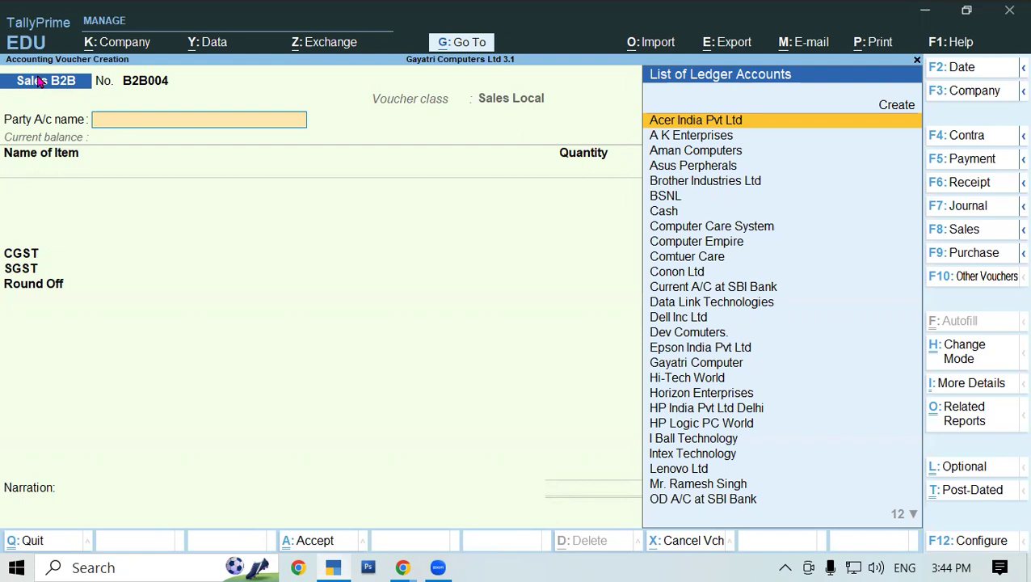
{"action": "key", "text": "F12"}
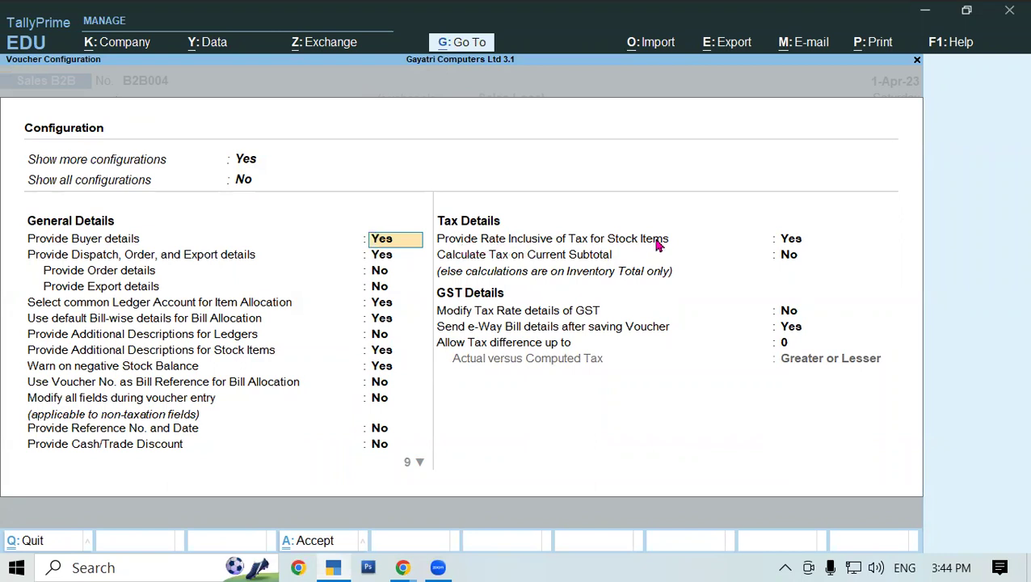
{"action": "left_click", "coordinate": [789, 239]}
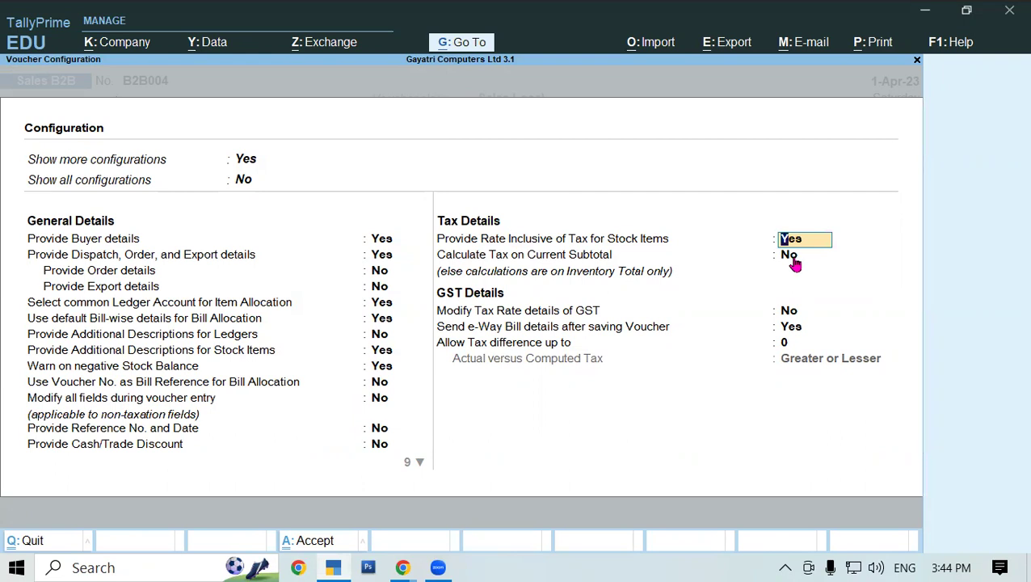
{"action": "key", "text": "Return"}
{"action": "key", "text": "Return"}
{"action": "key", "text": "Return"}
{"action": "key", "text": "Return"}
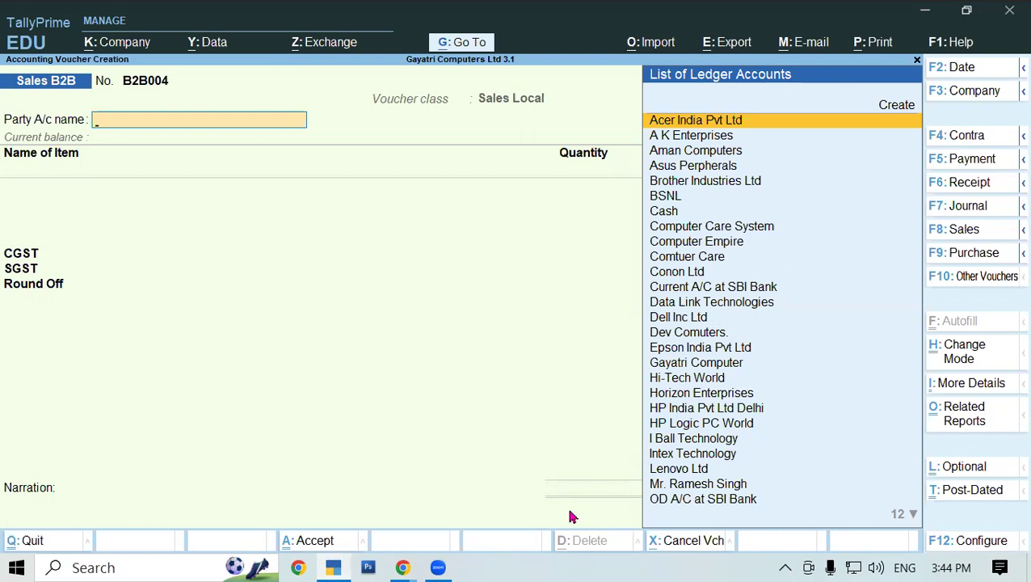
Close the spare New Tab window in Chrome and highlight the buyer Computer Care in the PDF's Lenovo G56 Desktop transaction
{"action": "left_click", "coordinate": [402, 567]}
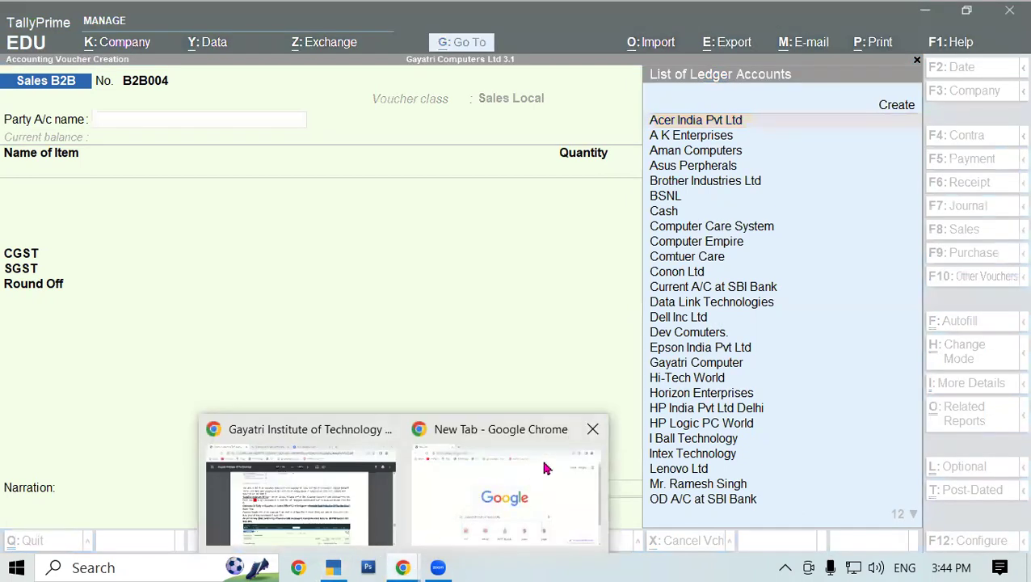
{"action": "left_click", "coordinate": [592, 429]}
{"action": "left_click", "coordinate": [433, 477]}
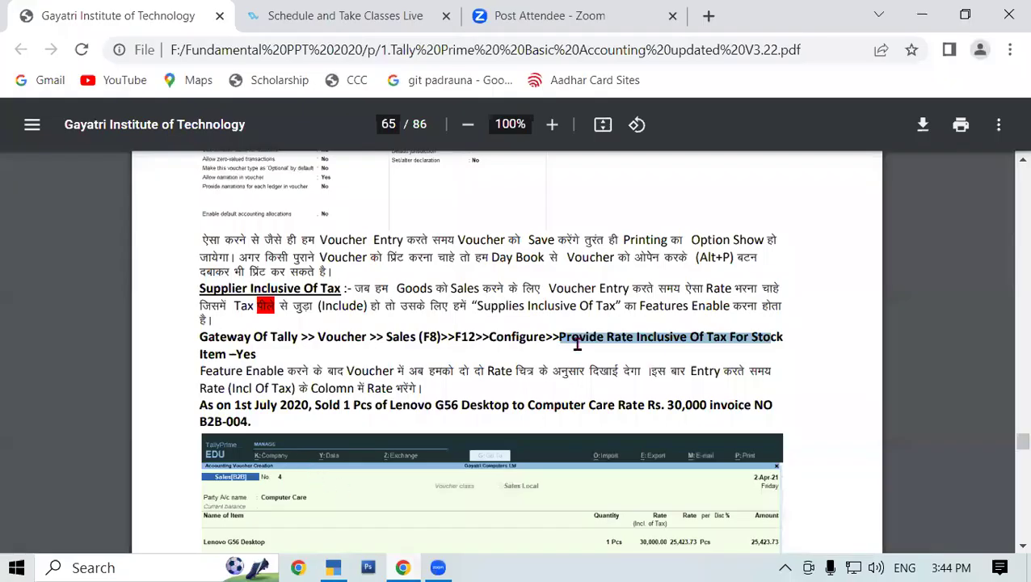
{"action": "left_click_drag", "start_coordinate": [529, 404], "coordinate": [616, 408]}
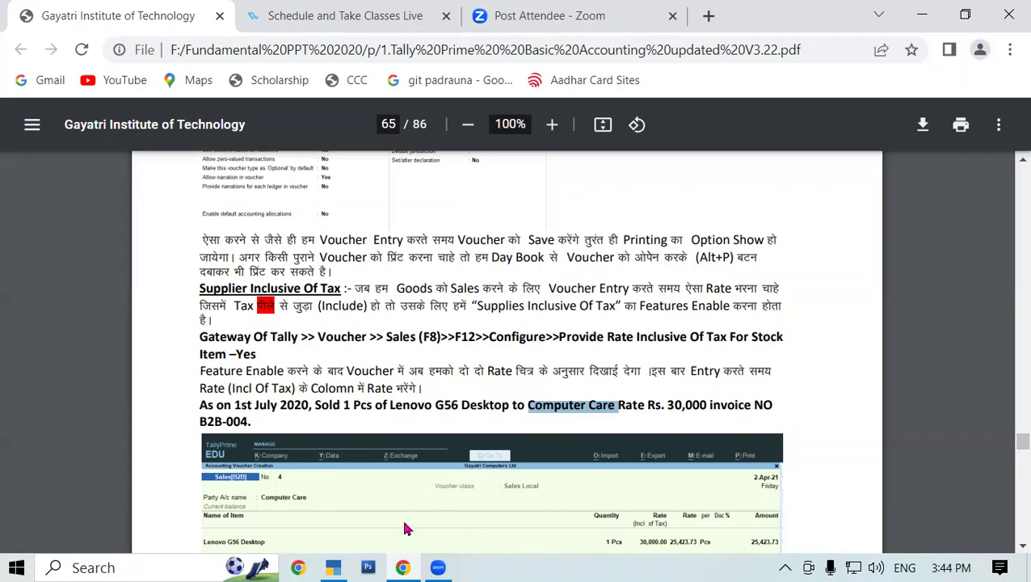
Switch to TallyPrime and choose Comtuer Care as the party account of the Sales B2B voucher
{"action": "left_click", "coordinate": [337, 567]}
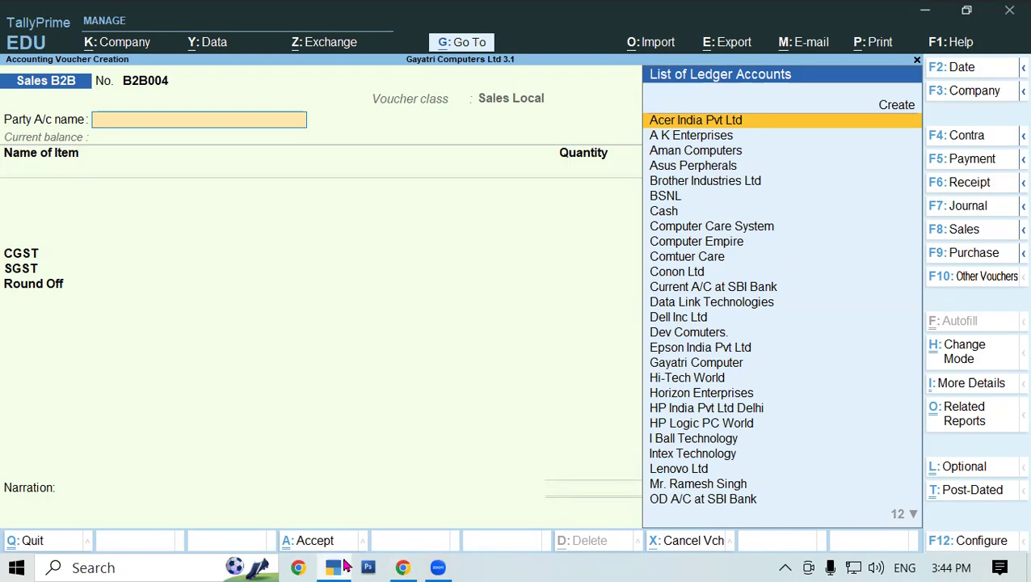
{"action": "key", "text": "Down"}
{"action": "key", "text": "Down"}
{"action": "key", "text": "Down"}
{"action": "key", "text": "Down"}
{"action": "key", "text": "Down"}
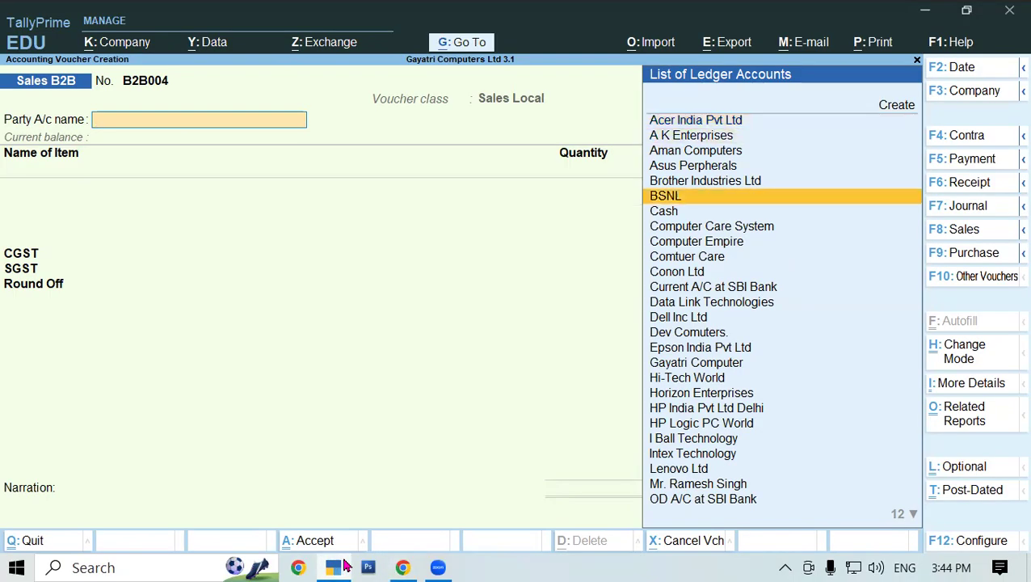
{"action": "key", "text": "Down"}
{"action": "key", "text": "Down"}
{"action": "key", "text": "Down"}
{"action": "key", "text": "Down"}
{"action": "key", "text": "Down"}
{"action": "key", "text": "Up"}
{"action": "key", "text": "Return"}
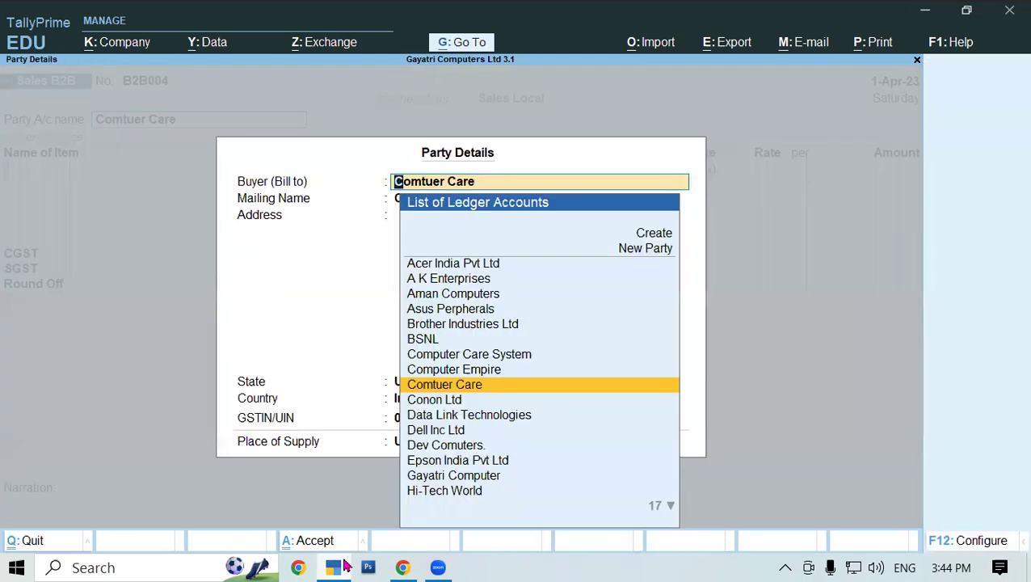
Accept the existing party details for Comtuer Care and proceed to the voucher's item entry
{"action": "key", "text": "Return"}
{"action": "key", "text": "Return"}
{"action": "key", "text": "Return"}
{"action": "key", "text": "Return"}
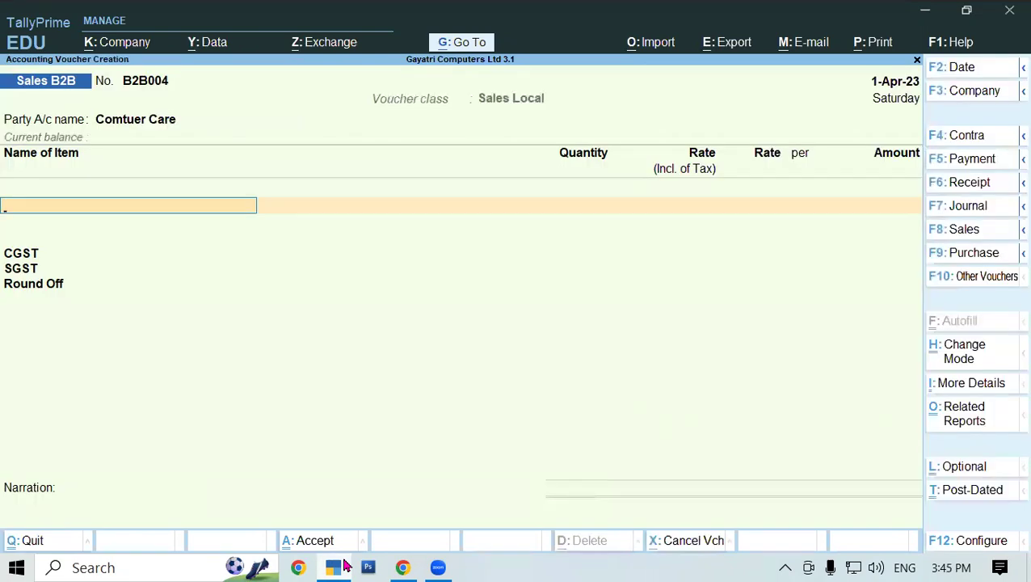
Add the stock item Lenovo G56 Desktop to the voucher and select Shop as its allocation location
{"action": "type", "text": "Le"}
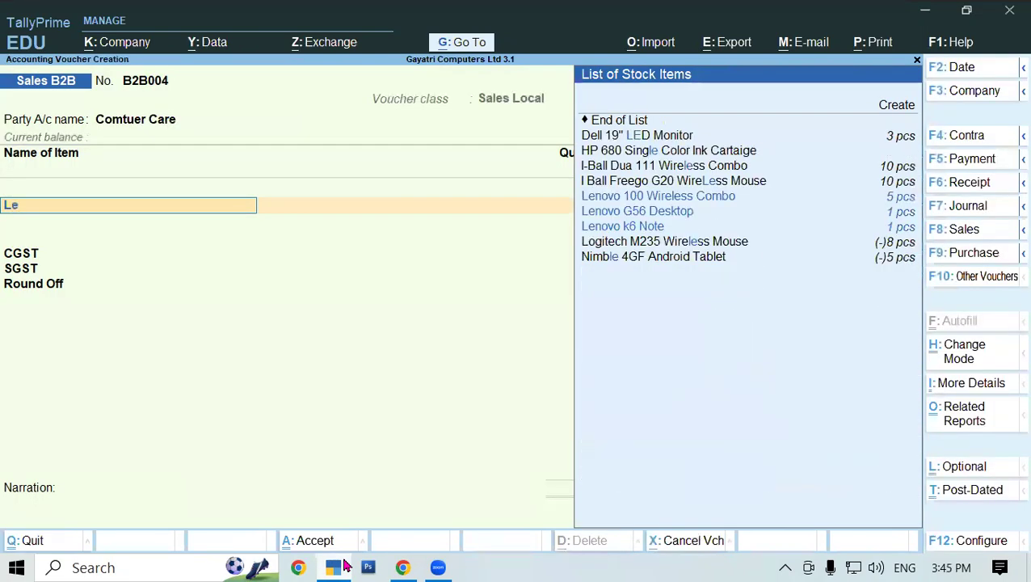
{"action": "key", "text": "Down"}
{"action": "key", "text": "Down"}
{"action": "key", "text": "Return"}
{"action": "key", "text": "Return"}
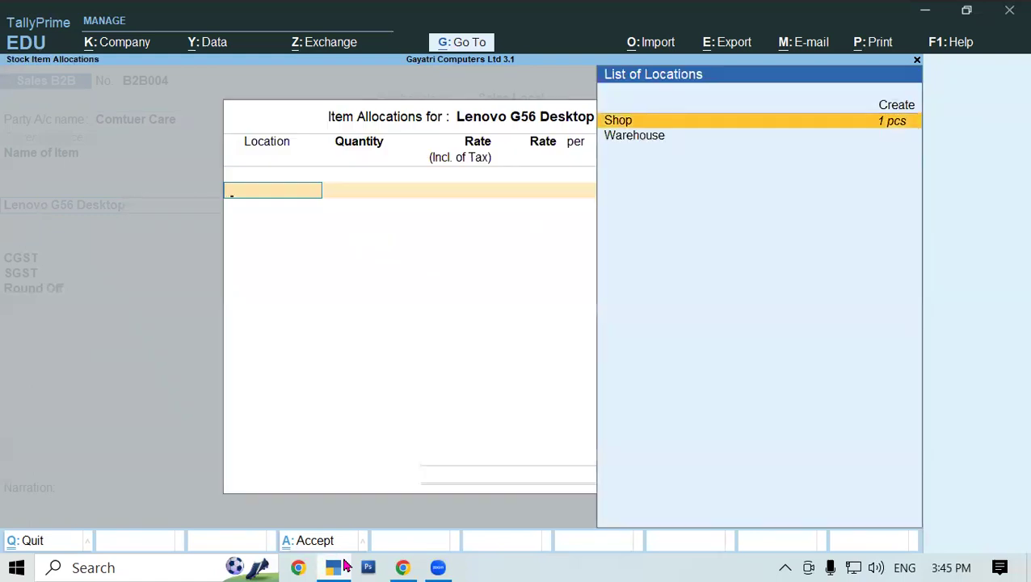
{"action": "key", "text": "Return"}
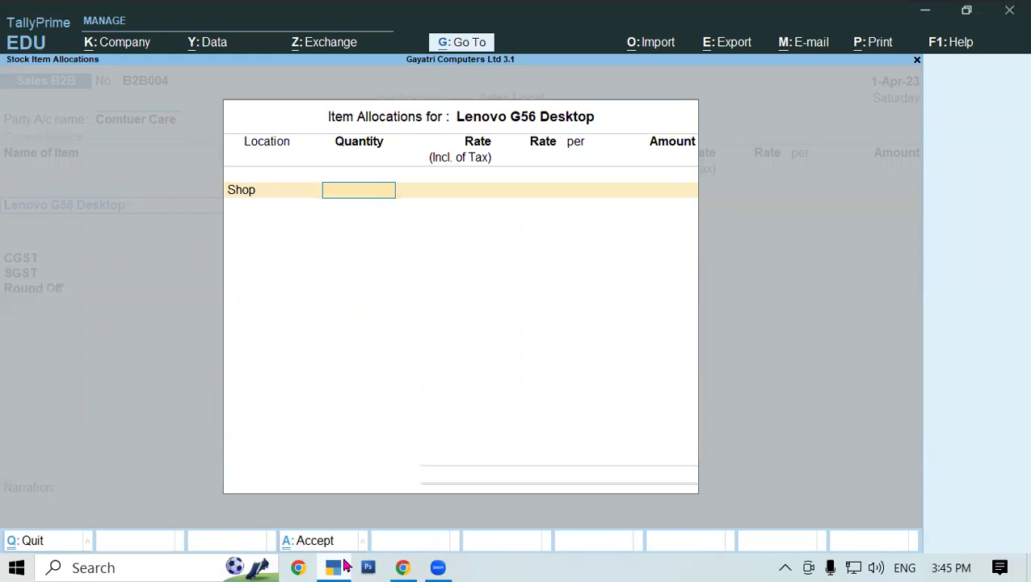
Enter a quantity of 1 pcs and a tax-inclusive rate of 30,000.00 for Lenovo G56 Desktop, and accept the item allocation
{"action": "key", "text": "Return"}
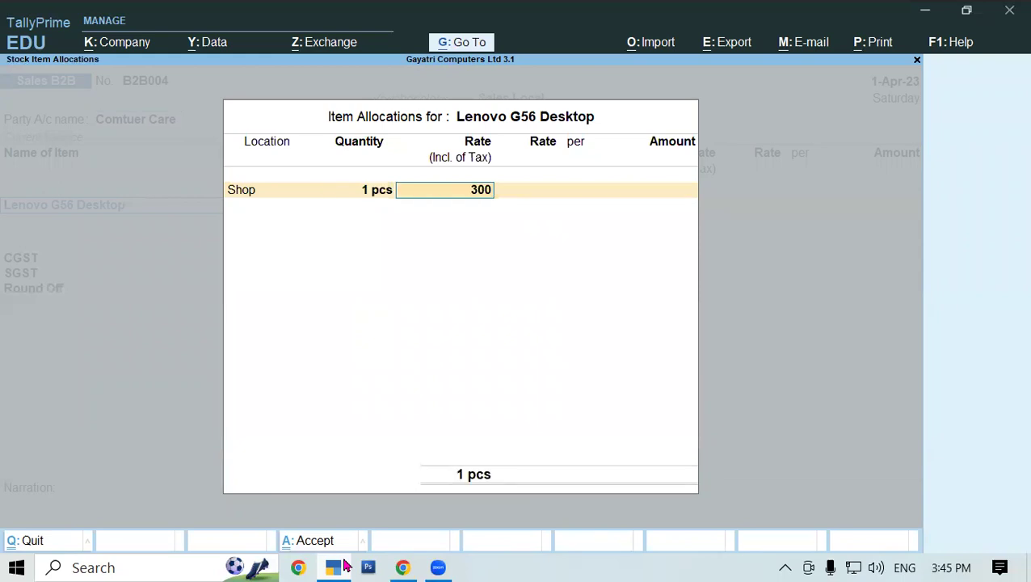
{"action": "key", "text": "Return"}
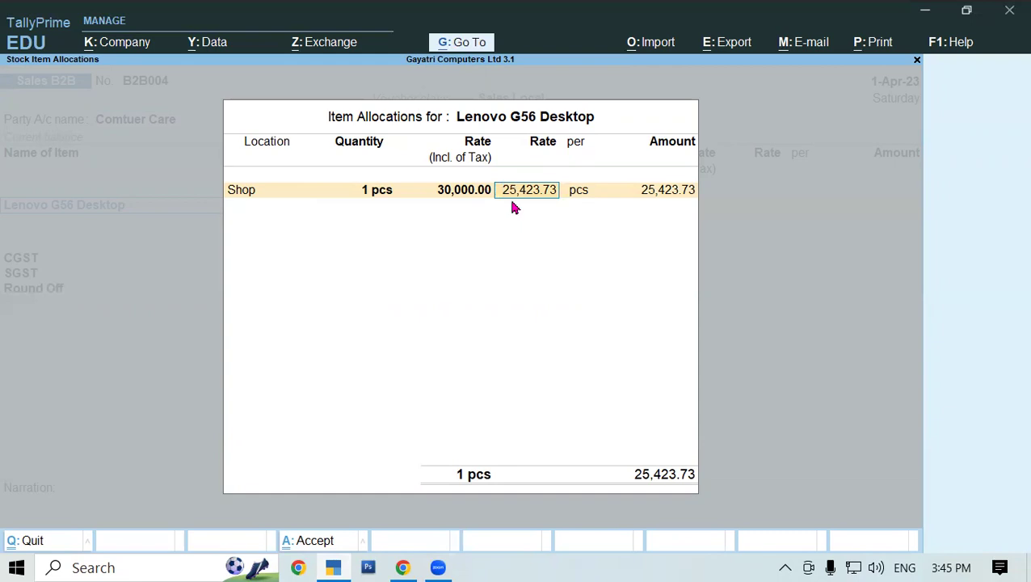
{"action": "key", "text": "Return"}
{"action": "key", "text": "Return"}
{"action": "key", "text": "Return"}
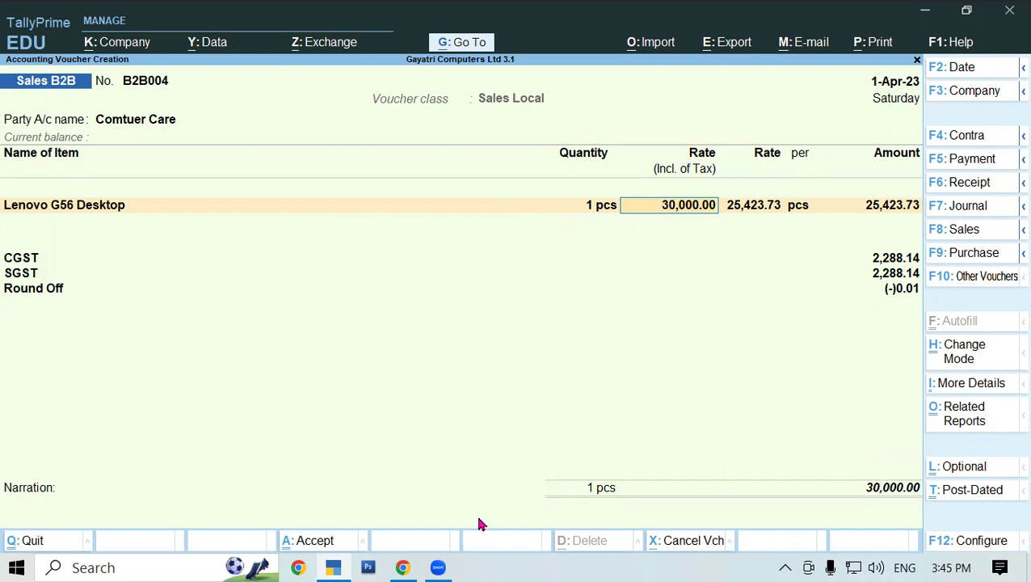
Switch to the course PDF in Chrome, check the Invoice Printing section on page 64, and return to the TallyPrime voucher
{"action": "mouse_move", "coordinate": [404, 566]}
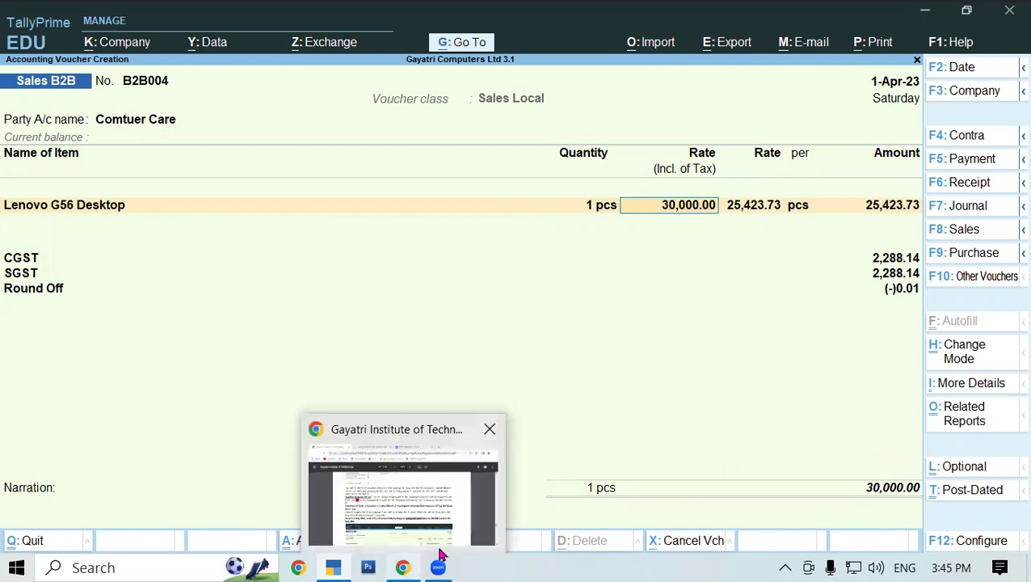
{"action": "left_click", "coordinate": [399, 485]}
{"action": "scroll", "coordinate": [525, 351], "scroll_direction": "up", "scroll_amount": 3}
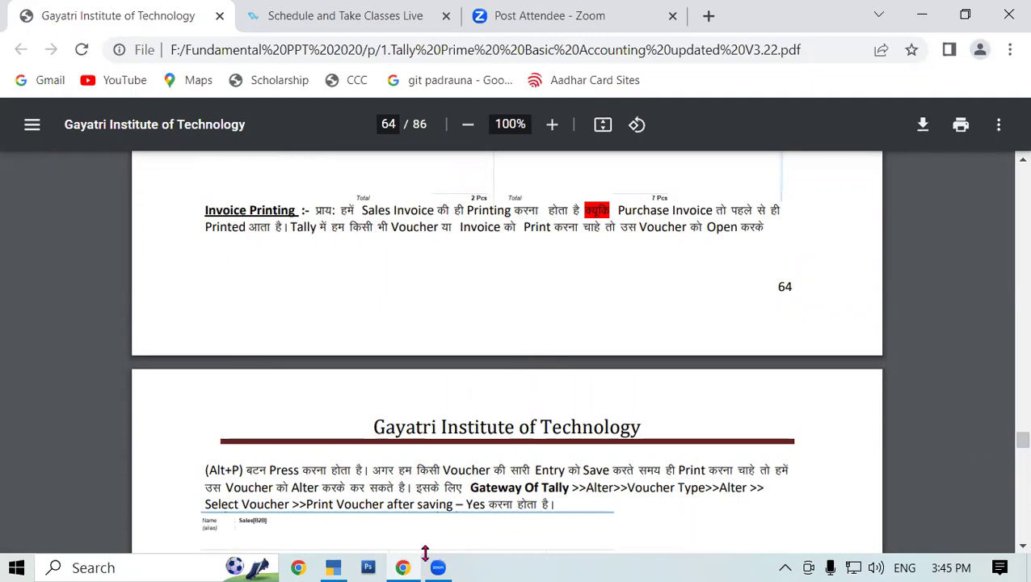
{"action": "left_click", "coordinate": [344, 566]}
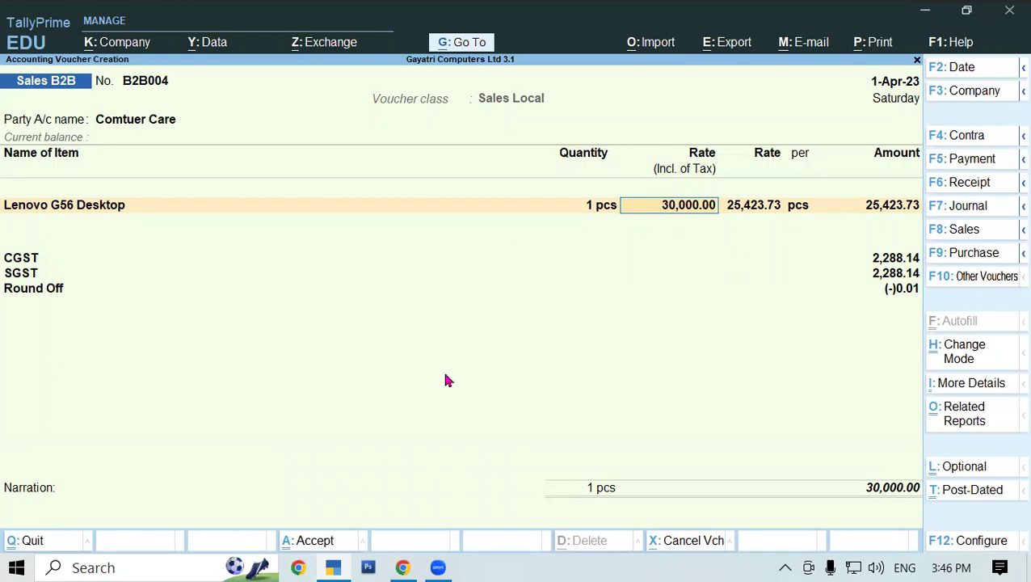
Switch to Chrome and review page 65 of the PDF from the tax-inclusive sale example to the heading Sale Of Assets (Non Trading Item)
{"action": "mouse_move", "coordinate": [402, 567]}
{"action": "left_click", "coordinate": [415, 485]}
{"action": "scroll", "coordinate": [427, 462], "scroll_direction": "down", "scroll_amount": 3}
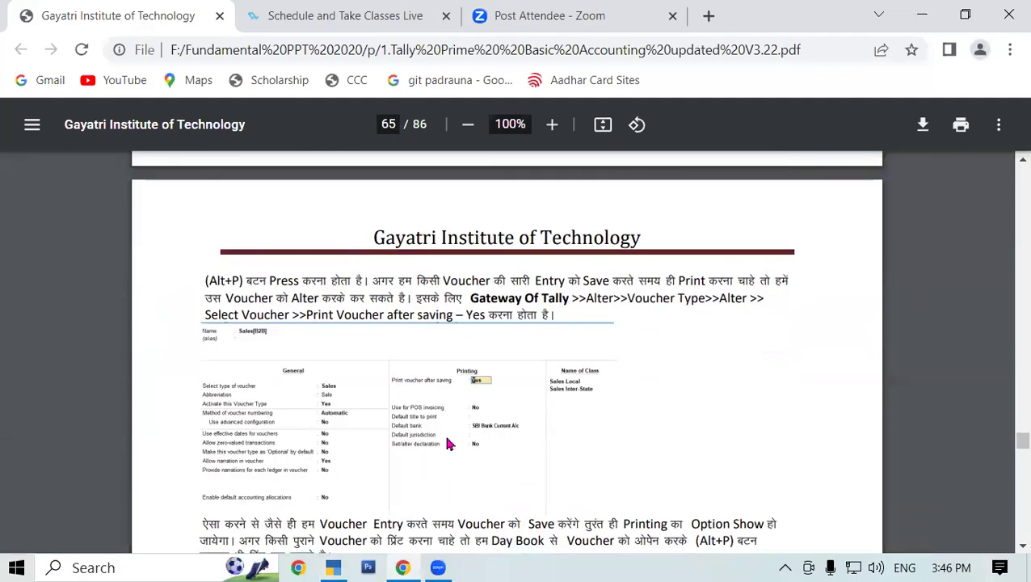
{"action": "scroll", "coordinate": [450, 443], "scroll_direction": "up", "scroll_amount": 5}
{"action": "scroll", "coordinate": [449, 444], "scroll_direction": "down", "scroll_amount": 8}
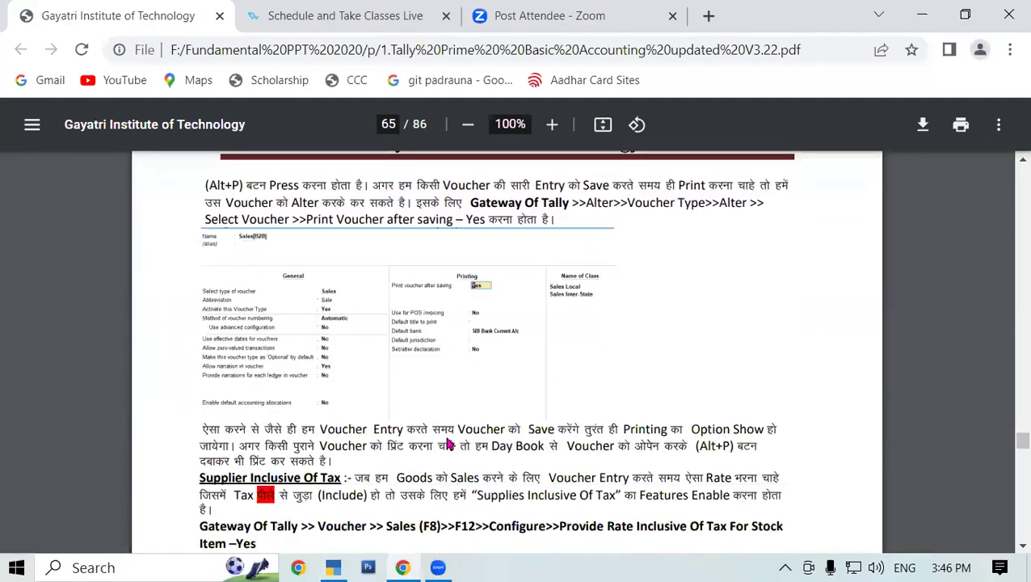
{"action": "scroll", "coordinate": [454, 418], "scroll_direction": "down", "scroll_amount": 4}
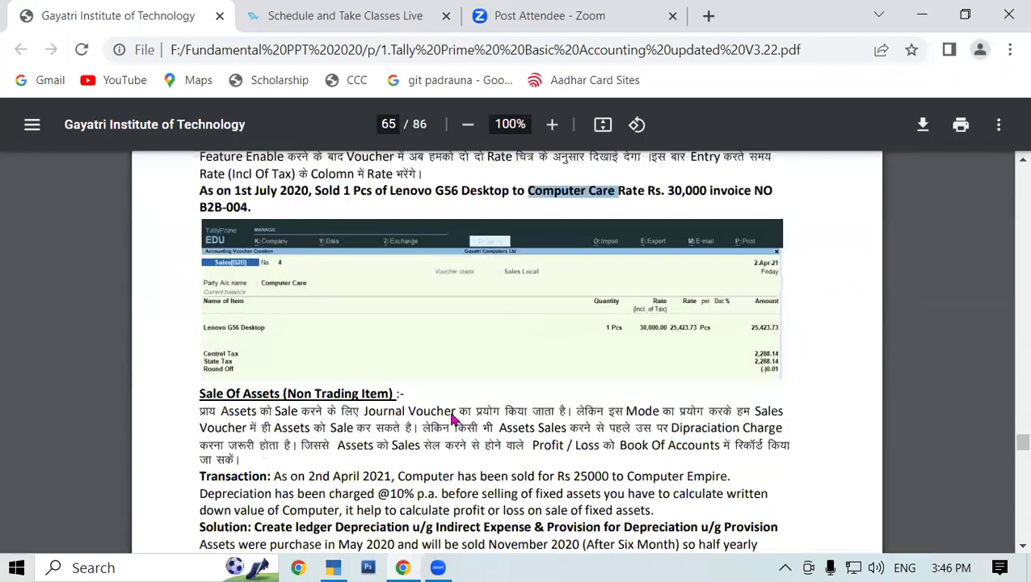
{"action": "scroll", "coordinate": [407, 391], "scroll_direction": "down", "scroll_amount": 1}
{"action": "scroll", "coordinate": [292, 326], "scroll_direction": "up", "scroll_amount": 3}
{"action": "scroll", "coordinate": [292, 327], "scroll_direction": "down", "scroll_amount": 3}
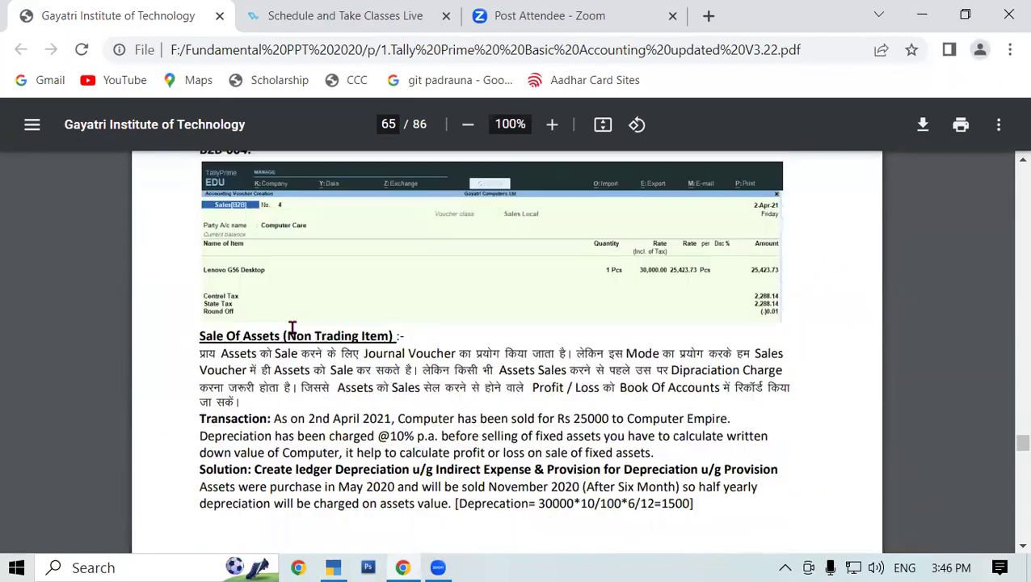
{"action": "left_click_drag", "start_coordinate": [202, 323], "coordinate": [418, 327]}
Skim pages 66 to 70 of the PDF for the sale of assets, debit note, credit note, supply of services and GSTR 1 topics
{"action": "scroll", "coordinate": [418, 328], "scroll_direction": "down", "scroll_amount": 10}
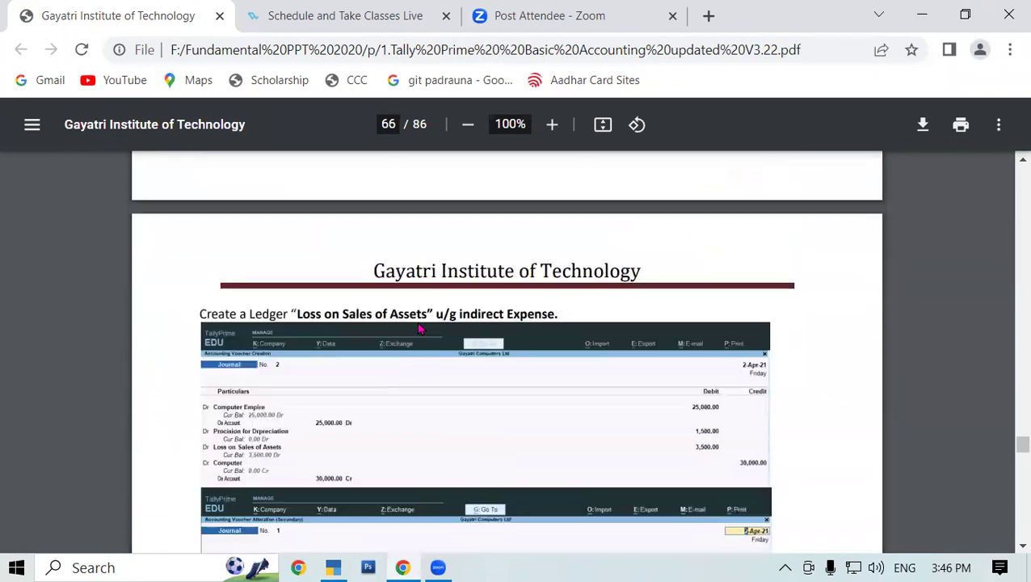
{"action": "scroll", "coordinate": [418, 328], "scroll_direction": "down", "scroll_amount": 5}
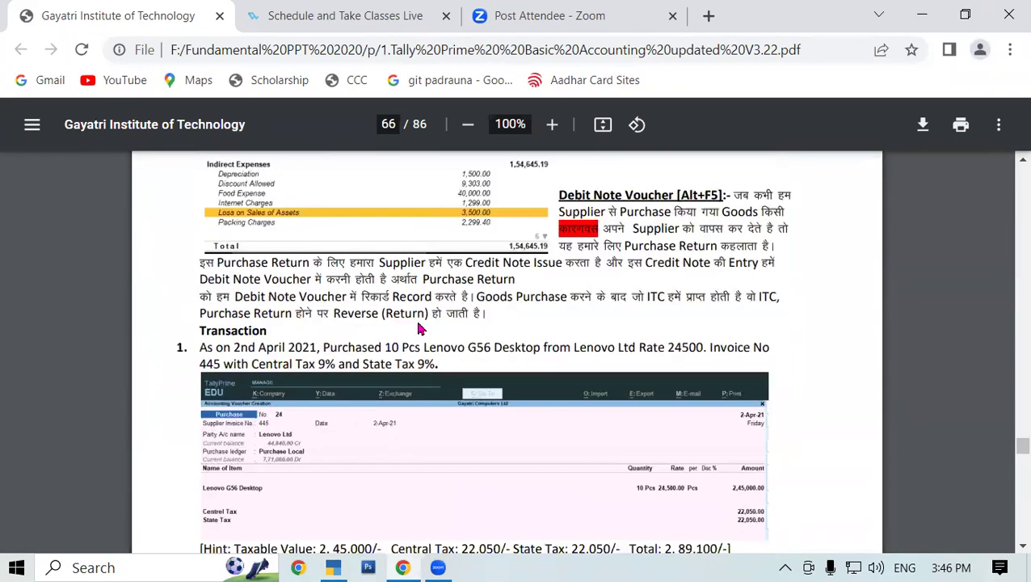
{"action": "scroll", "coordinate": [417, 329], "scroll_direction": "down", "scroll_amount": 15}
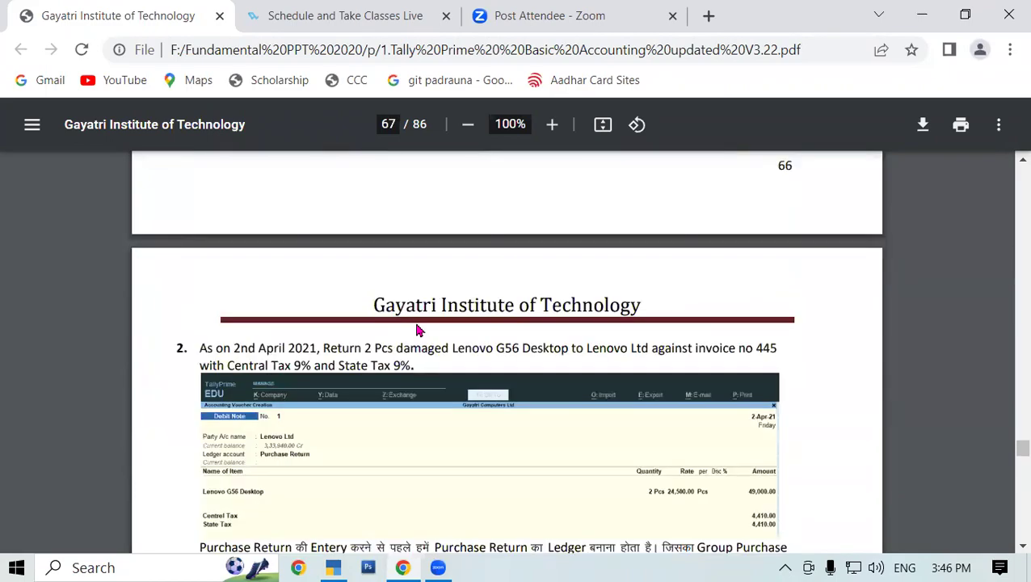
{"action": "scroll", "coordinate": [417, 330], "scroll_direction": "down", "scroll_amount": 20}
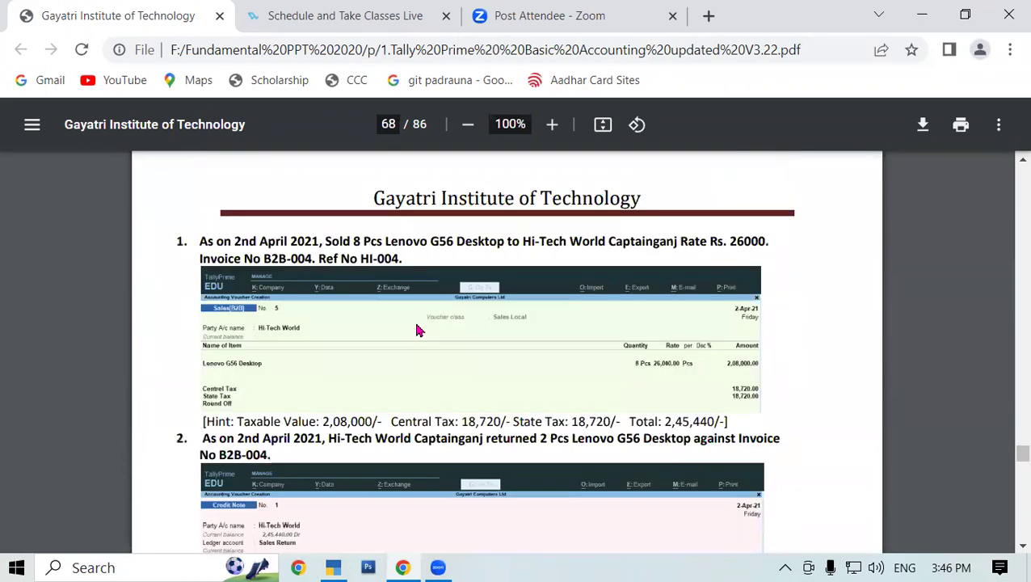
{"action": "scroll", "coordinate": [418, 329], "scroll_direction": "down", "scroll_amount": 20}
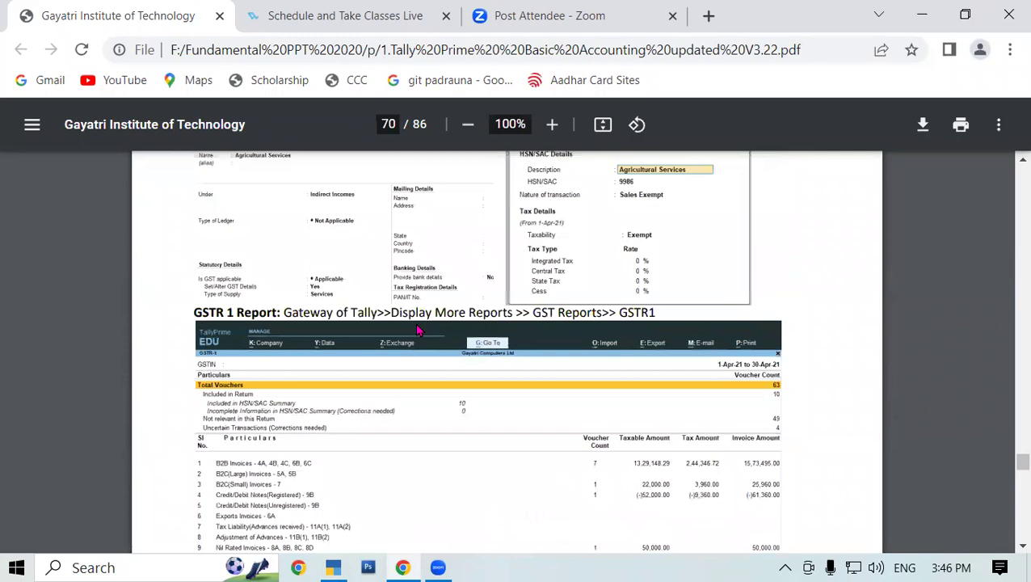
{"action": "scroll", "coordinate": [418, 329], "scroll_direction": "up", "scroll_amount": 15}
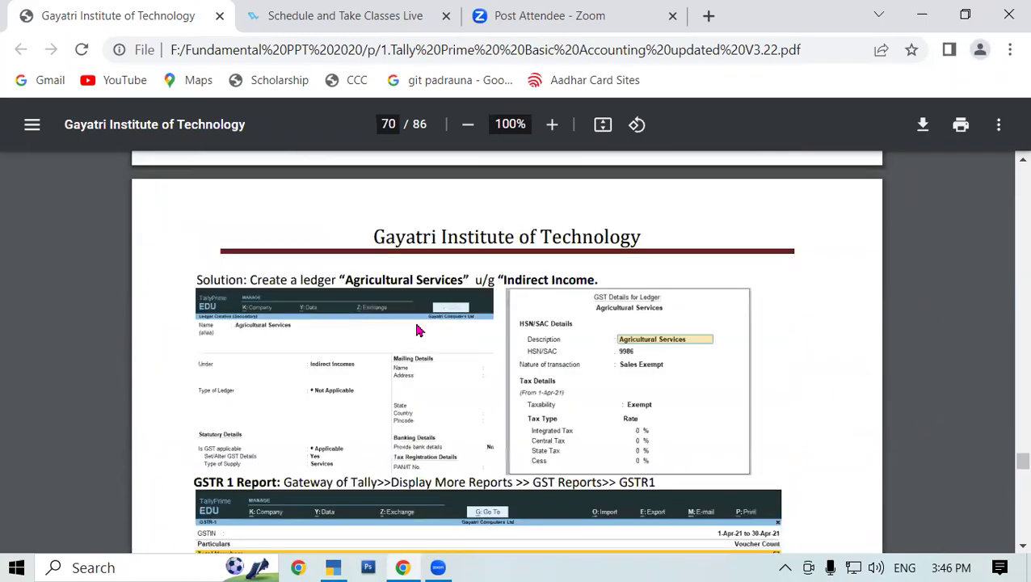
{"action": "scroll", "coordinate": [417, 330], "scroll_direction": "up", "scroll_amount": 5}
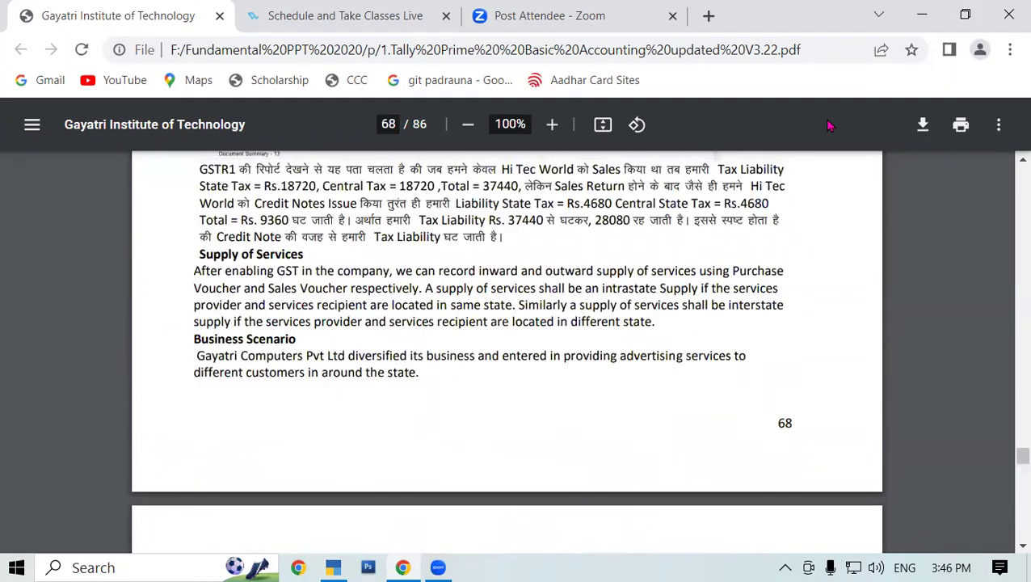